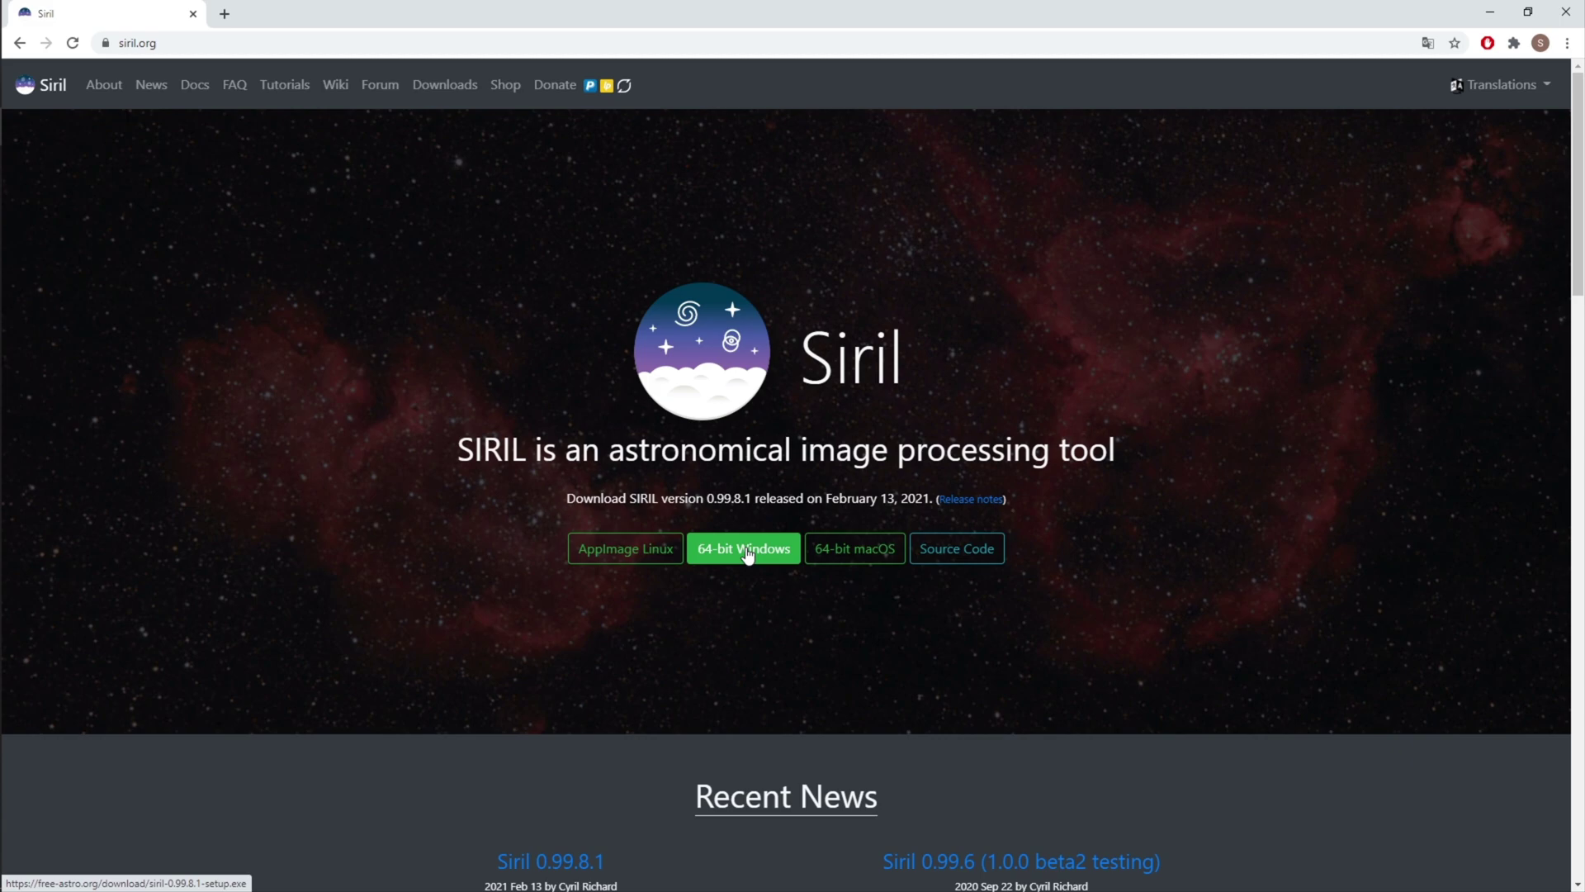
Step: Download the Siril 64-bit Windows installer and three OSC_Preprocessing_Without… .ssf scripts
click(746, 552)
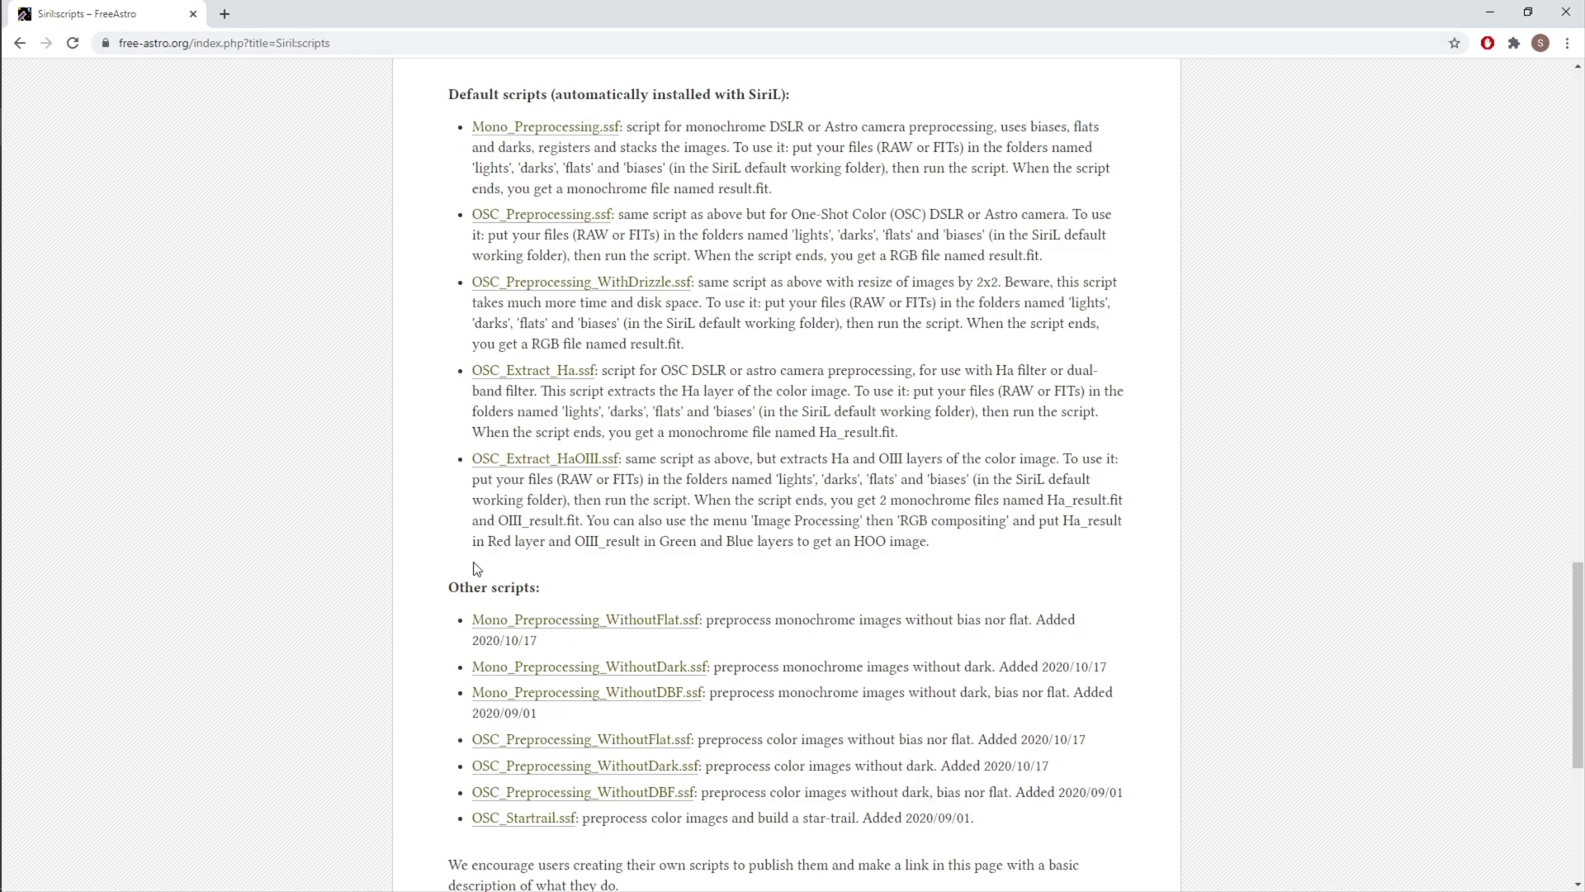
scroll(1002, 612, down, 3)
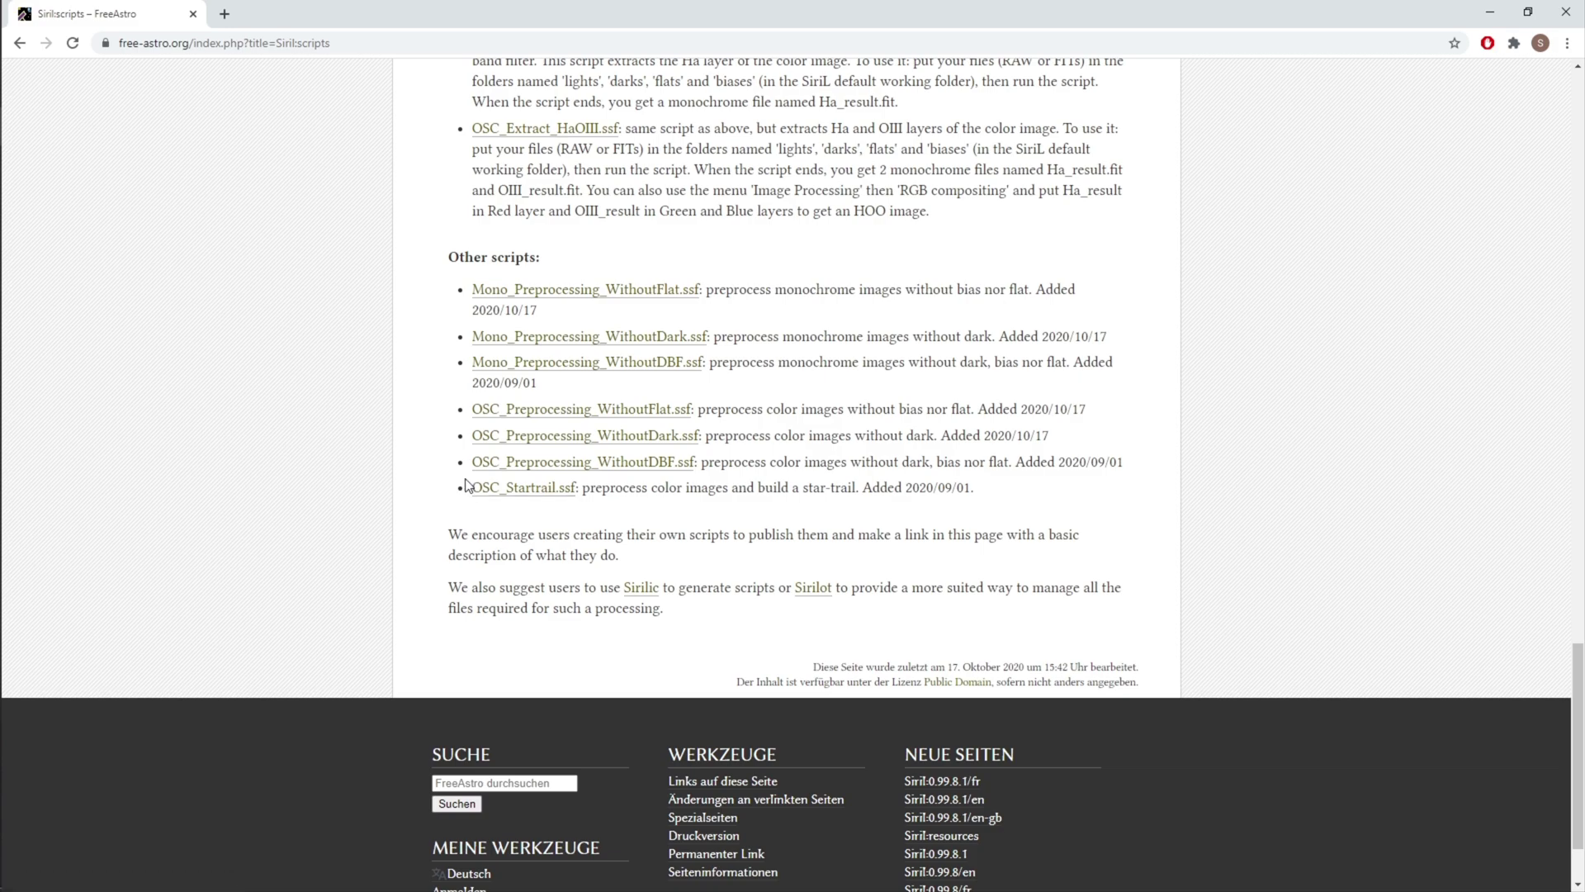
click(615, 443)
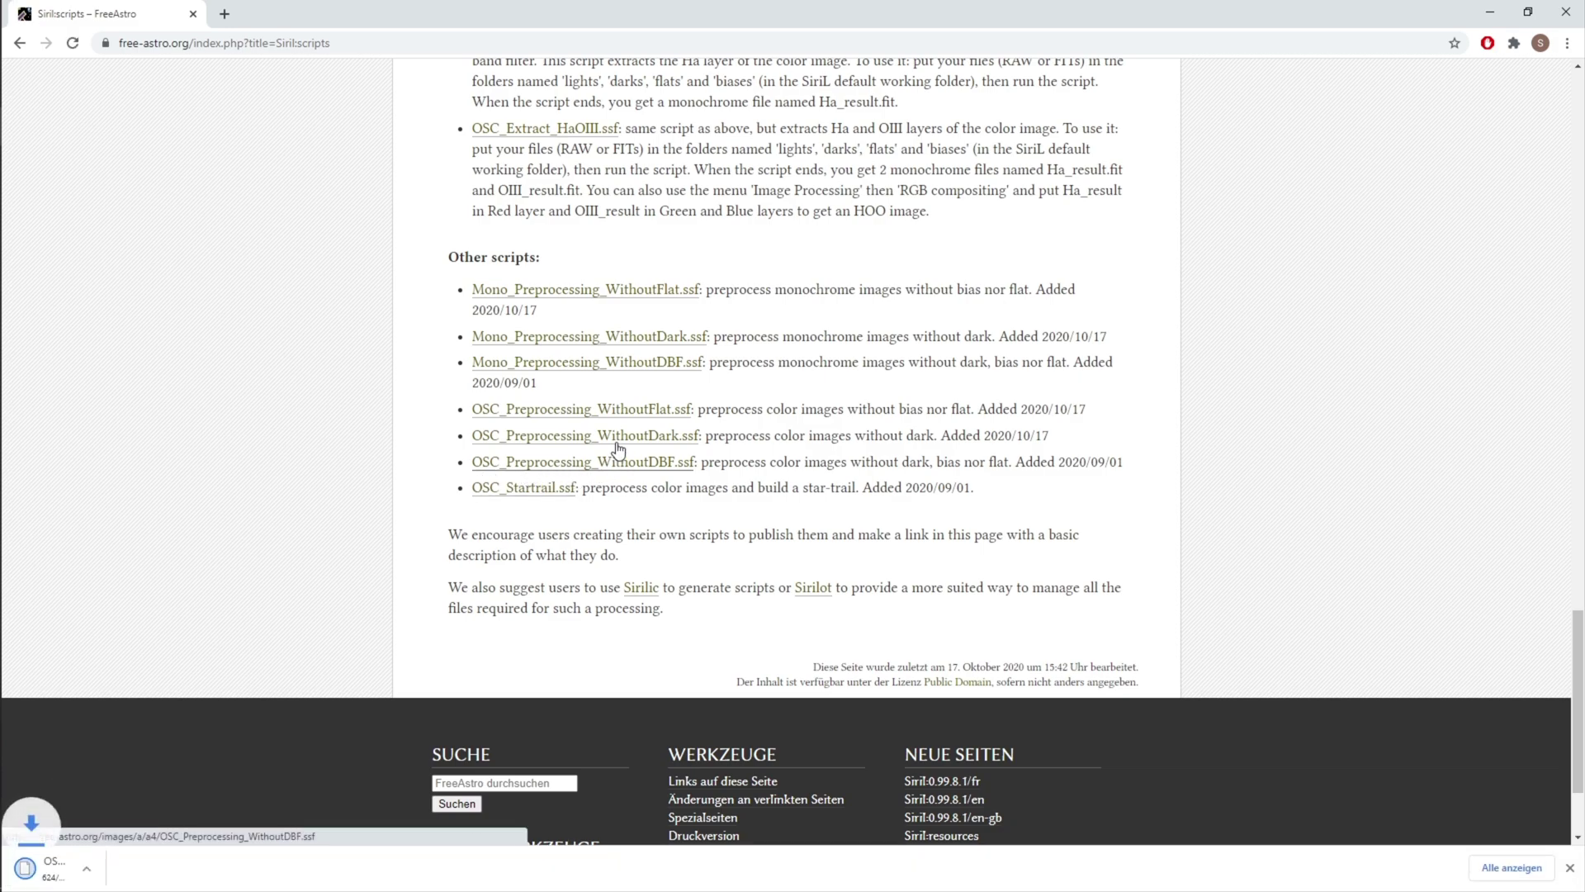
click(612, 413)
click(583, 460)
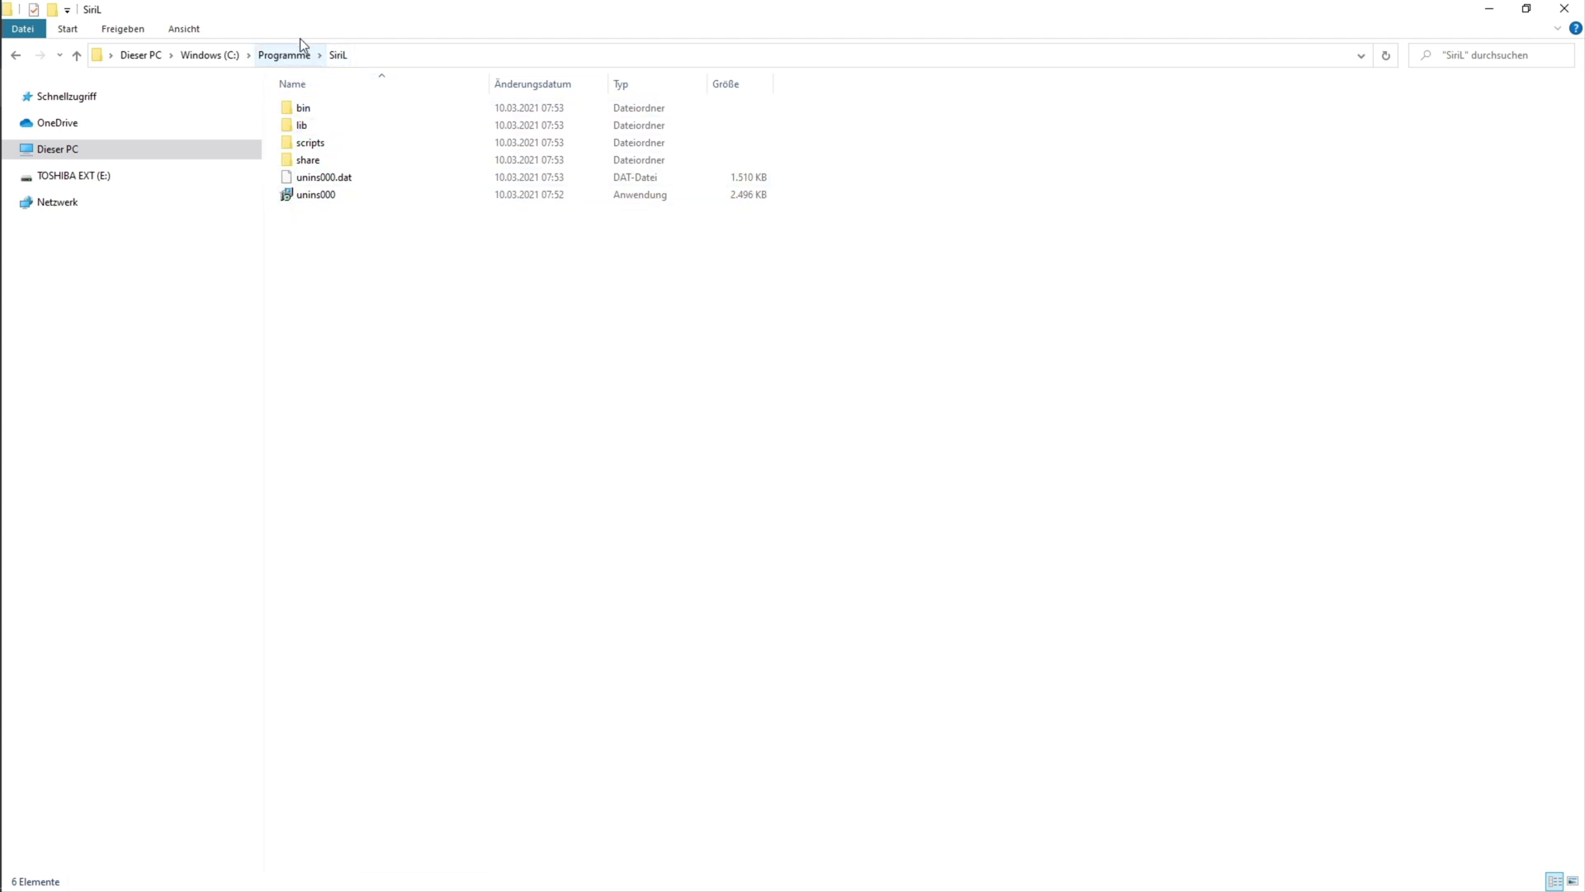
Step: Paste the three .ssf scripts into Programme\SiriL\scripts with admin approval, then return to C:
double_click(311, 148)
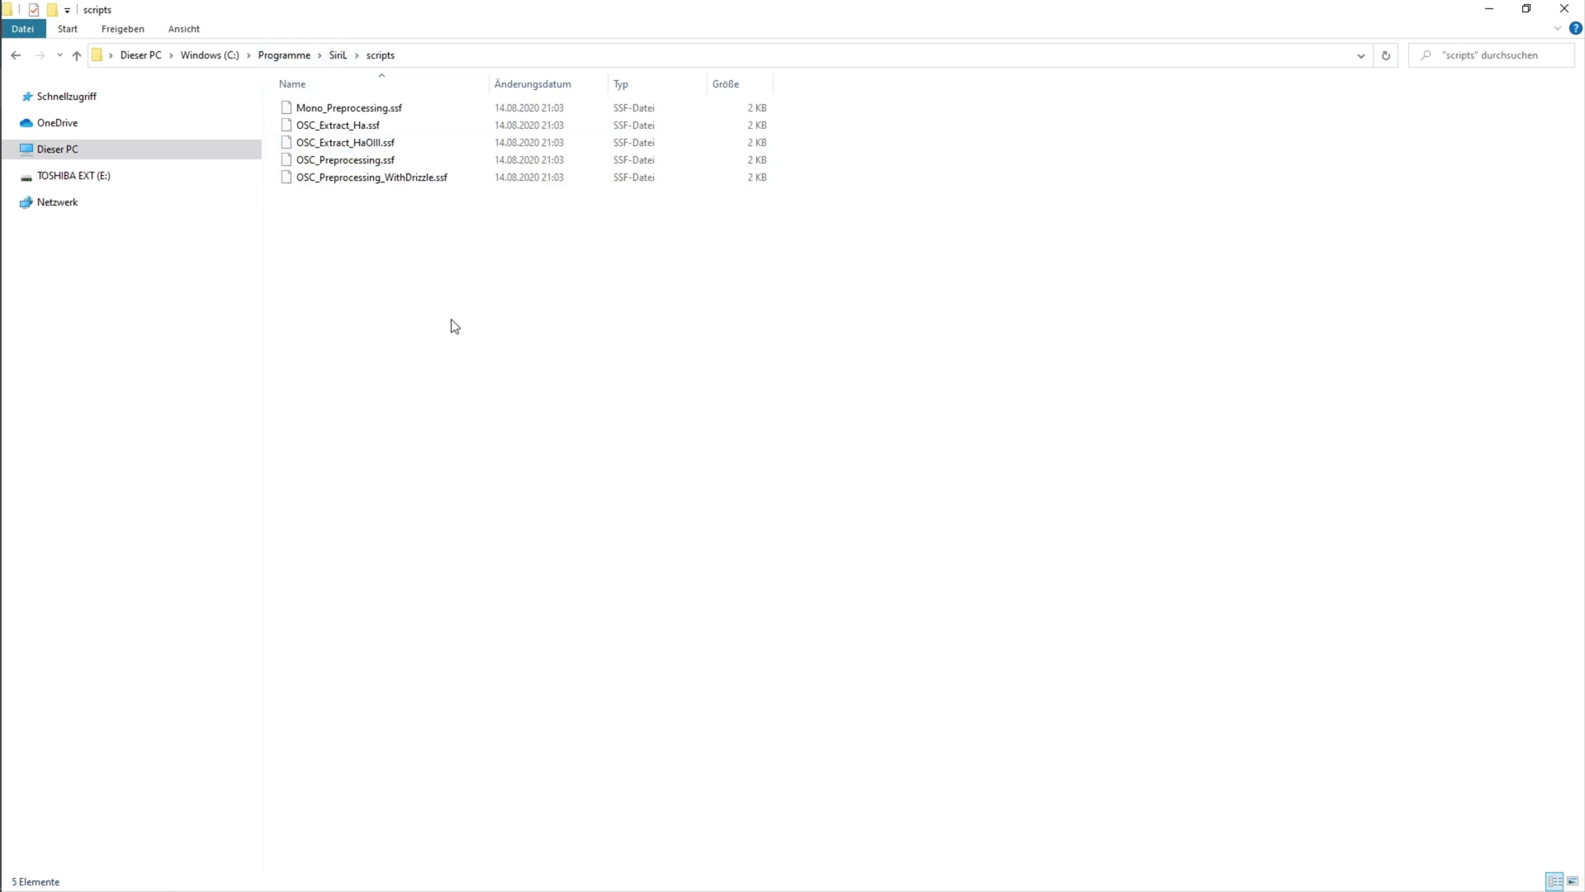
key(ctrl+v)
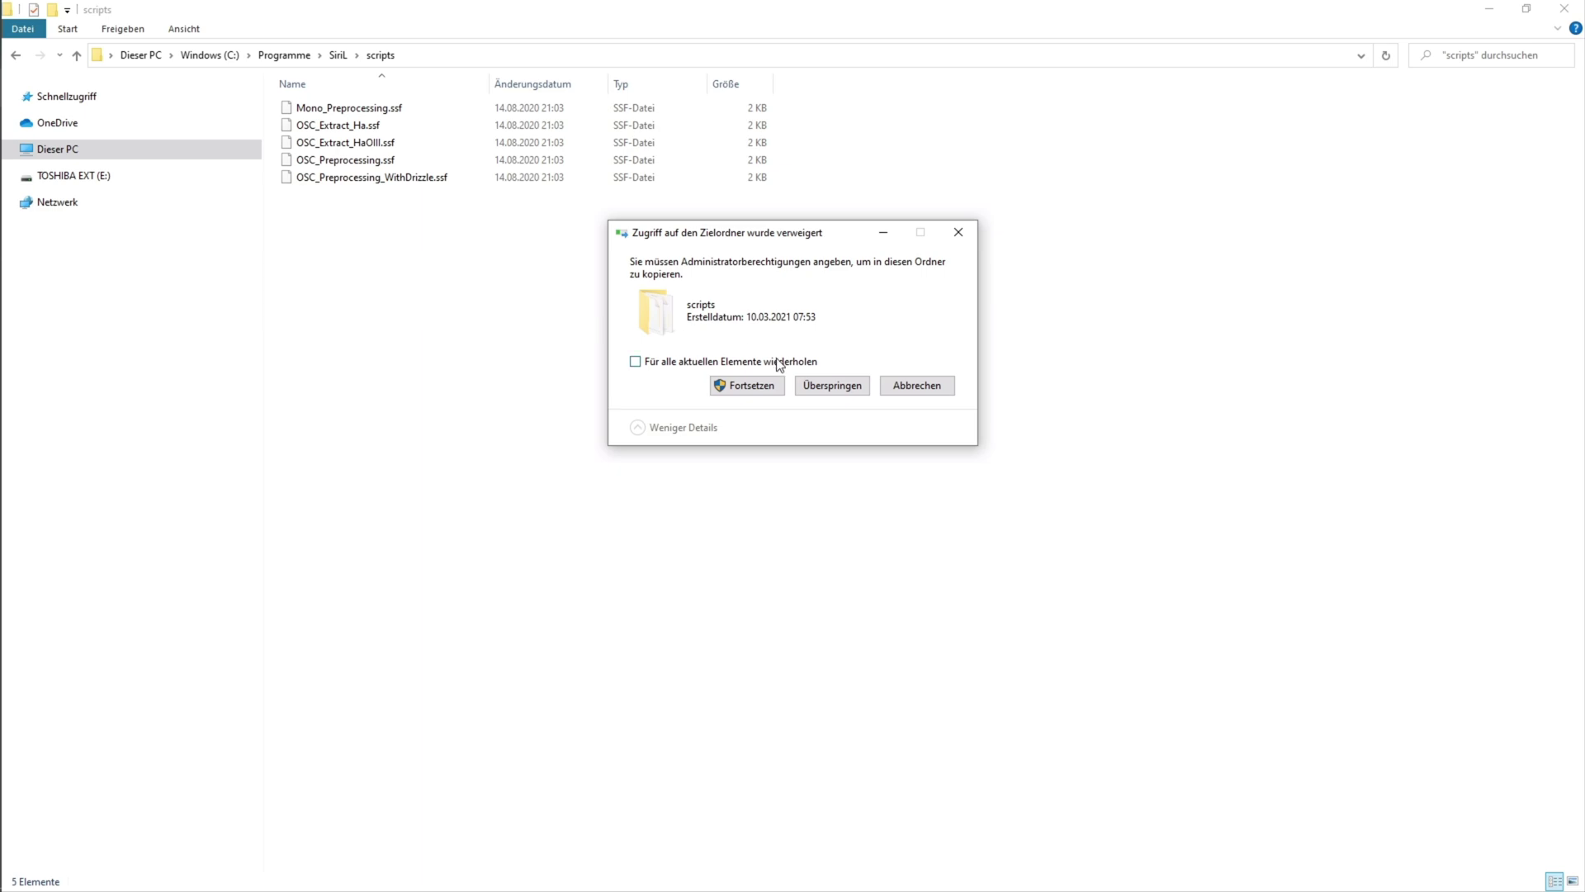
click(762, 388)
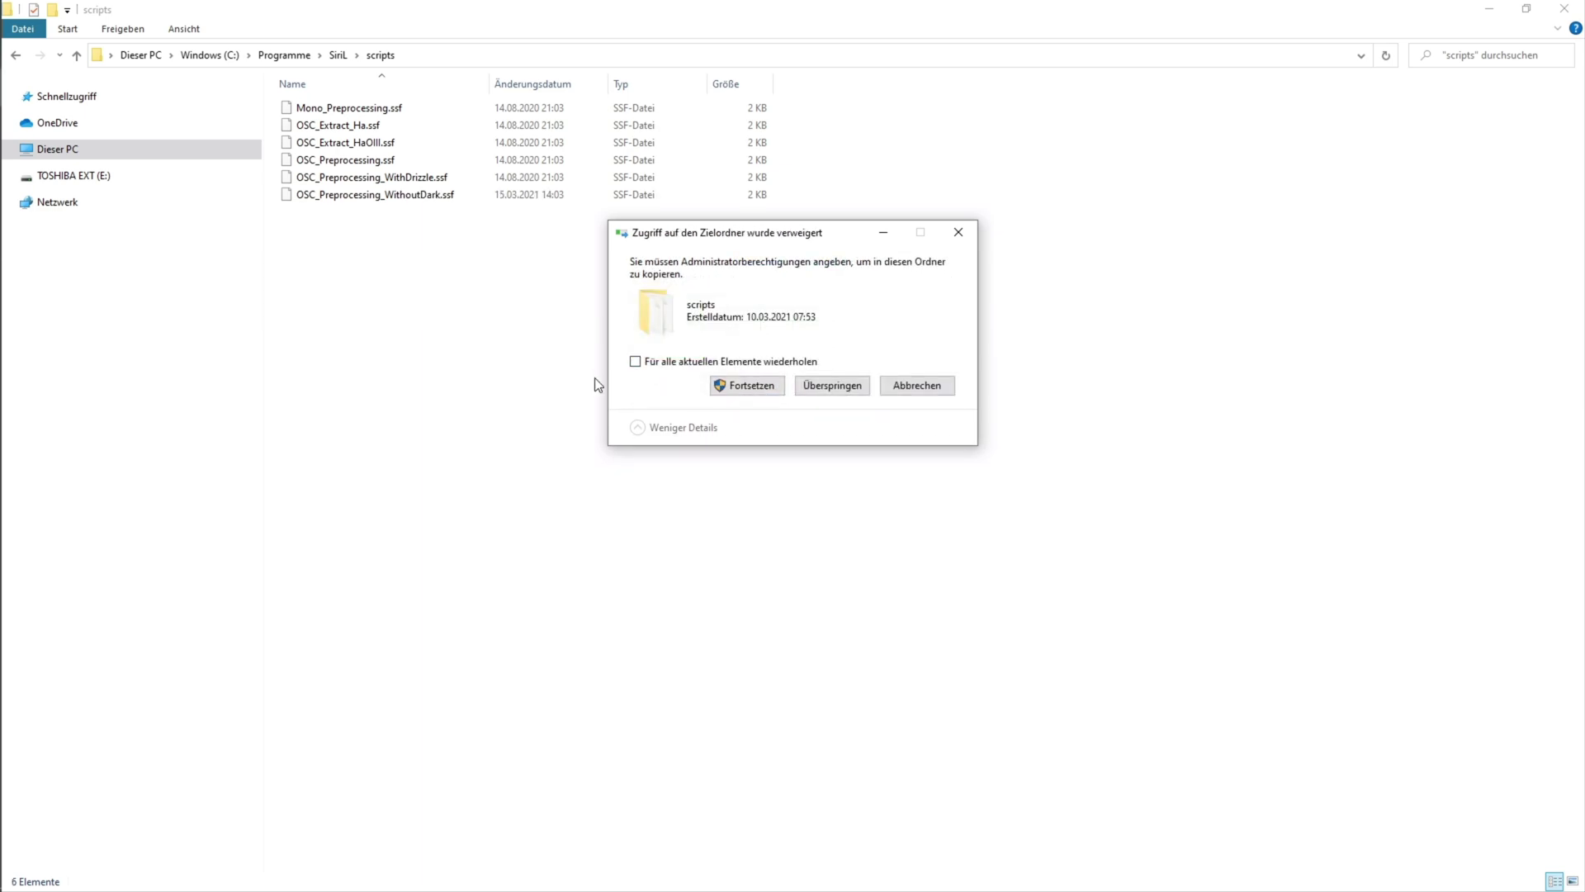
click(727, 388)
click(728, 387)
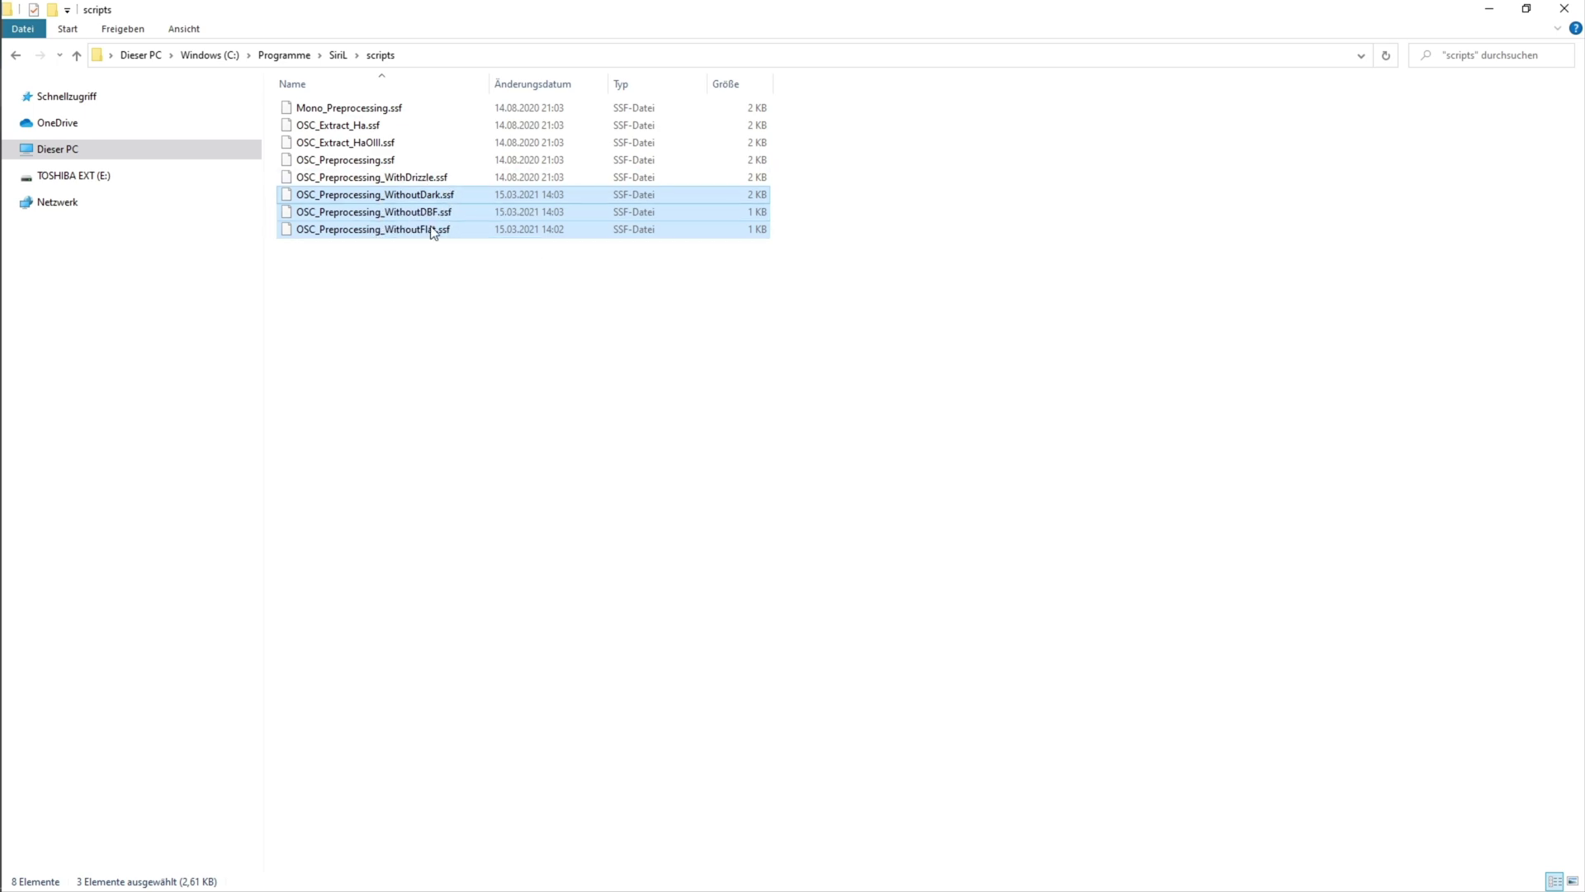
key(alt+Left)
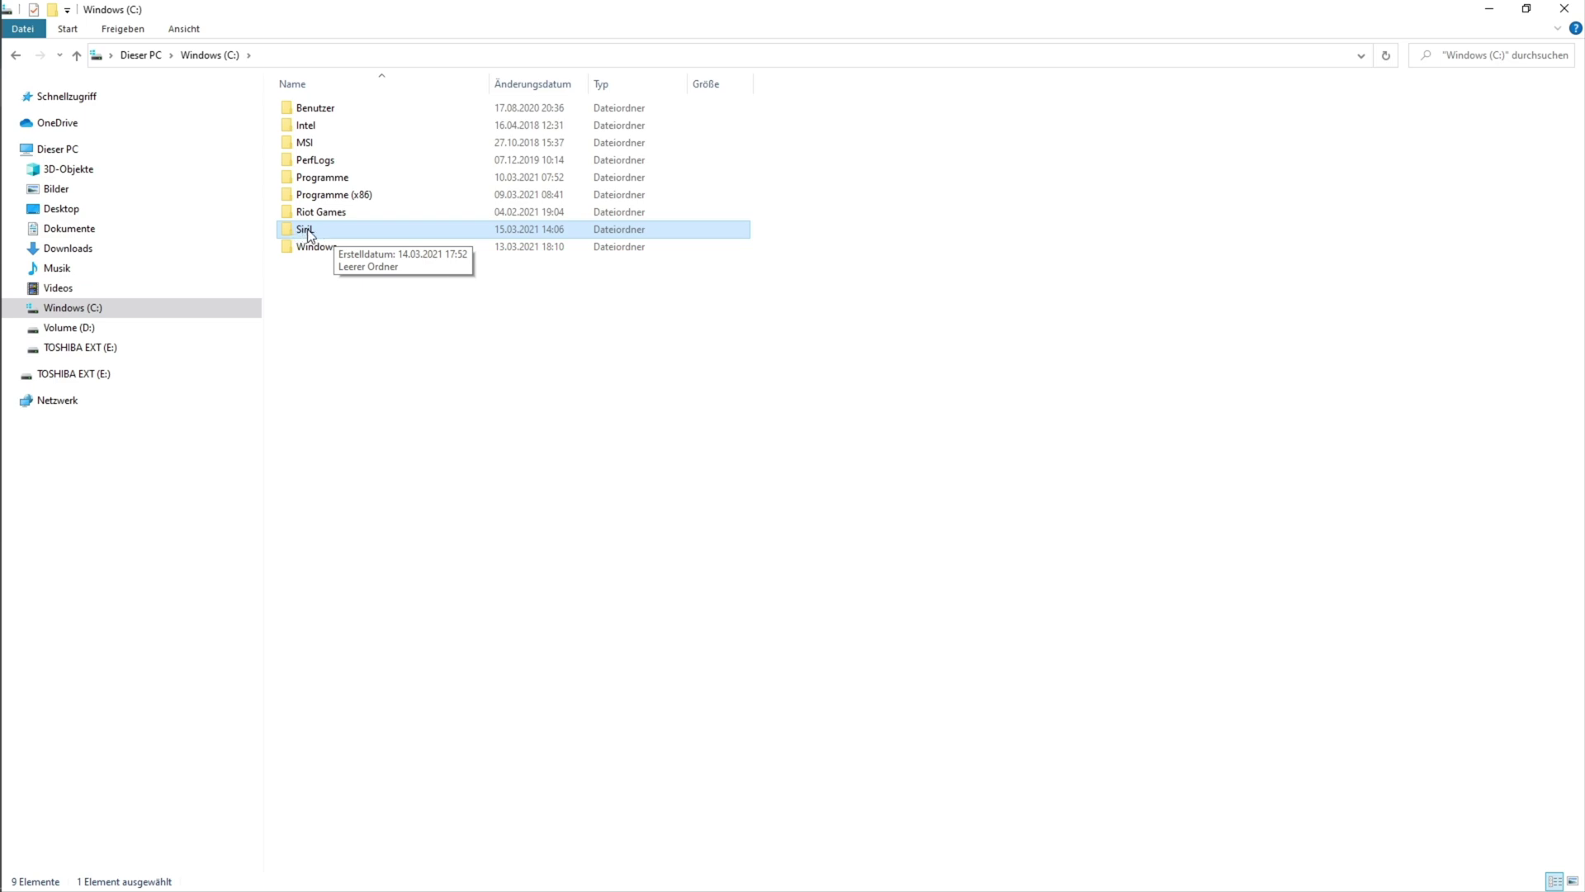
Step: Open C:\SiriL and create the biases subfolder
double_click(312, 229)
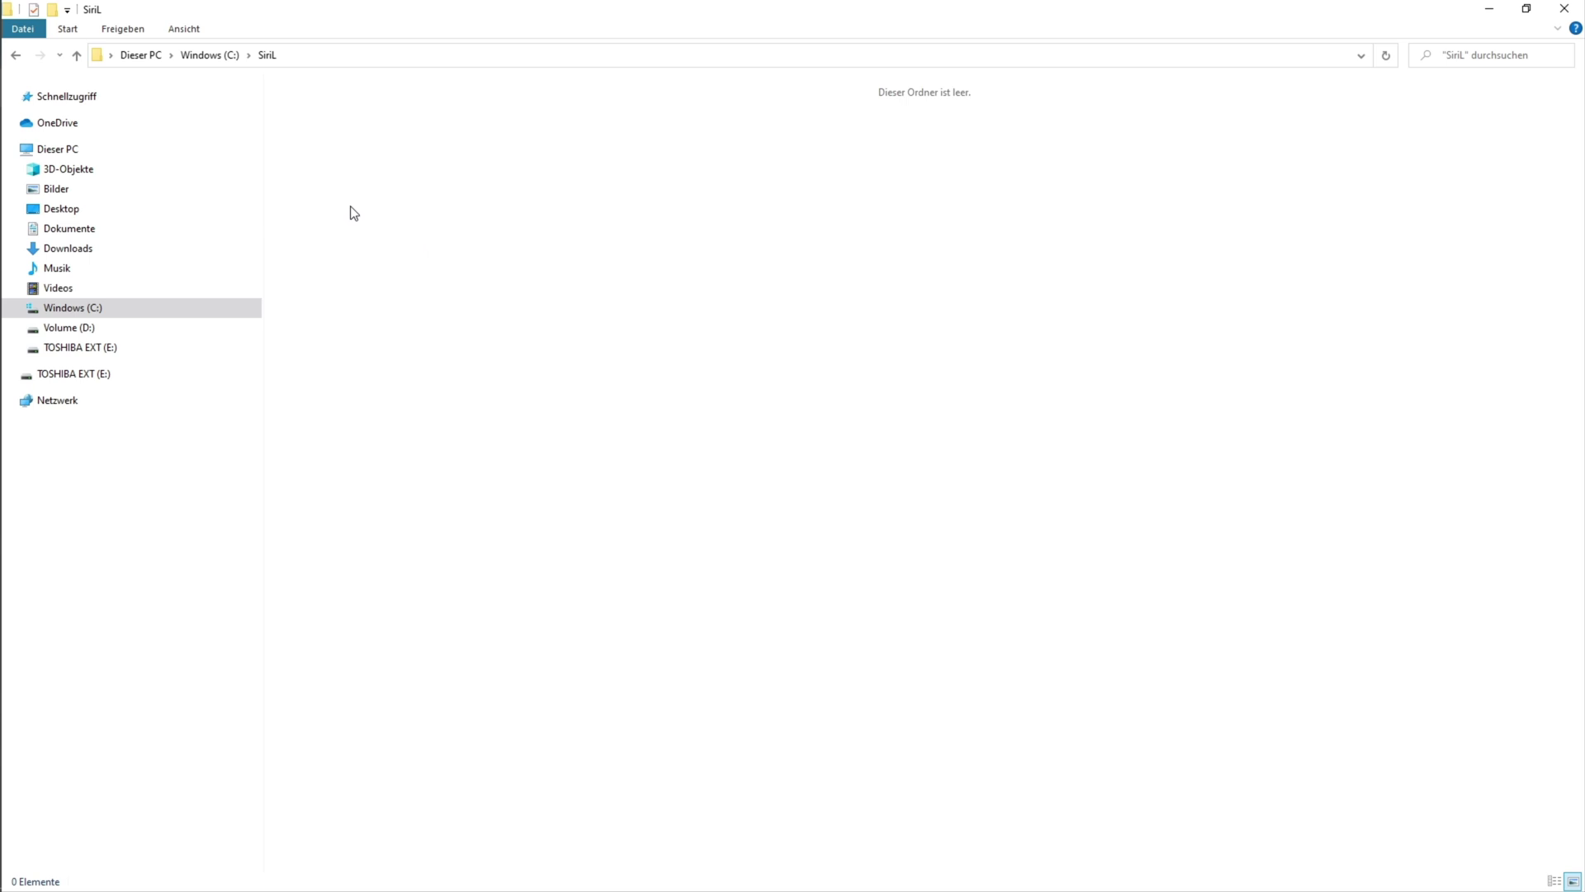
right_click(343, 186)
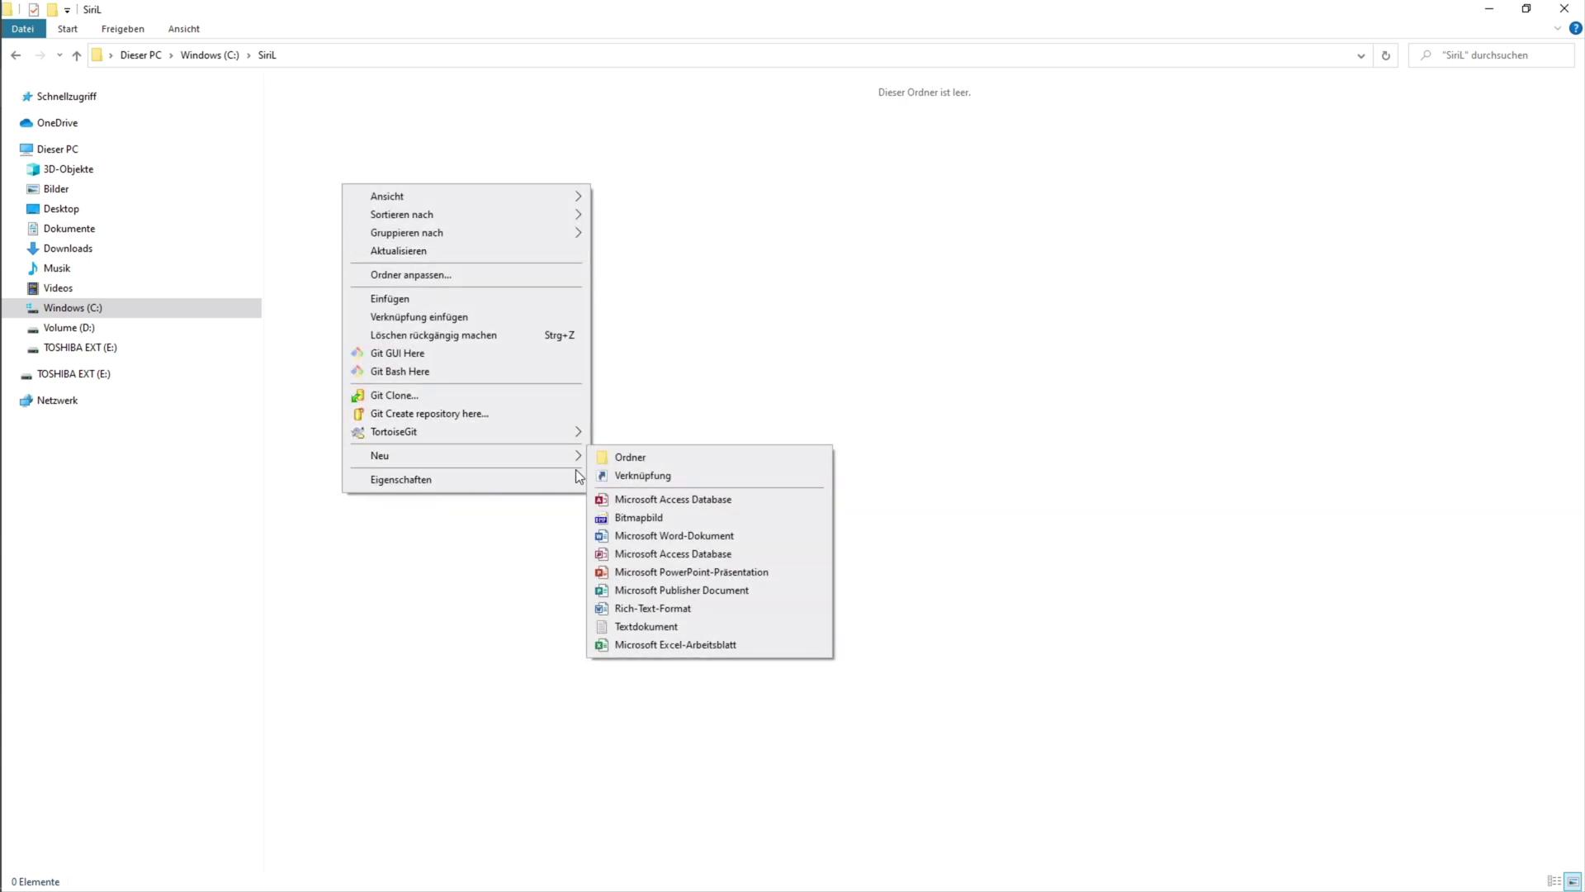
click(620, 454)
text(bi)
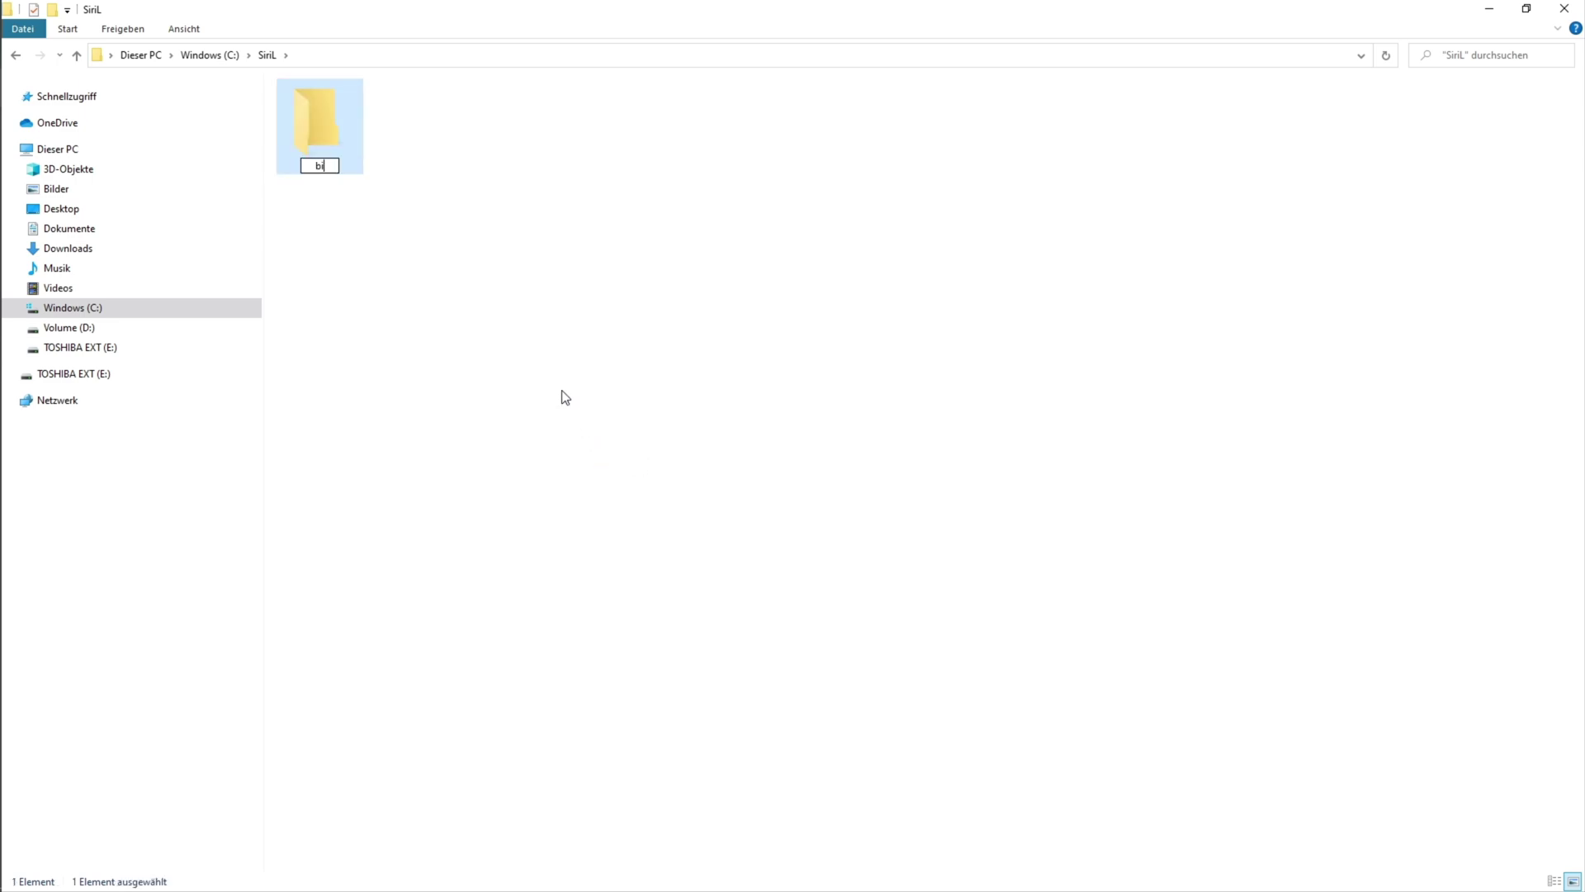
text(ases)
click(464, 205)
Step: Add the darks, flats and lights subfolders alongside biases
right_click(440, 158)
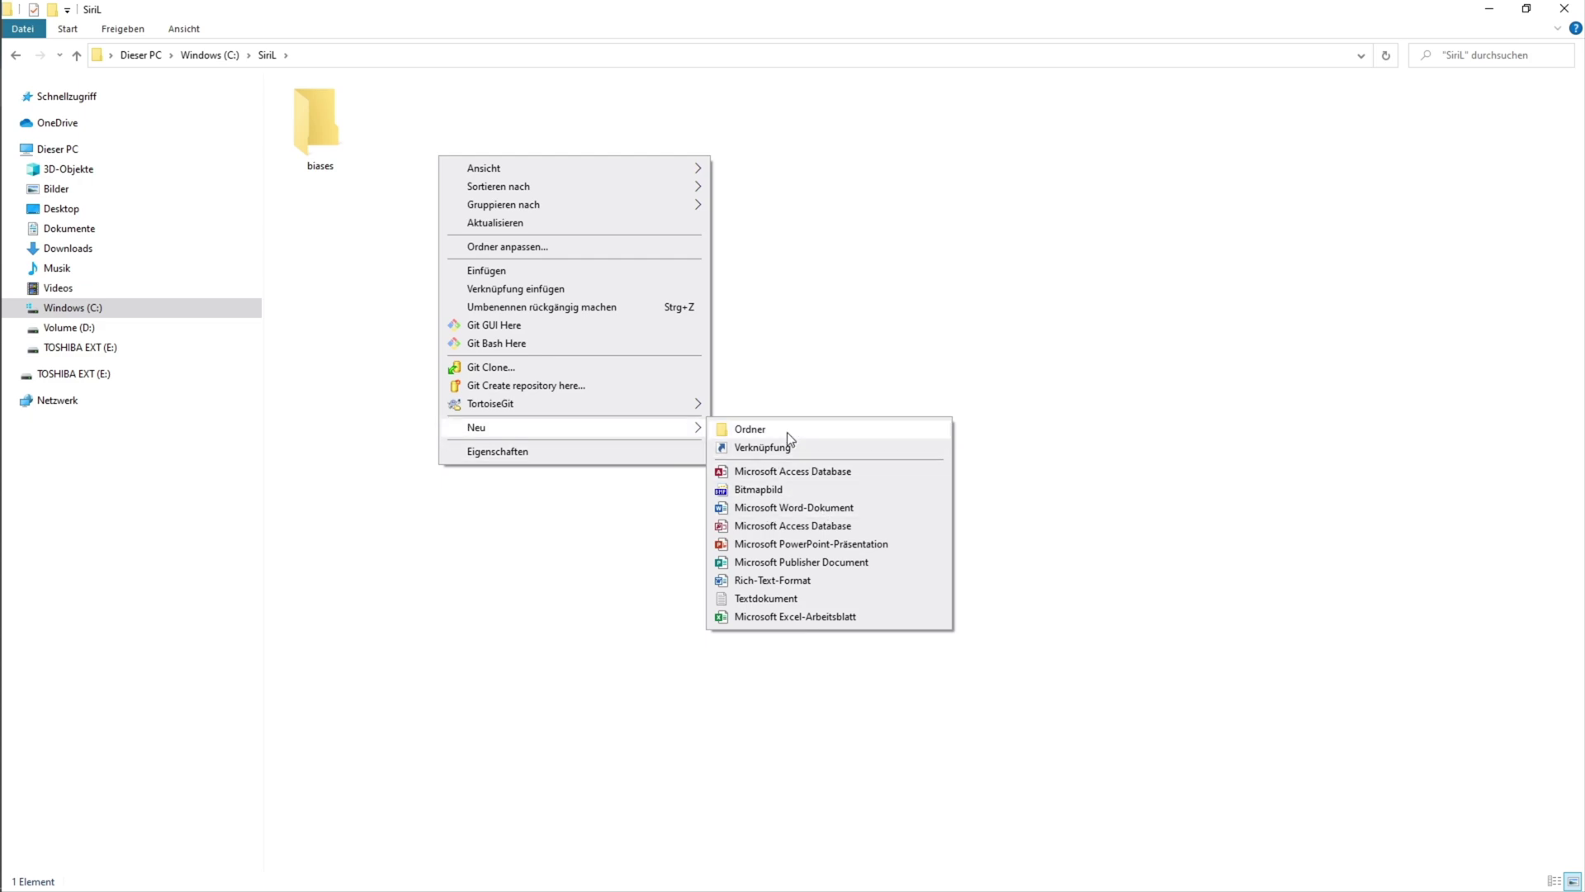
click(788, 439)
text(darks)
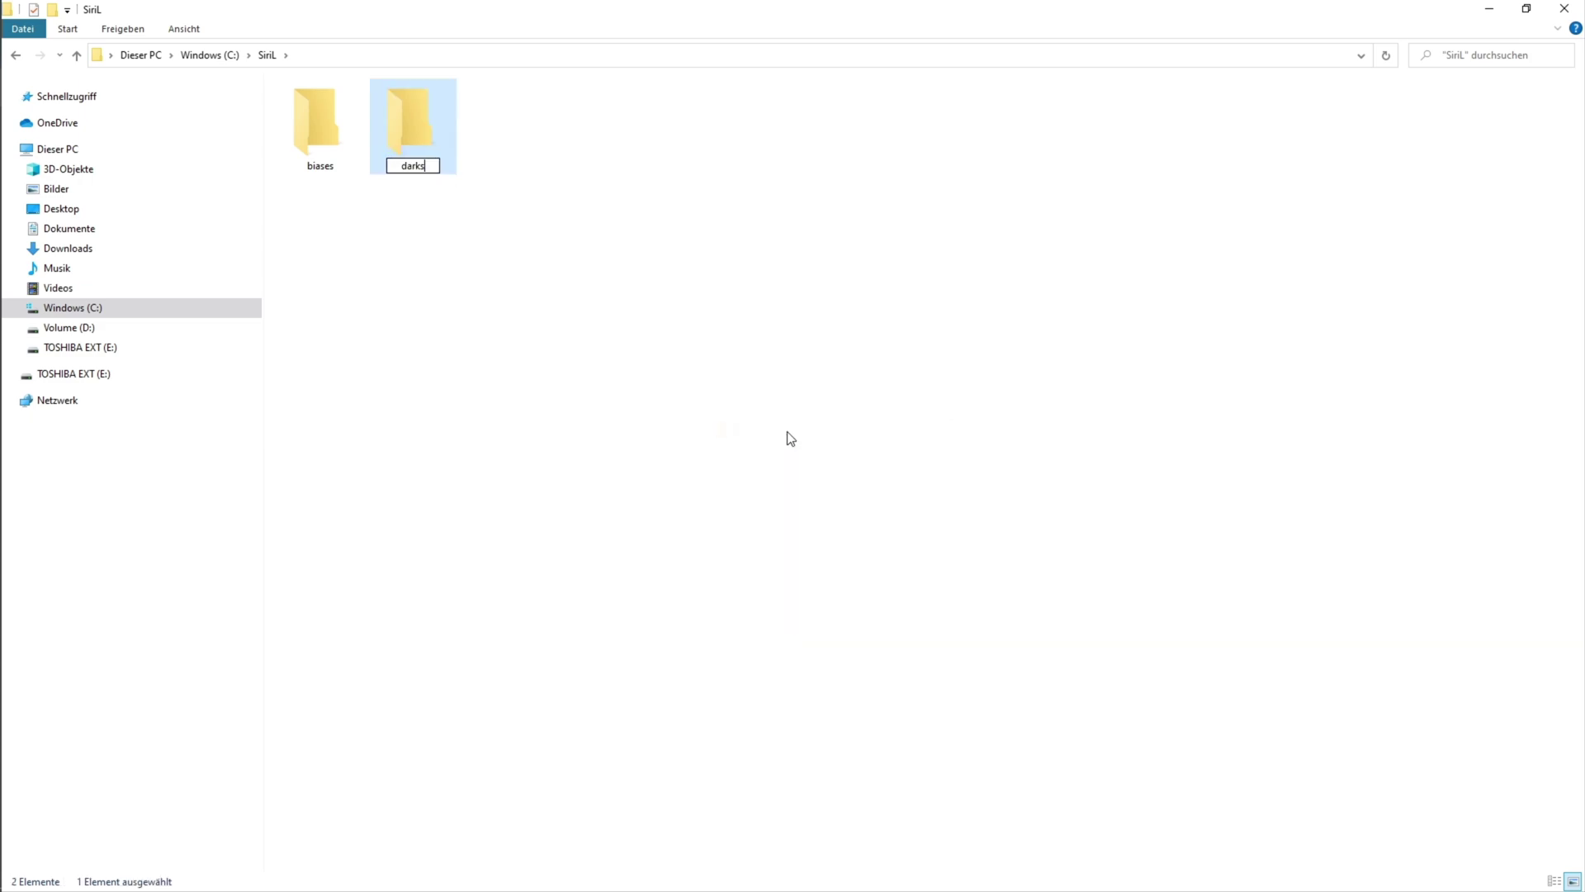
right_click(491, 161)
mouse_move(595, 429)
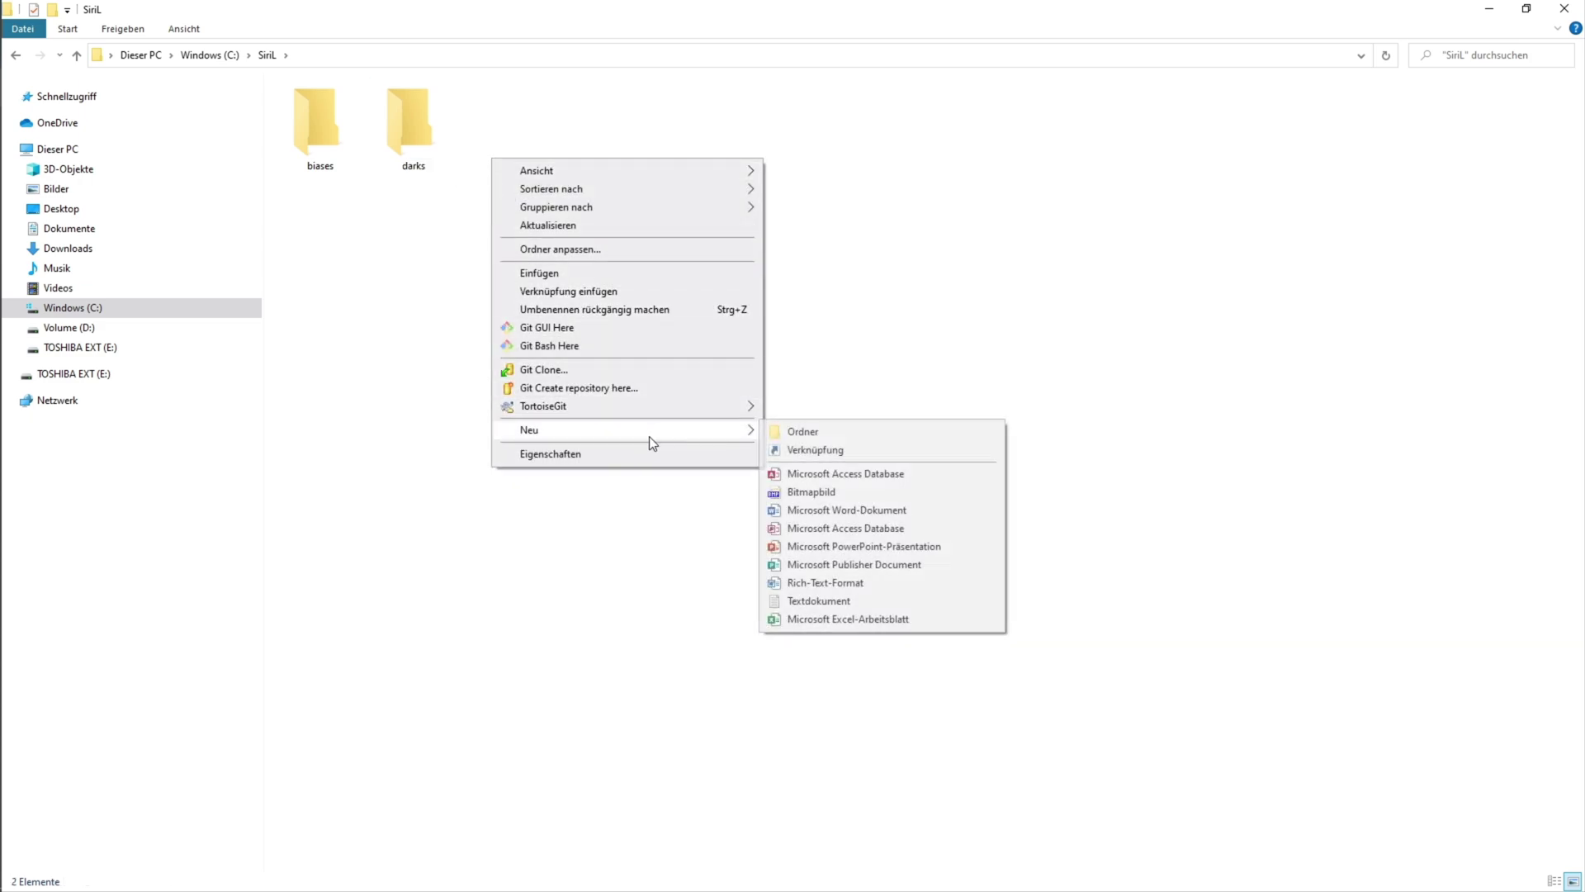
click(817, 436)
text(fla)
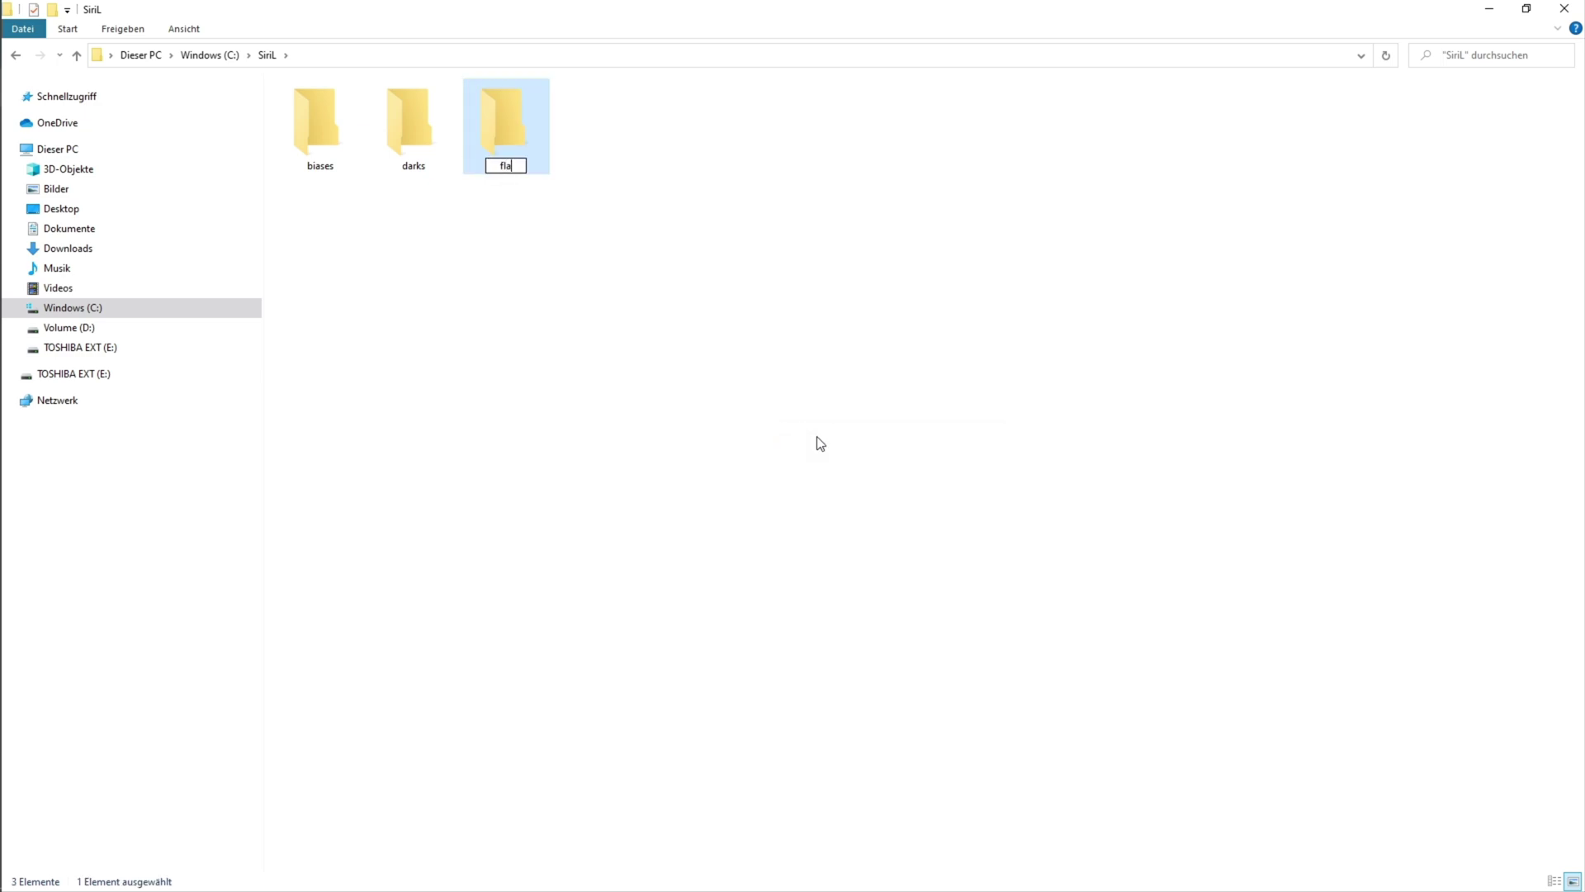
text(ts)
right_click(601, 170)
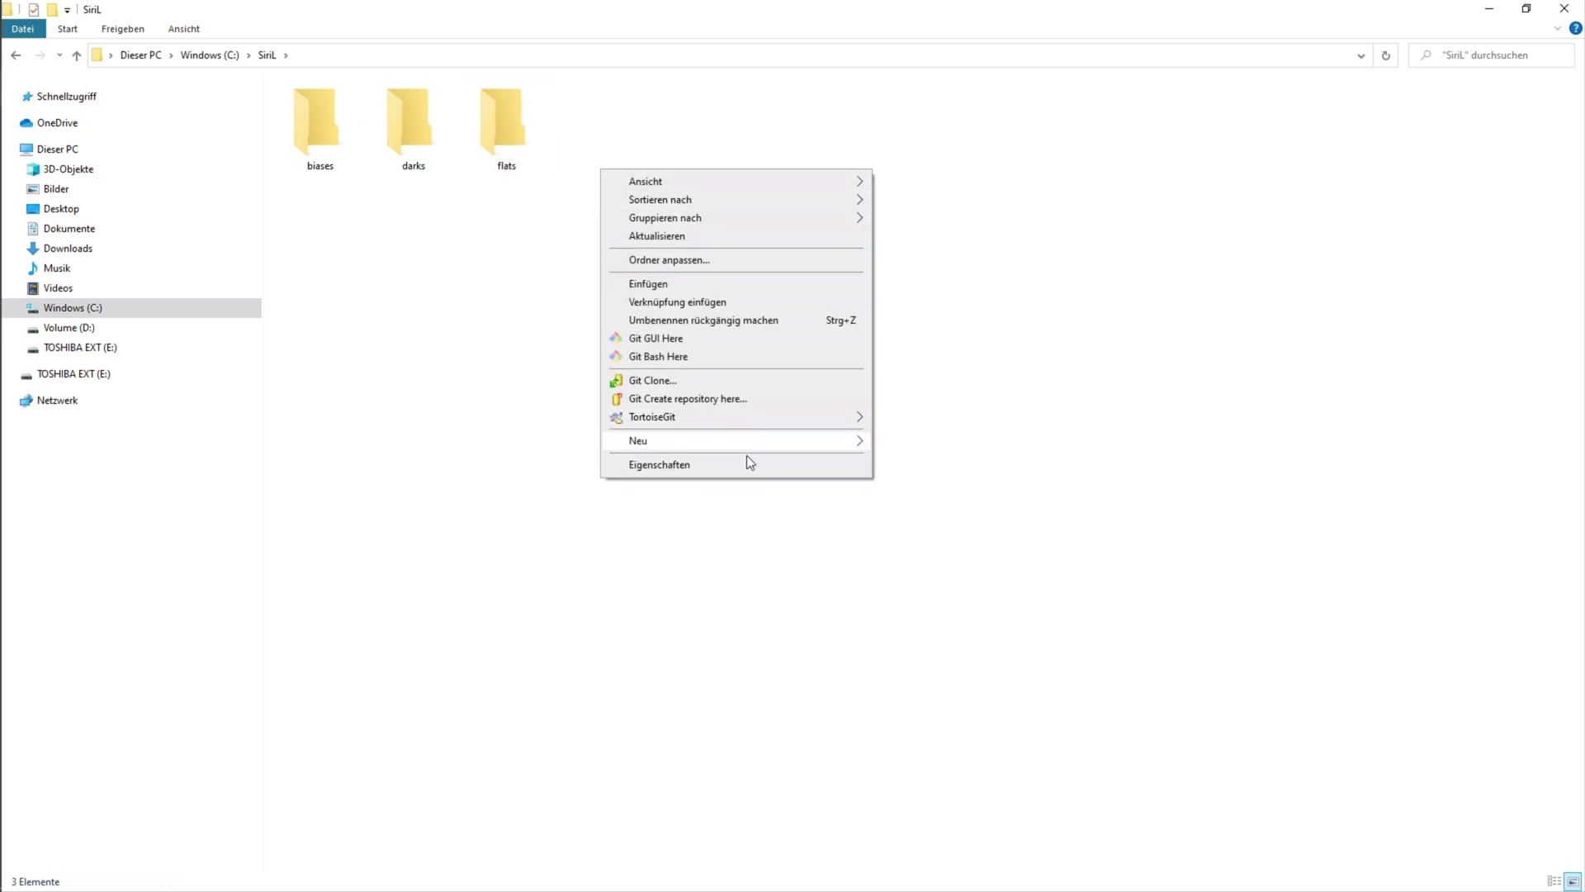
mouse_move(694, 440)
click(932, 444)
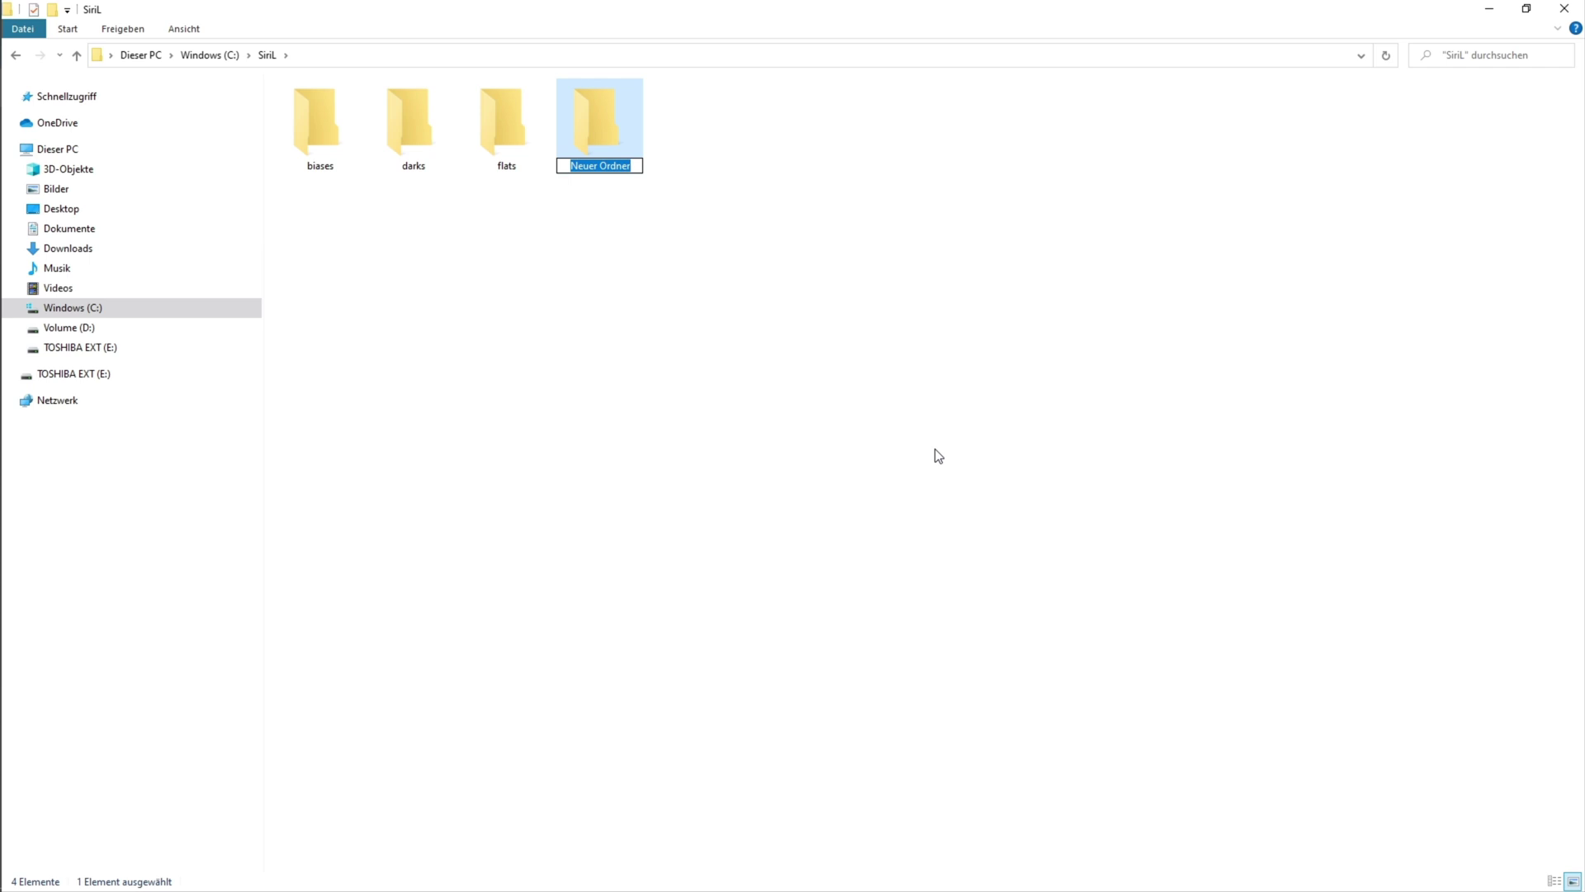
text(lights)
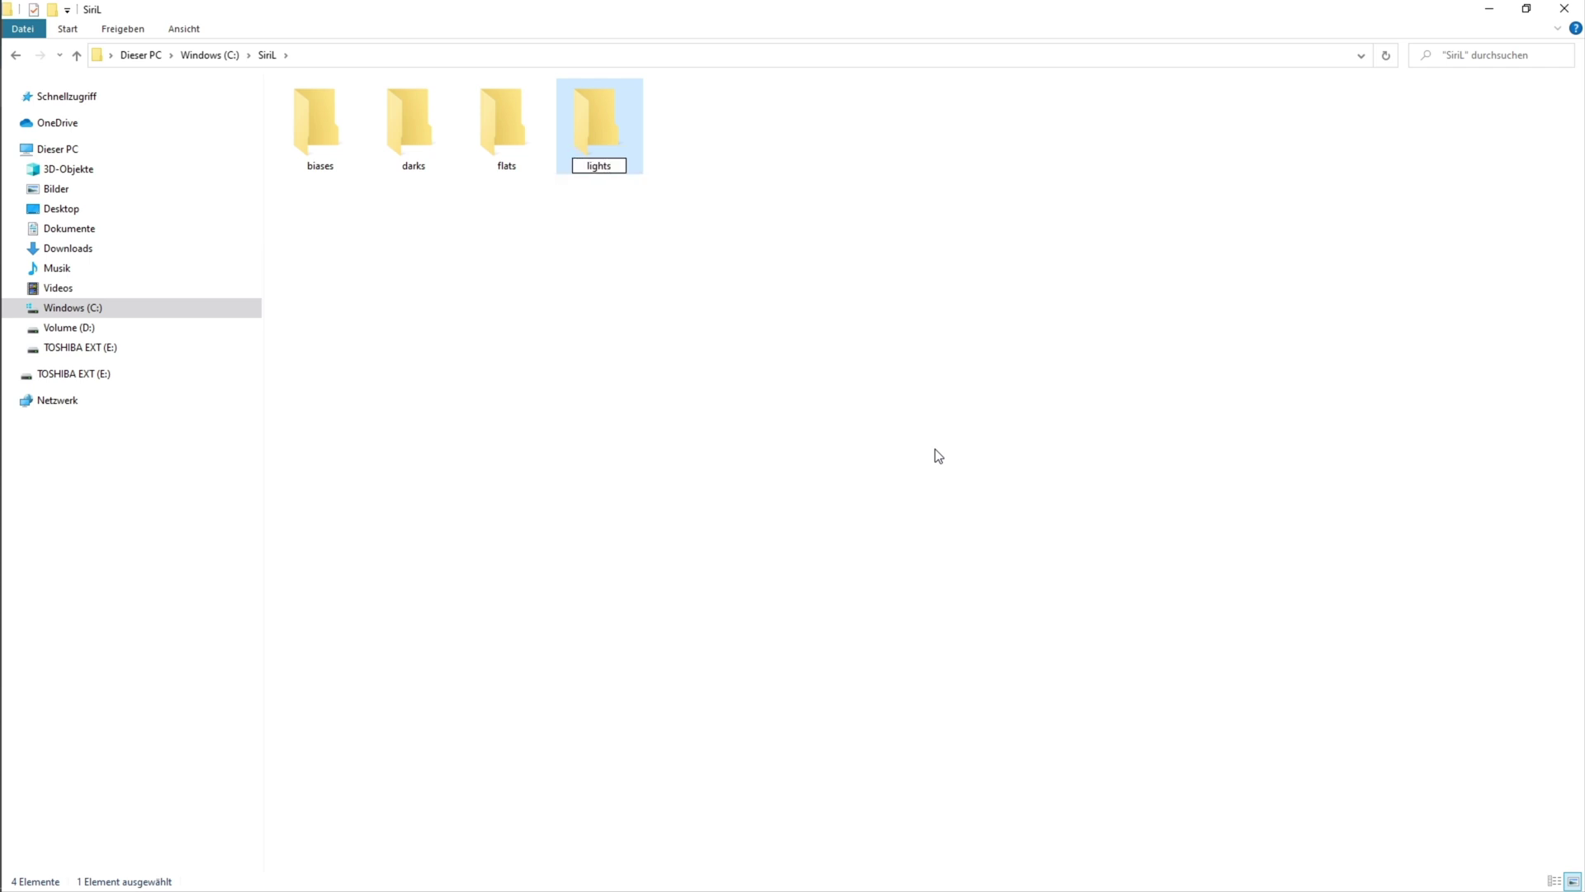
key(Return)
drag(316, 213, 336, 135)
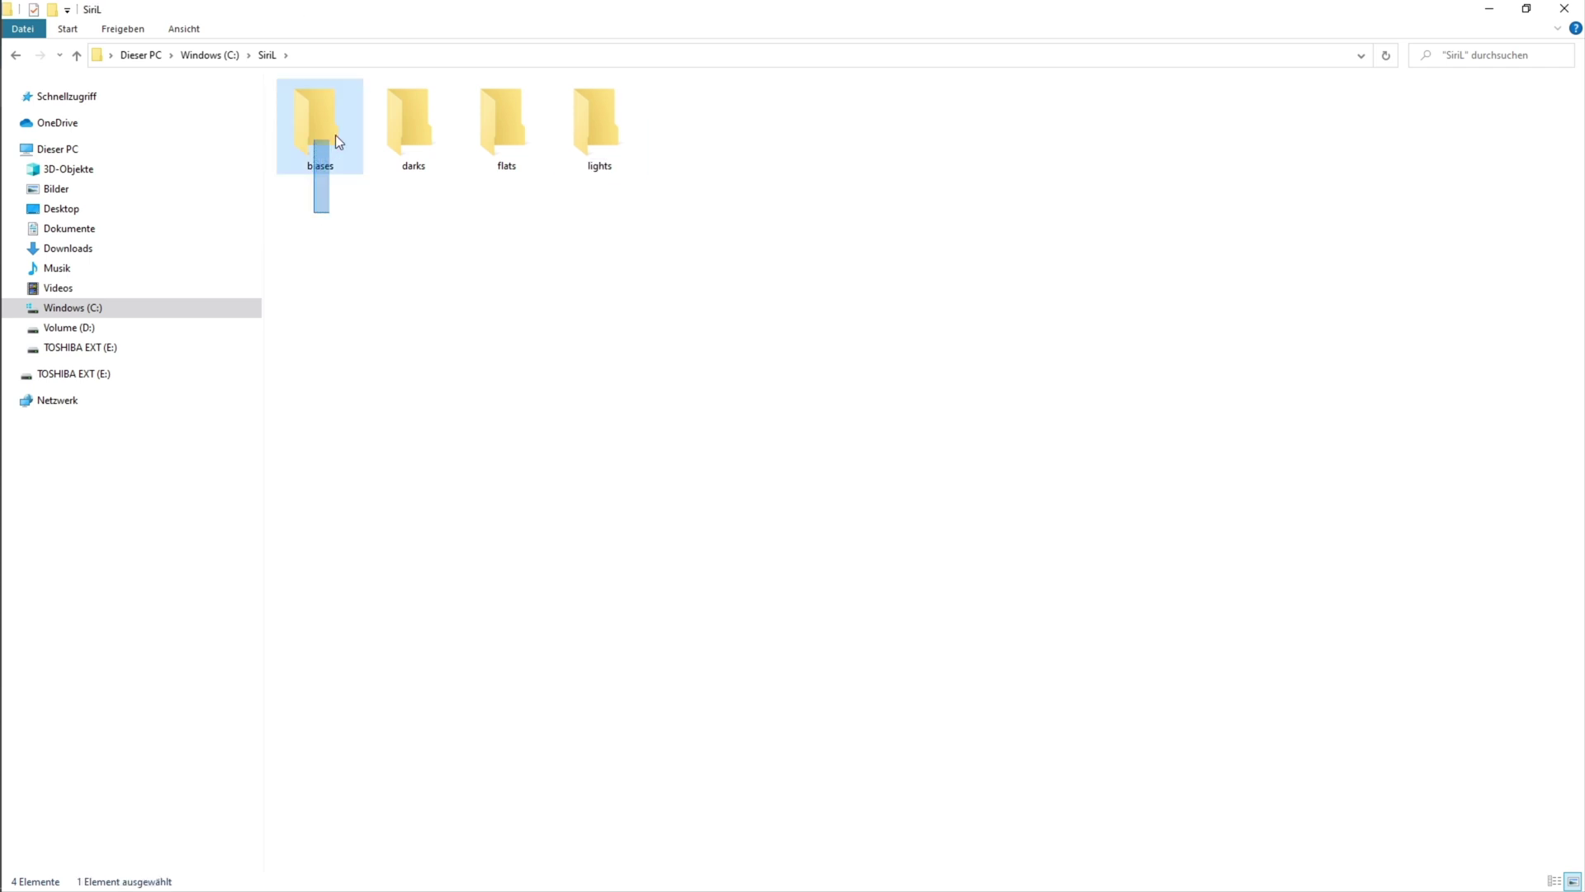
drag(336, 135, 695, 112)
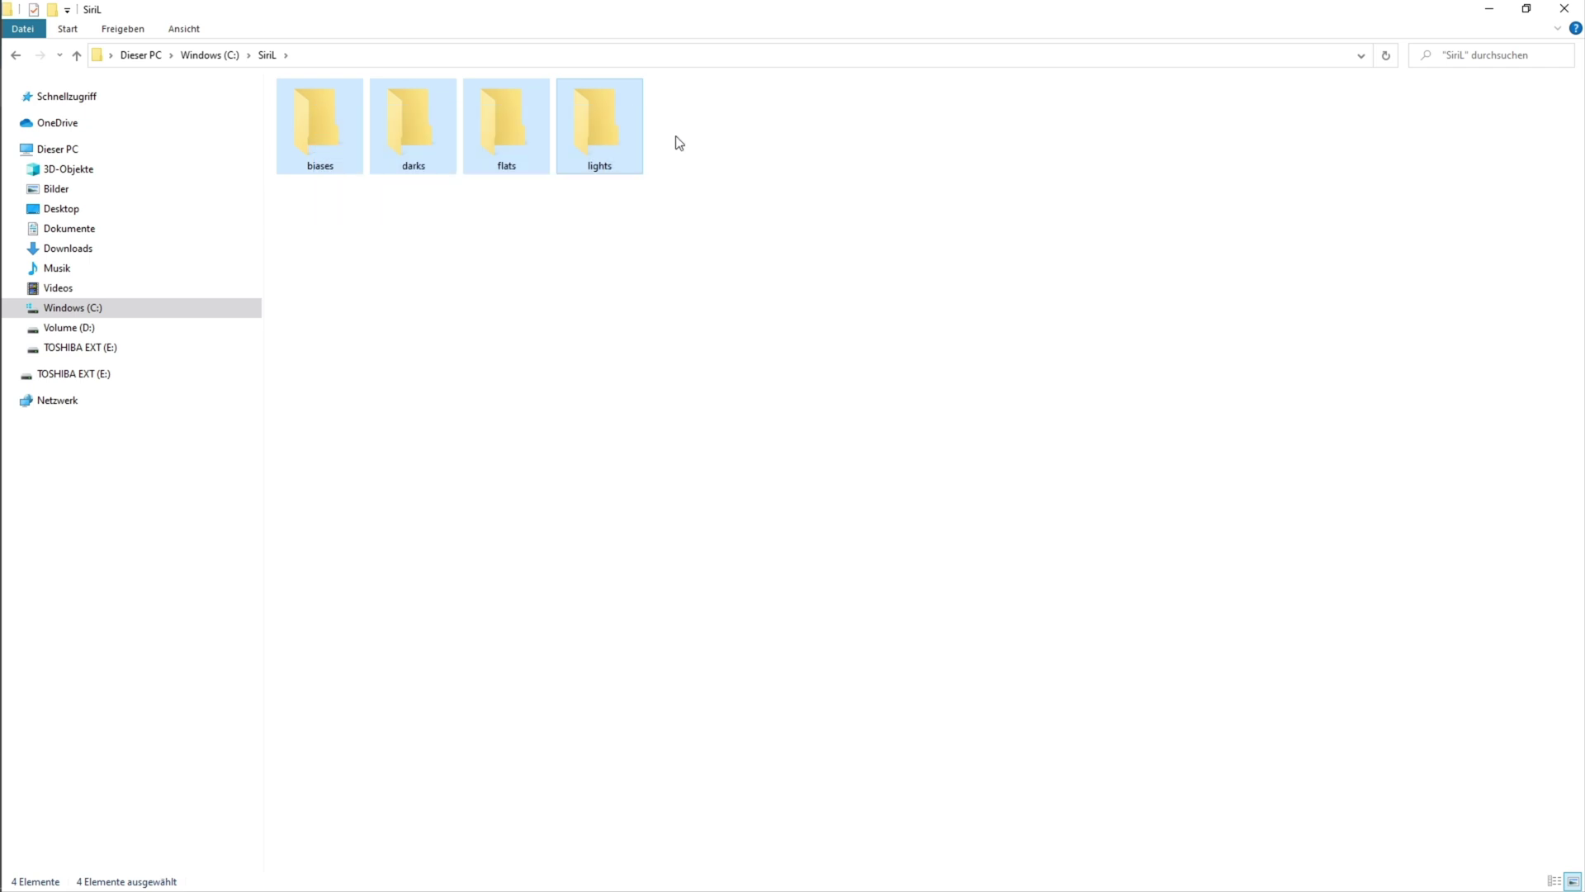
click(670, 206)
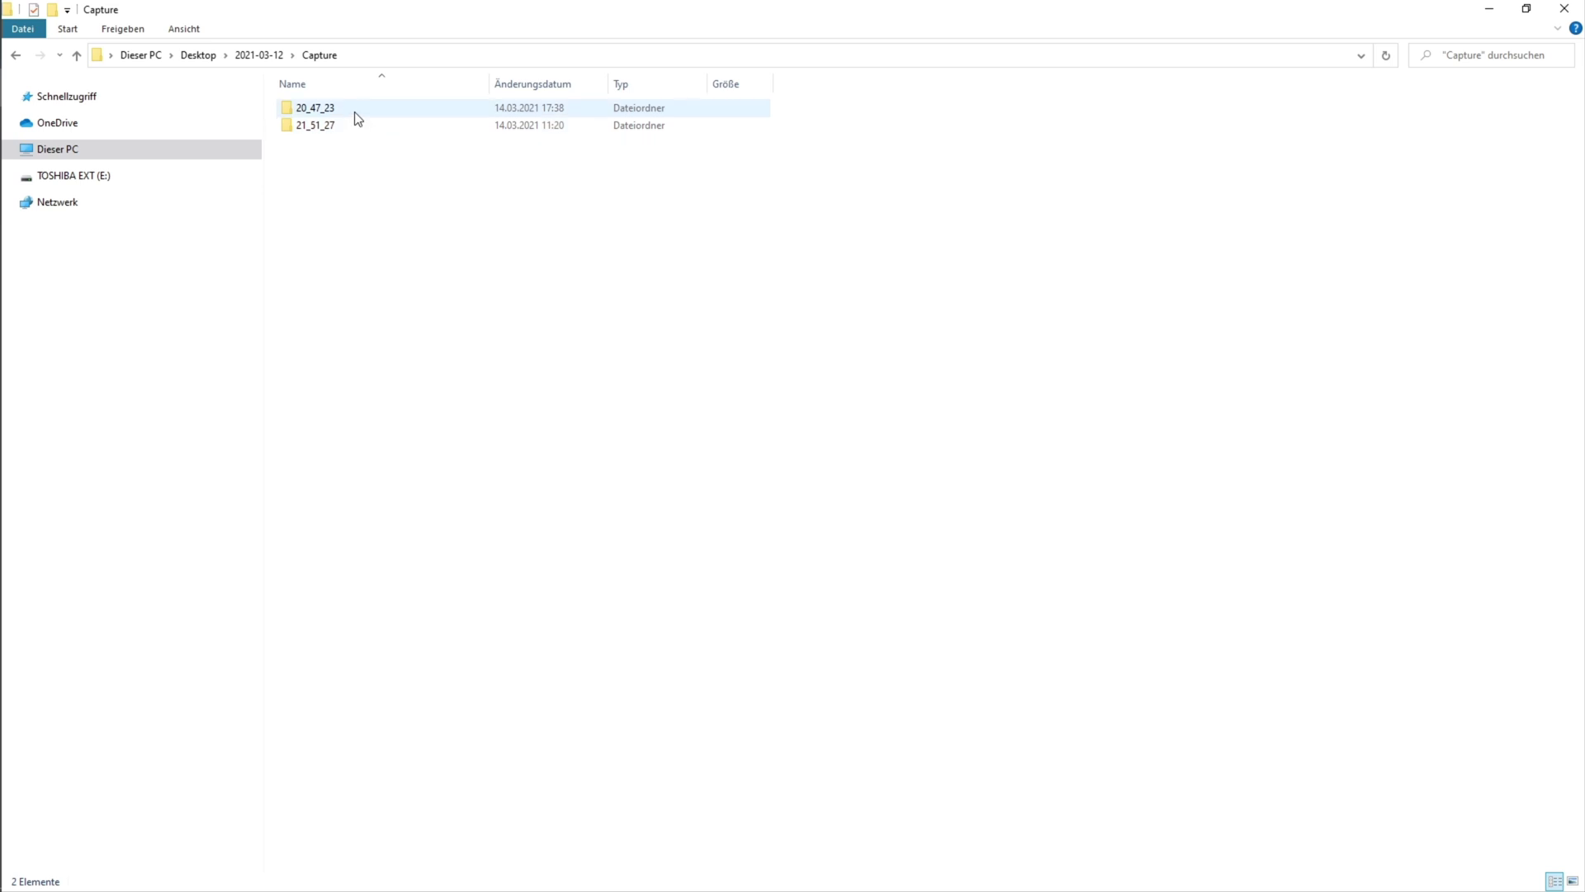
mouse_move(315, 108)
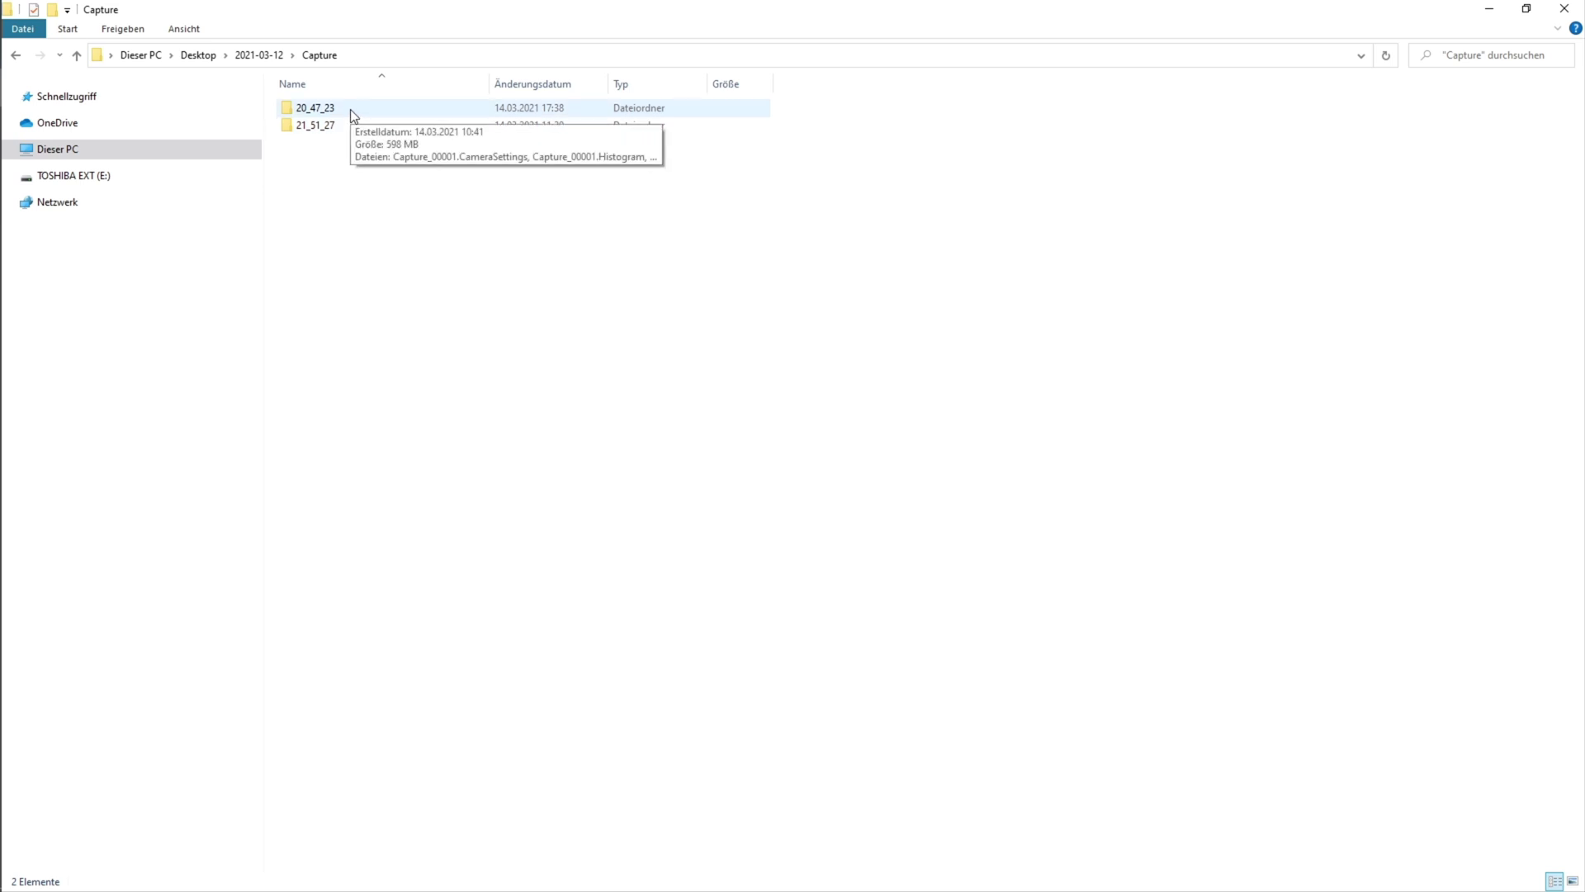
Step: Read the 20_47_23 session's Capture_00001.CameraSettings in Notepad, then close it
double_click(350, 109)
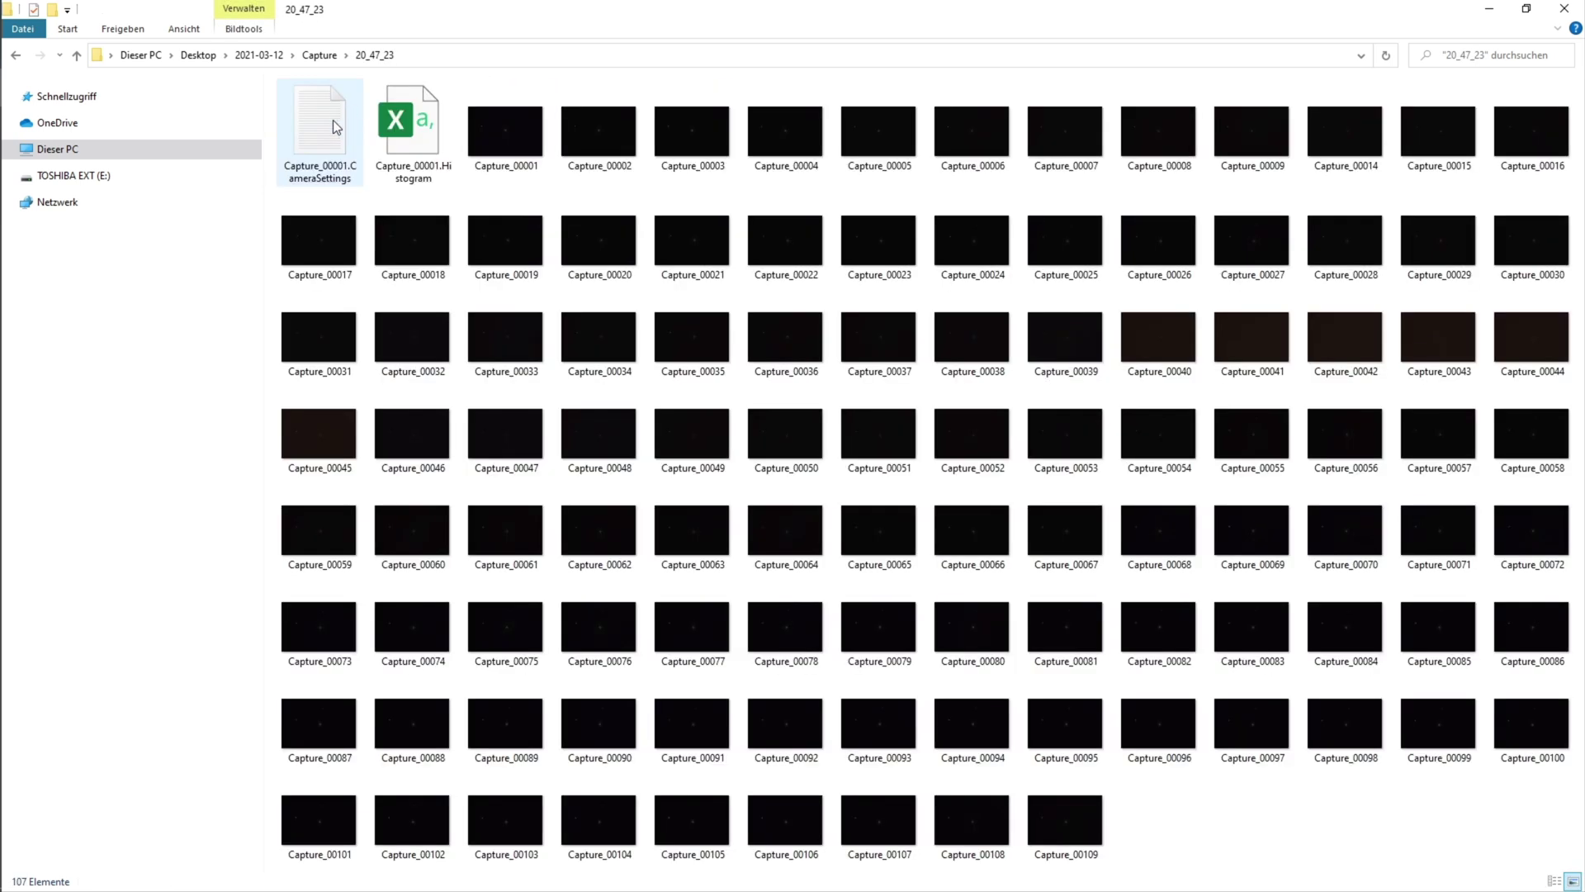
double_click(327, 146)
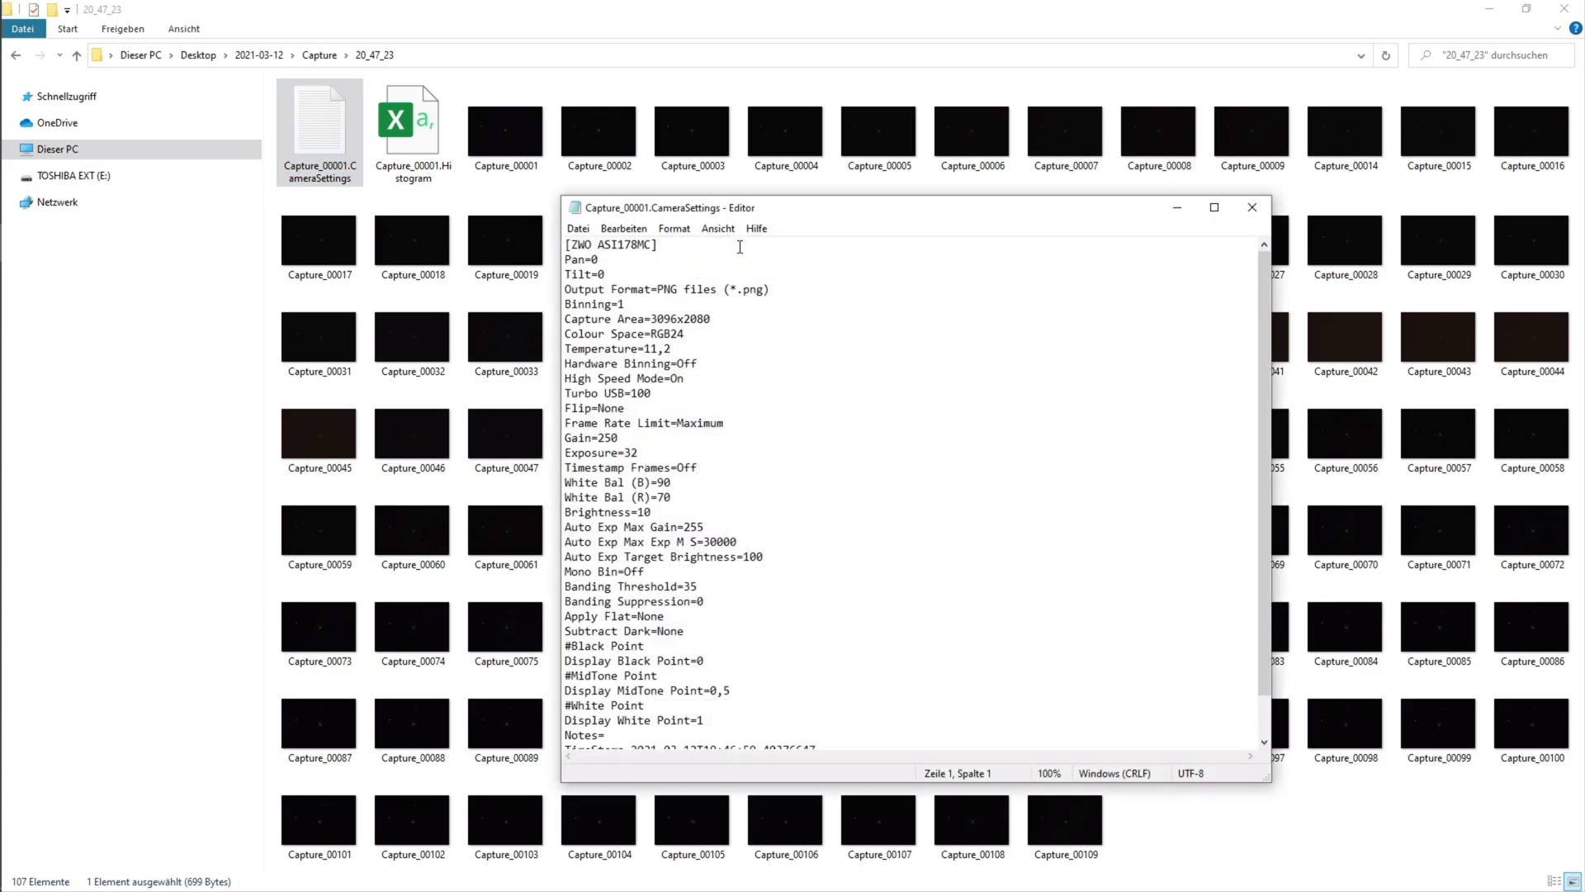
drag(761, 214, 709, 172)
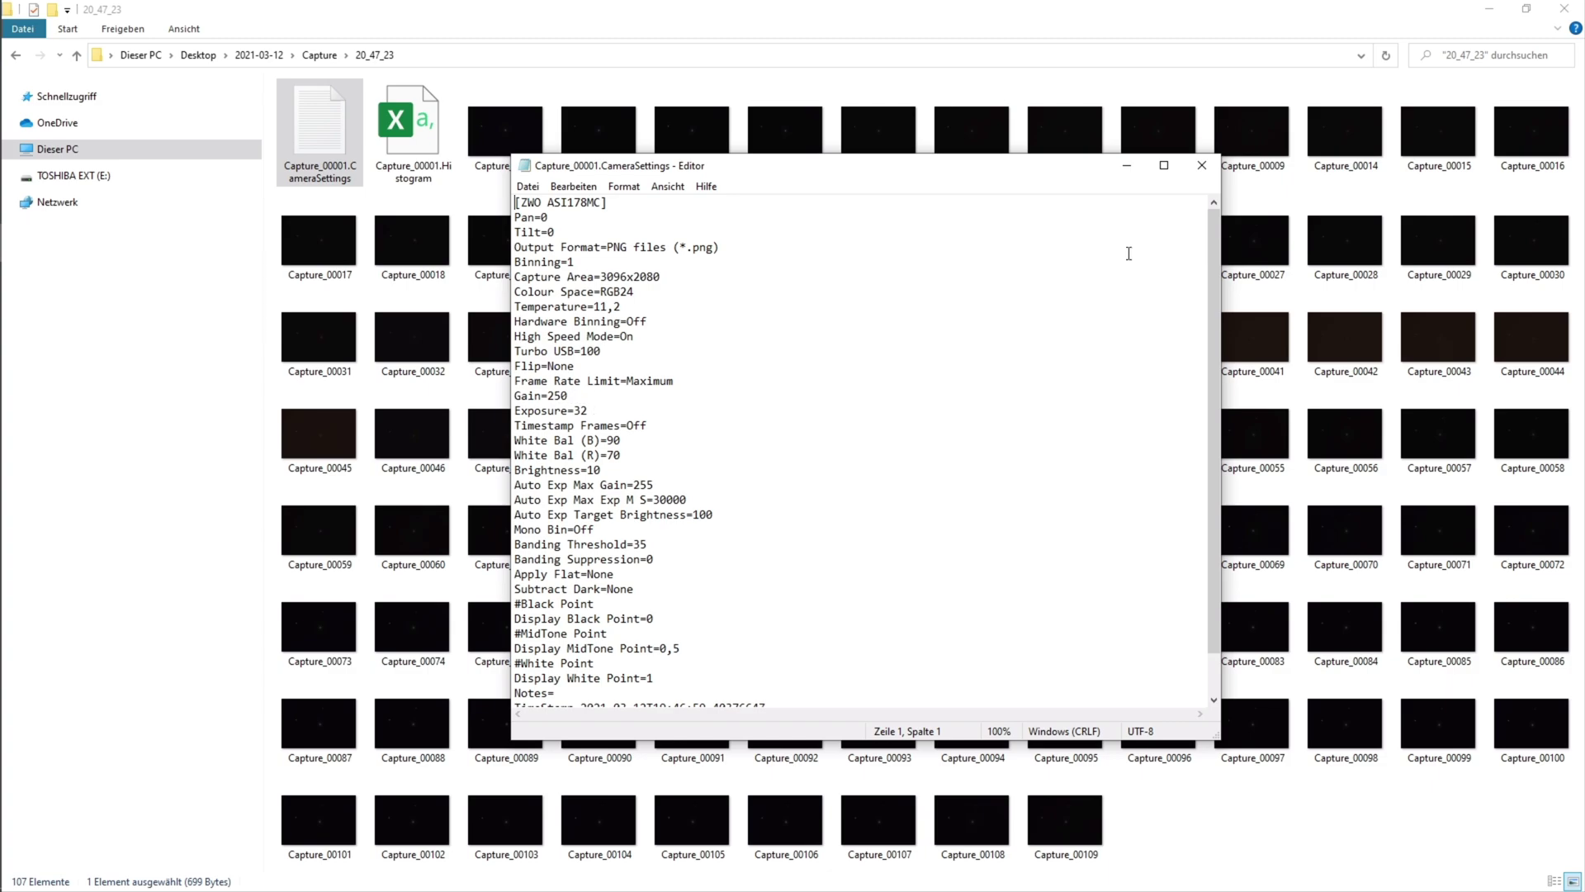
click(1202, 166)
click(318, 55)
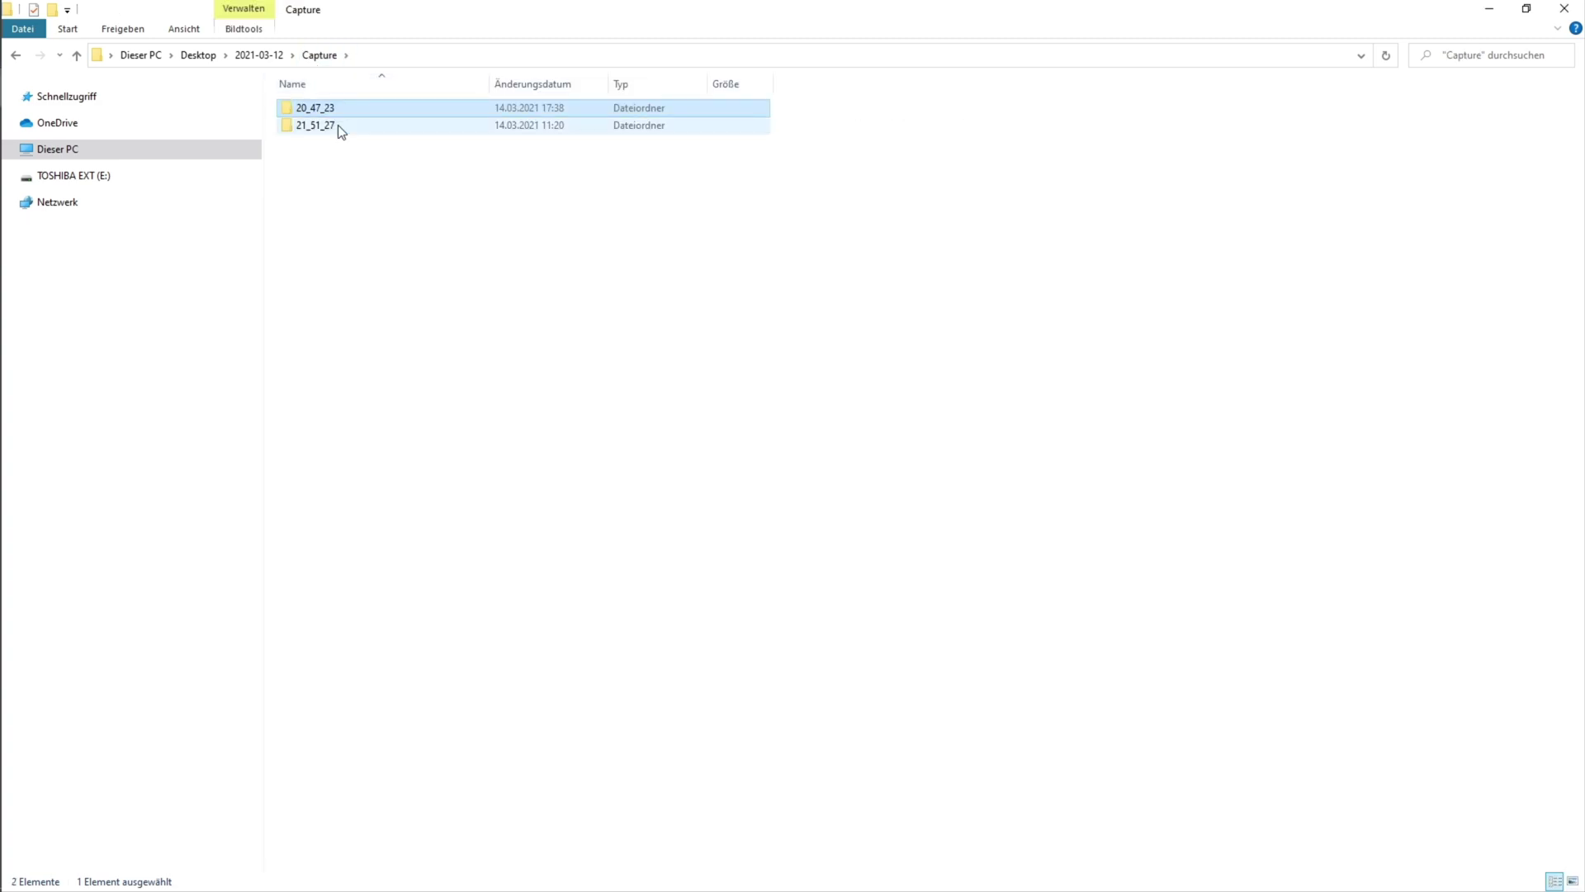
Step: Check the 21_51_27 session's camera settings, then reopen the 20_47_23 session
double_click(339, 124)
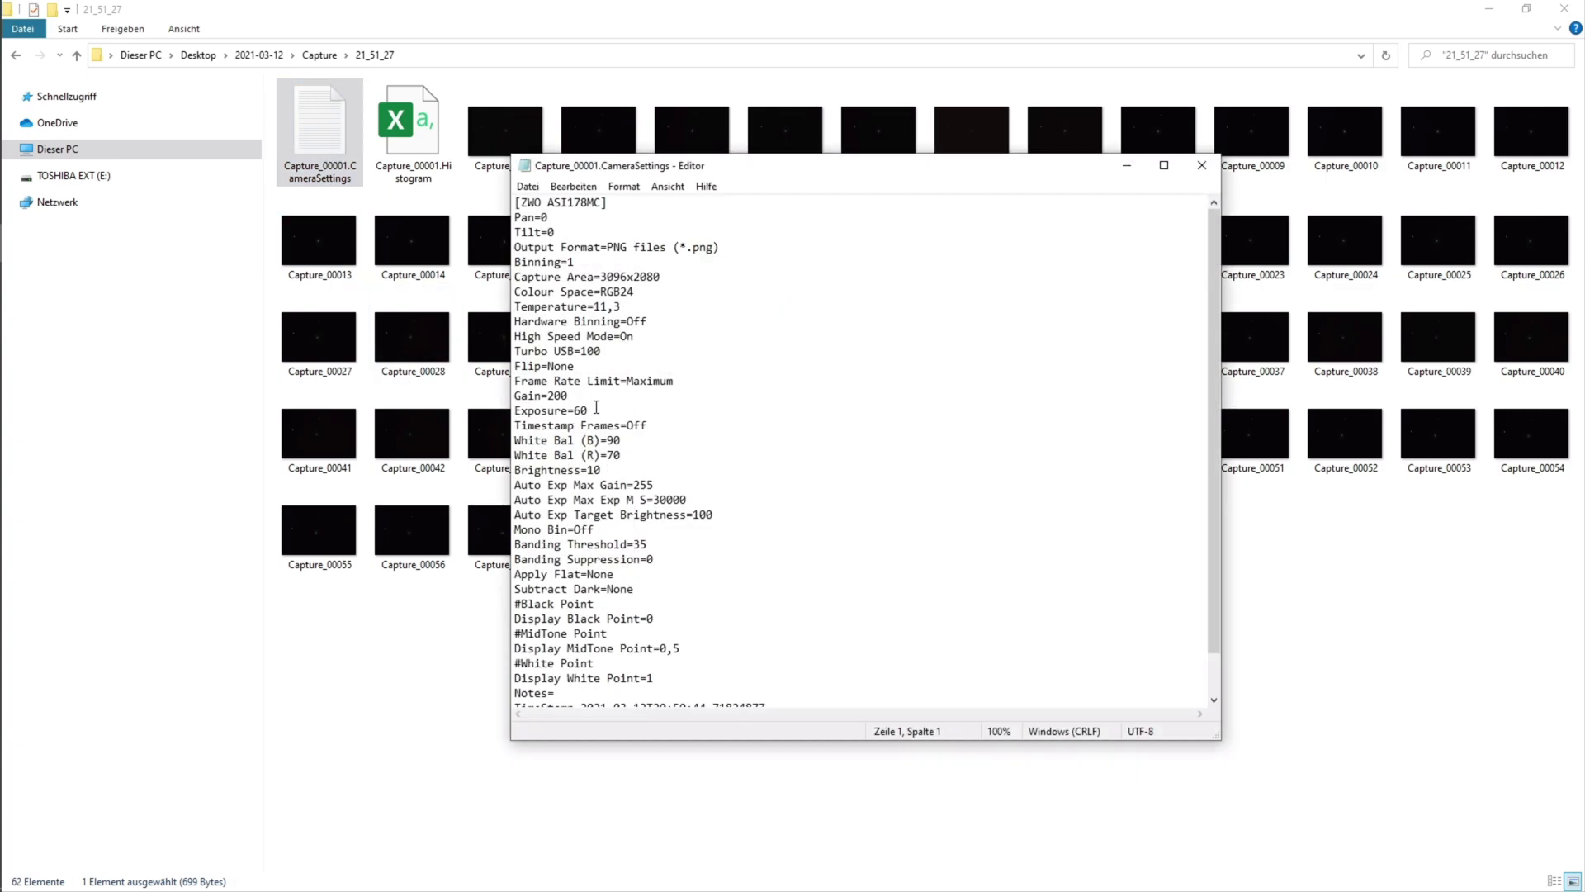
click(1202, 166)
click(323, 56)
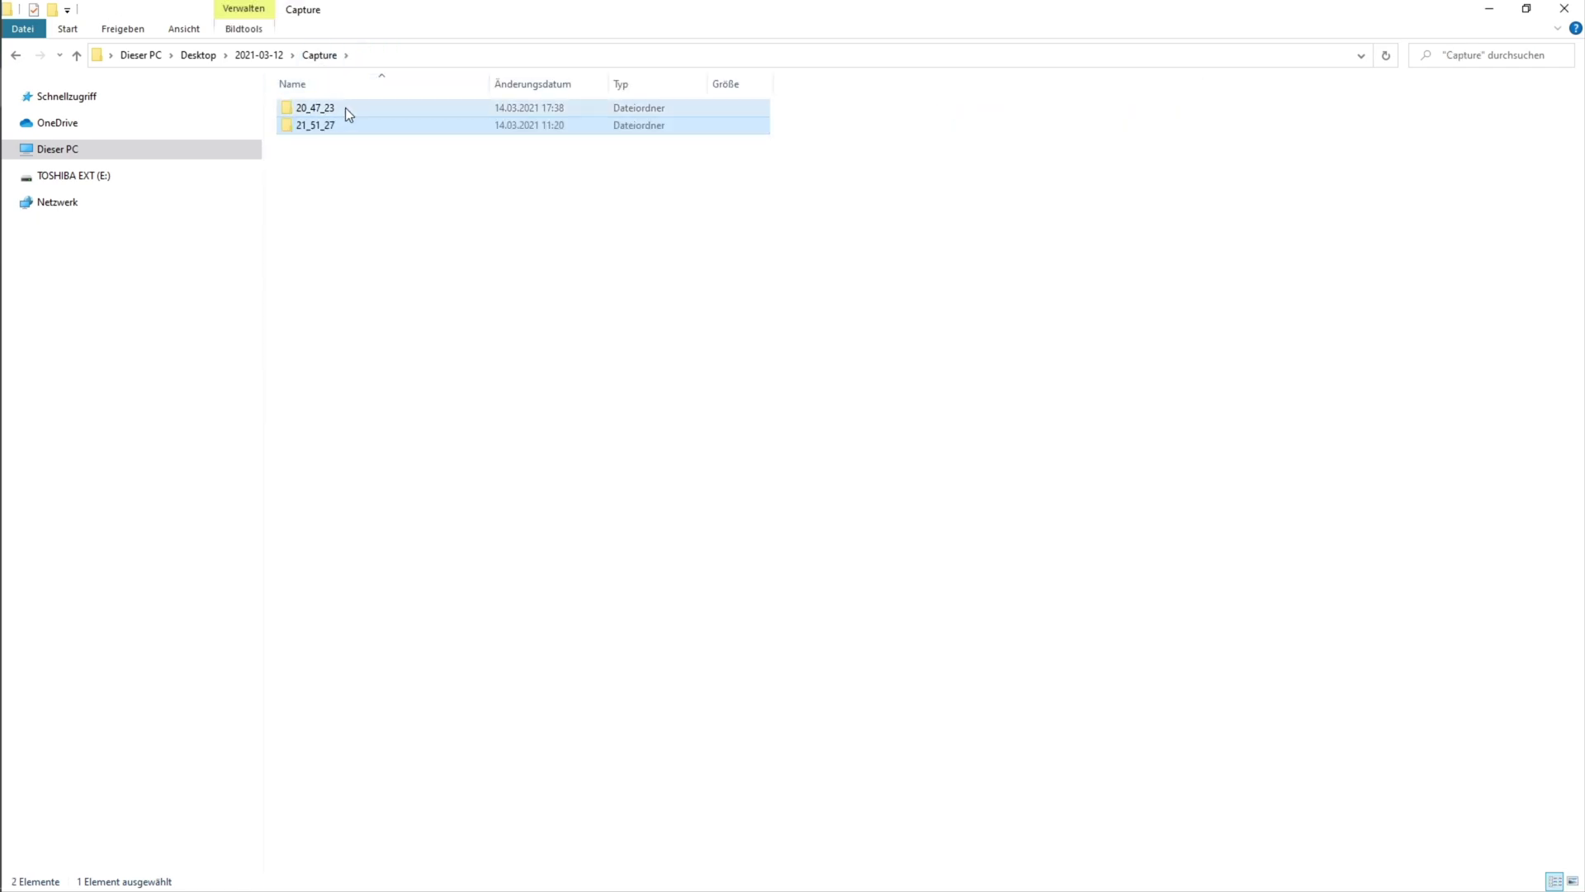
double_click(346, 109)
Step: Step through the 20_47_23 frames full size in XnView, deleting the poor ones
double_click(501, 130)
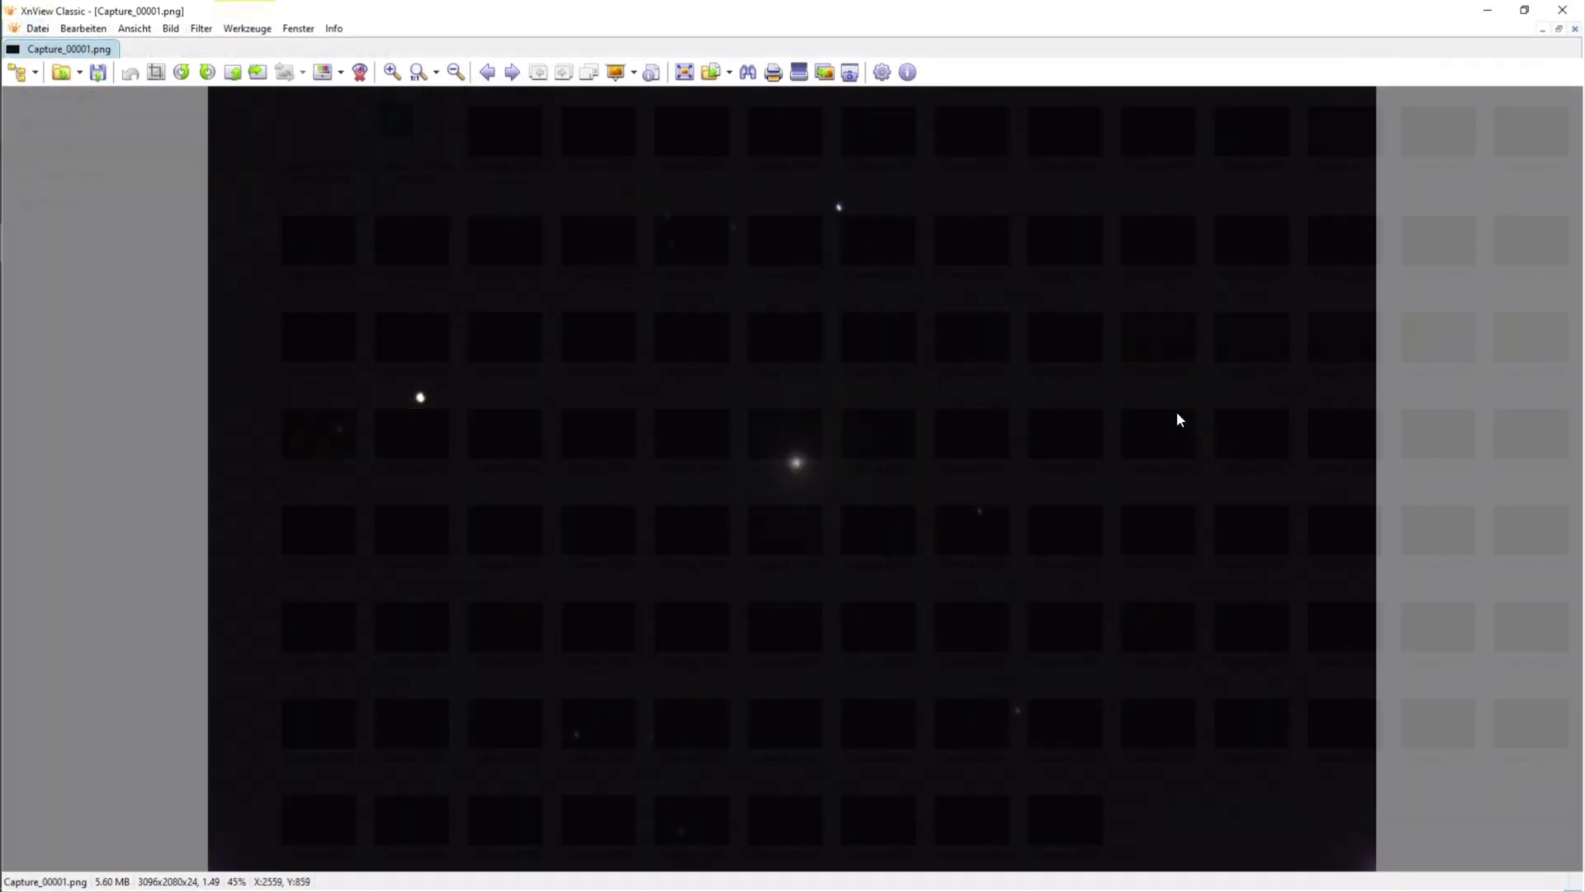
key(space)
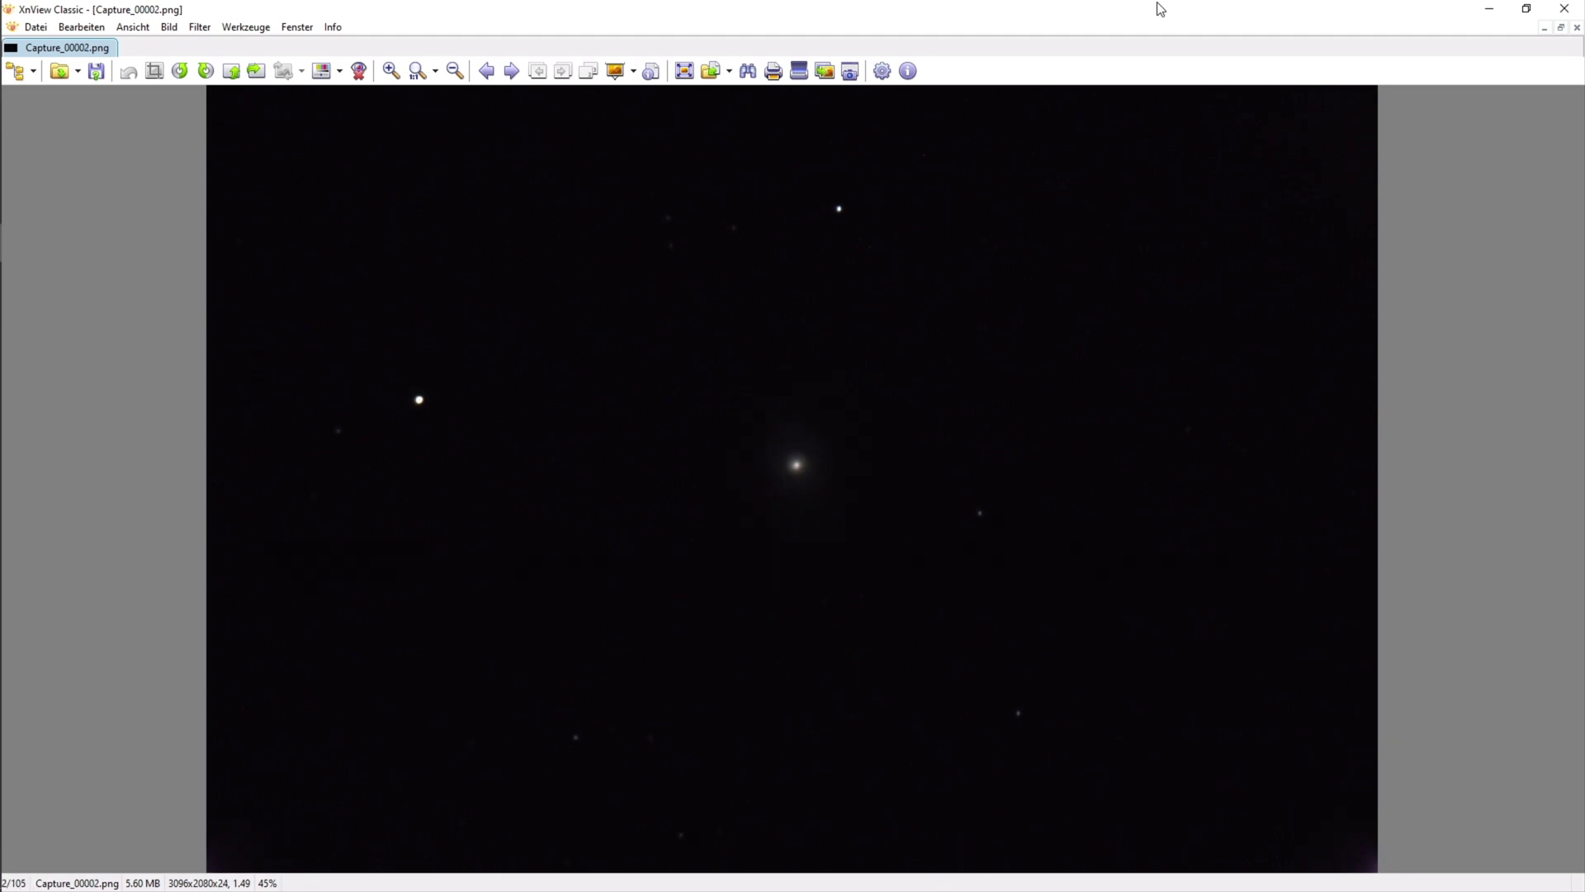
key(space)
key(space)
key(space)
key(space)
key(space)
key(space)
key(space)
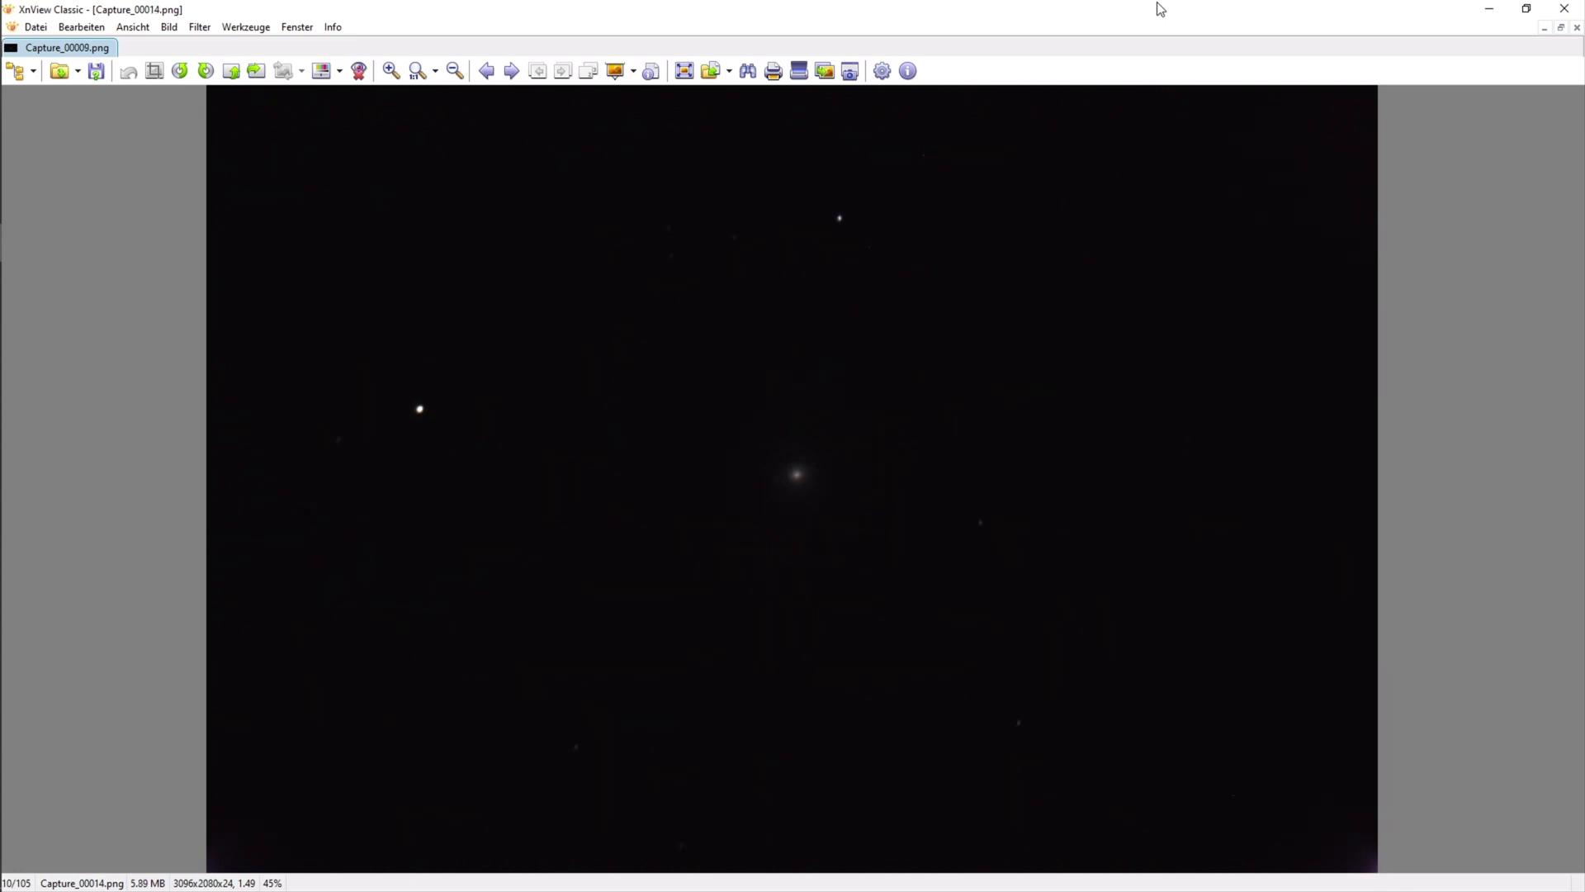
key(space)
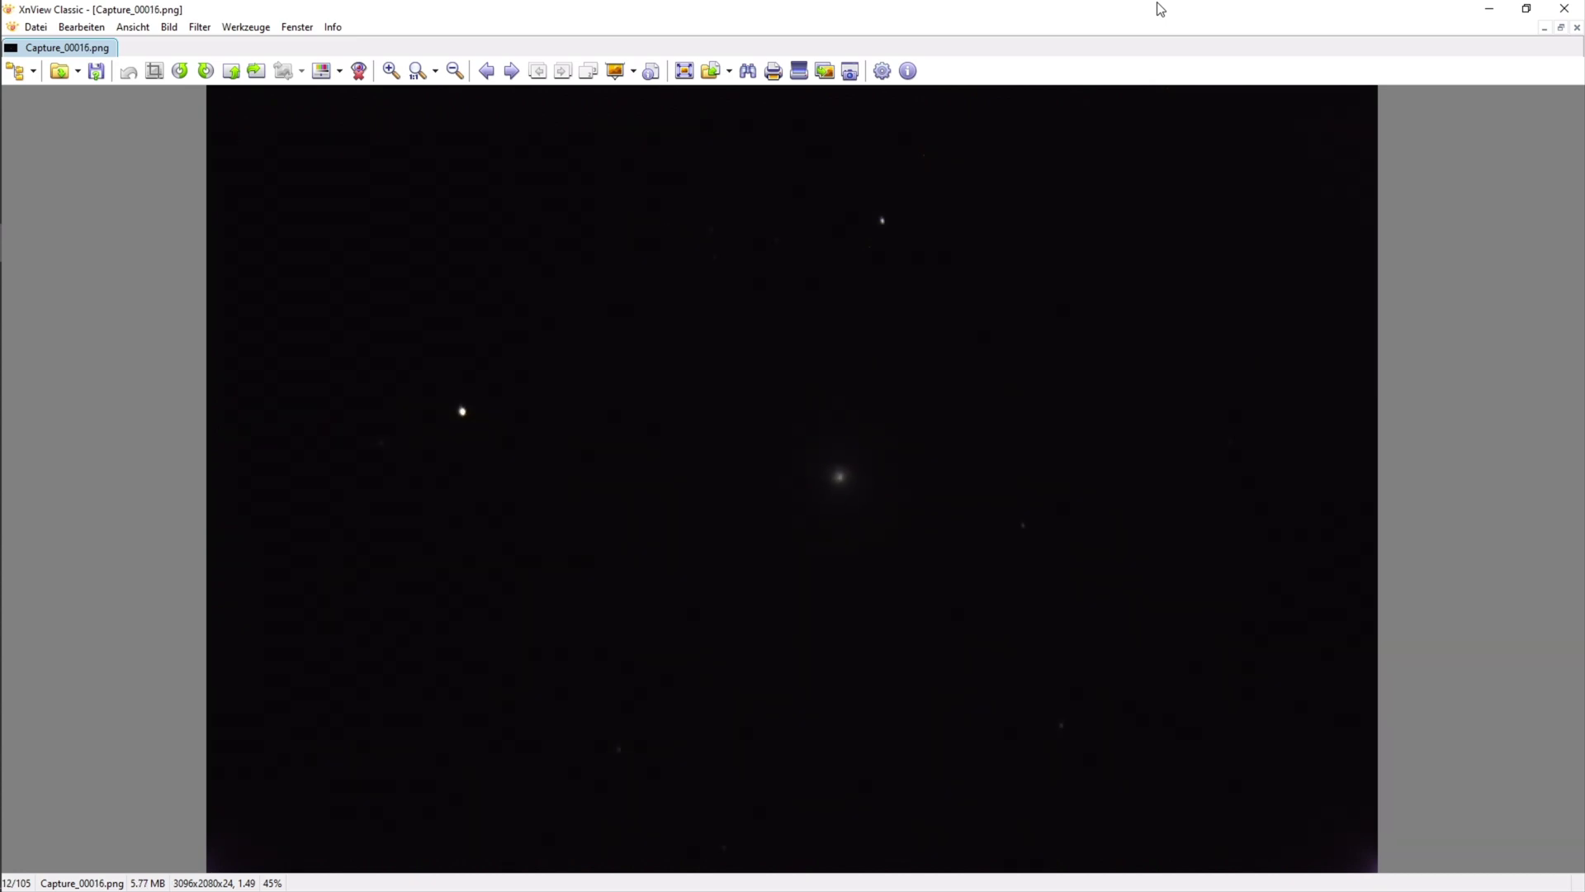
key(space)
key(space)
key(space)
key(space)
key(space)
key(space)
key(space)
key(space)
key(space)
key(space)
key(space)
key(space)
key(space)
key(space)
key(space)
key(space)
key(space)
key(space)
key(space)
key(space)
key(space)
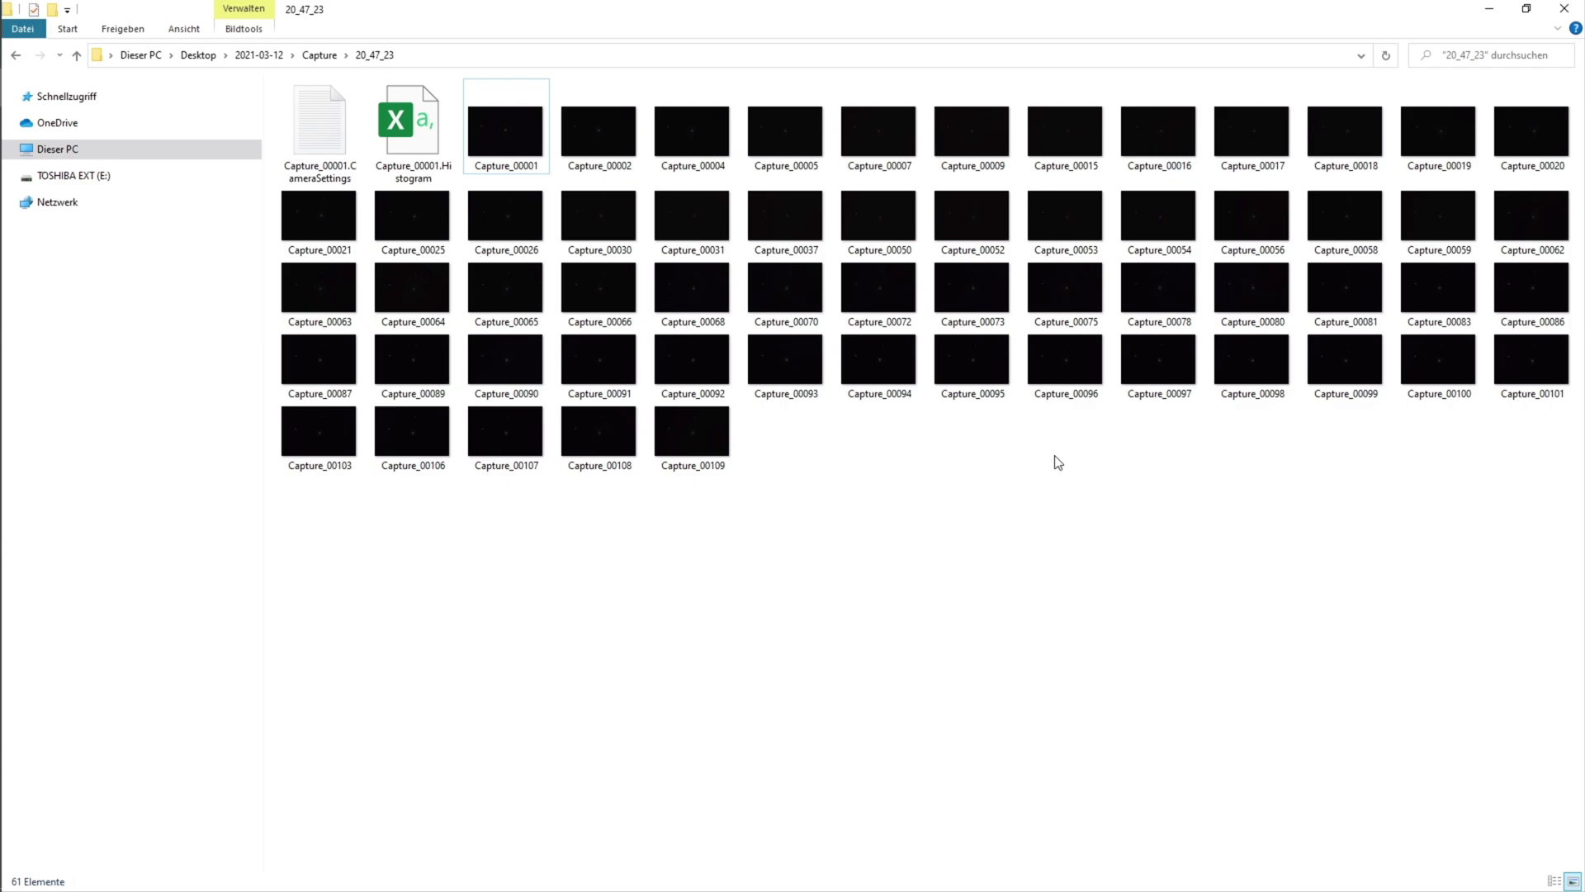
Step: View the 21_51_27 frames from Capture_00001 in XnView, deleting poor ones
click(320, 55)
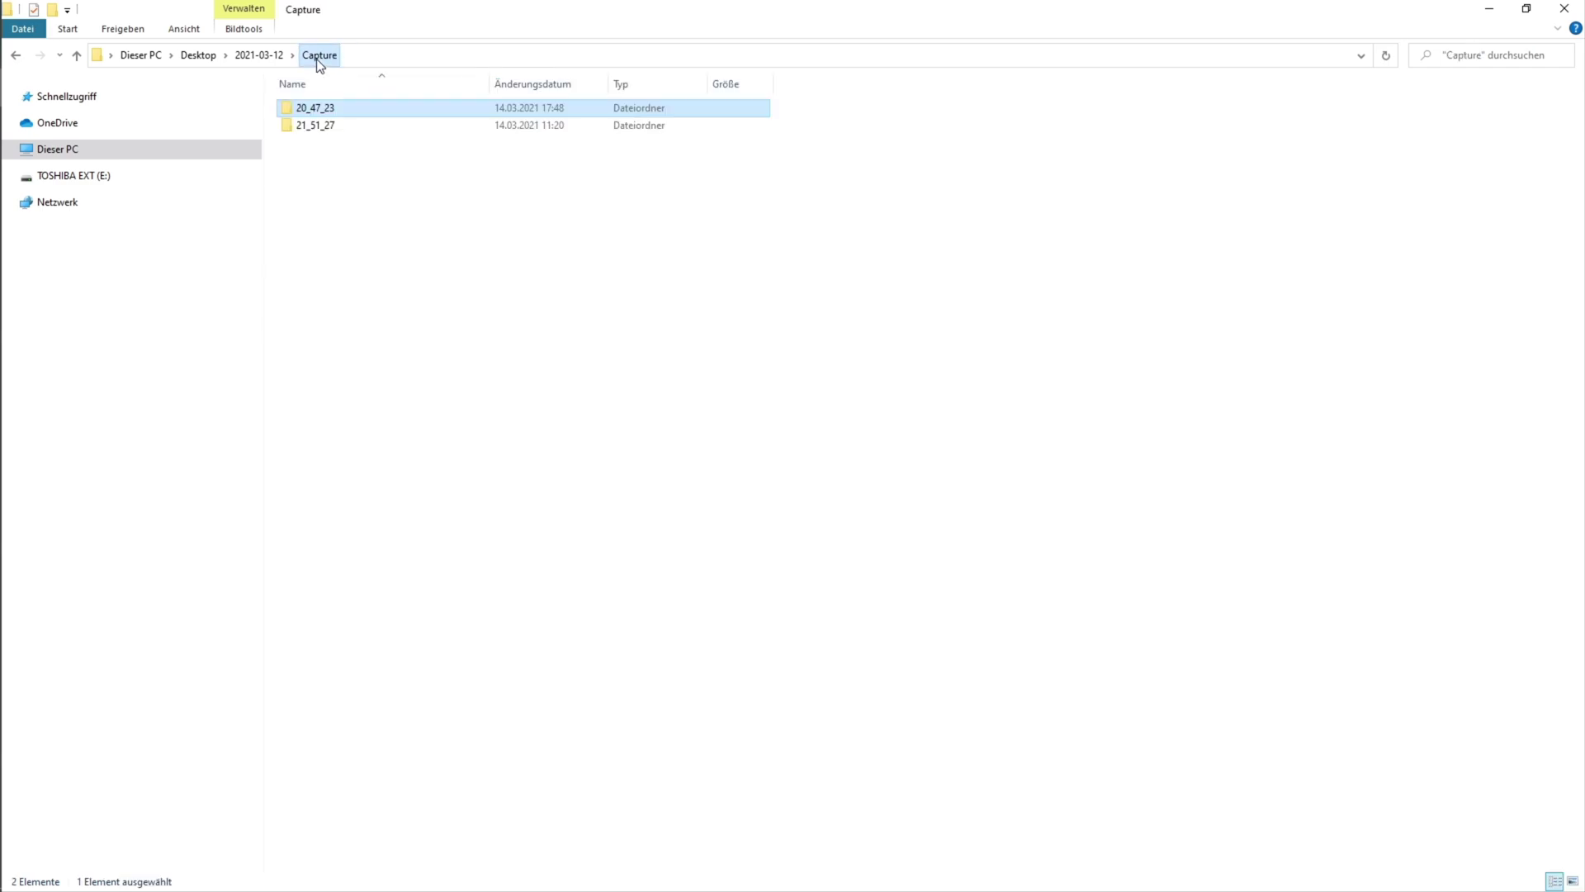
double_click(319, 125)
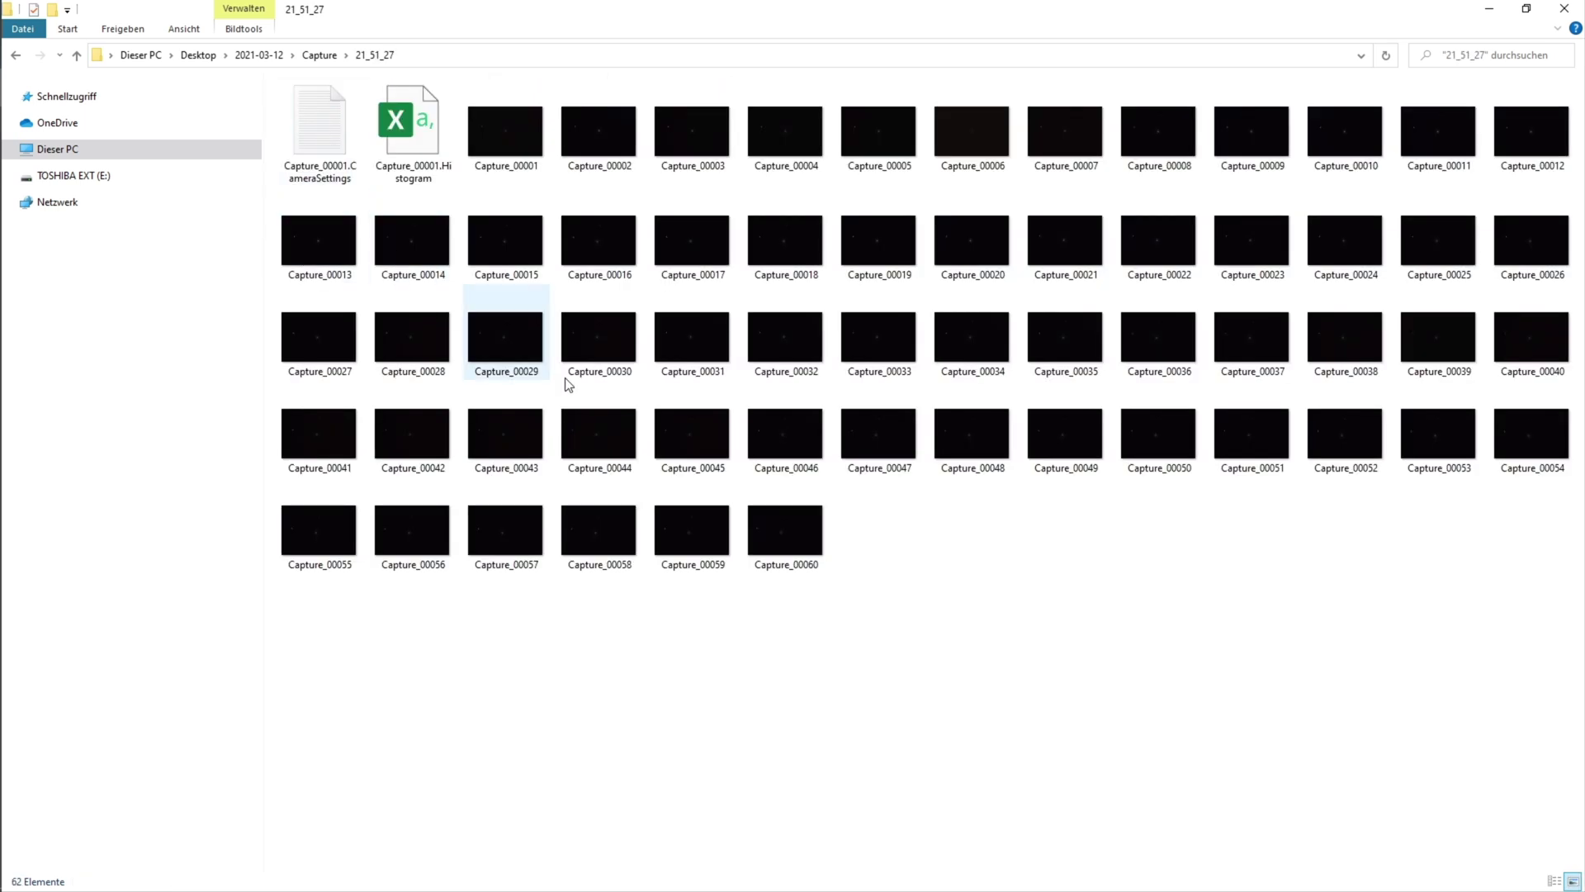
double_click(502, 126)
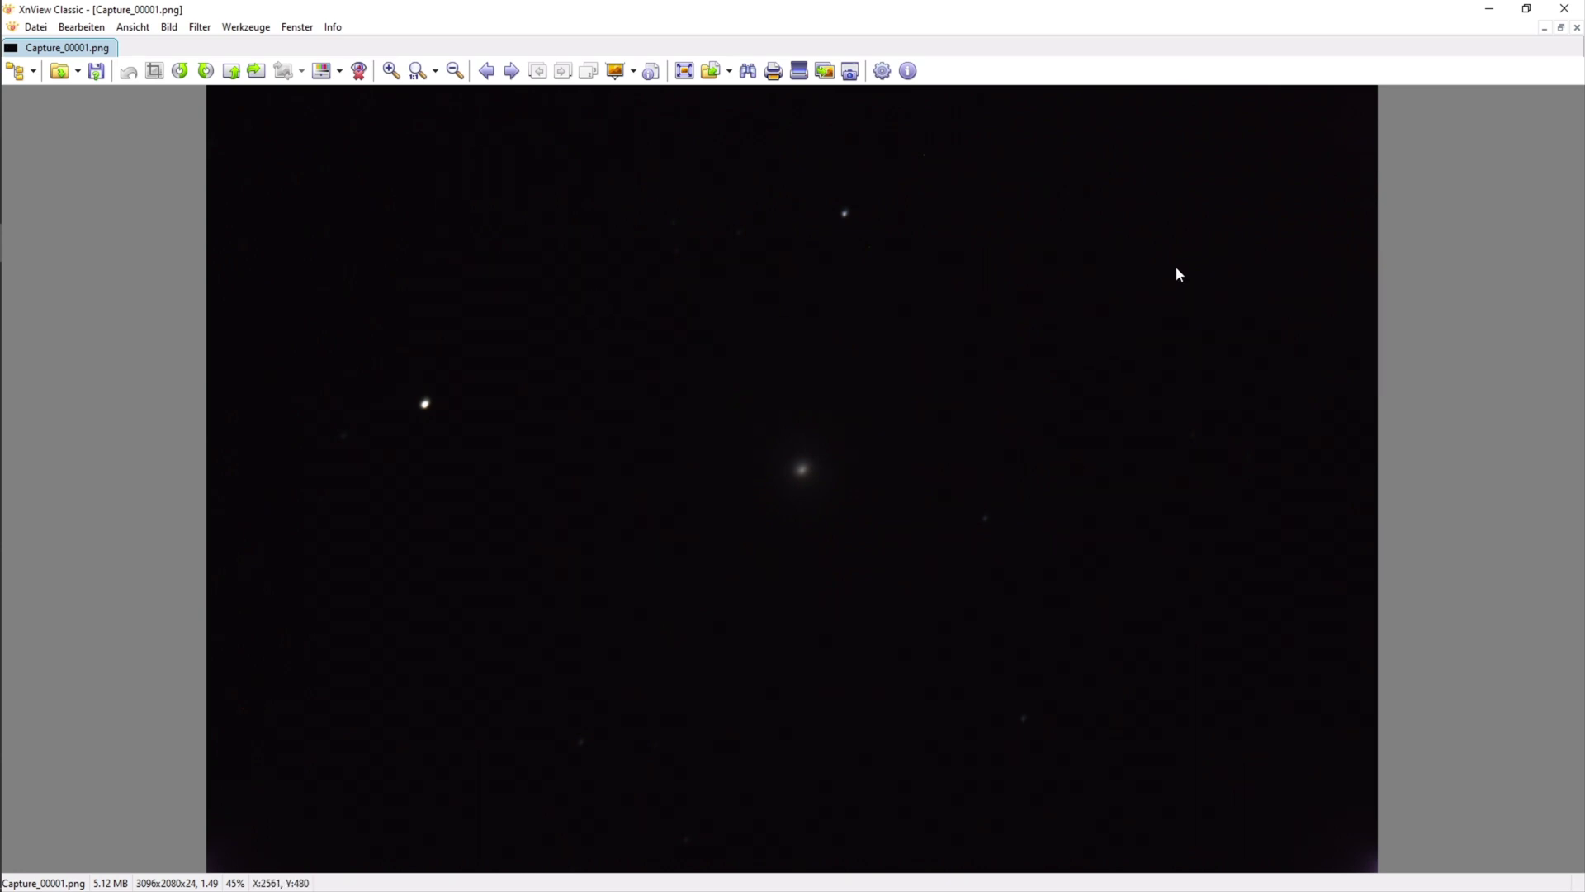
key(Page_Down)
key(Page_Down)
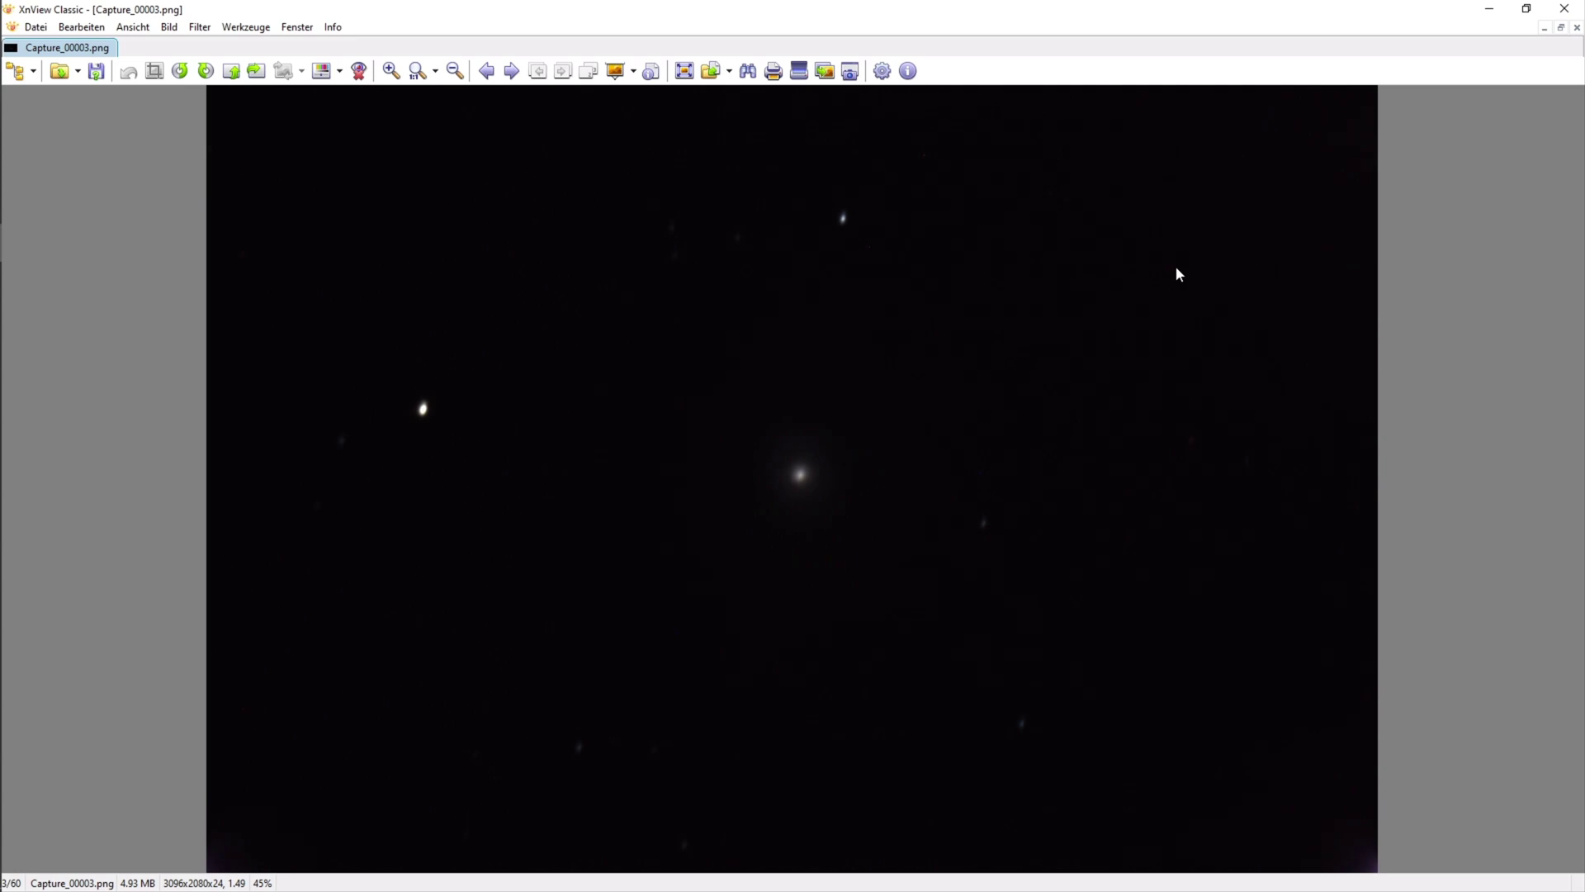
key(Escape)
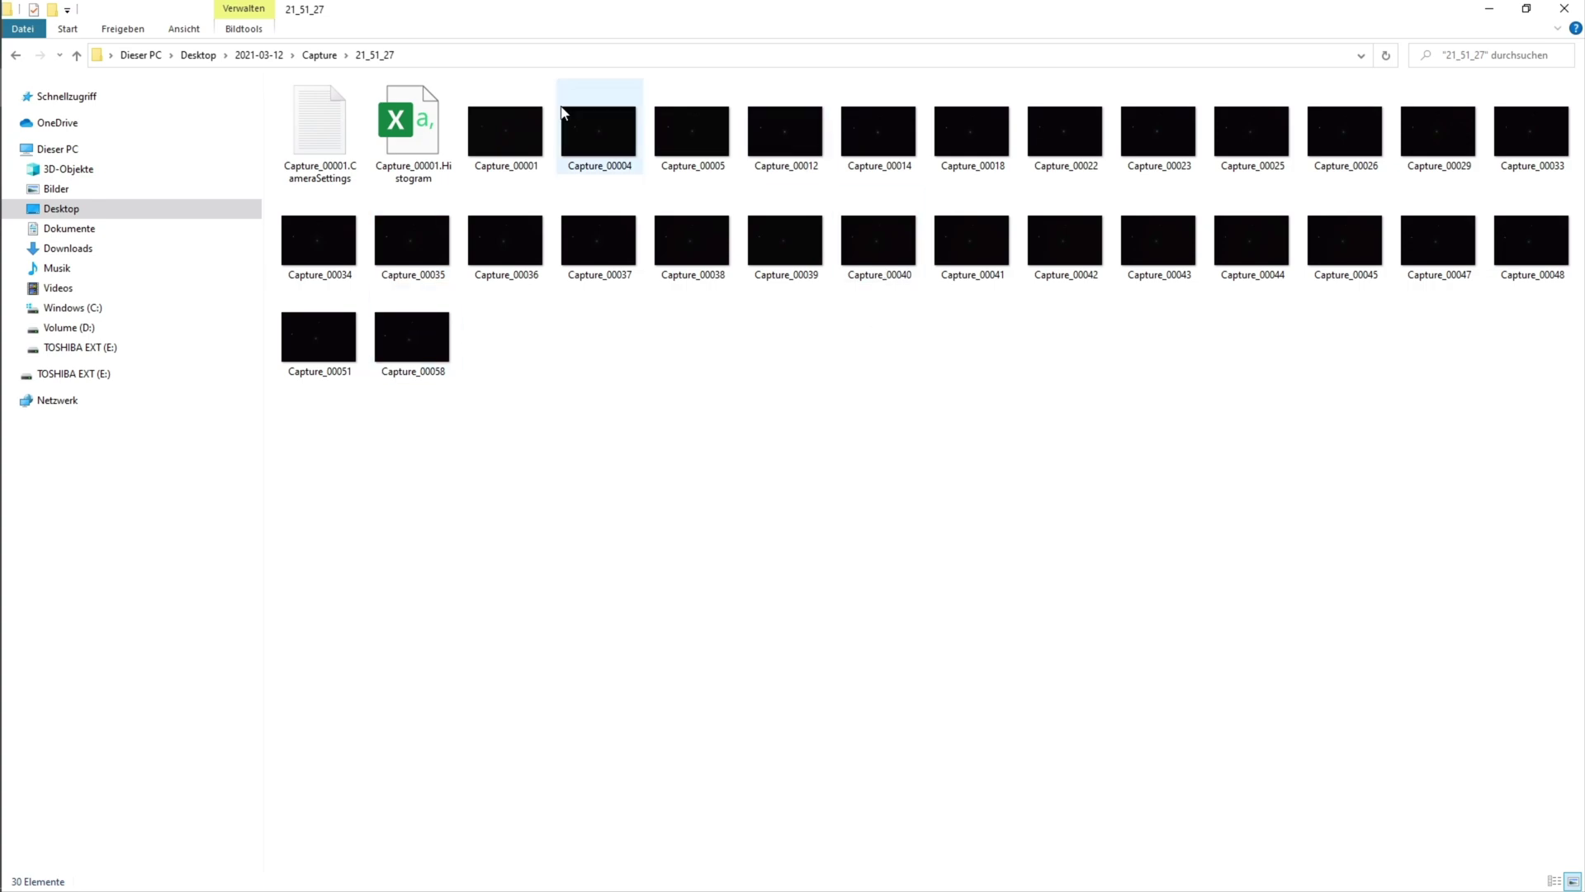
Step: Check 20_47_23 and Pictures > SiriL, then select Capture_00001 back in 21_51_27
click(320, 54)
click(338, 114)
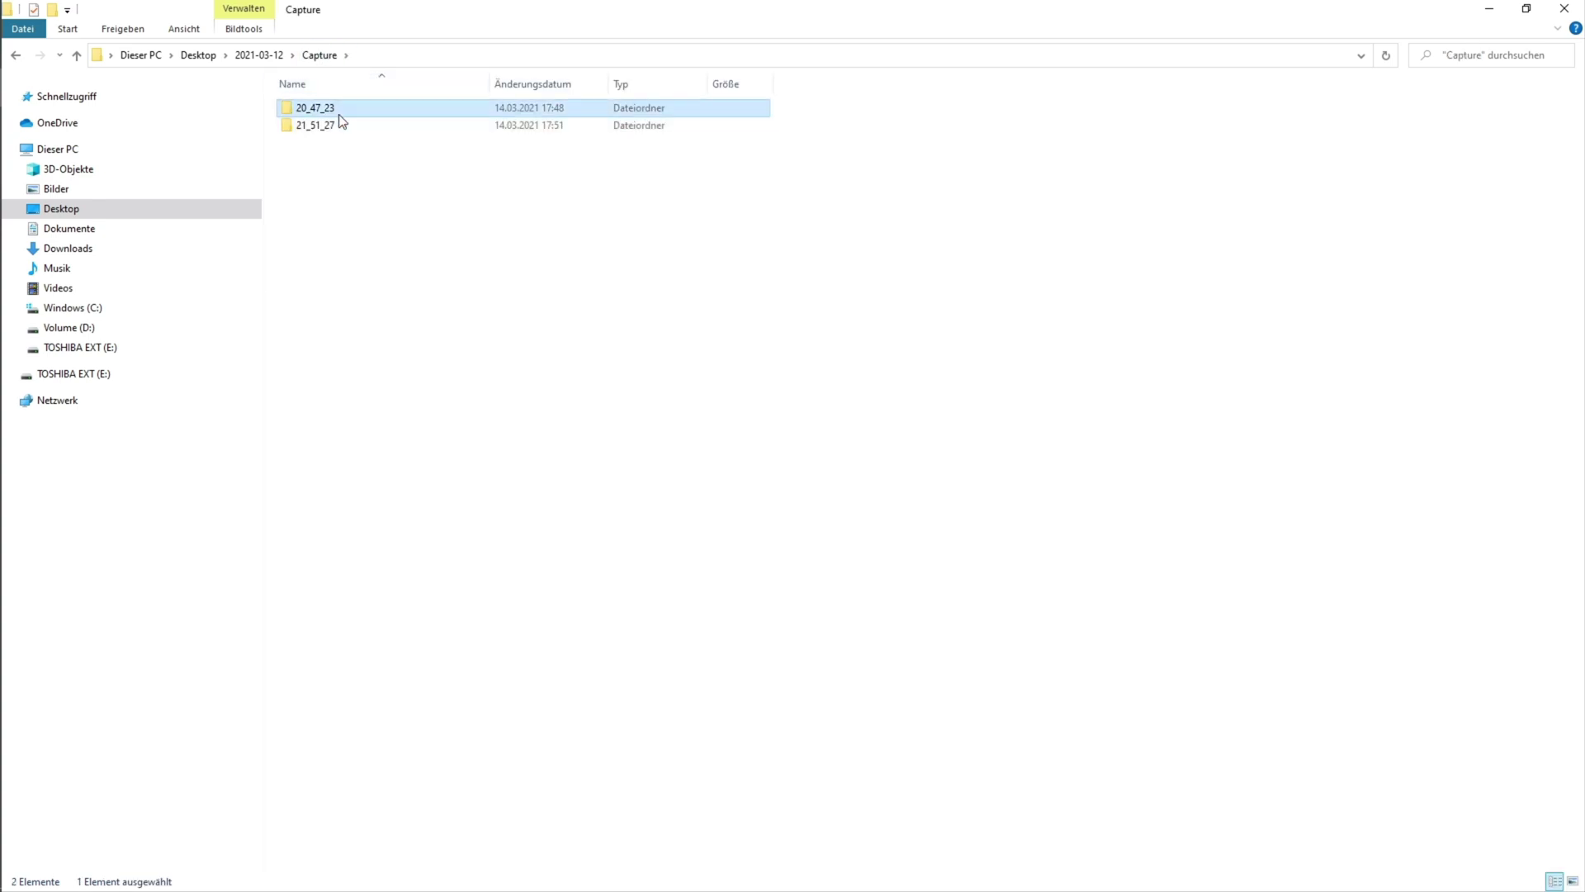
double_click(337, 115)
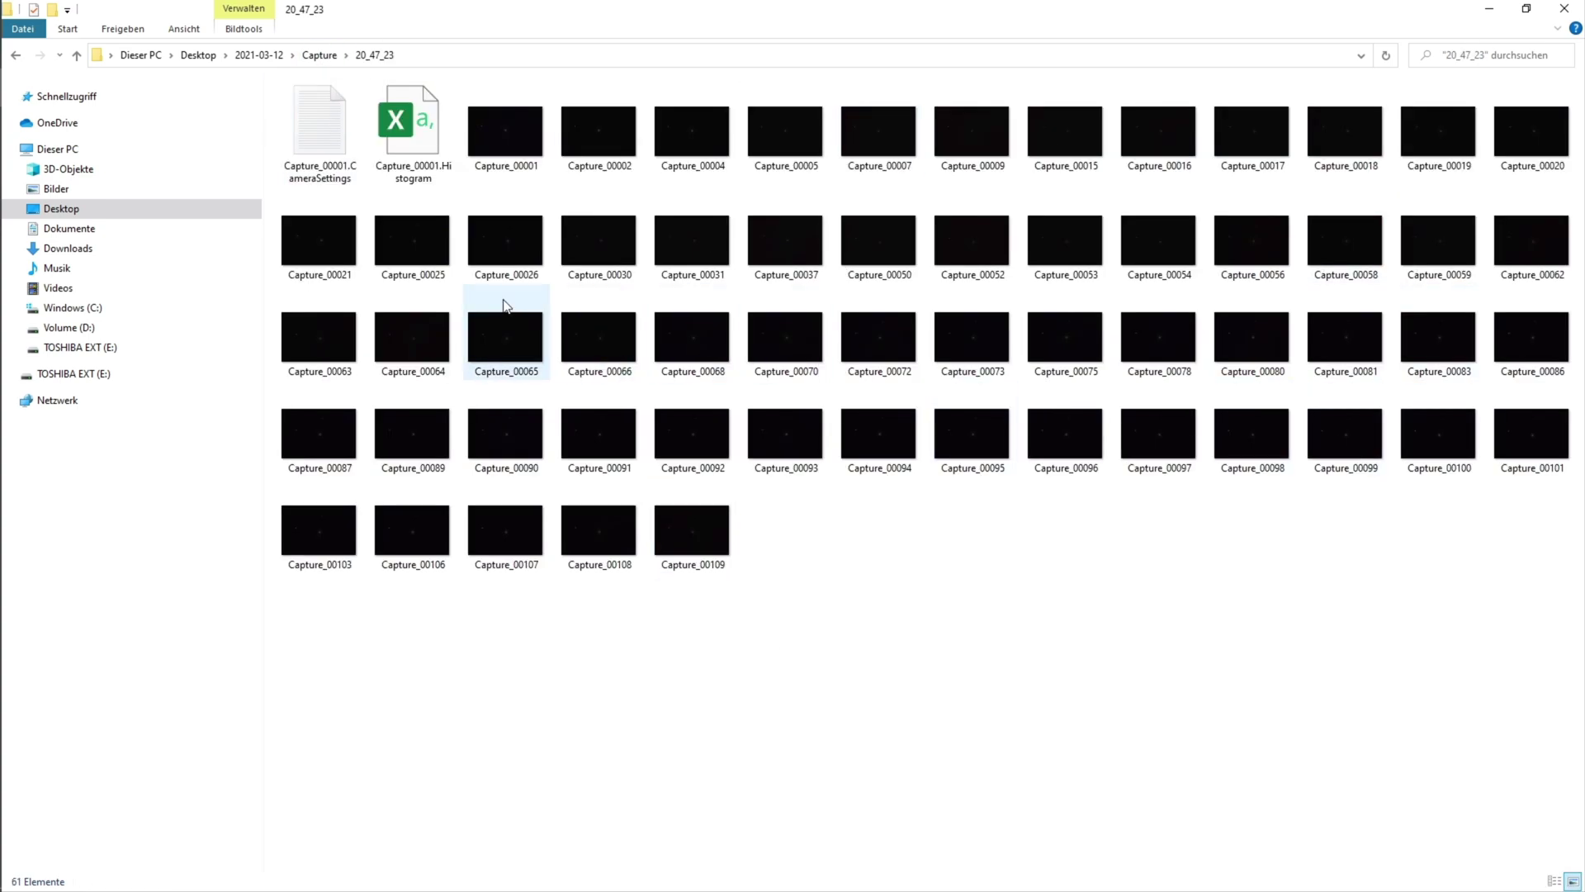
click(151, 191)
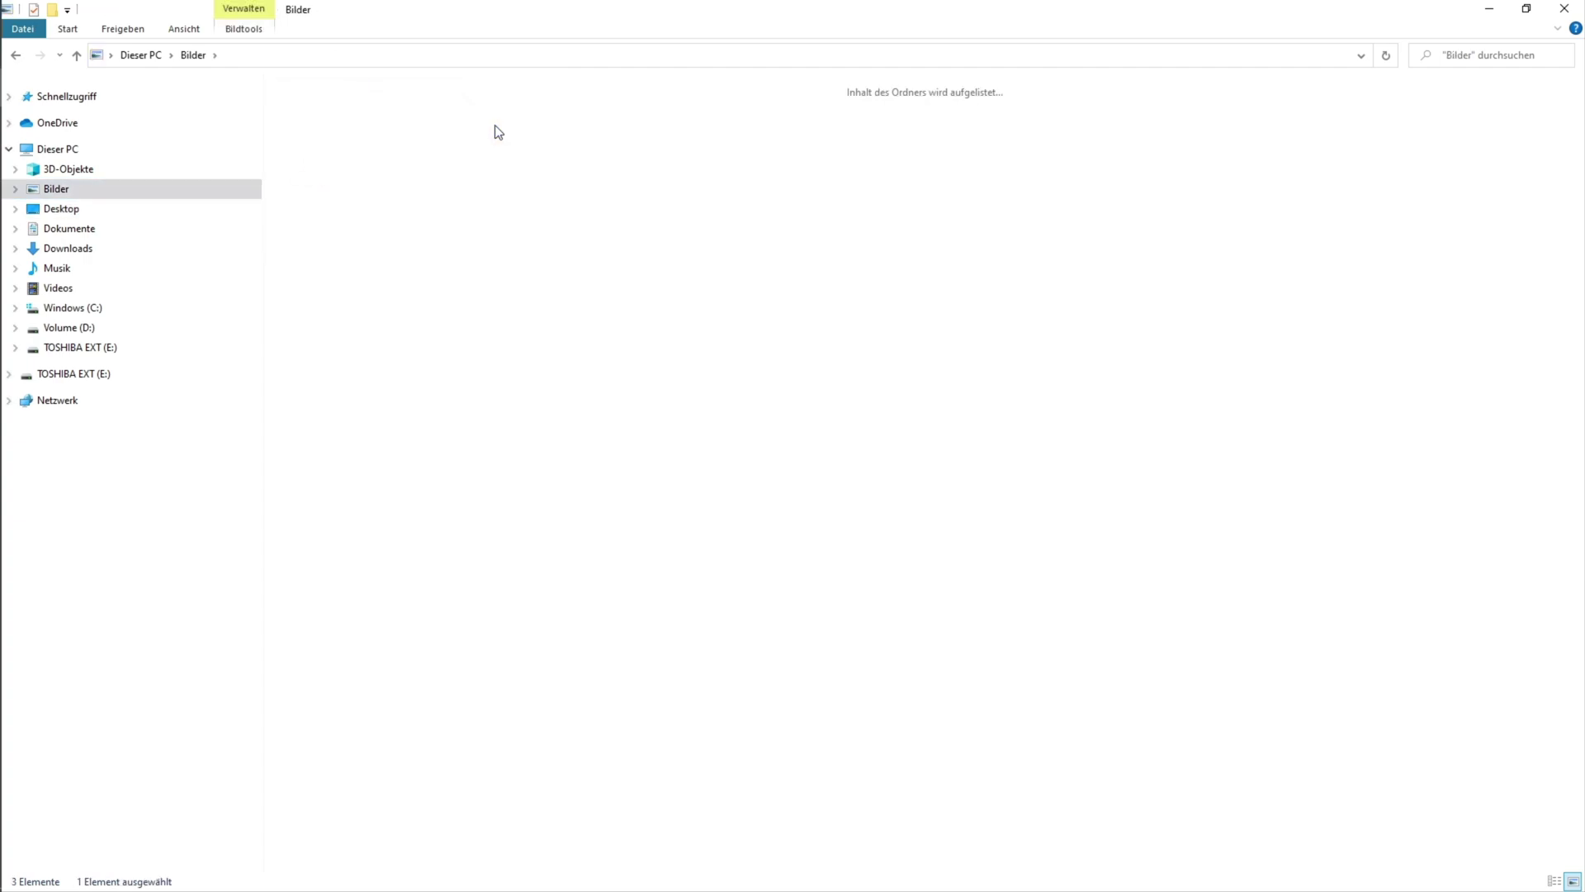
double_click(496, 131)
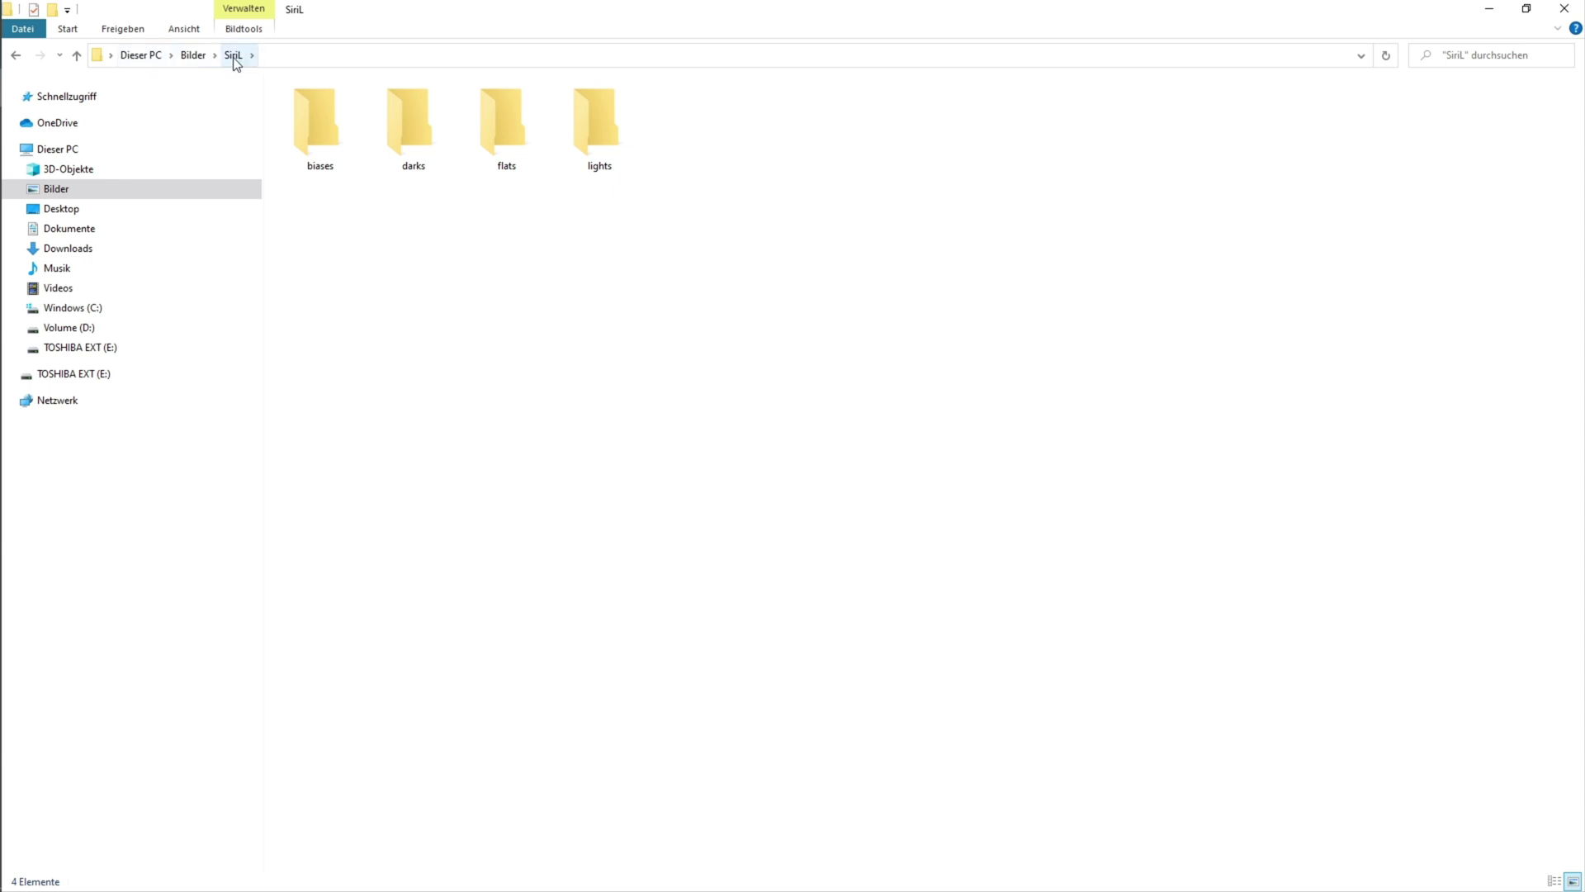
key(alt+Left)
key(alt+Left)
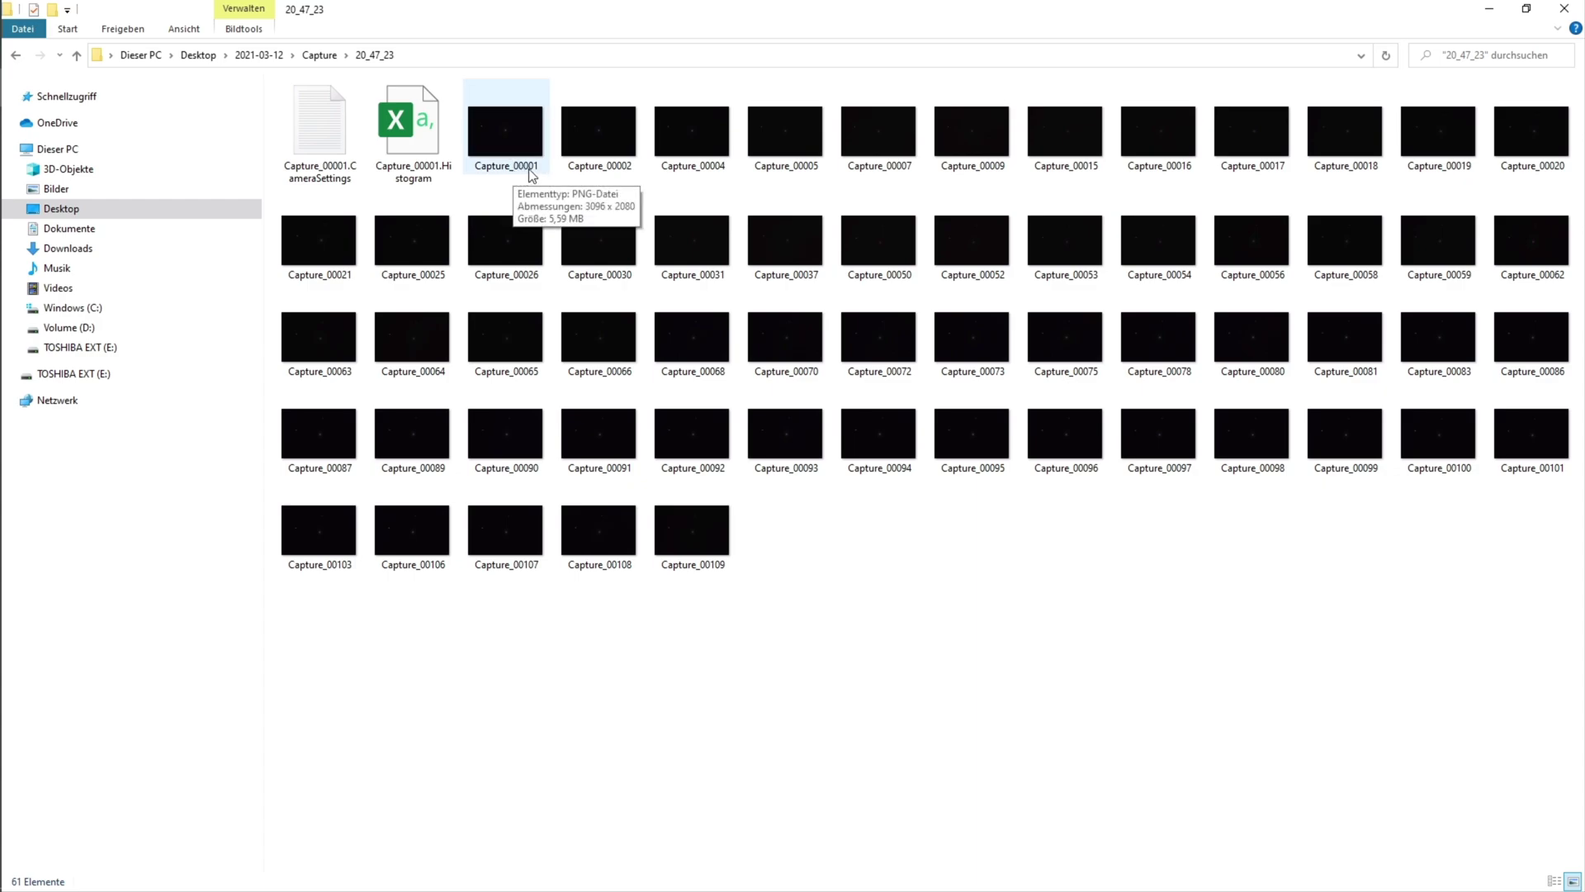
click(319, 56)
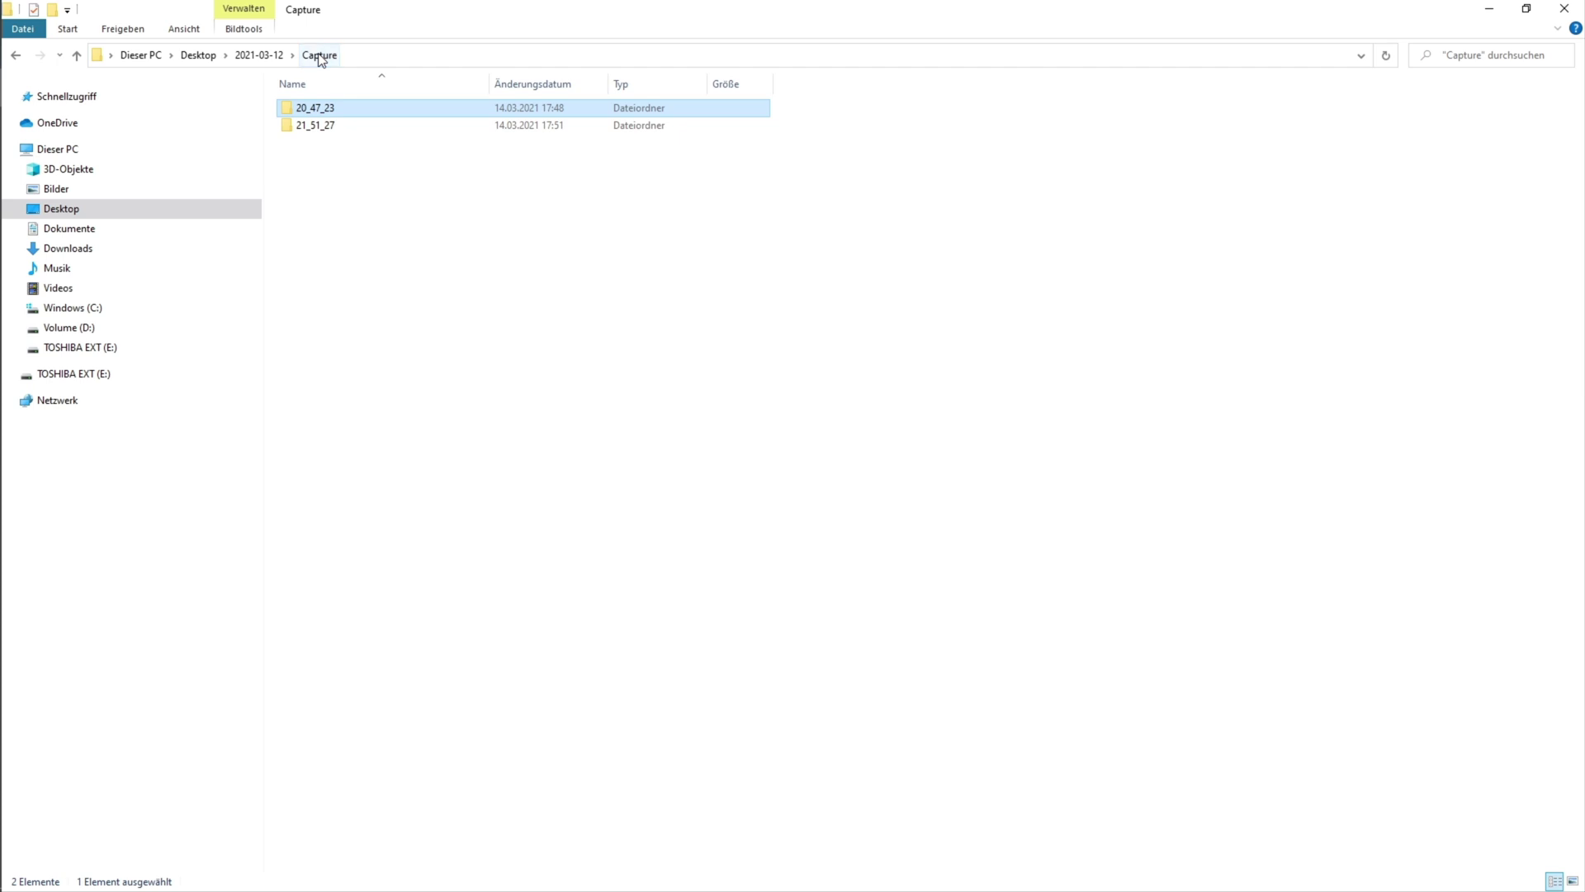
double_click(349, 125)
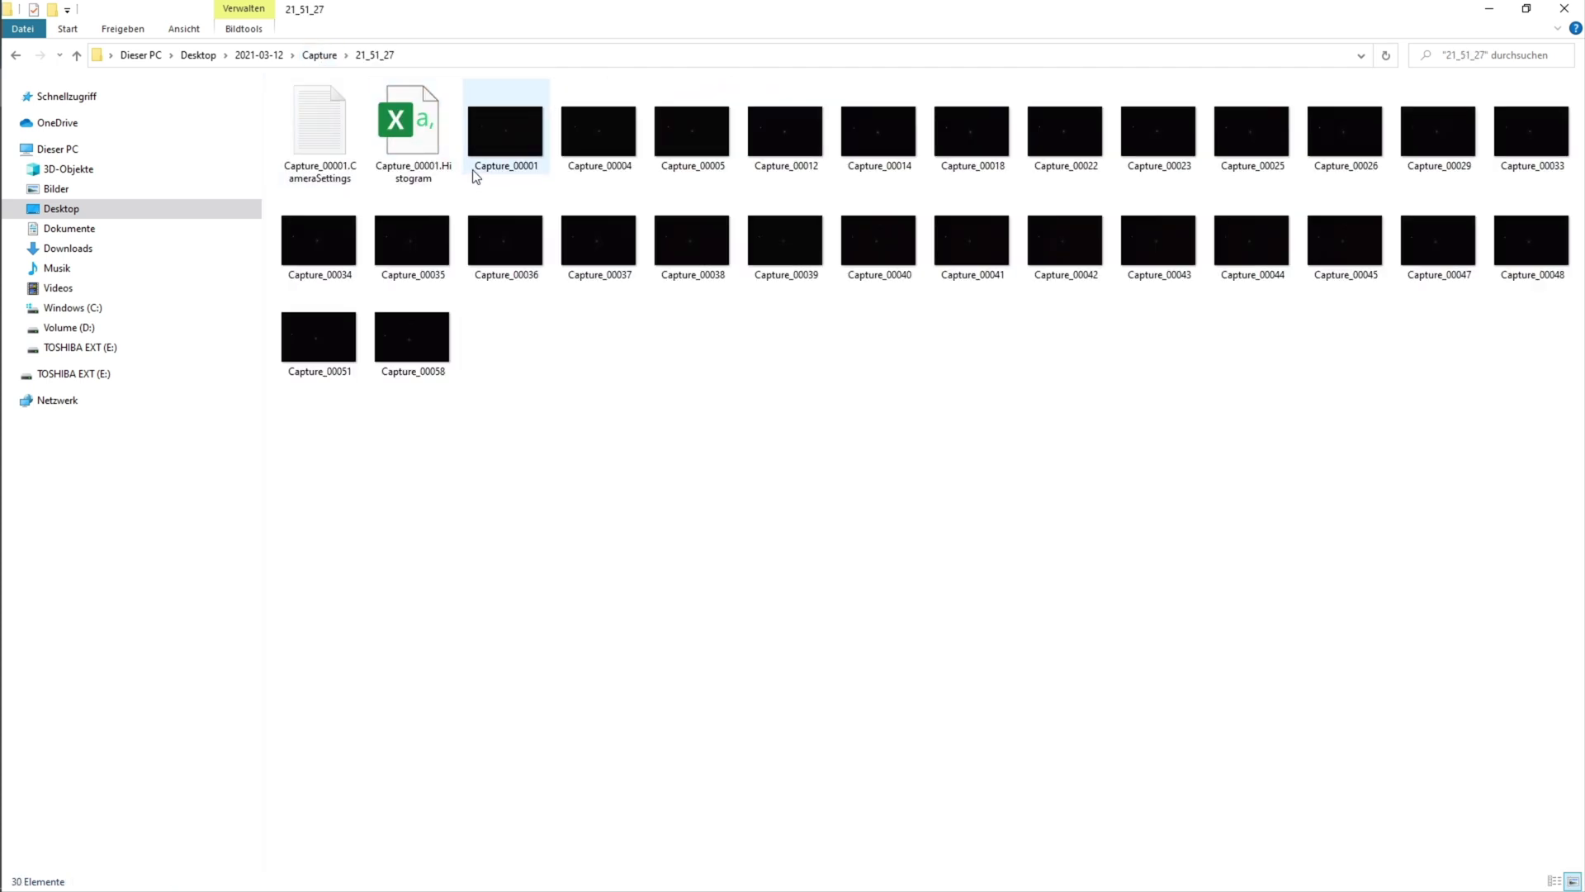
click(509, 132)
Step: Select Capture_00001 through Capture_00058 and rename them all to 'galaxy'
shift+click(429, 327)
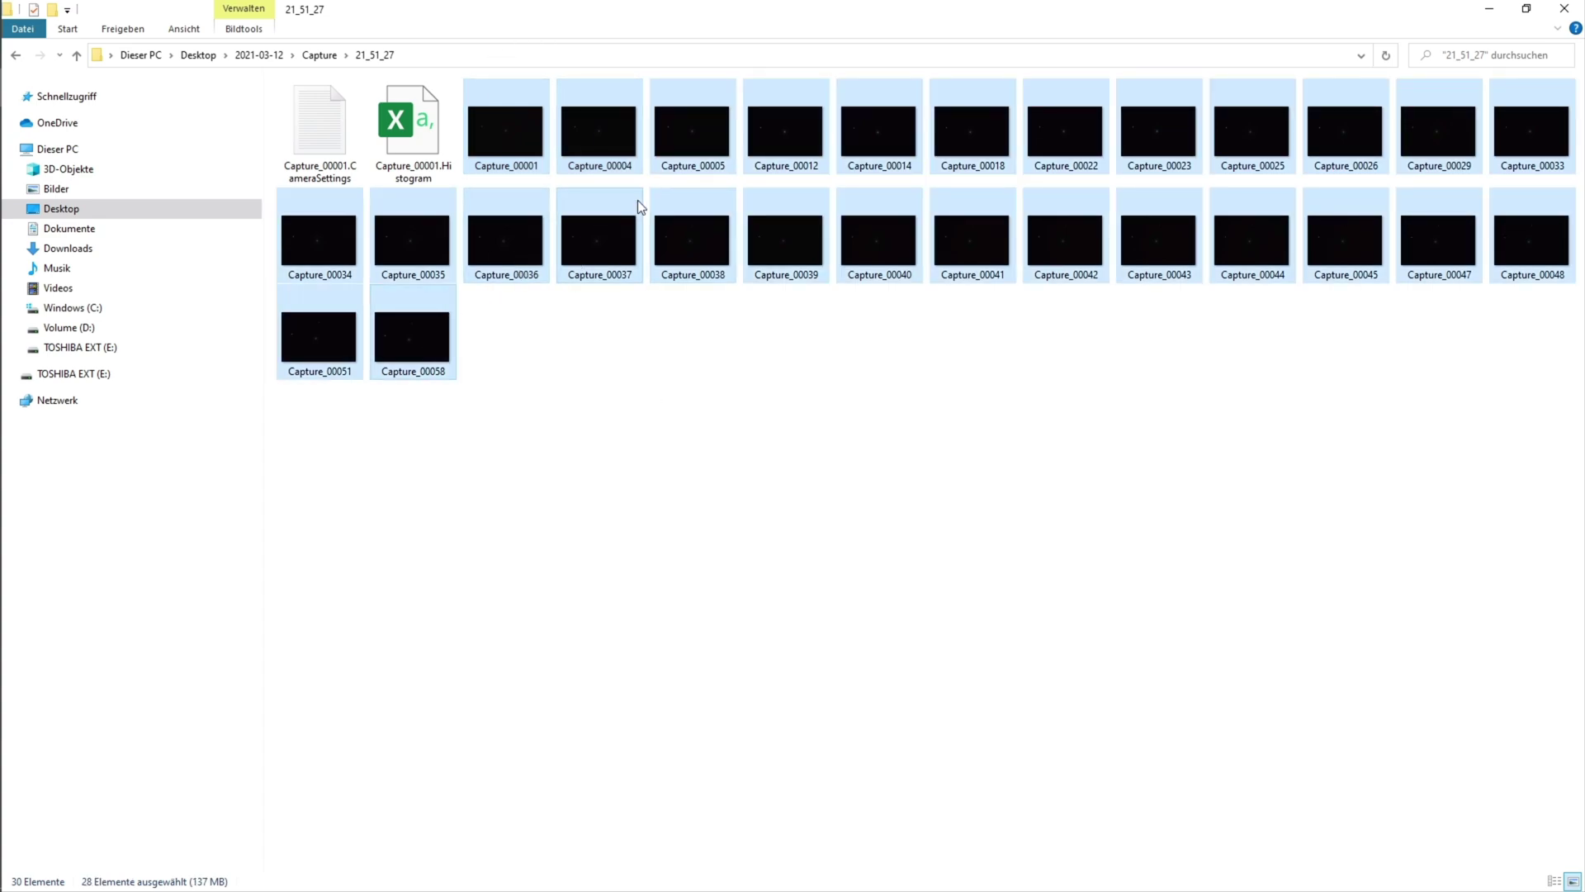
right_click(598, 235)
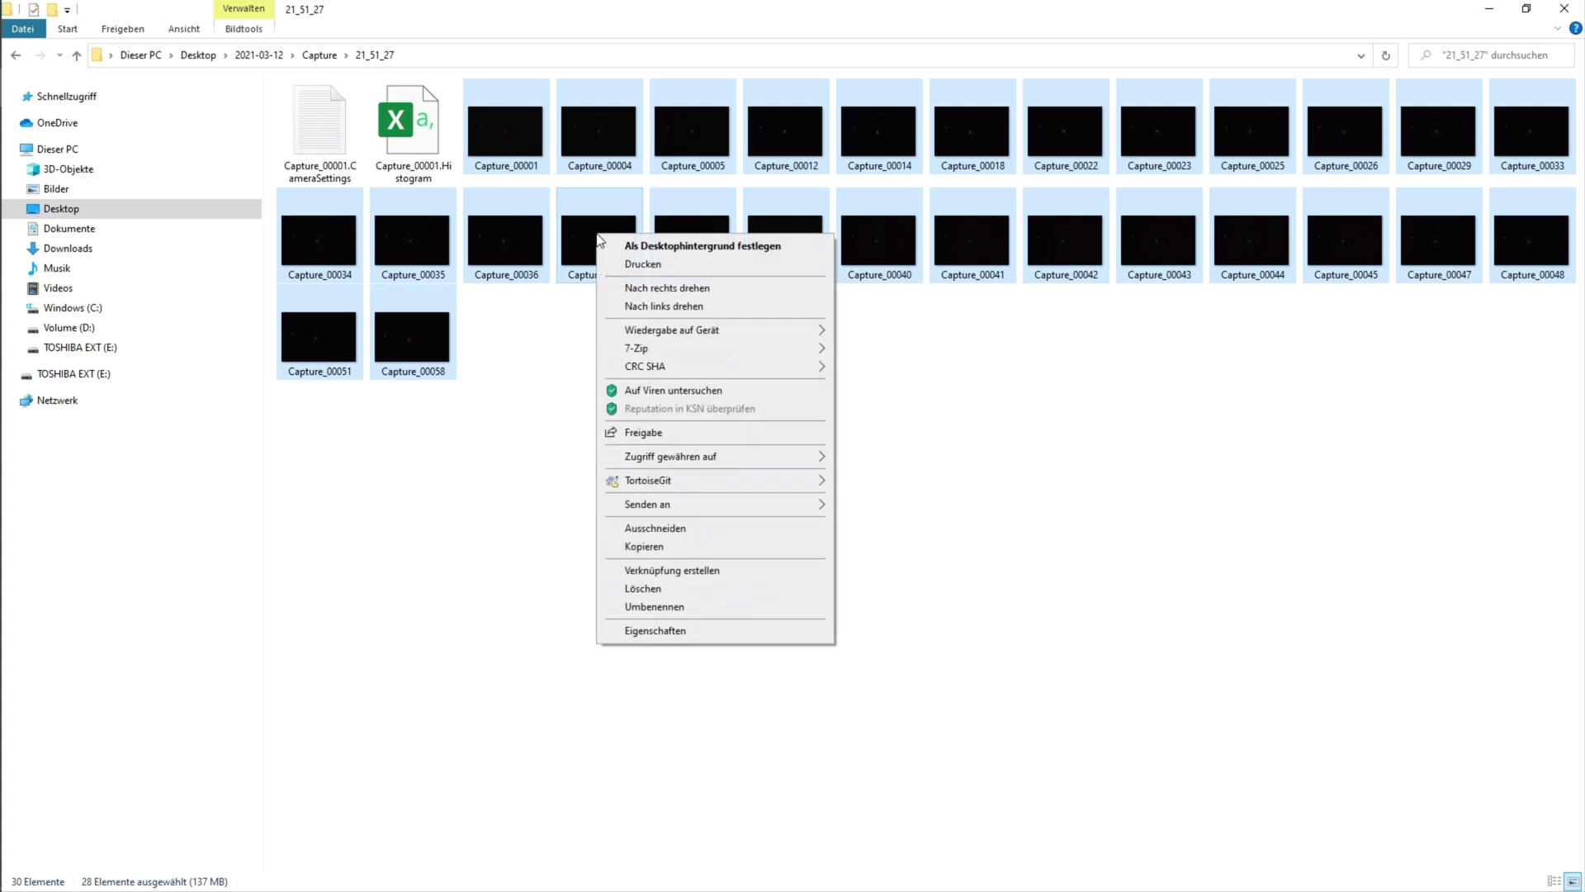
click(659, 607)
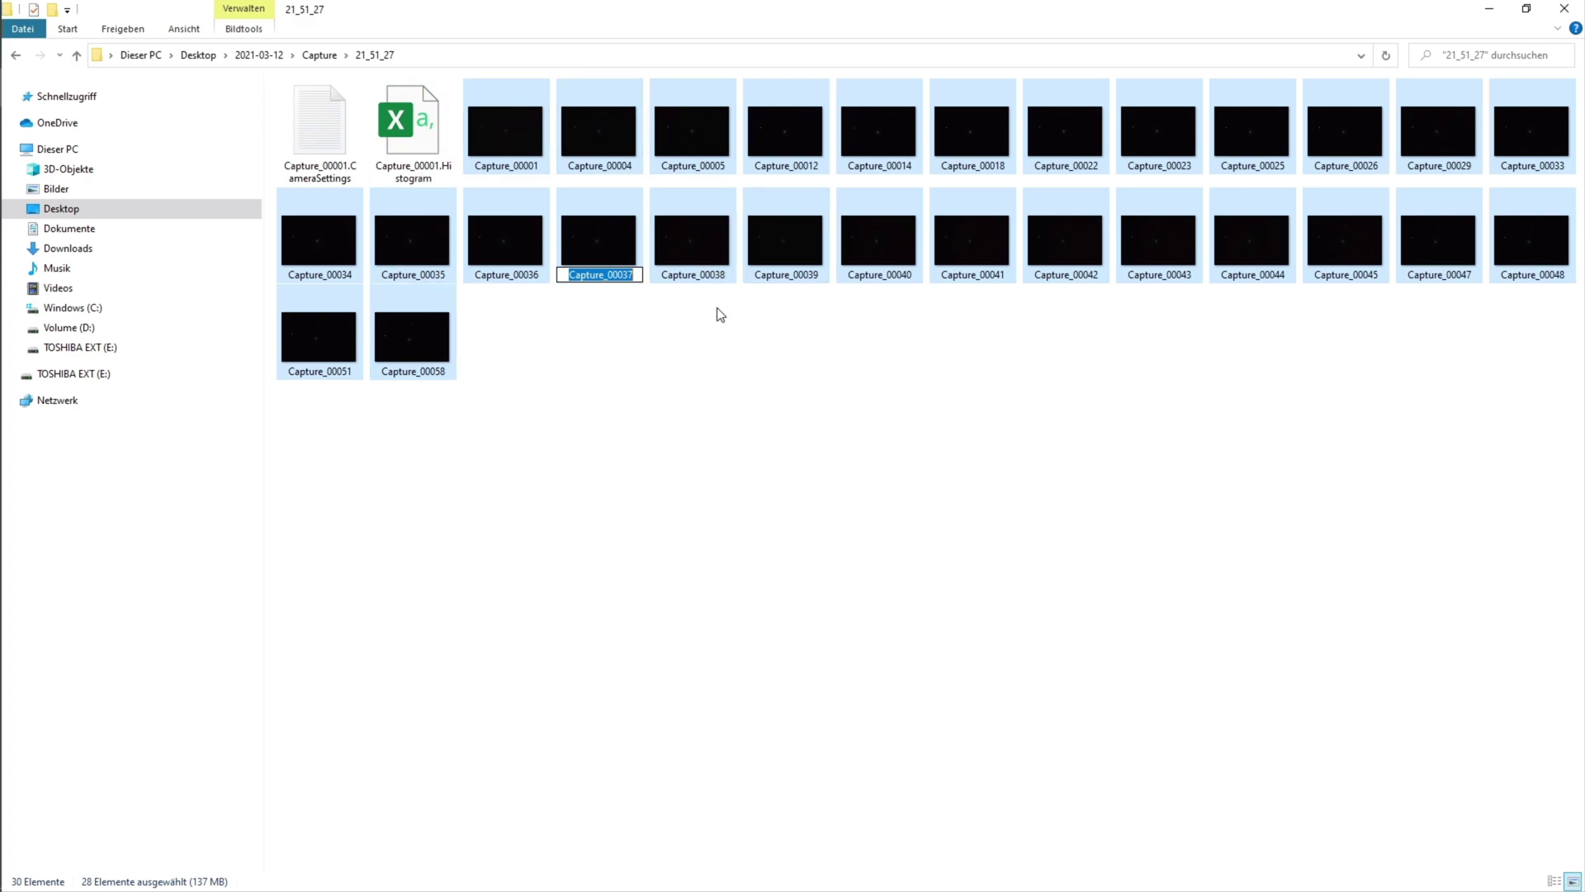
text(g)
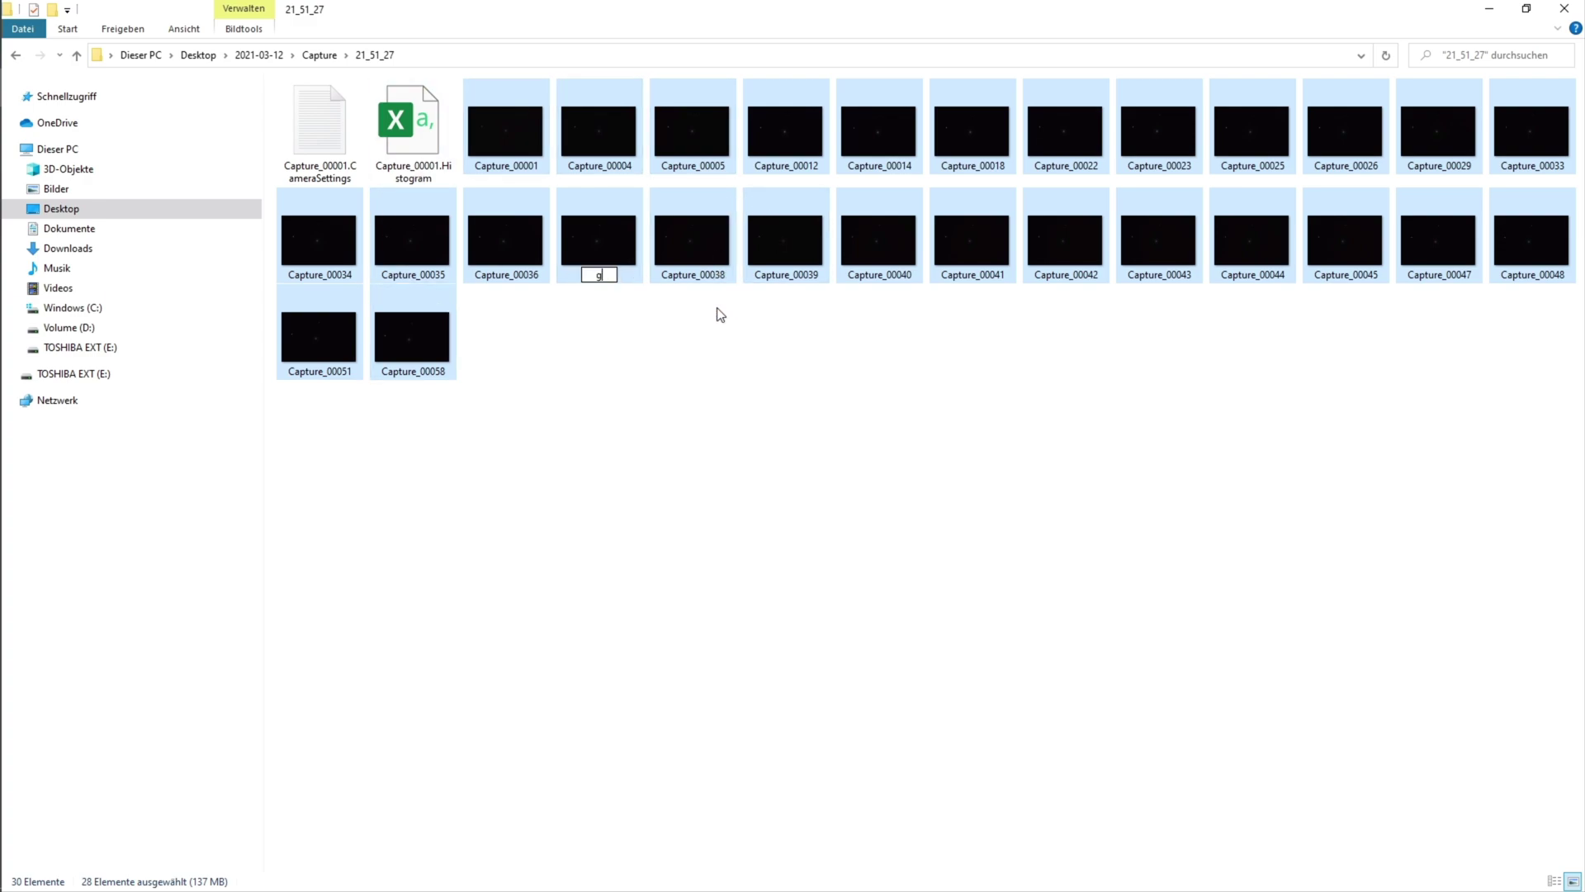
text(ala)
text(xy)
click(653, 357)
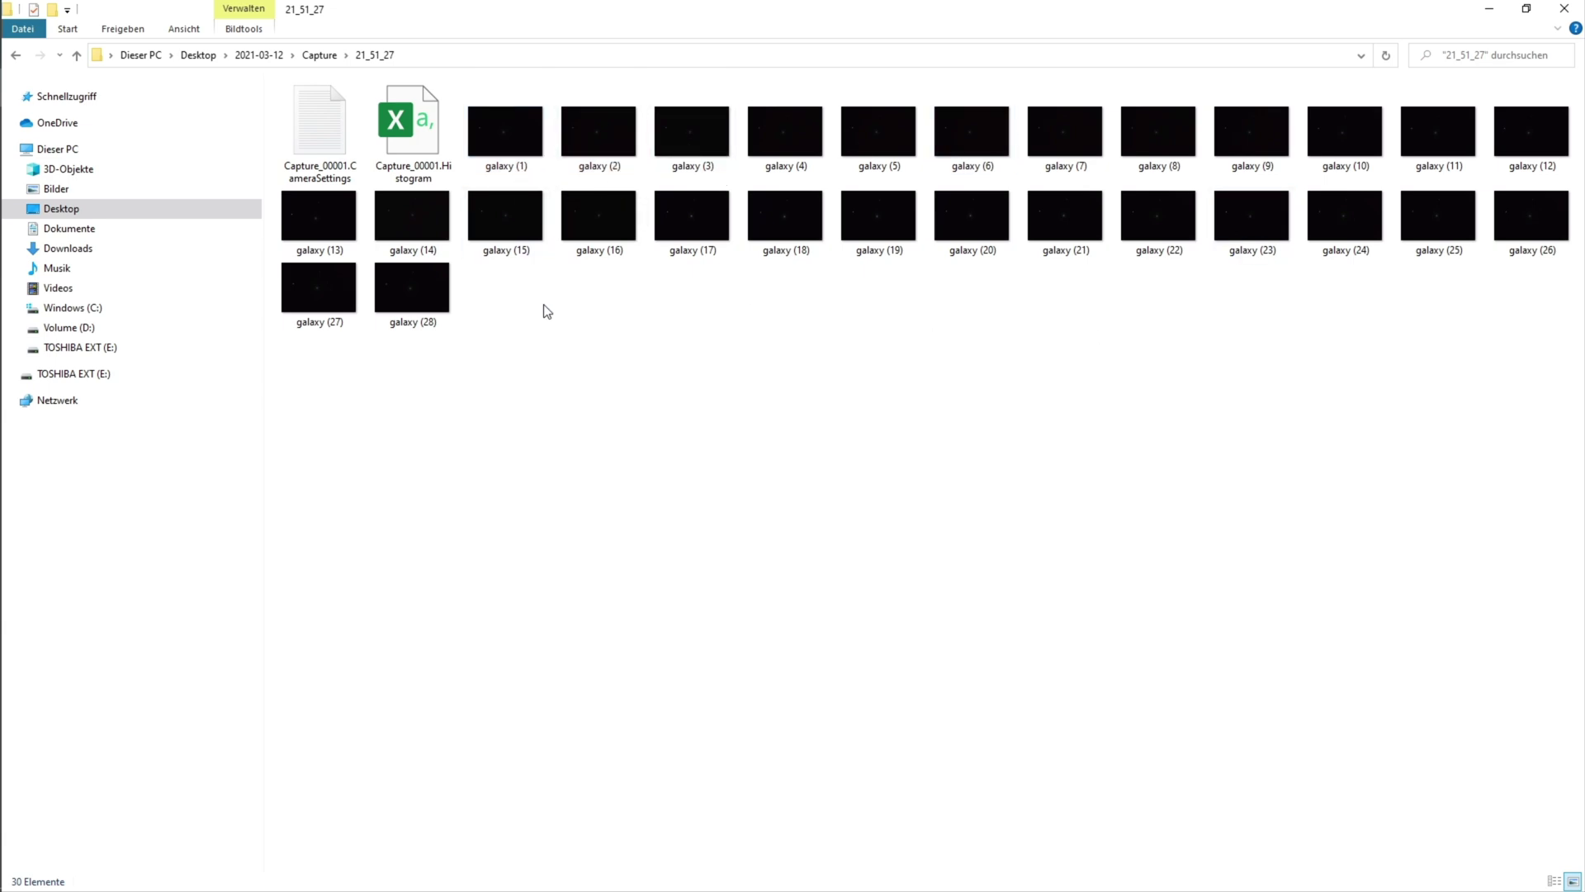
Step: Select the 28 galaxy images, then browse to Pictures > SiriL > lights
click(499, 142)
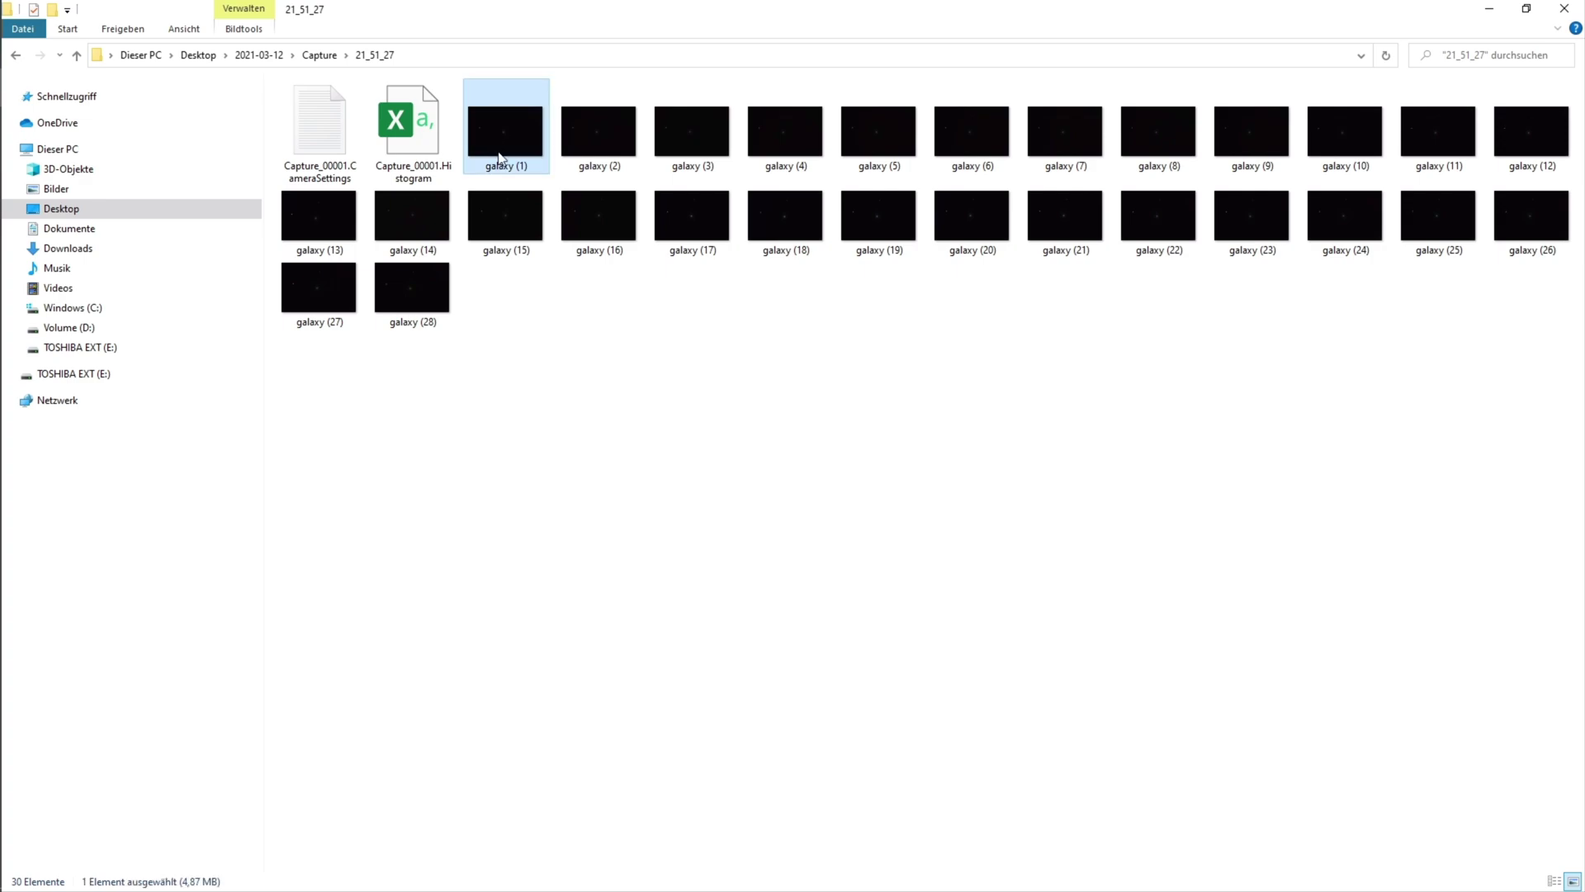
shift+click(430, 277)
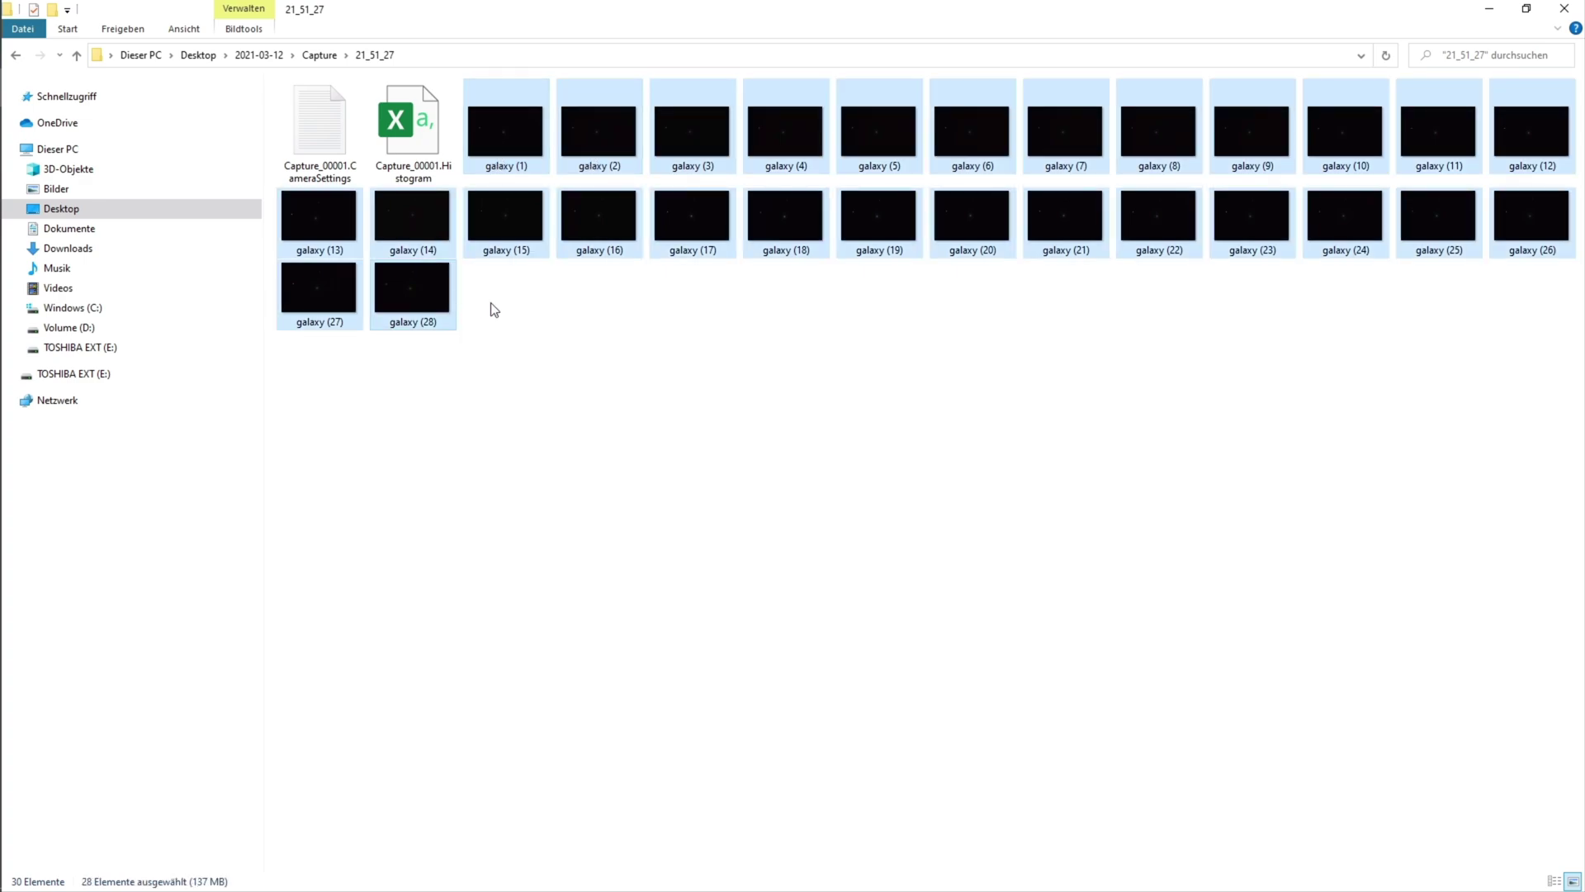
click(510, 309)
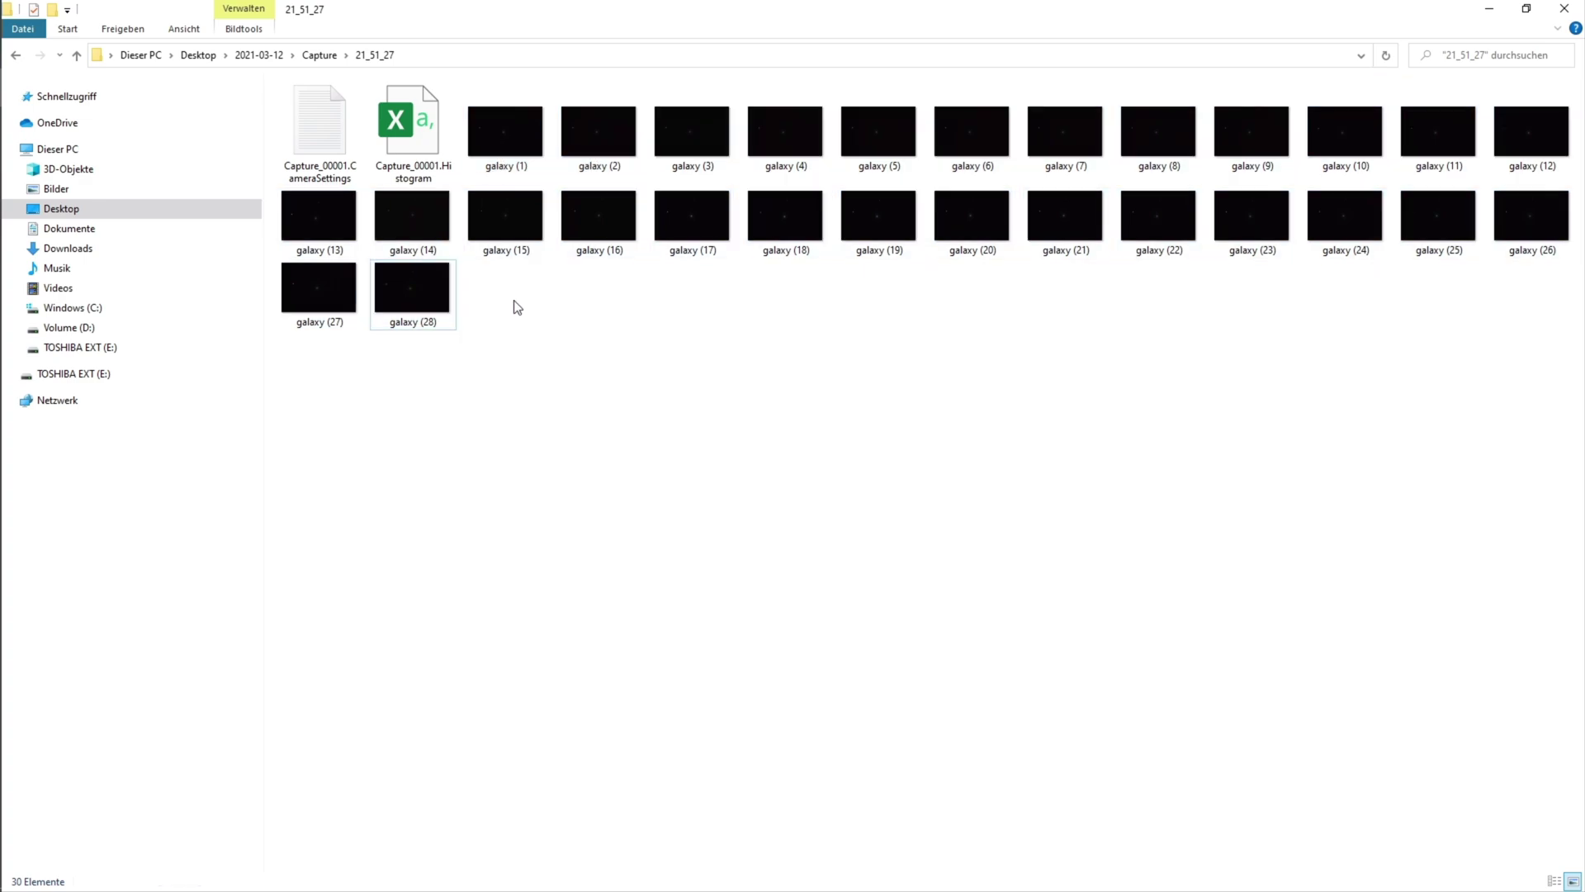
click(91, 190)
double_click(506, 124)
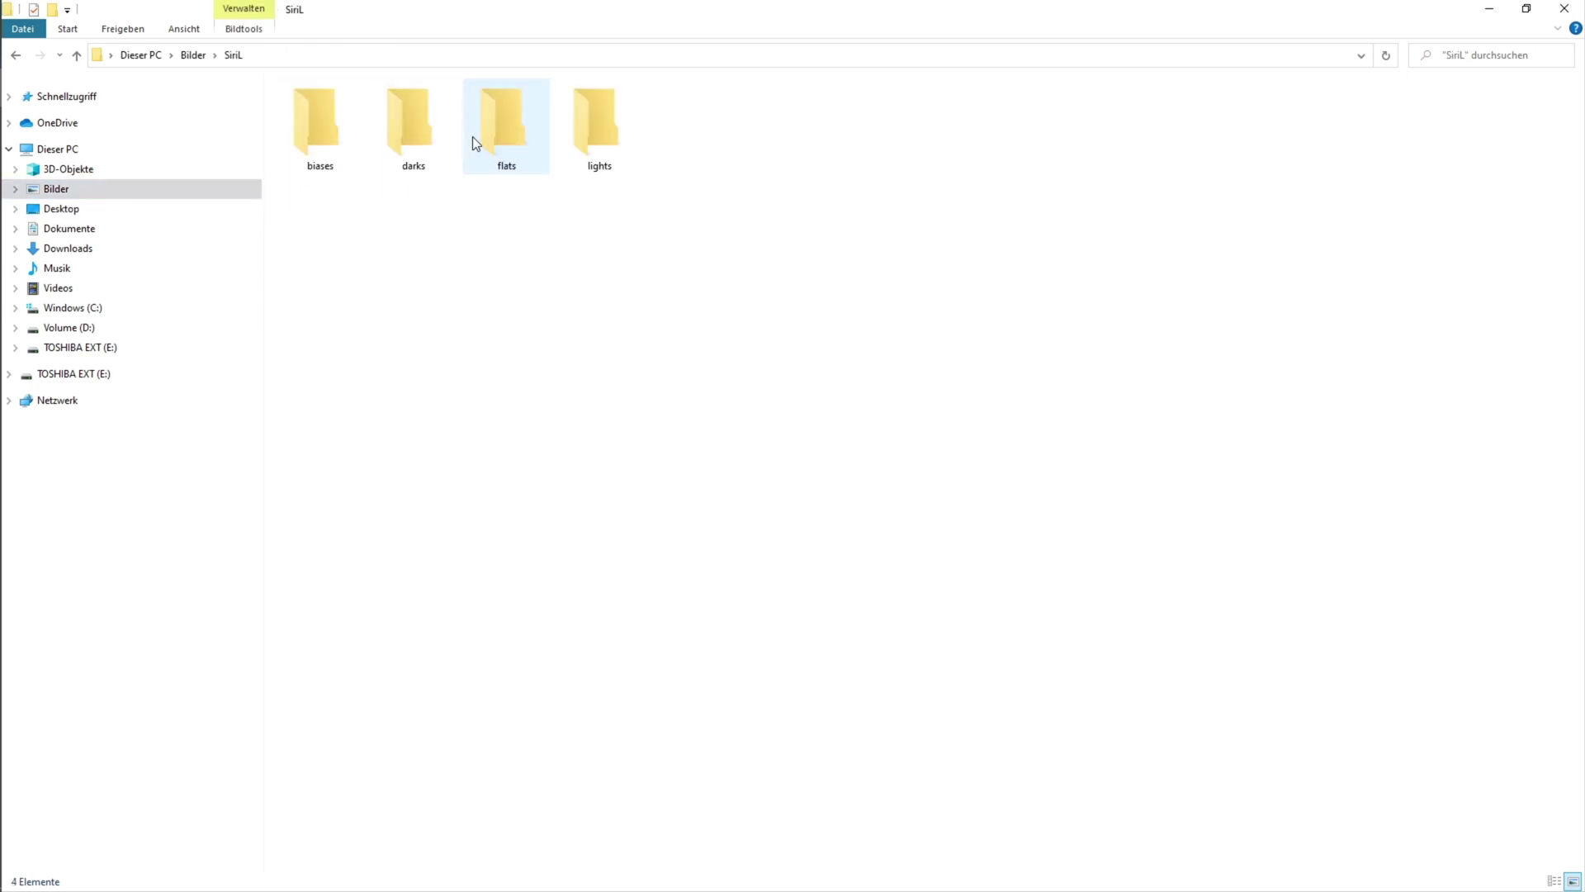
double_click(610, 123)
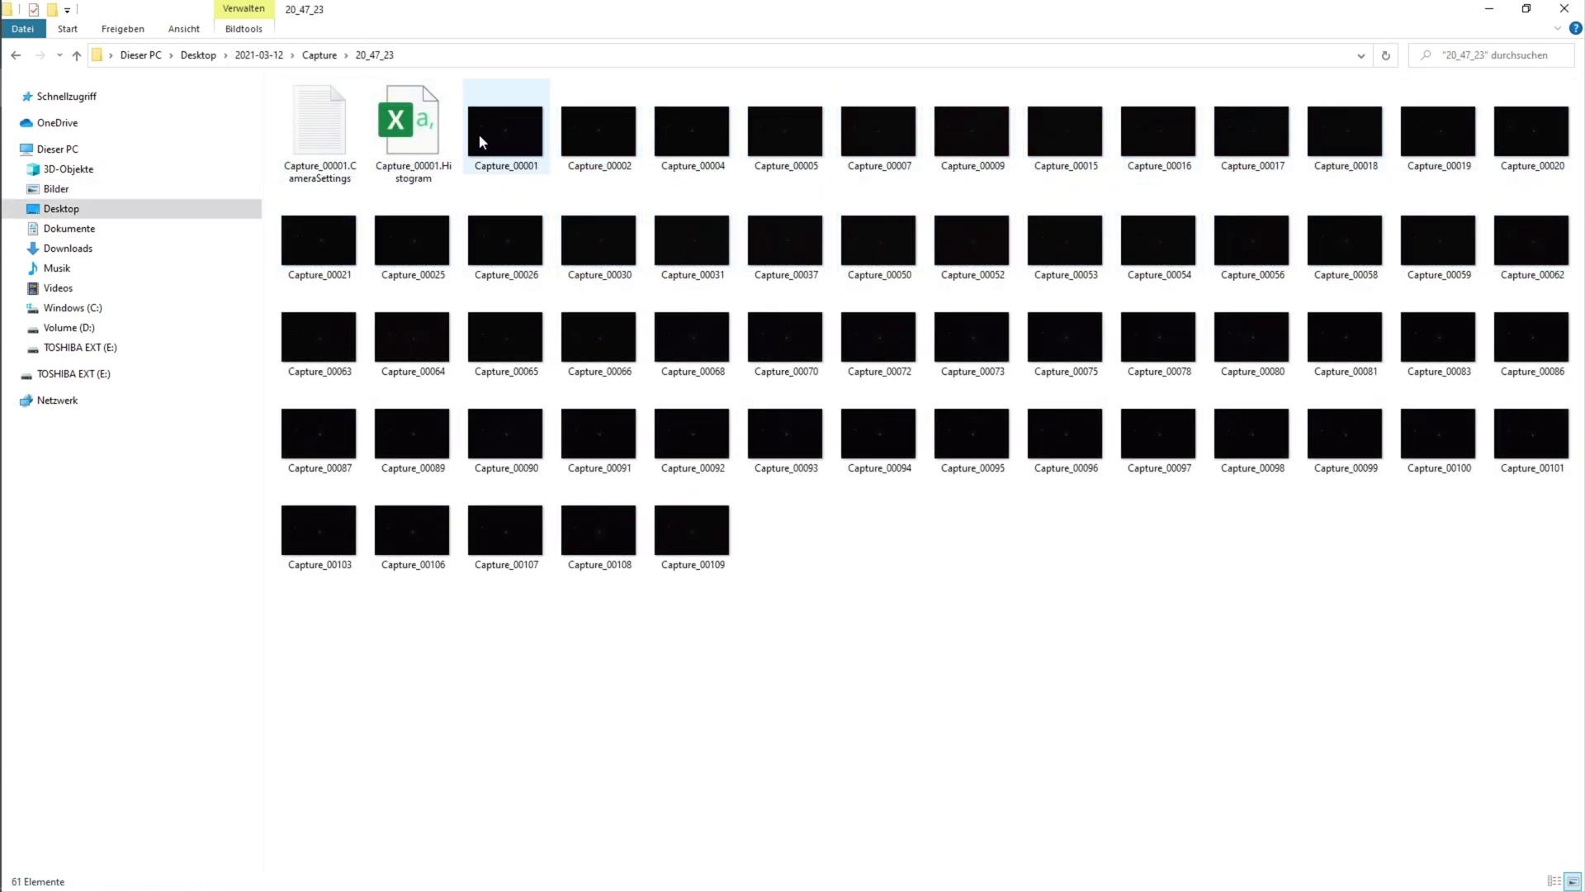
Step: Paste Capture_00001–Capture_00109 (59 frames) into SiriL\lights and return to the SiriL folder
click(479, 133)
shift+click(722, 530)
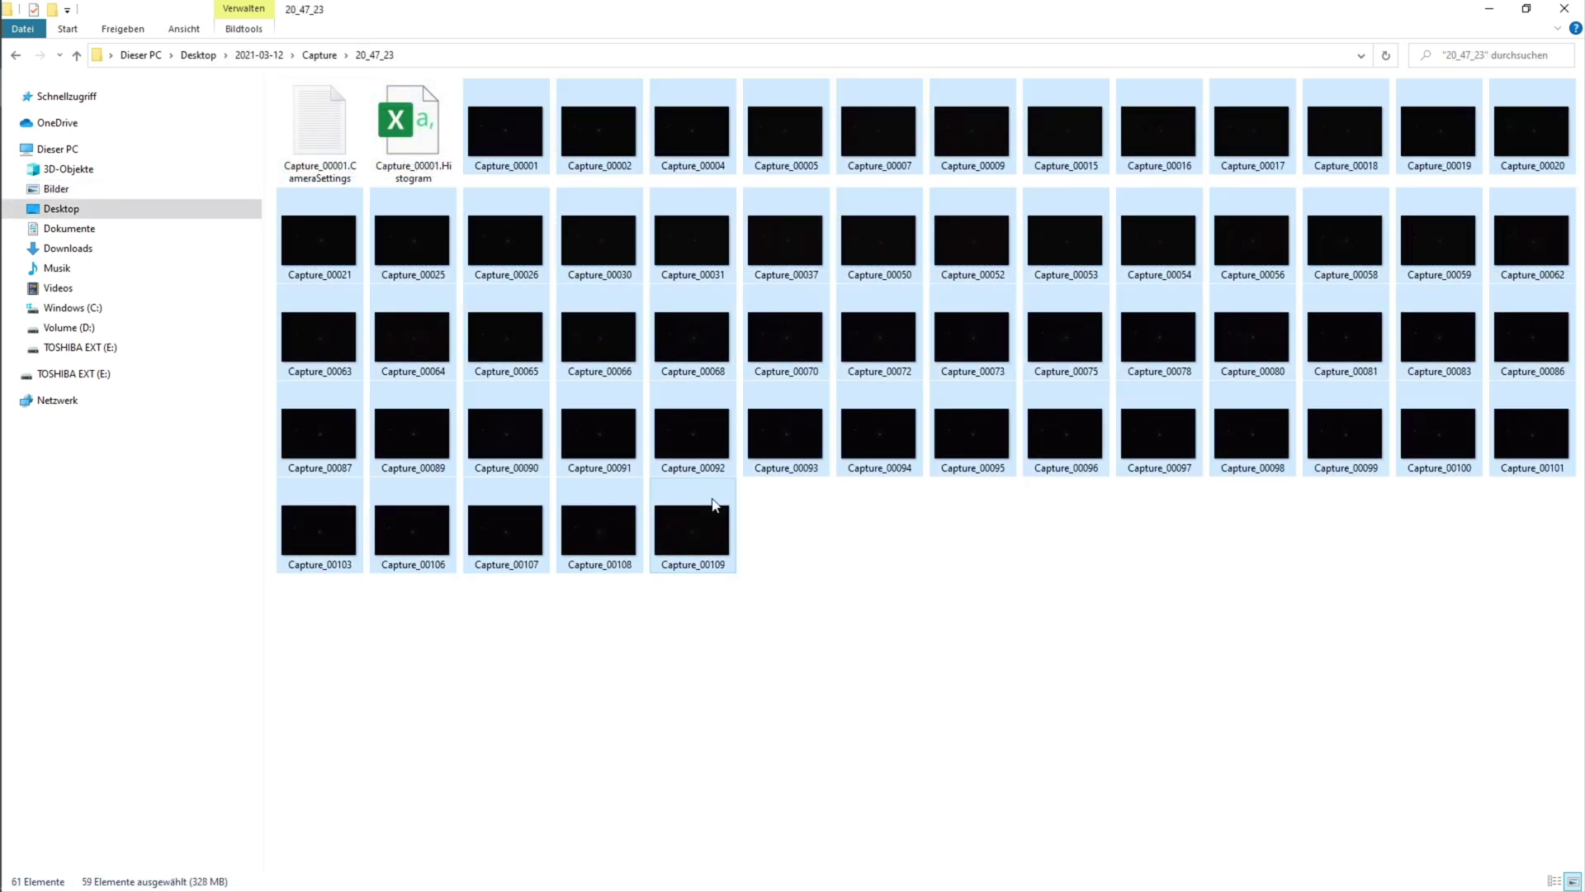
click(104, 188)
double_click(501, 138)
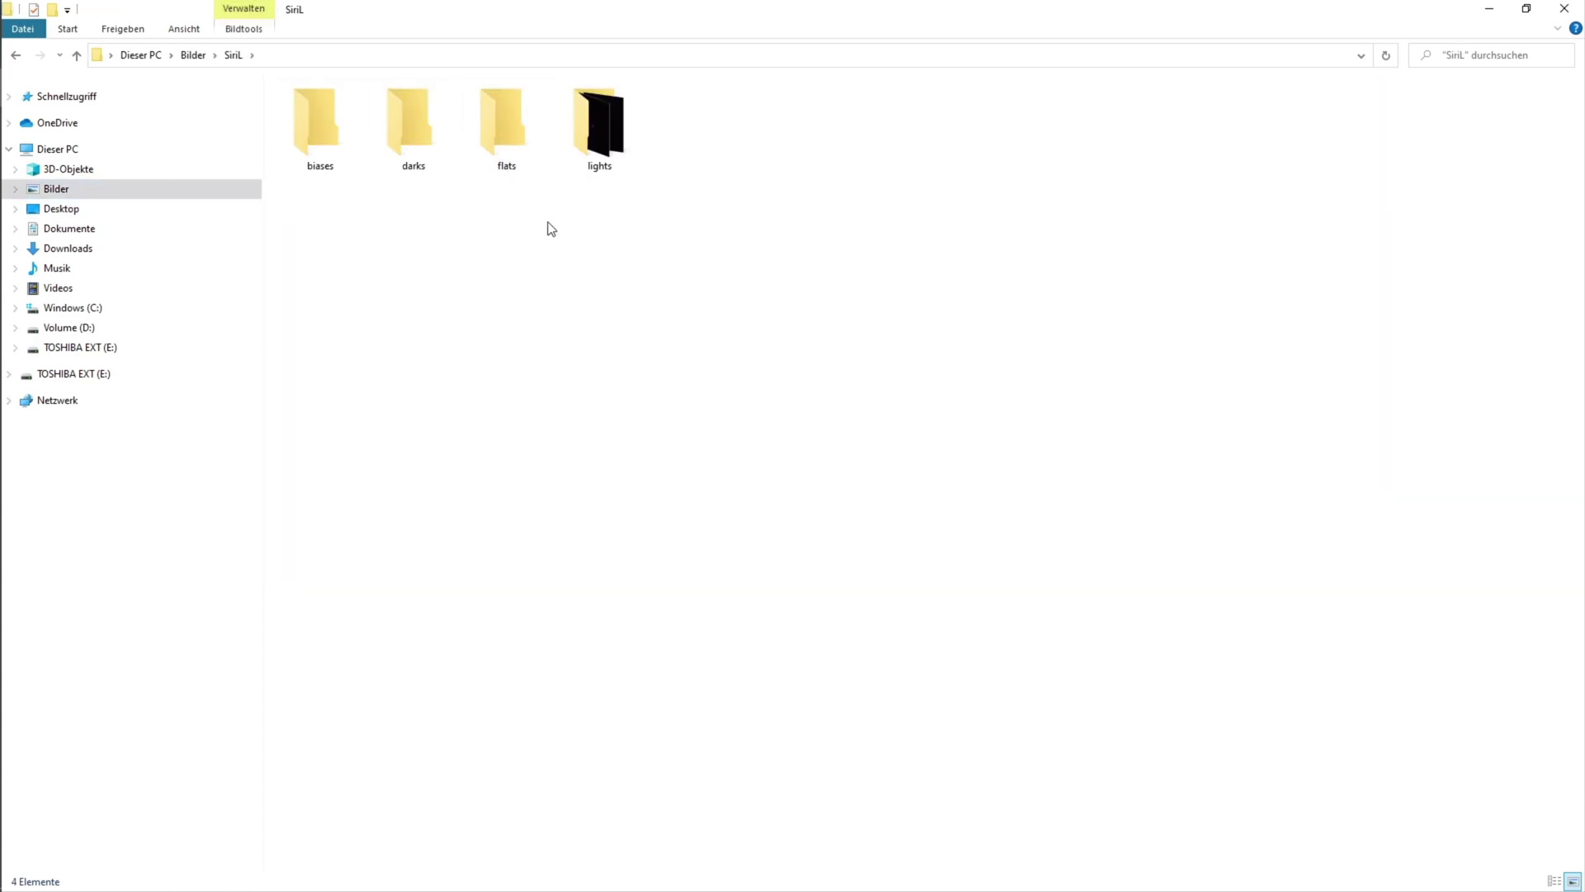
double_click(608, 162)
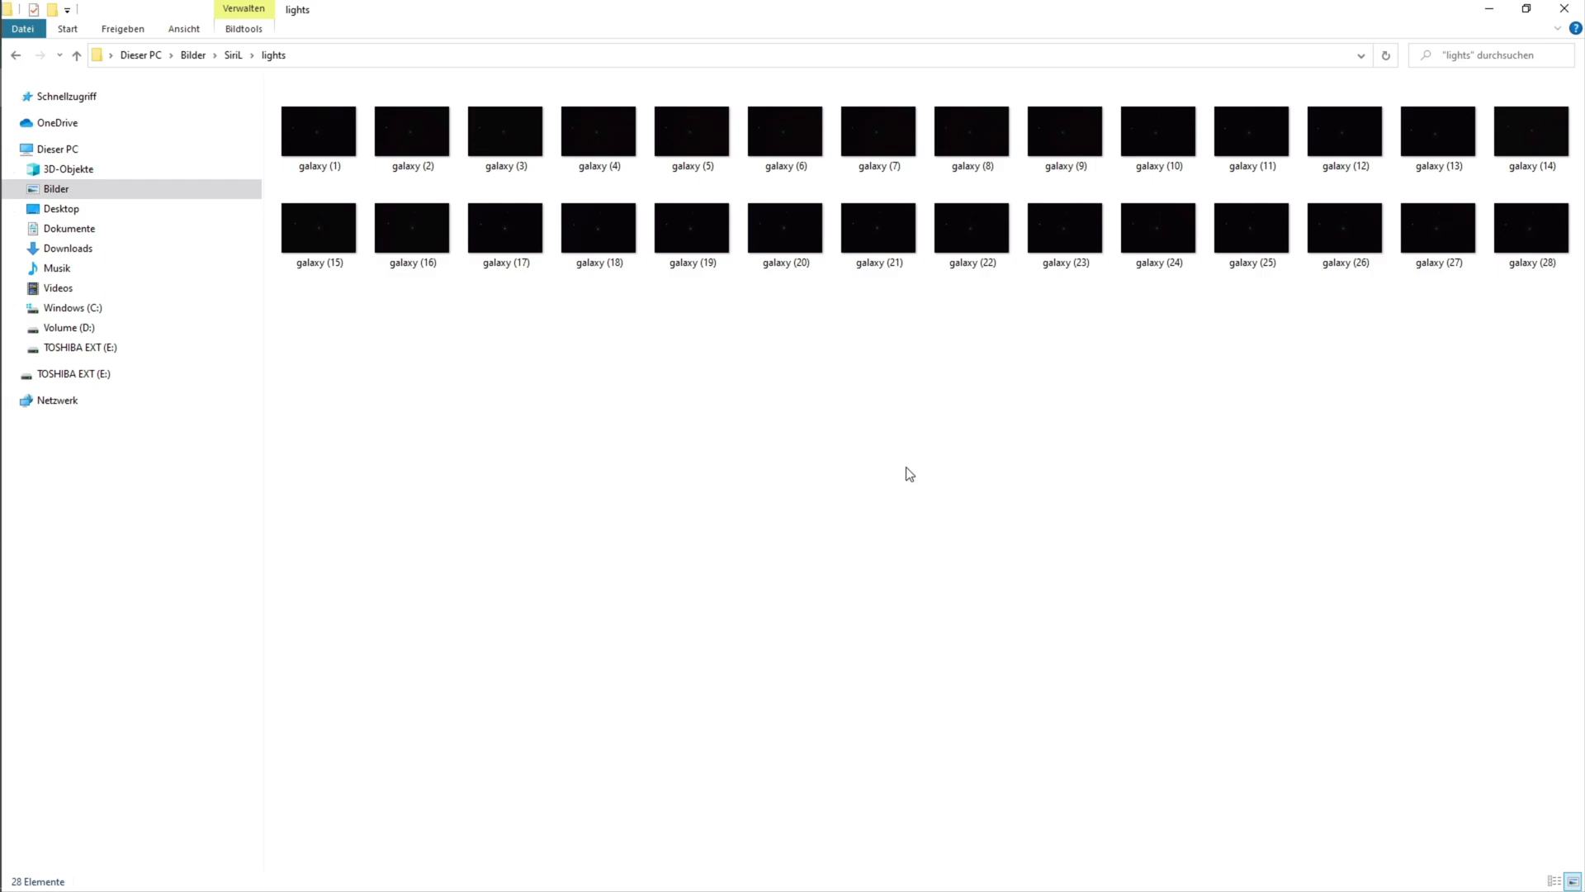
key(ctrl+v)
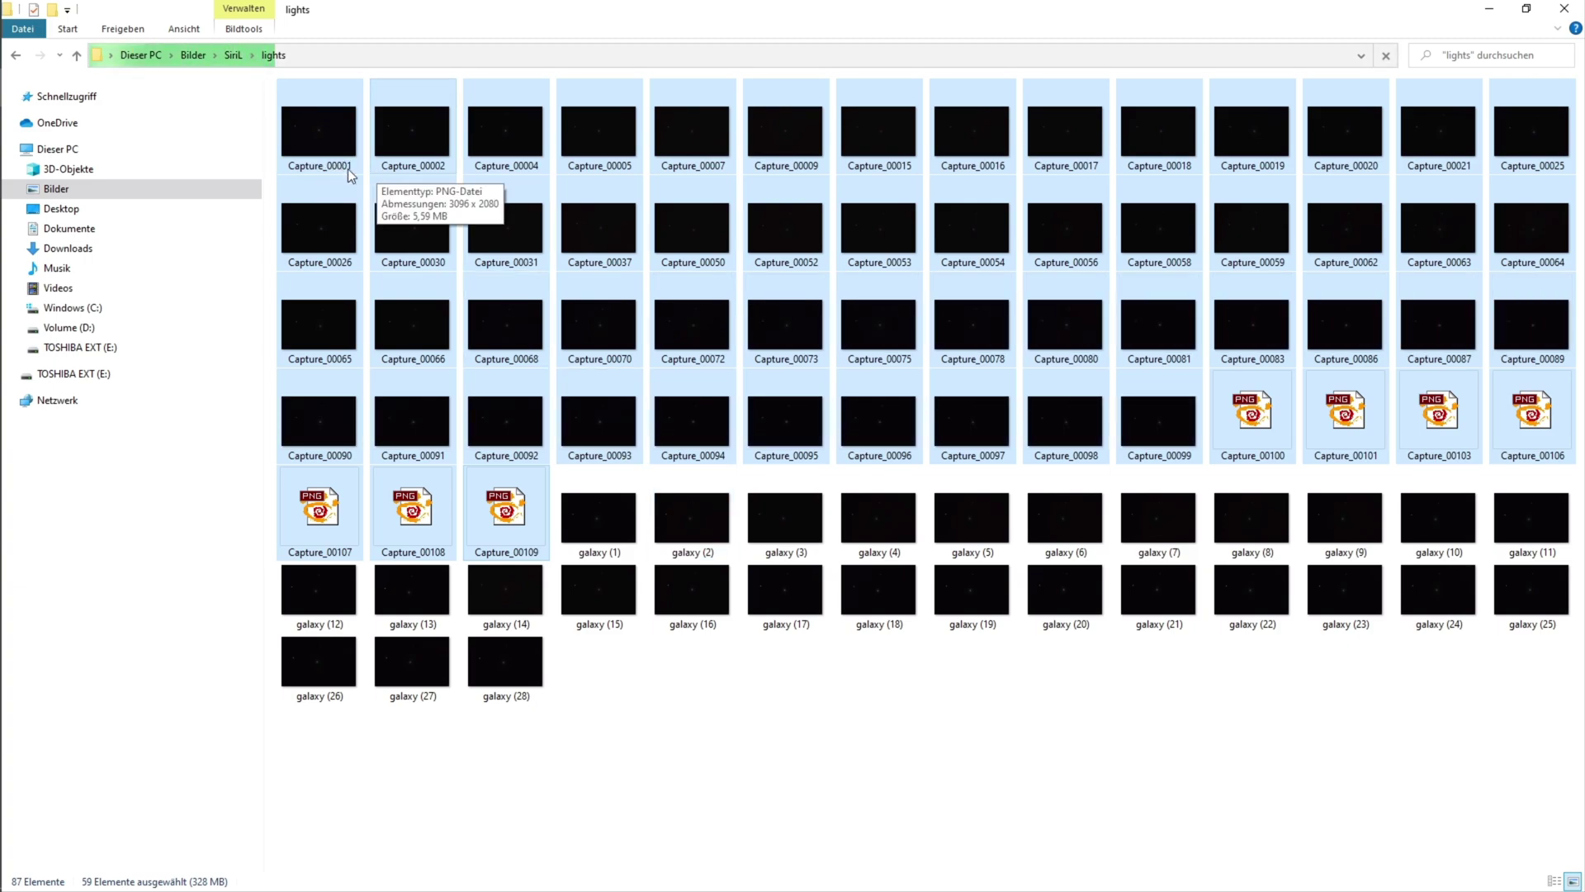
click(1036, 783)
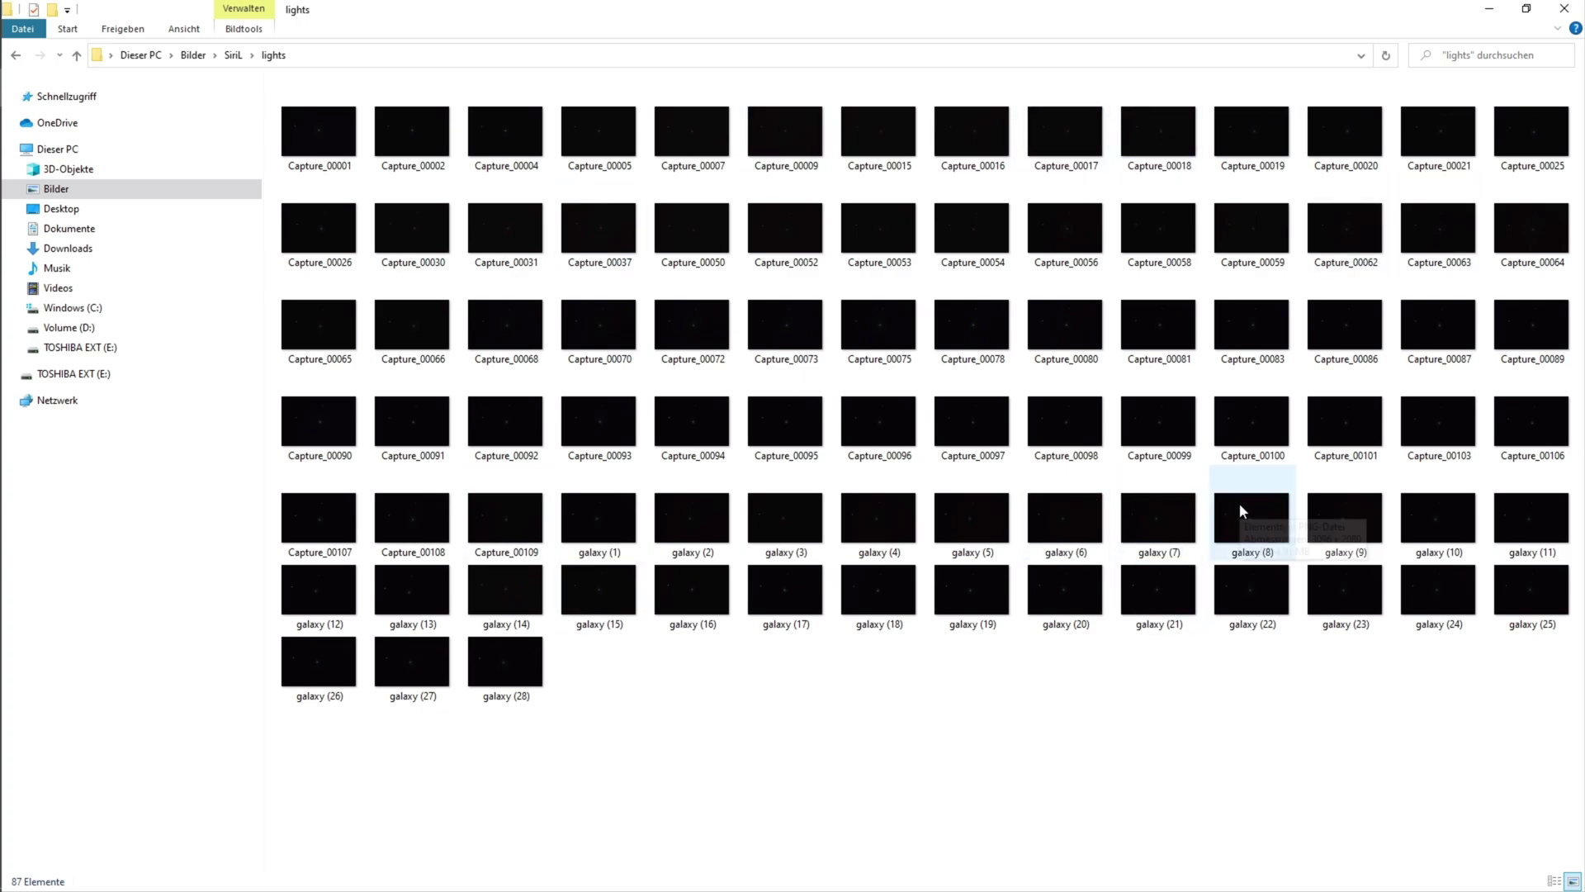
key(BackSpace)
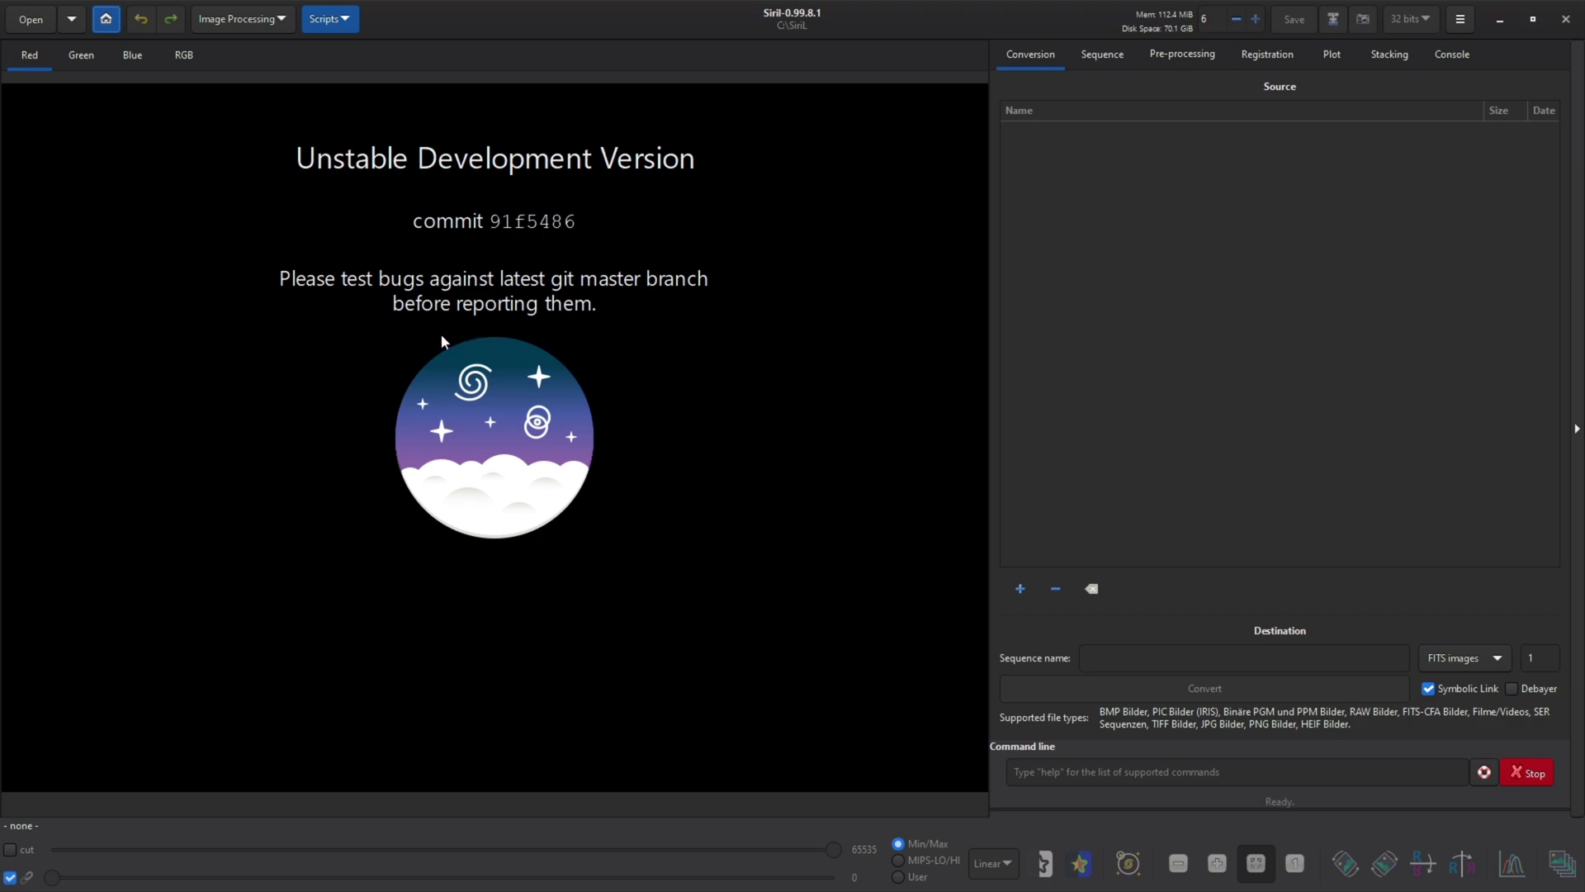
click(107, 20)
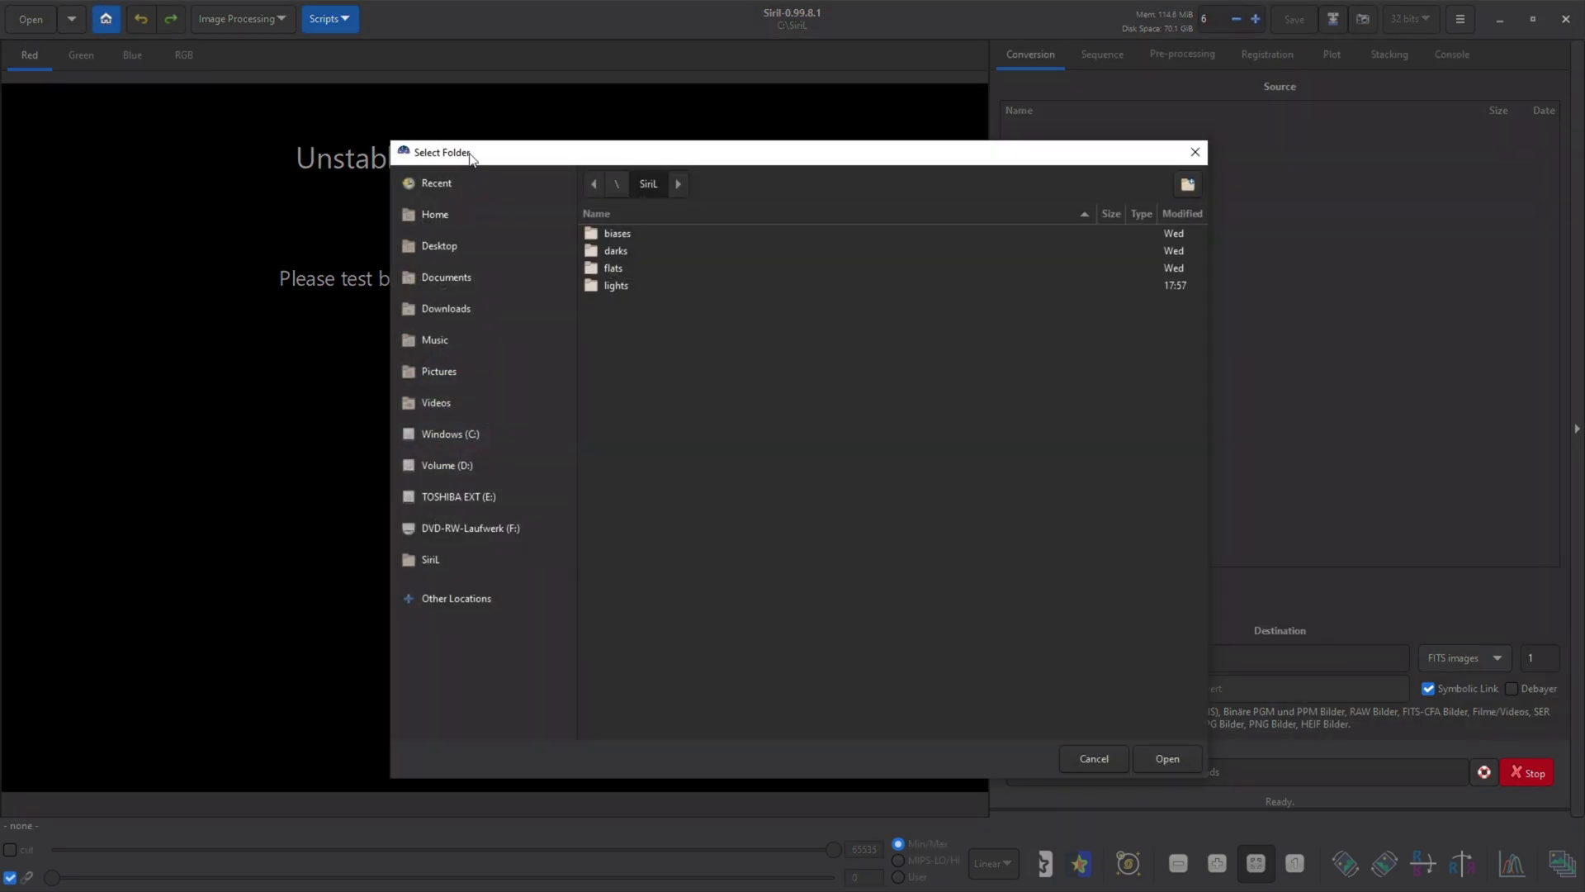
Step: Pick the SiriL folder on drive C in the folder chooser as working directory
drag(541, 158, 496, 144)
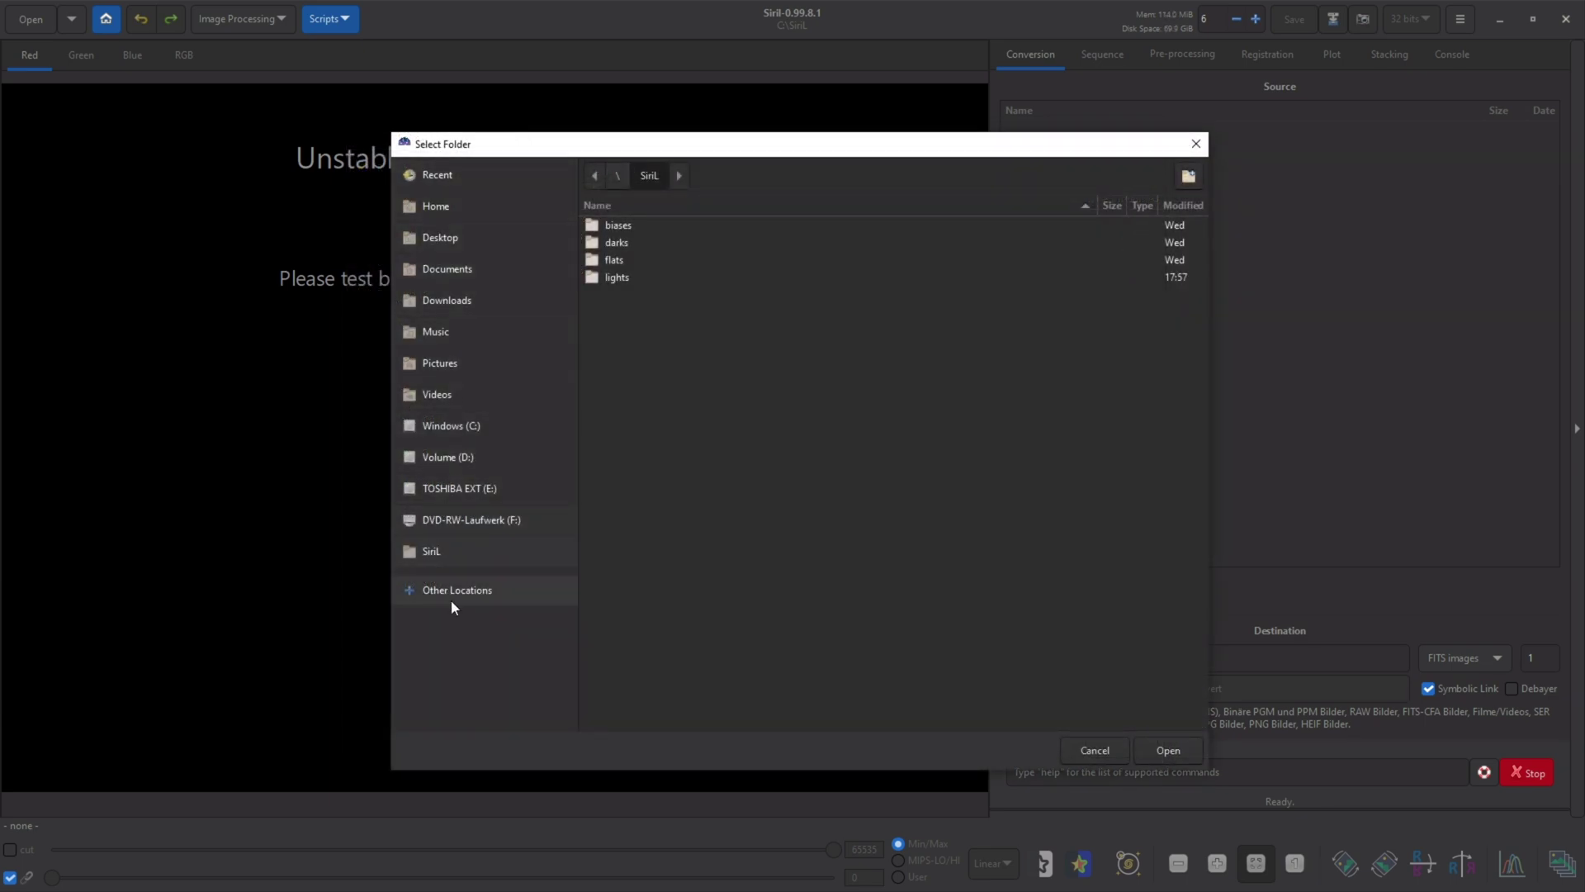
click(460, 431)
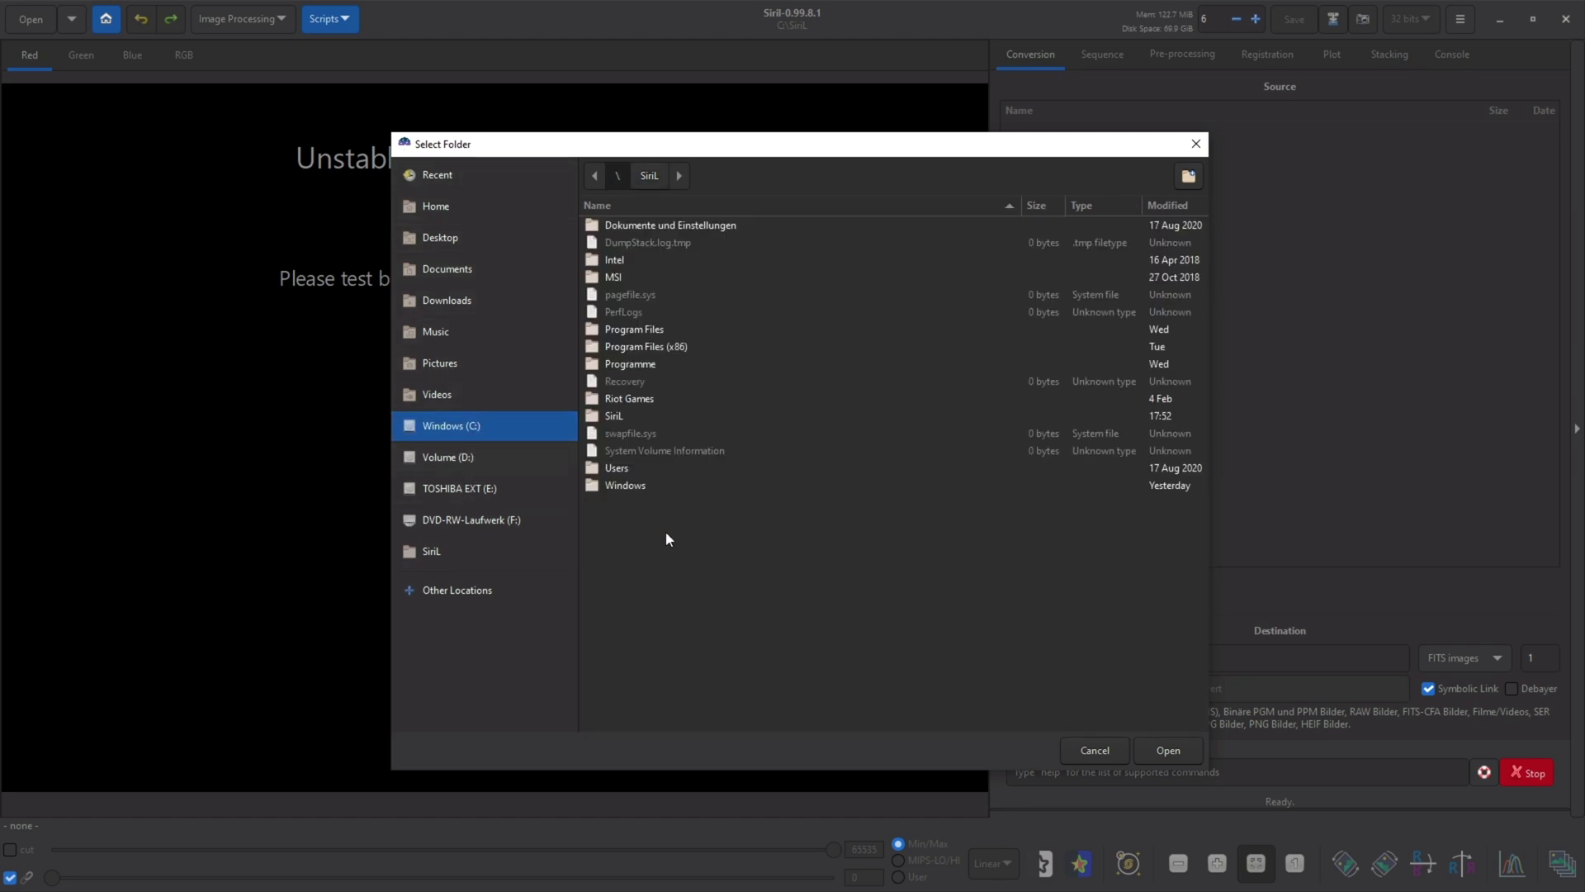
click(618, 419)
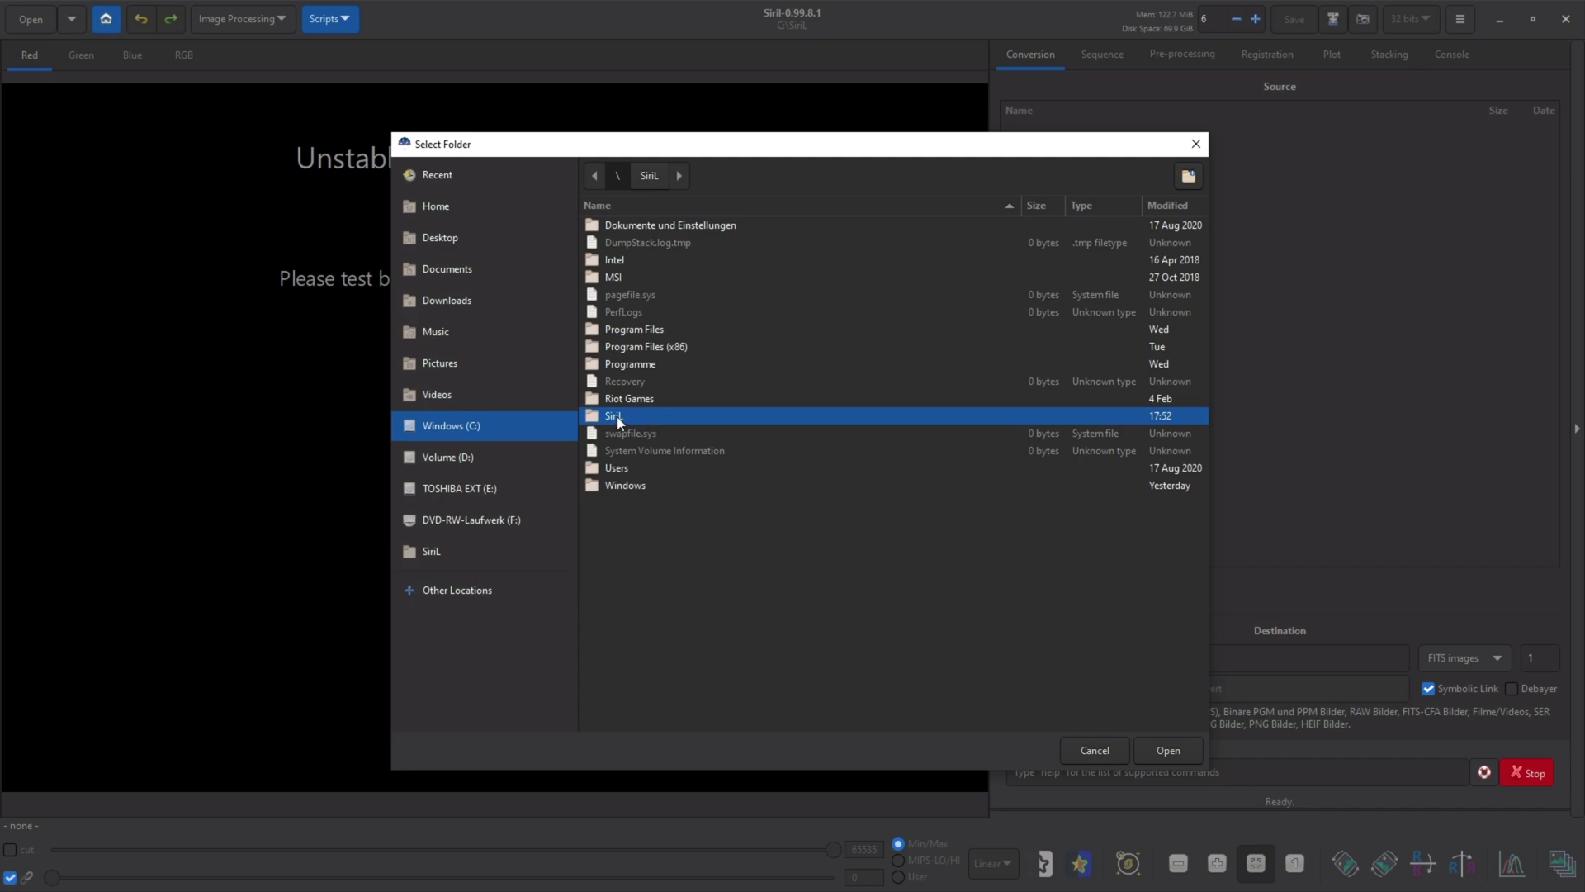
click(1168, 750)
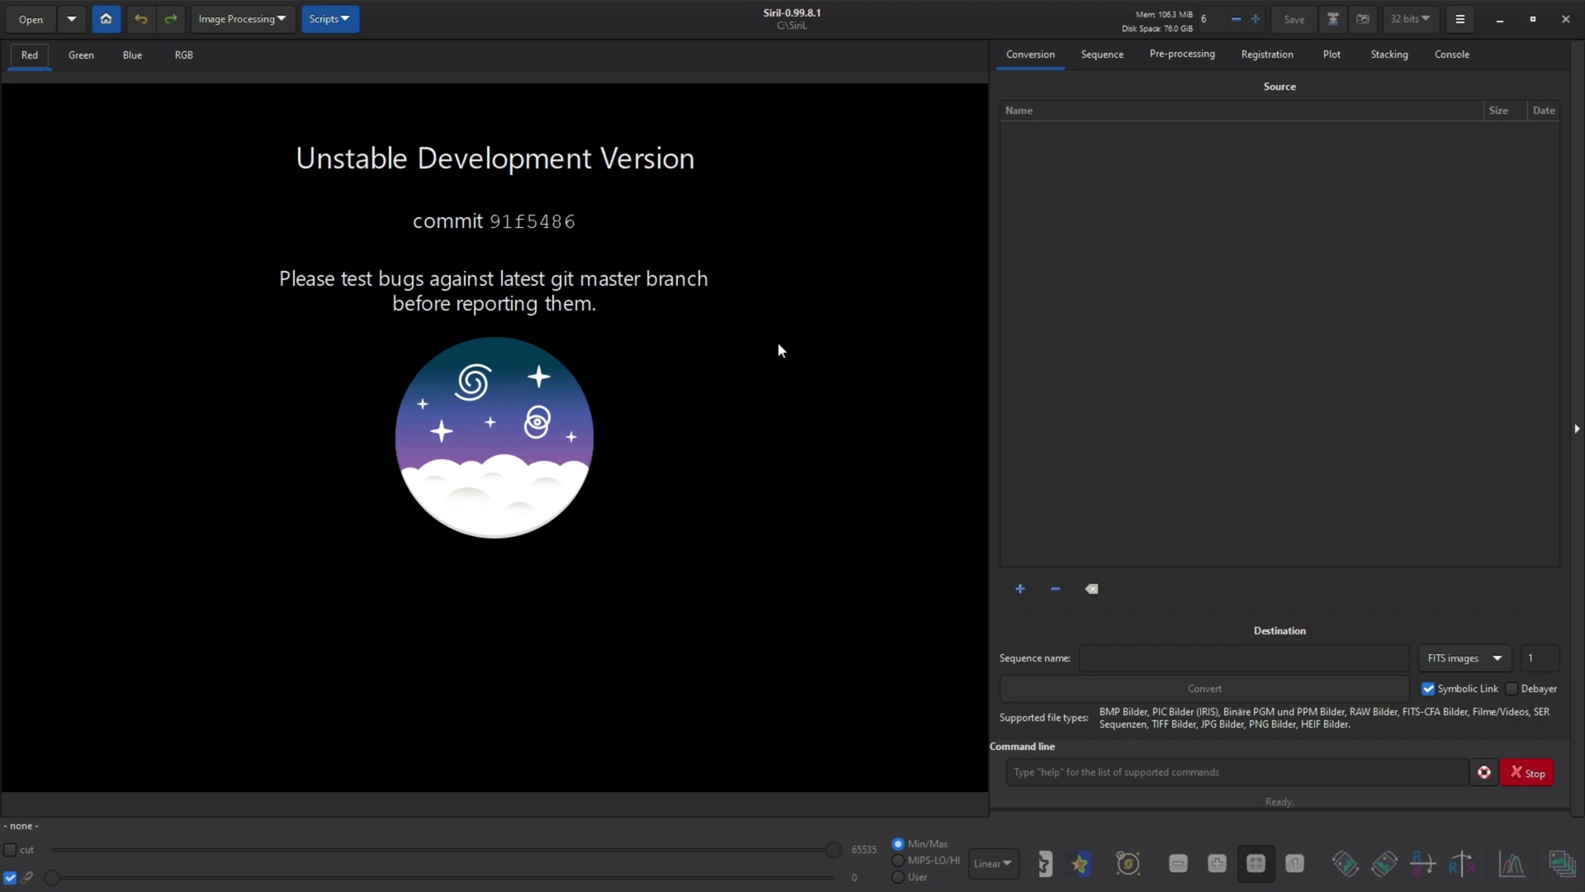
Step: Run the OSC_Preprocessing_WithoutDBF script from the Scripts menu
click(343, 23)
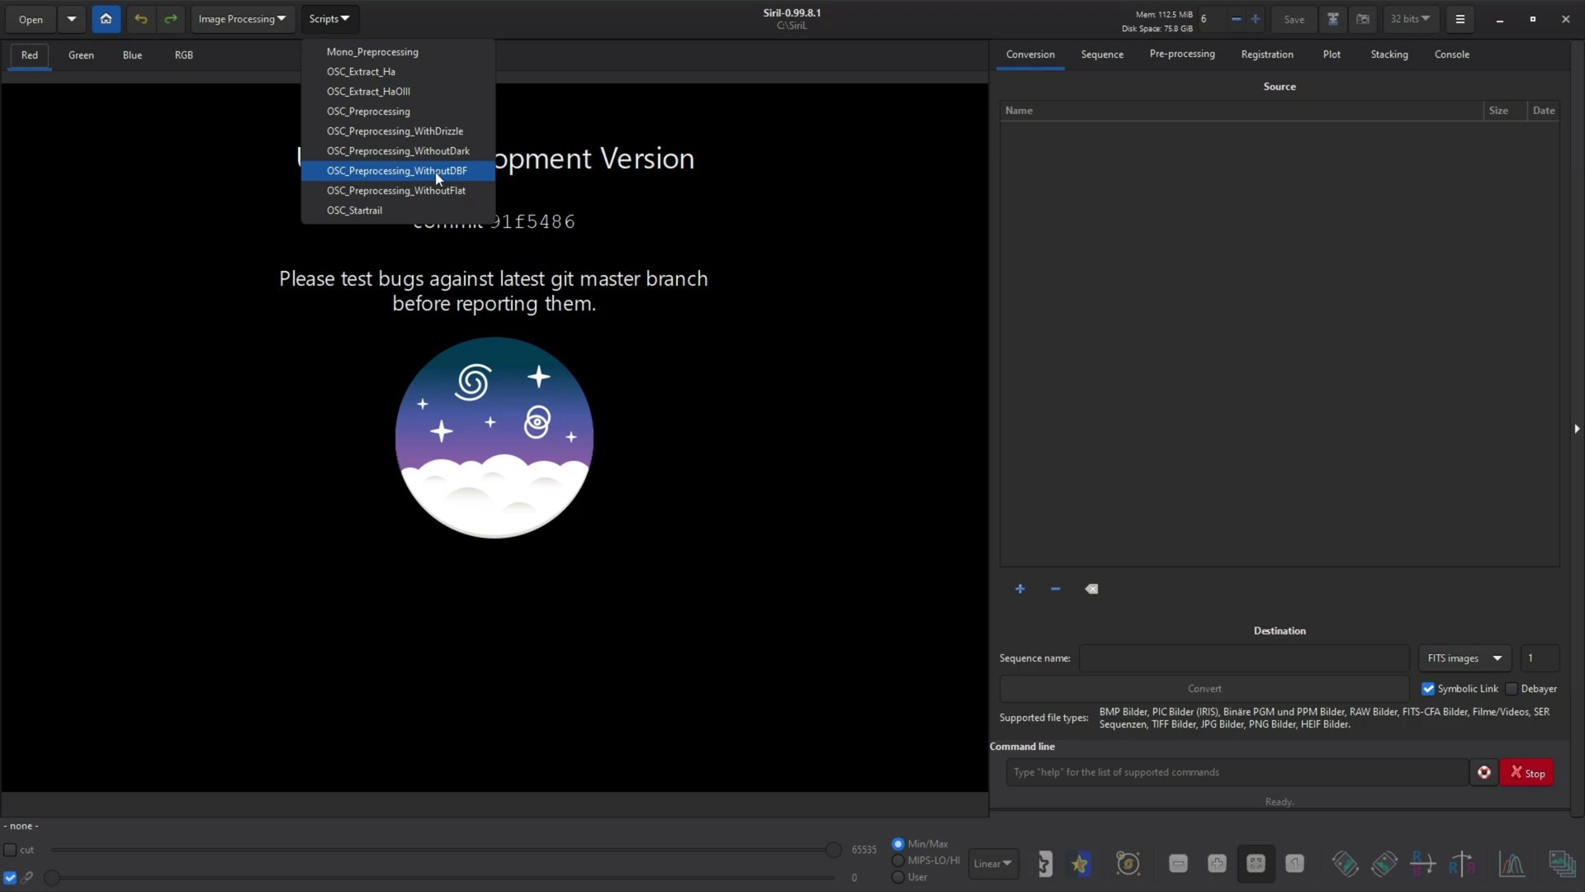
click(434, 172)
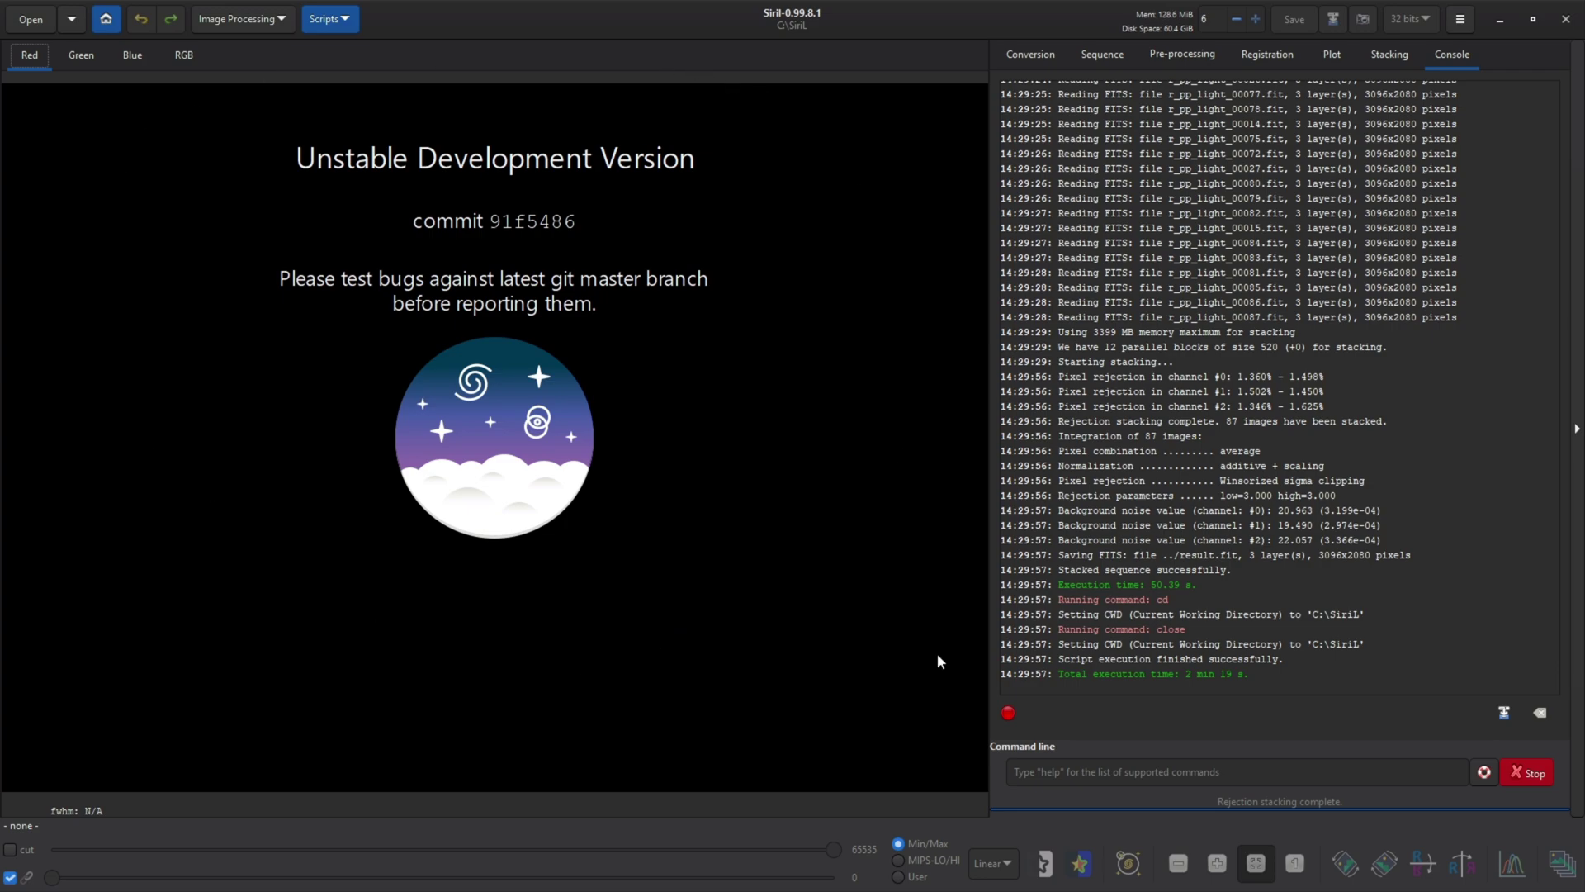
Step: Open the stacked result.fit image
click(33, 21)
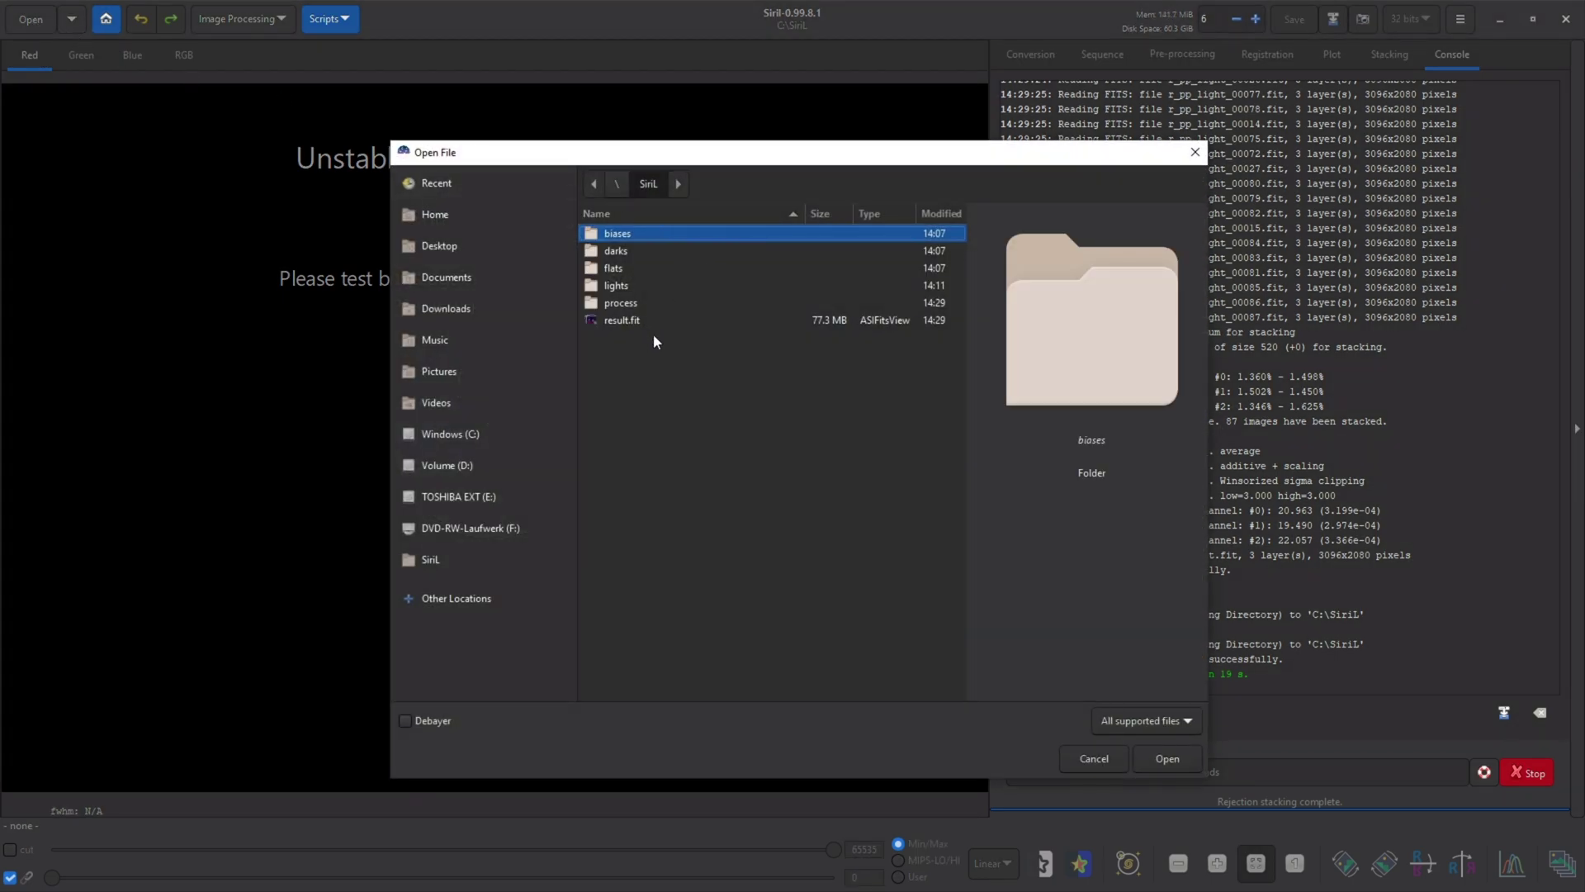
click(646, 319)
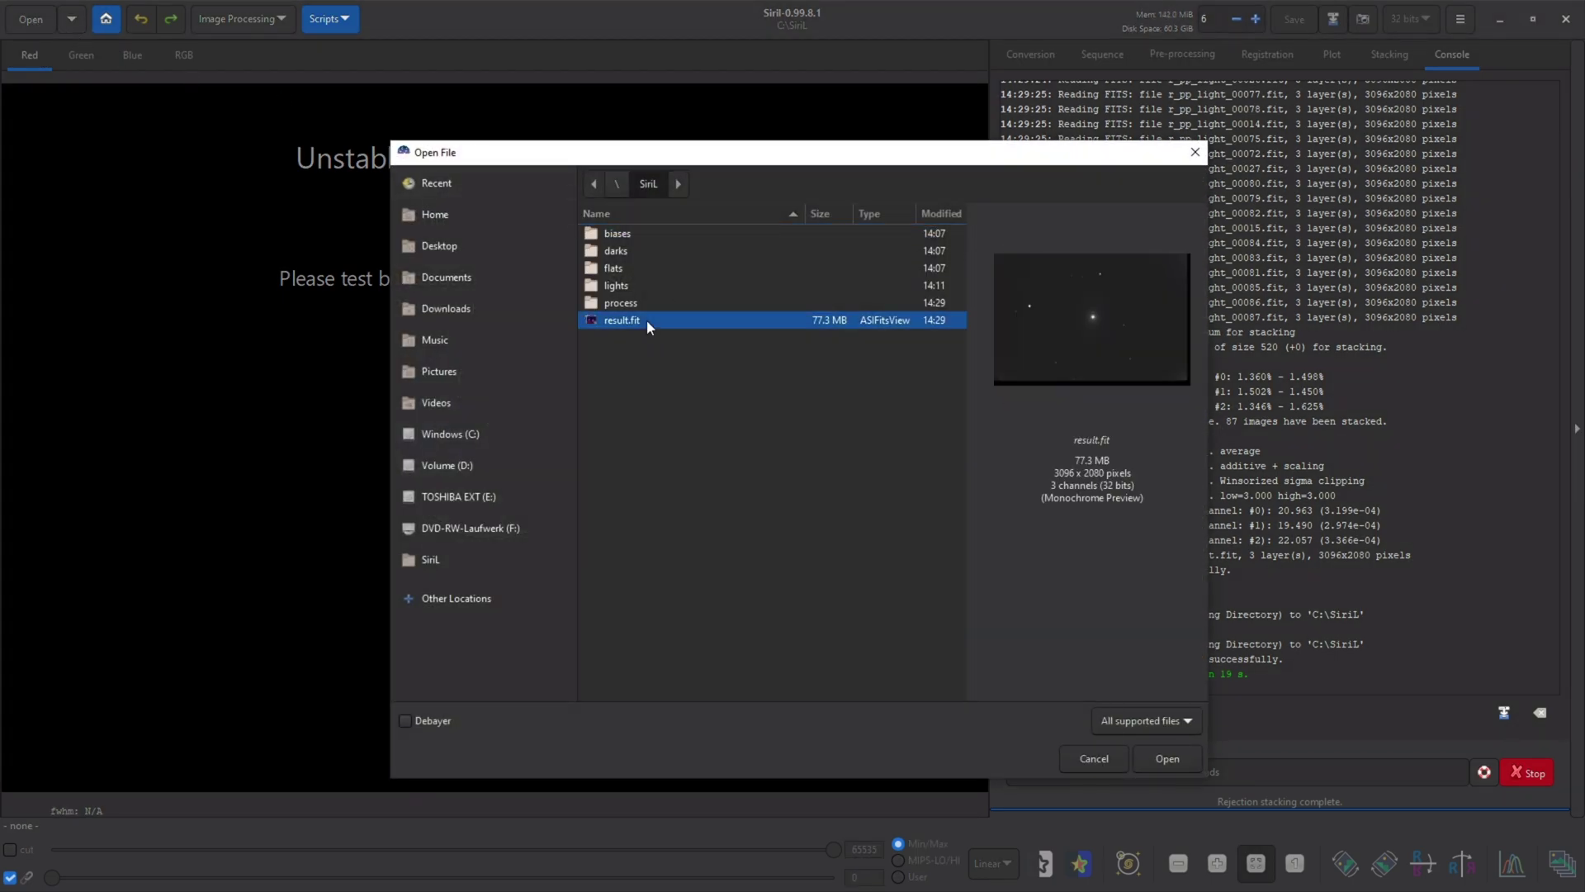
click(1170, 758)
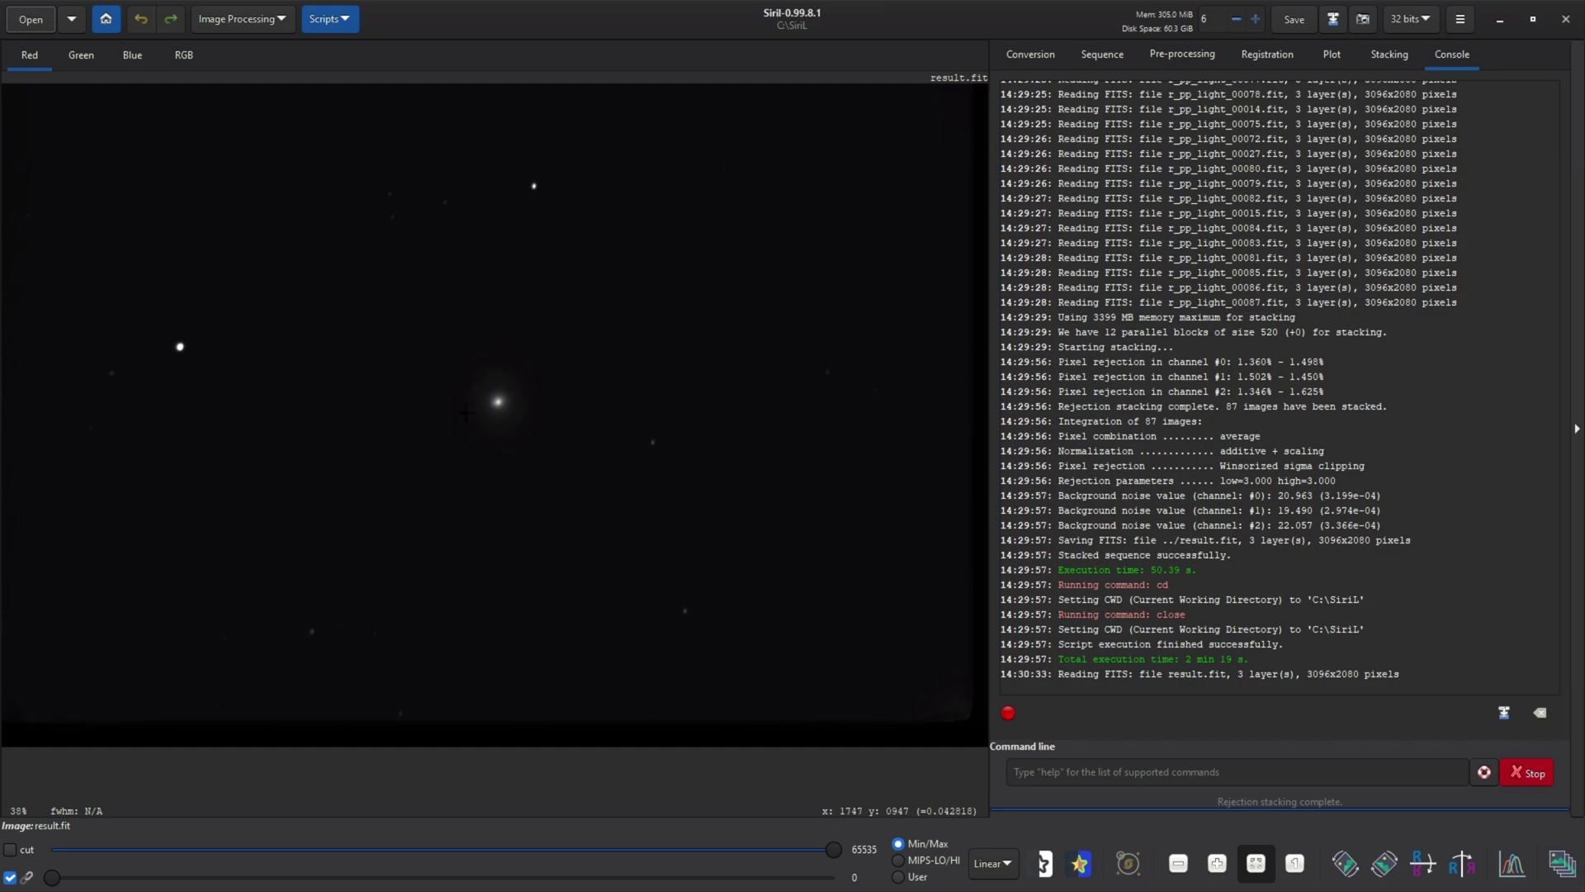
Step: Inspect the Green, Blue and RGB views, then return to the Red channel
click(80, 57)
click(132, 56)
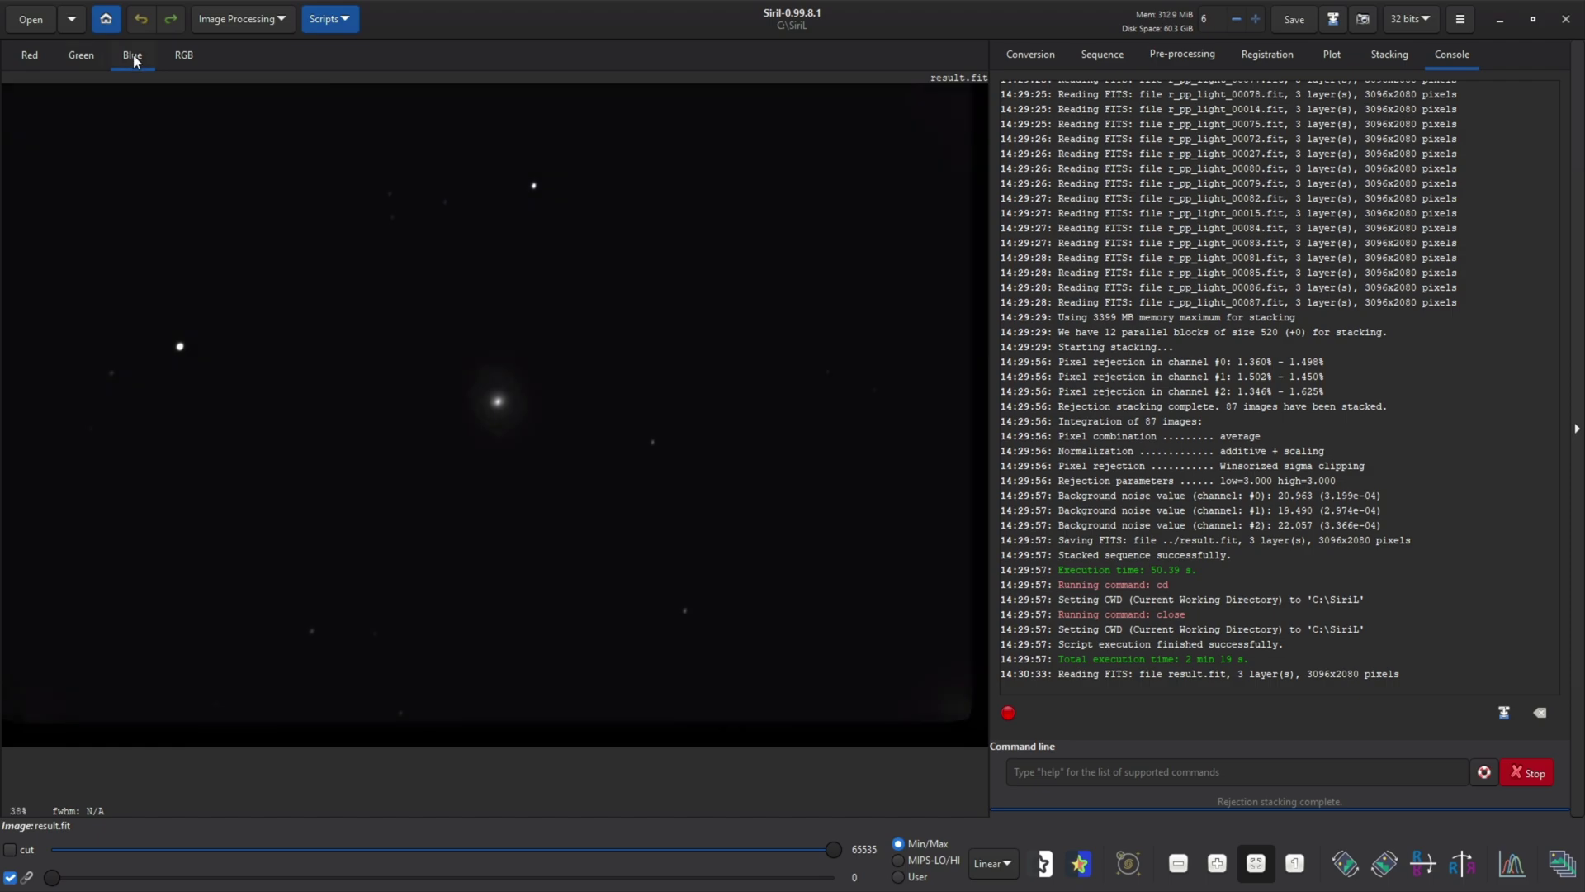
click(181, 59)
click(27, 58)
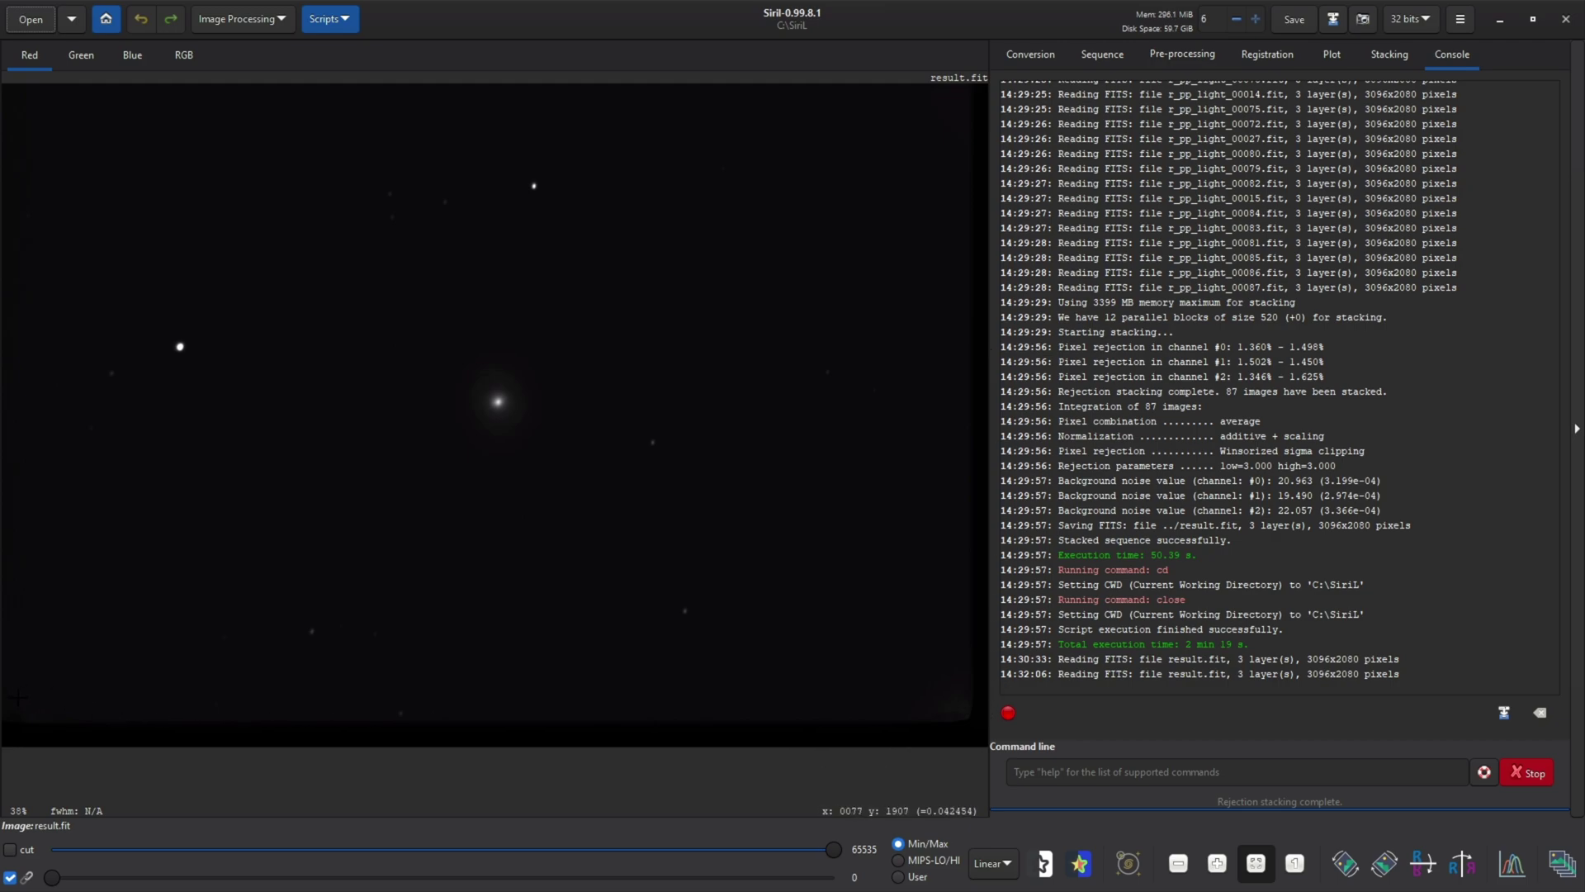
Step: Crop the image to a near-full selection and switch the display to AutoStretch
drag(30, 690, 933, 111)
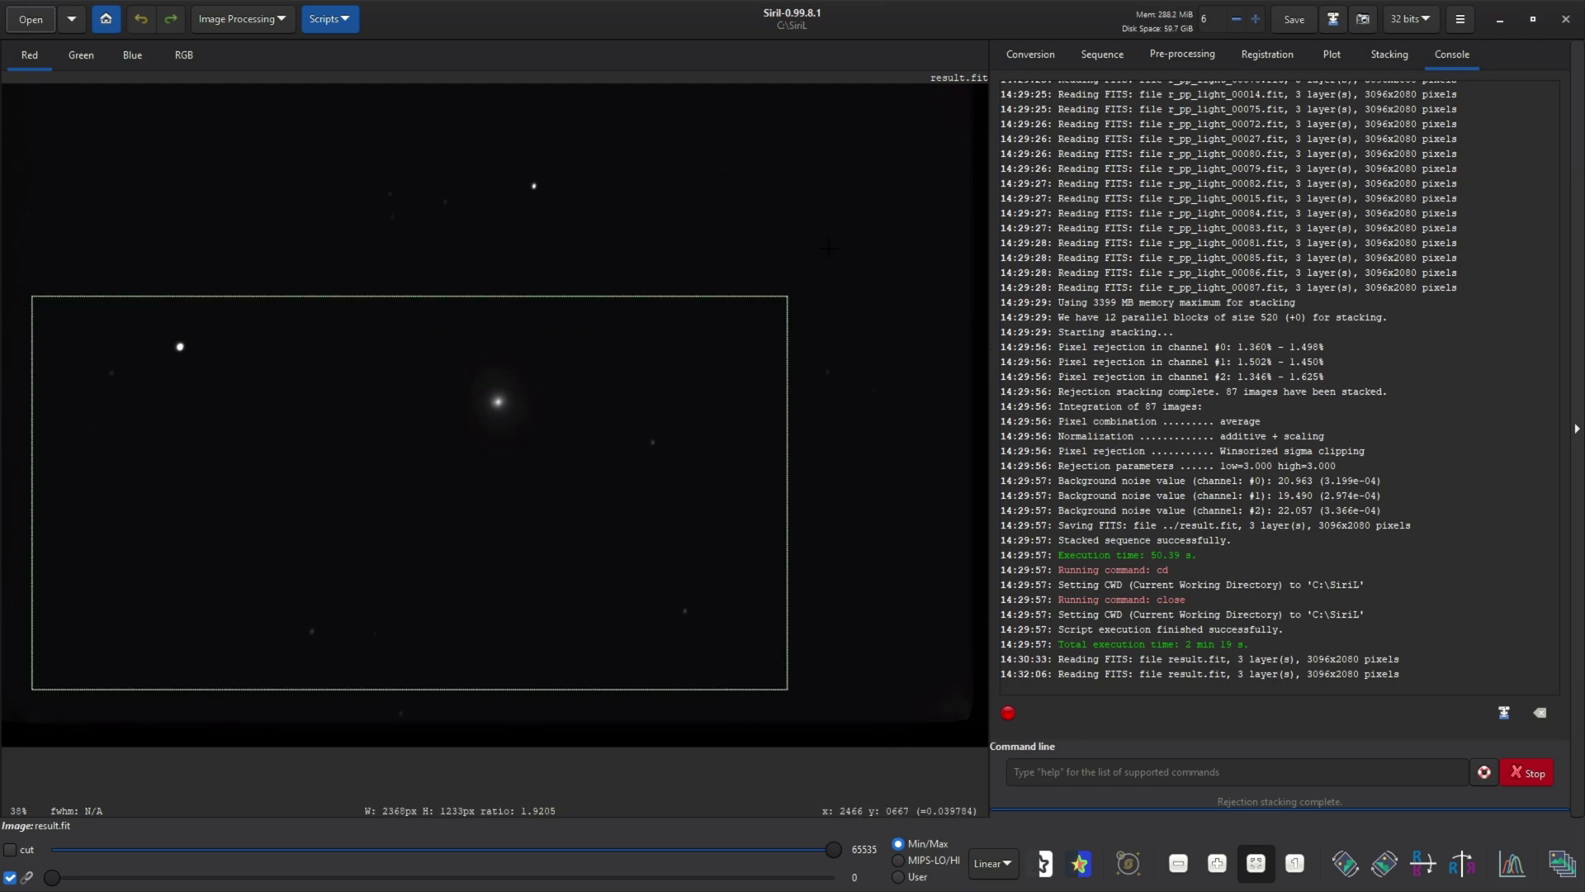
drag(935, 111, 943, 99)
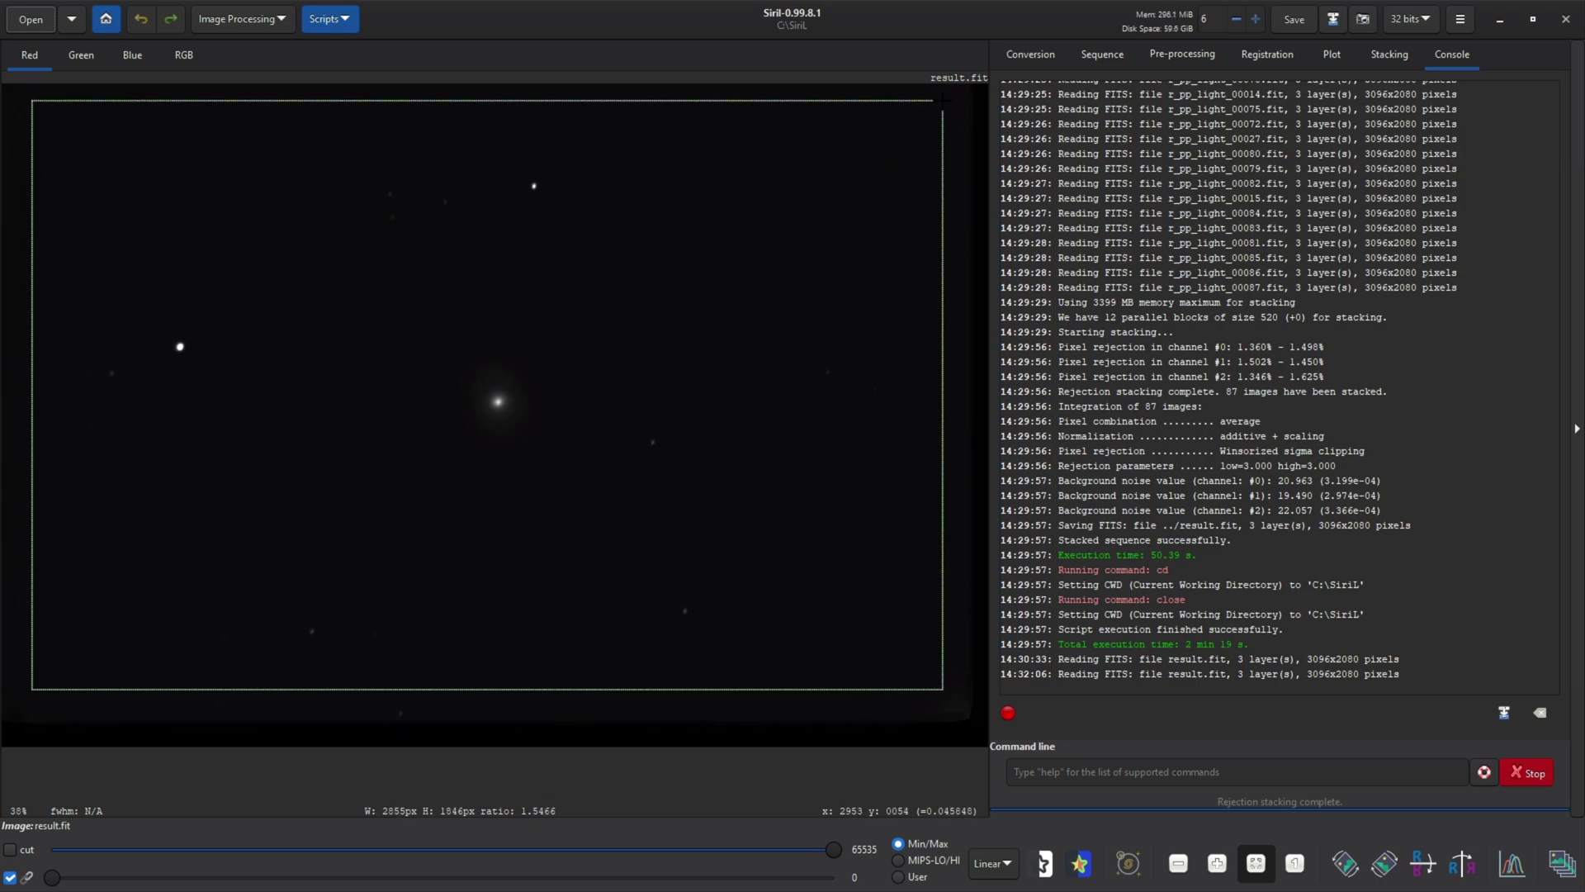
right_click(416, 424)
click(485, 625)
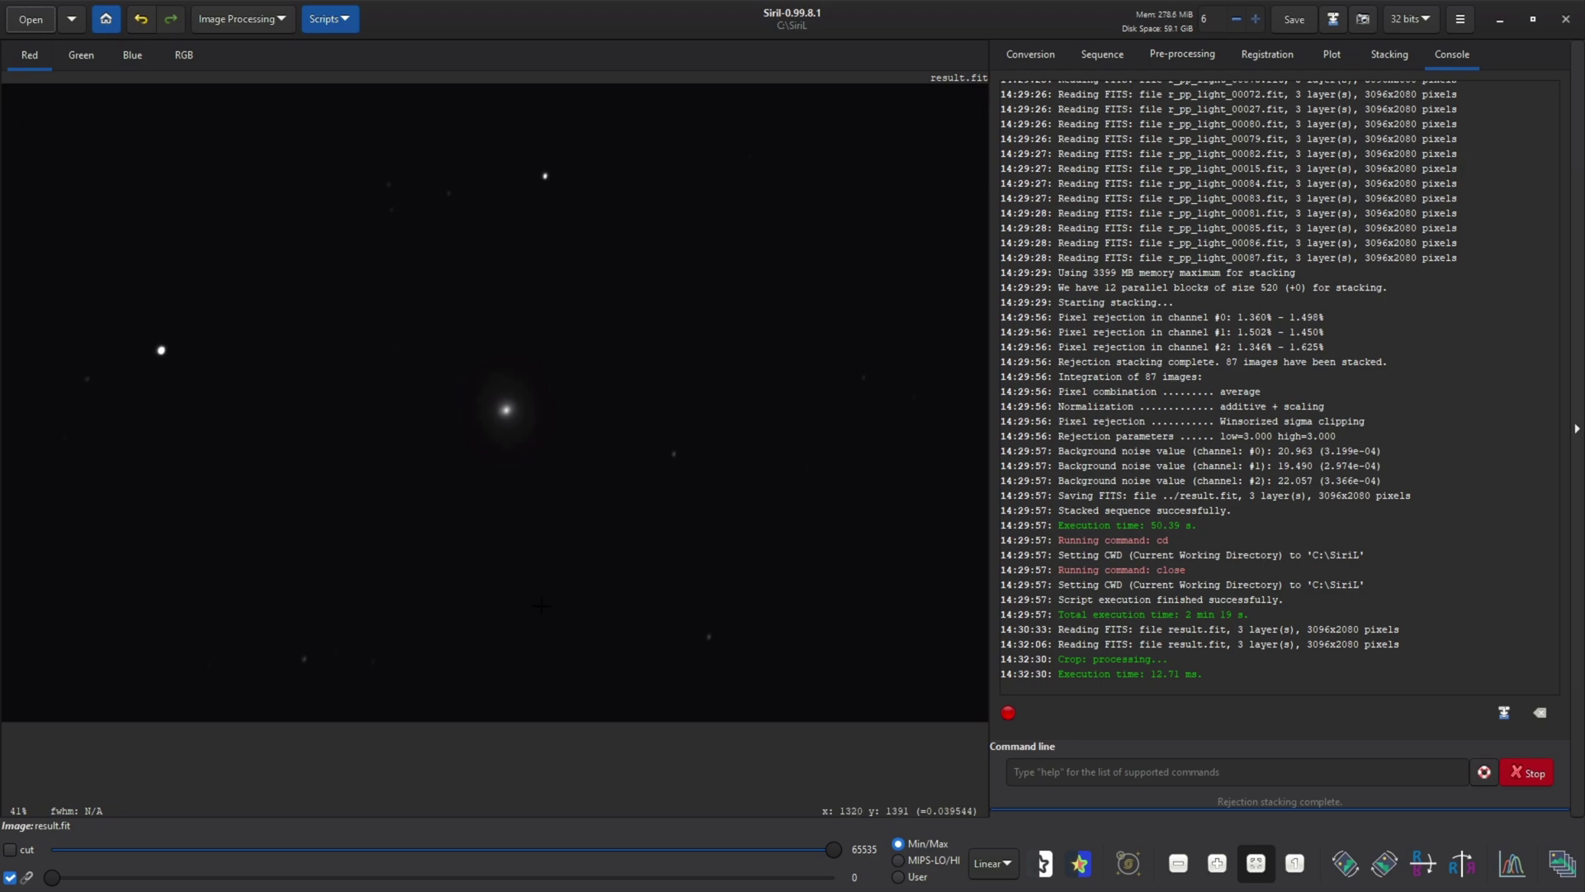
click(1006, 867)
click(1002, 814)
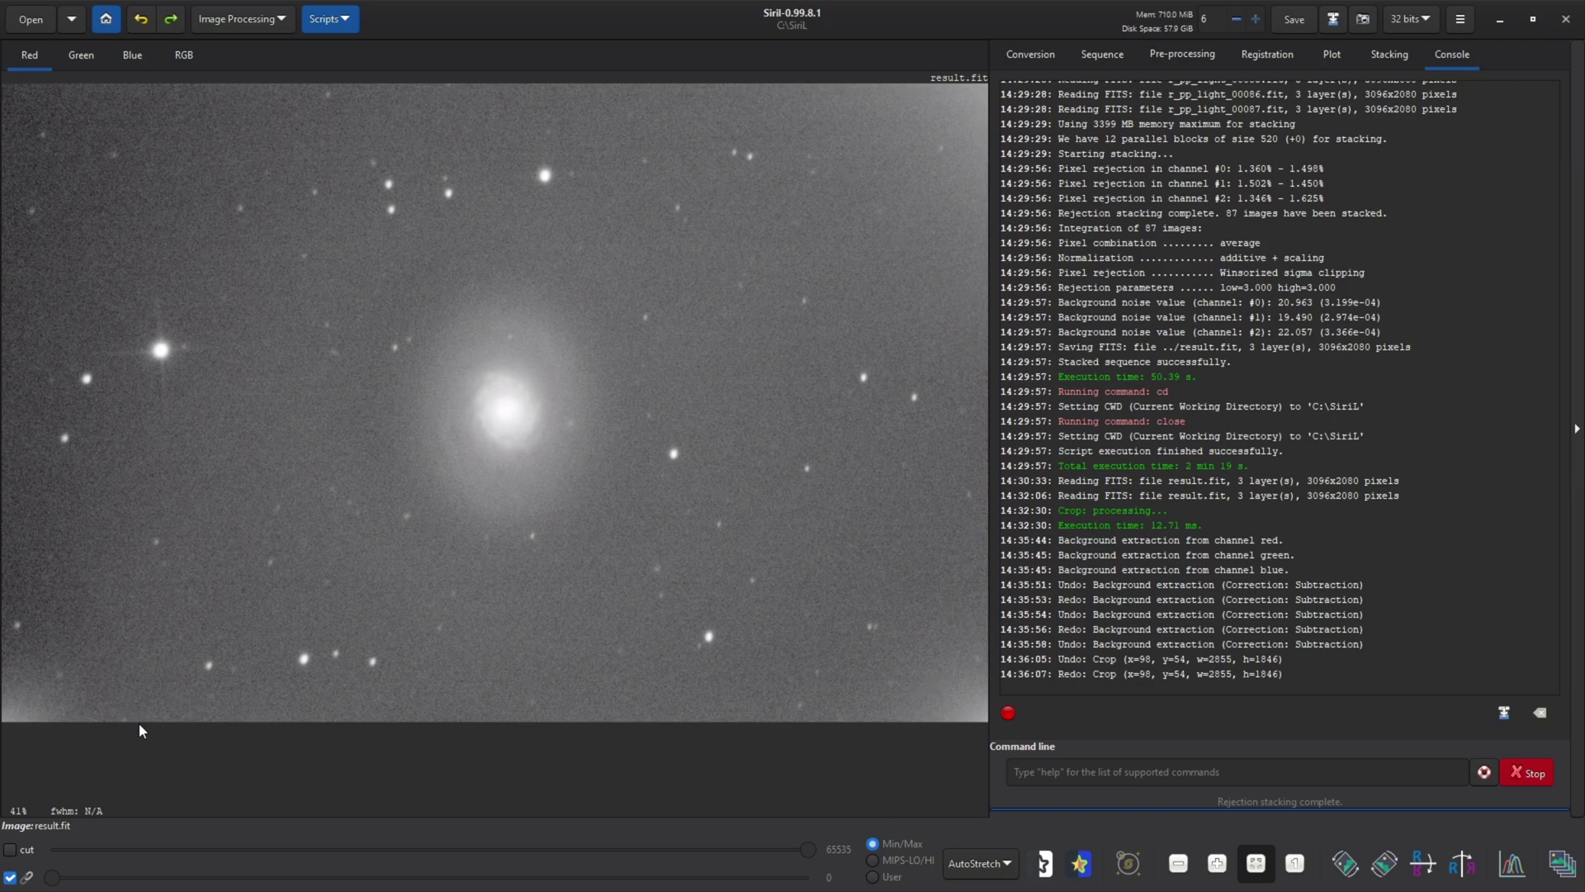
Step: Generate background samples at tolerance 0.34, apply the extraction, and view RGB
click(258, 22)
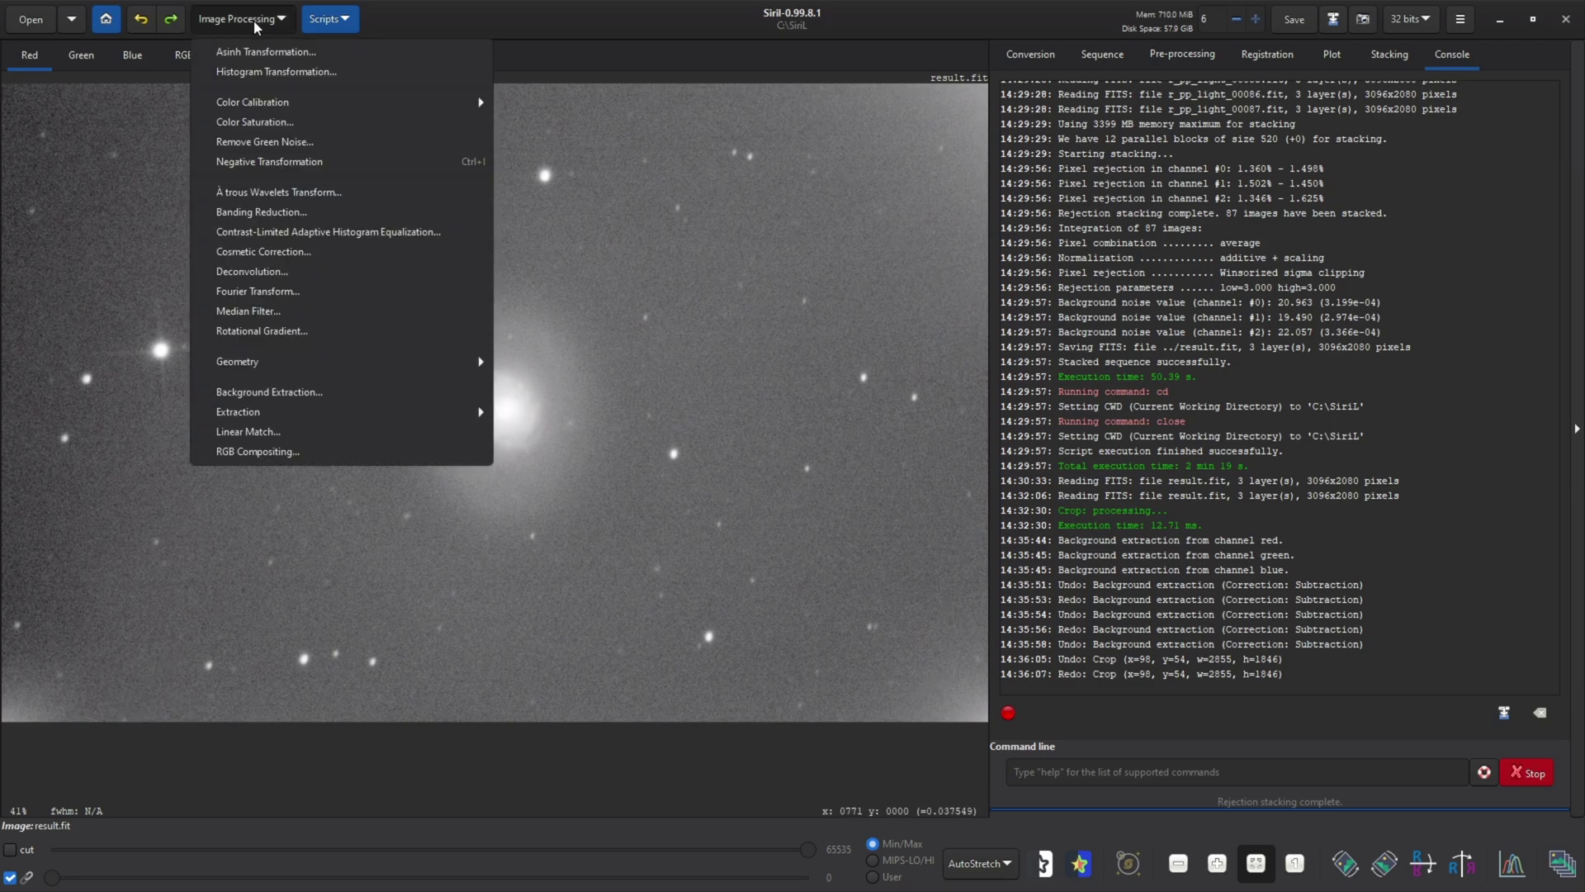
click(282, 394)
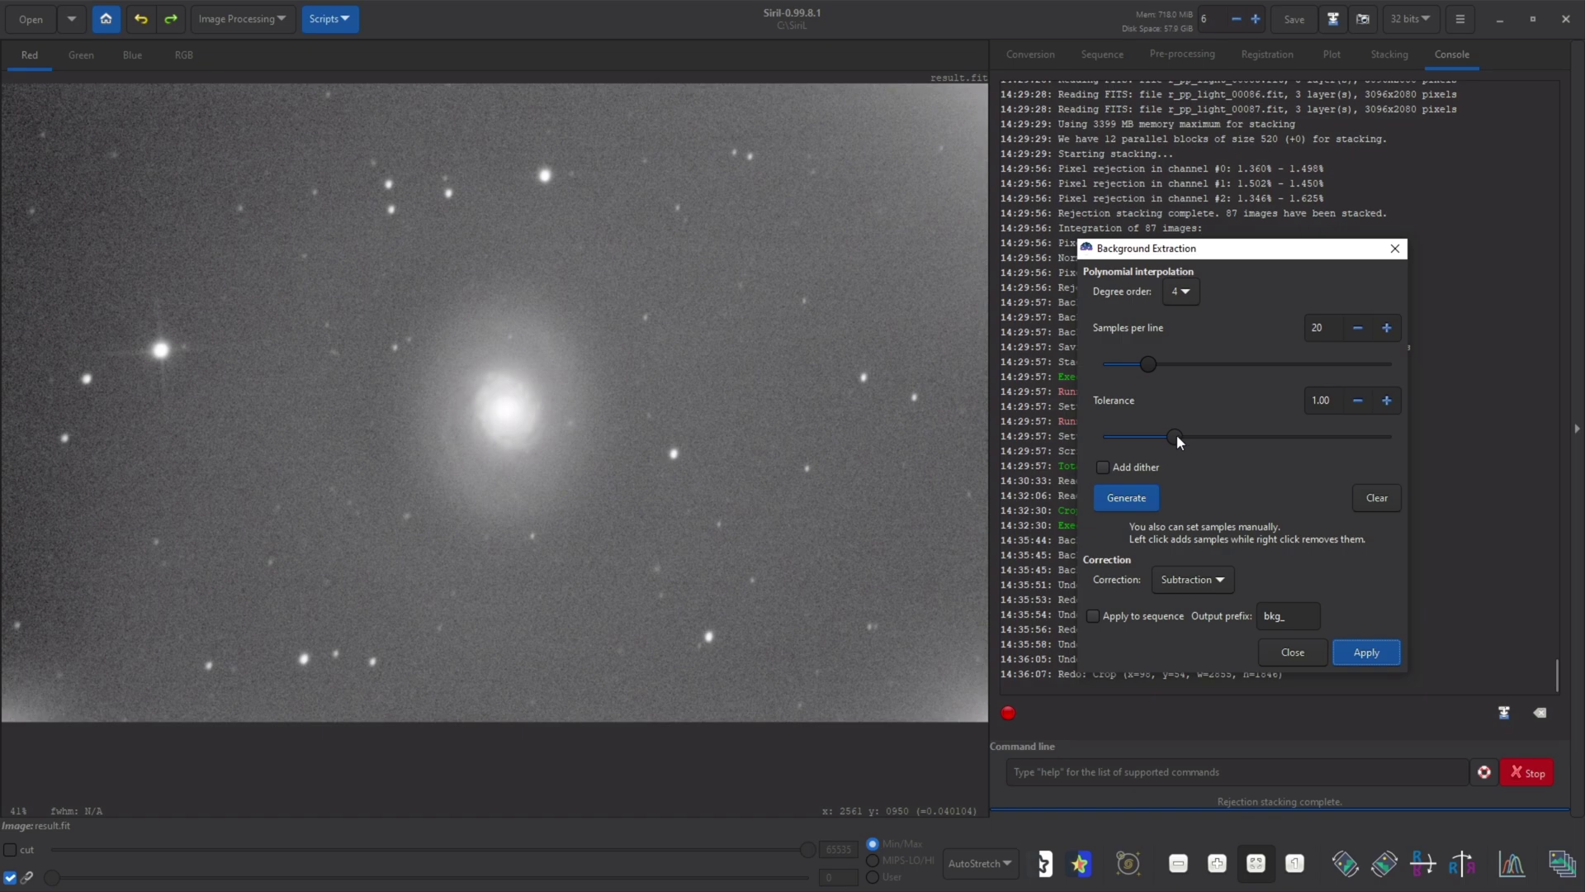
drag(1176, 434, 1132, 433)
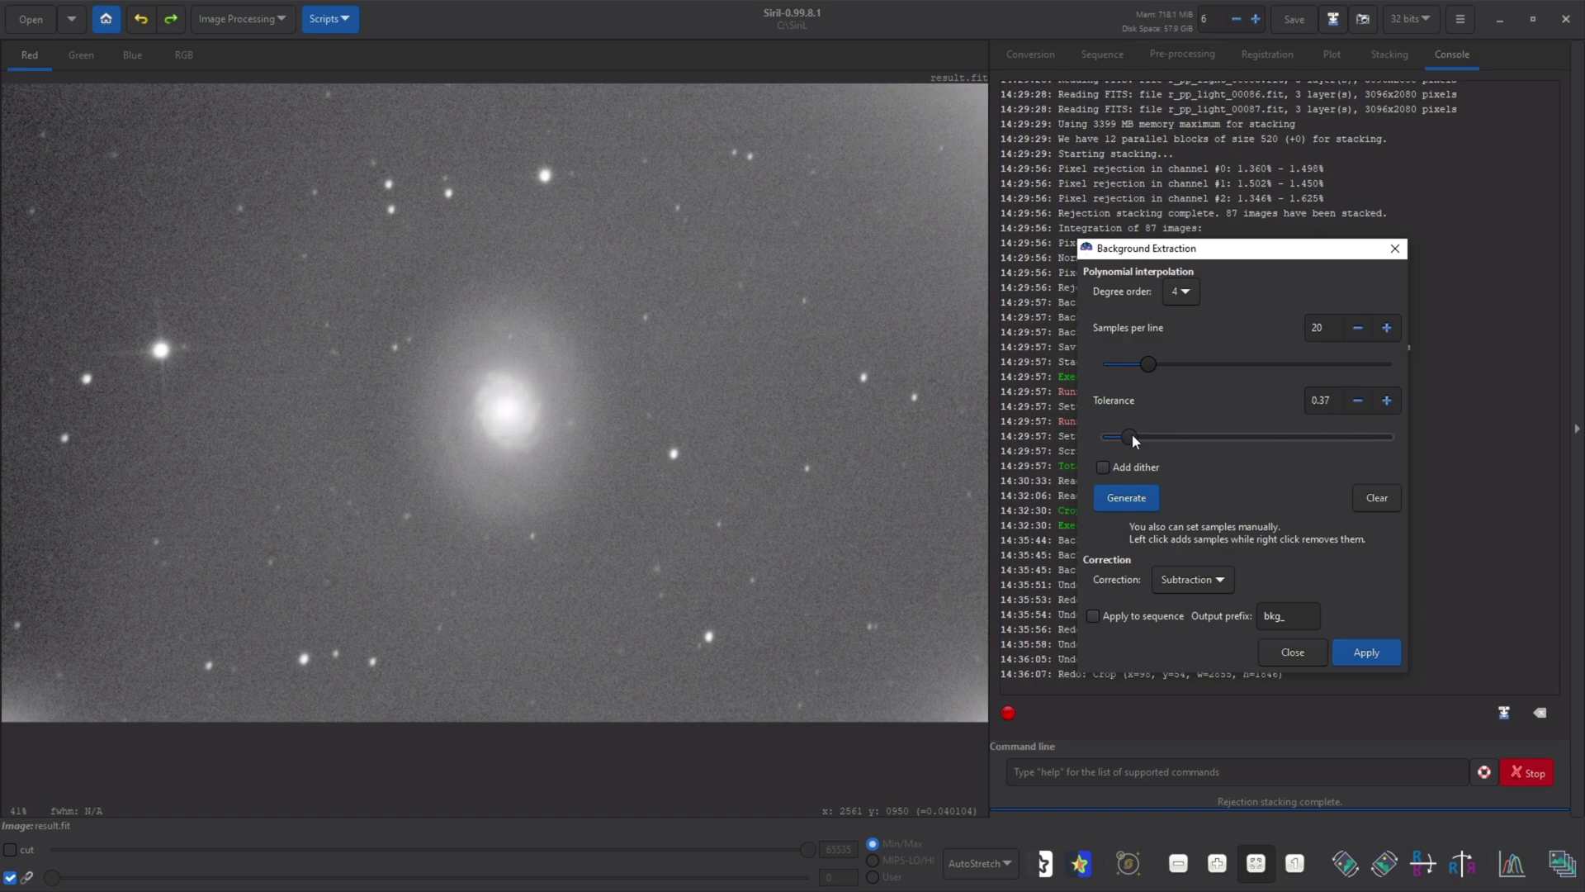
drag(1133, 435, 1154, 436)
drag(1267, 436, 1128, 436)
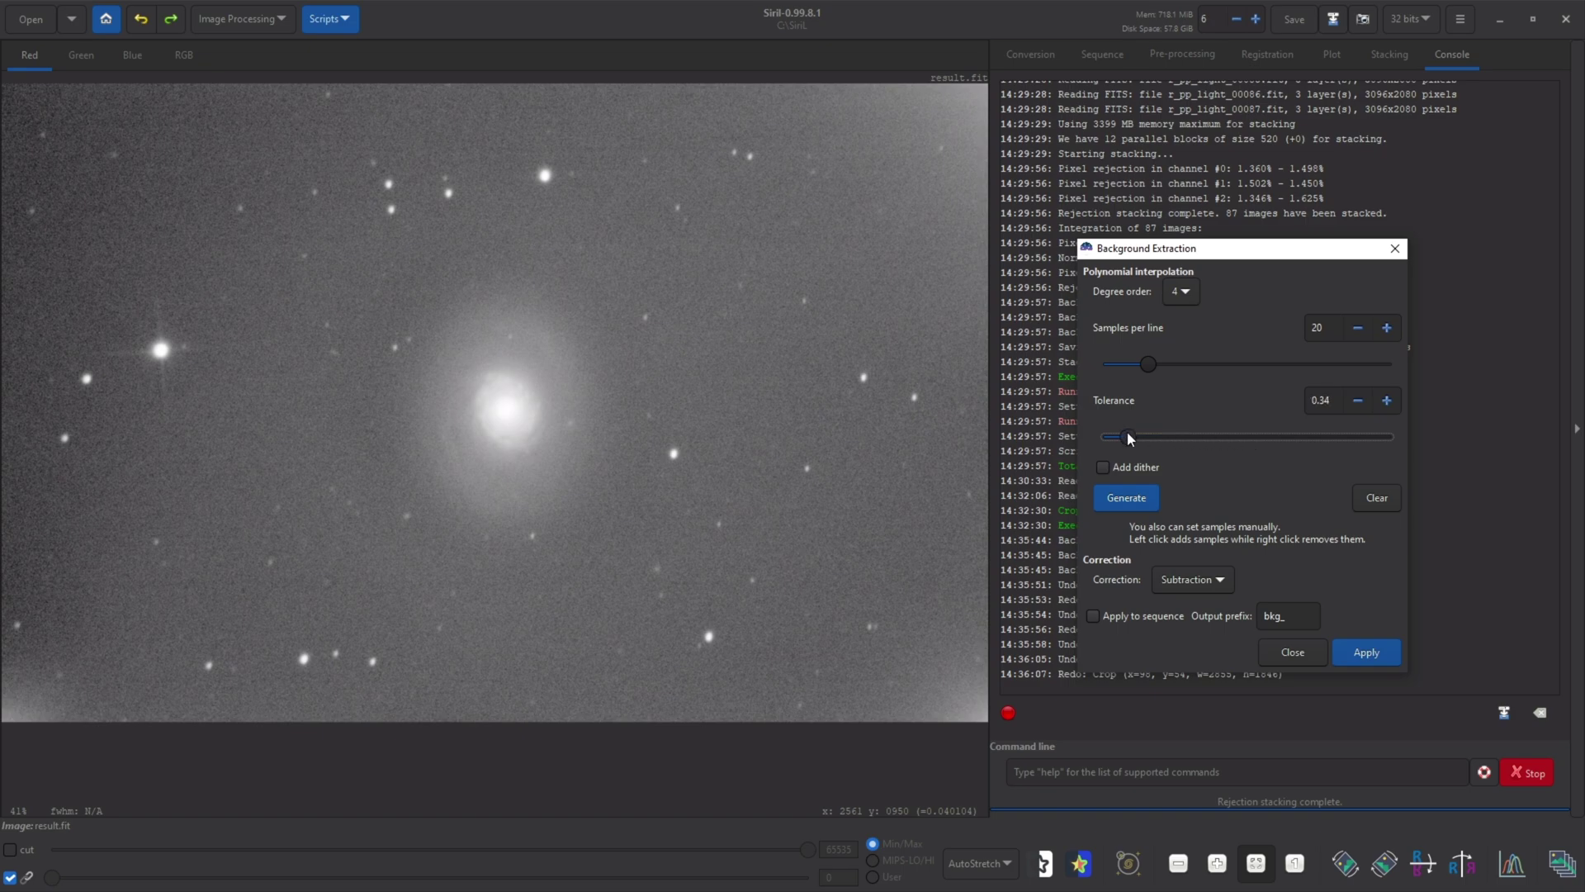
click(1141, 509)
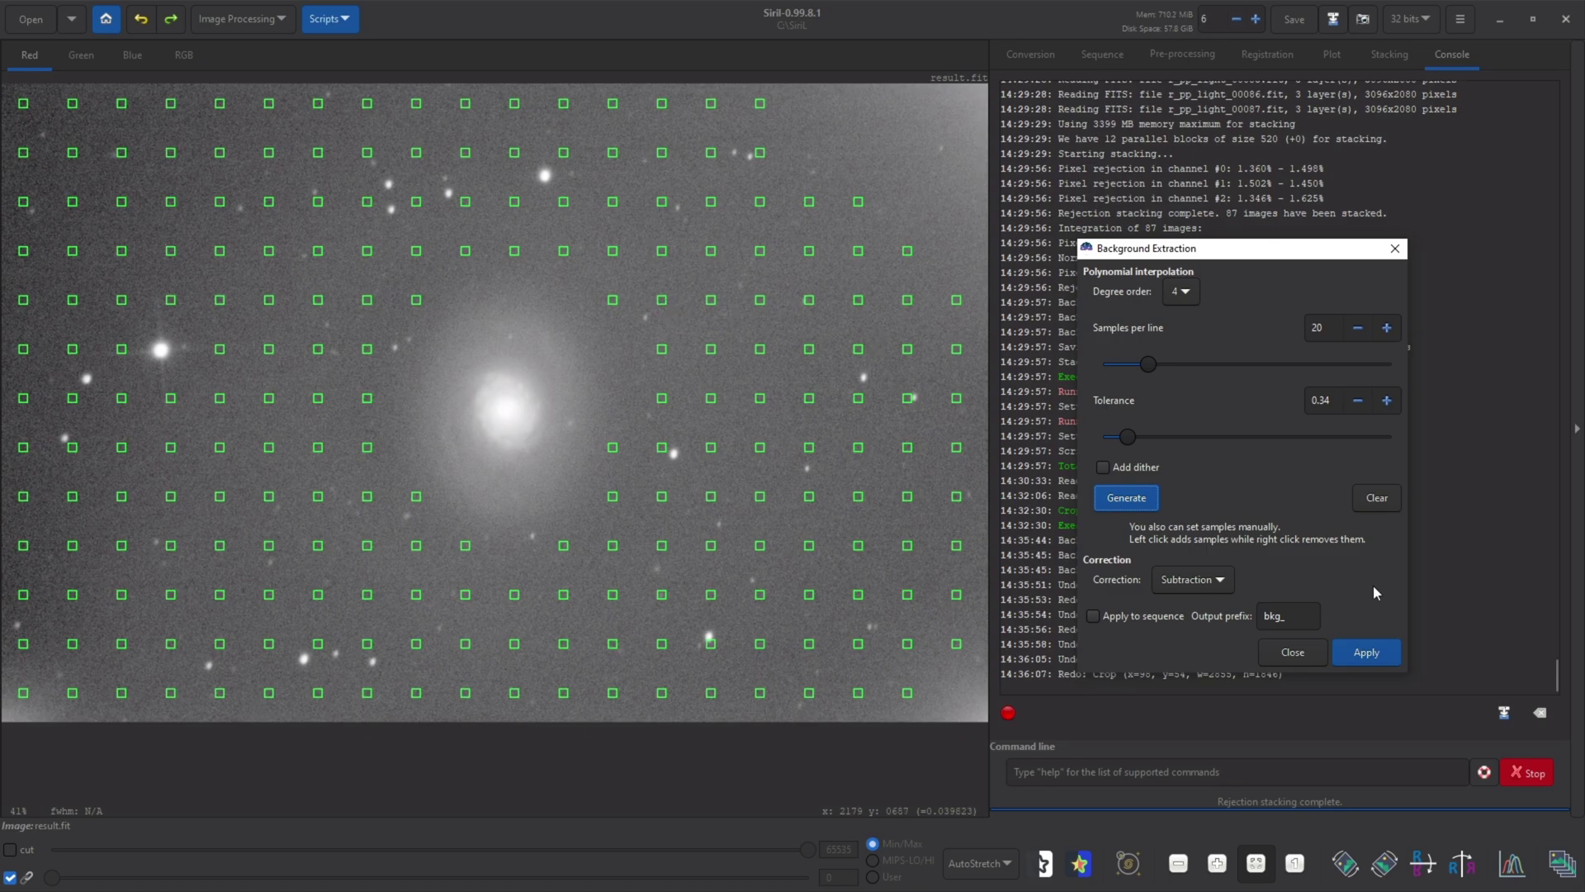
click(1379, 653)
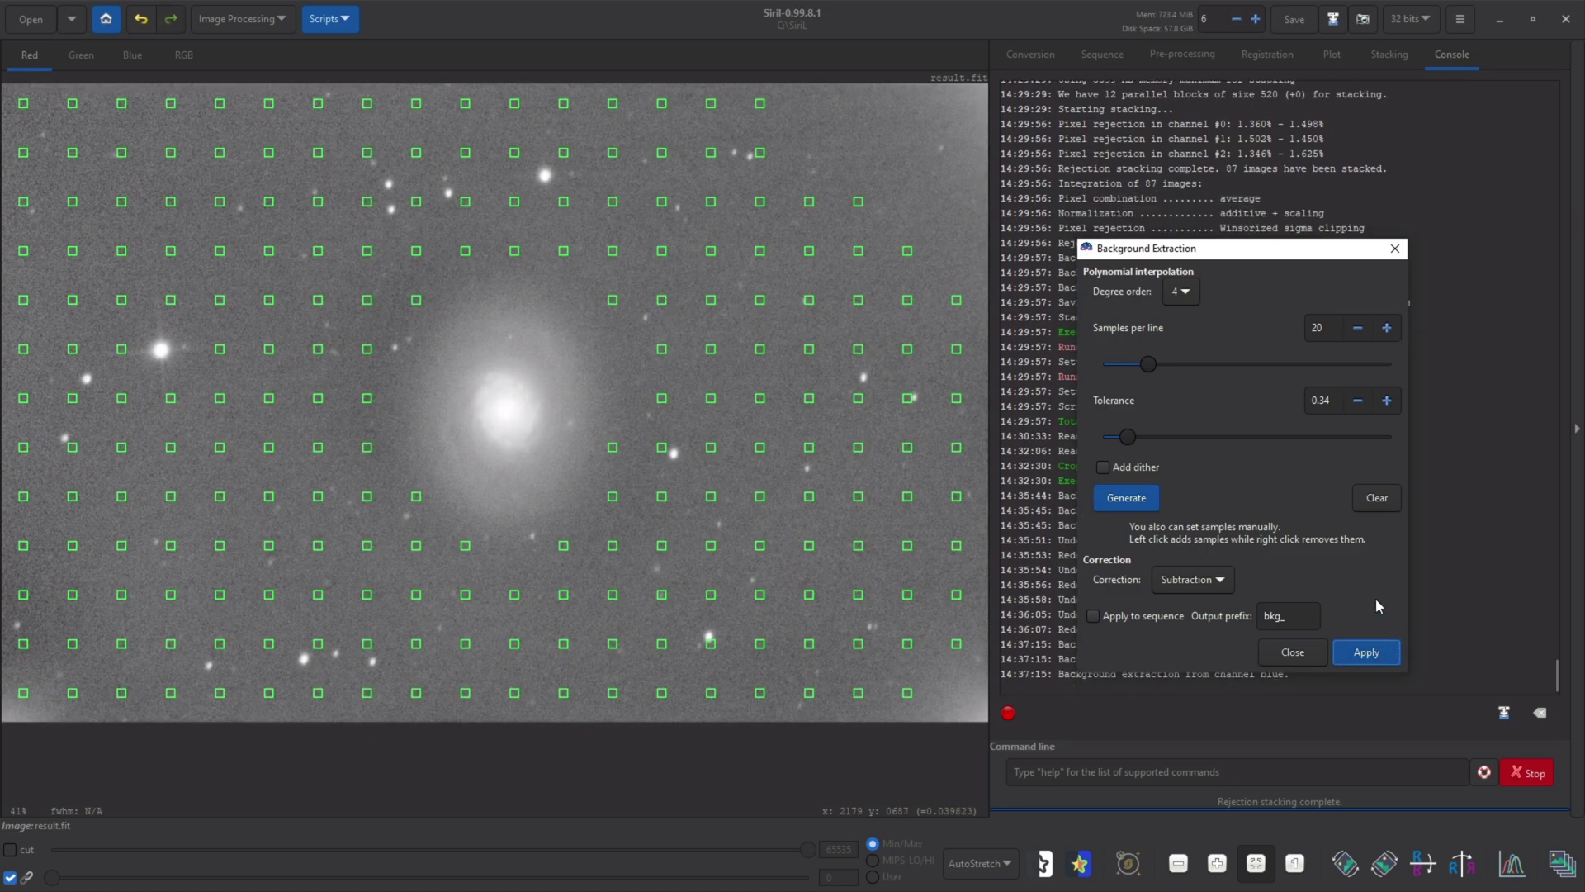
click(183, 57)
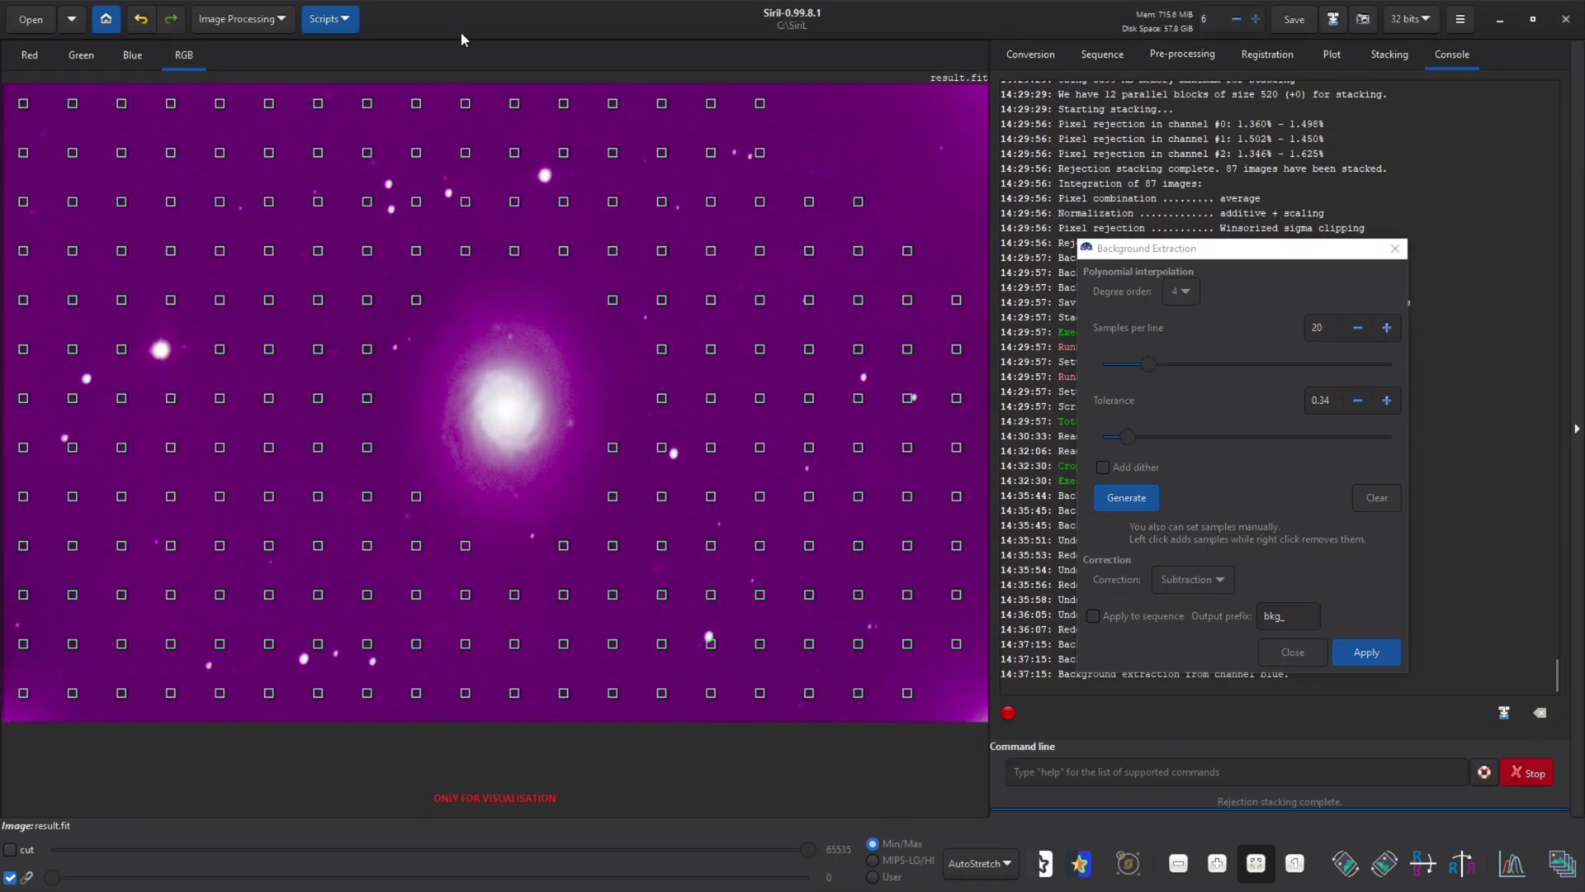
Step: Close Background Extraction and compare results by toggling undo and redo
click(1303, 652)
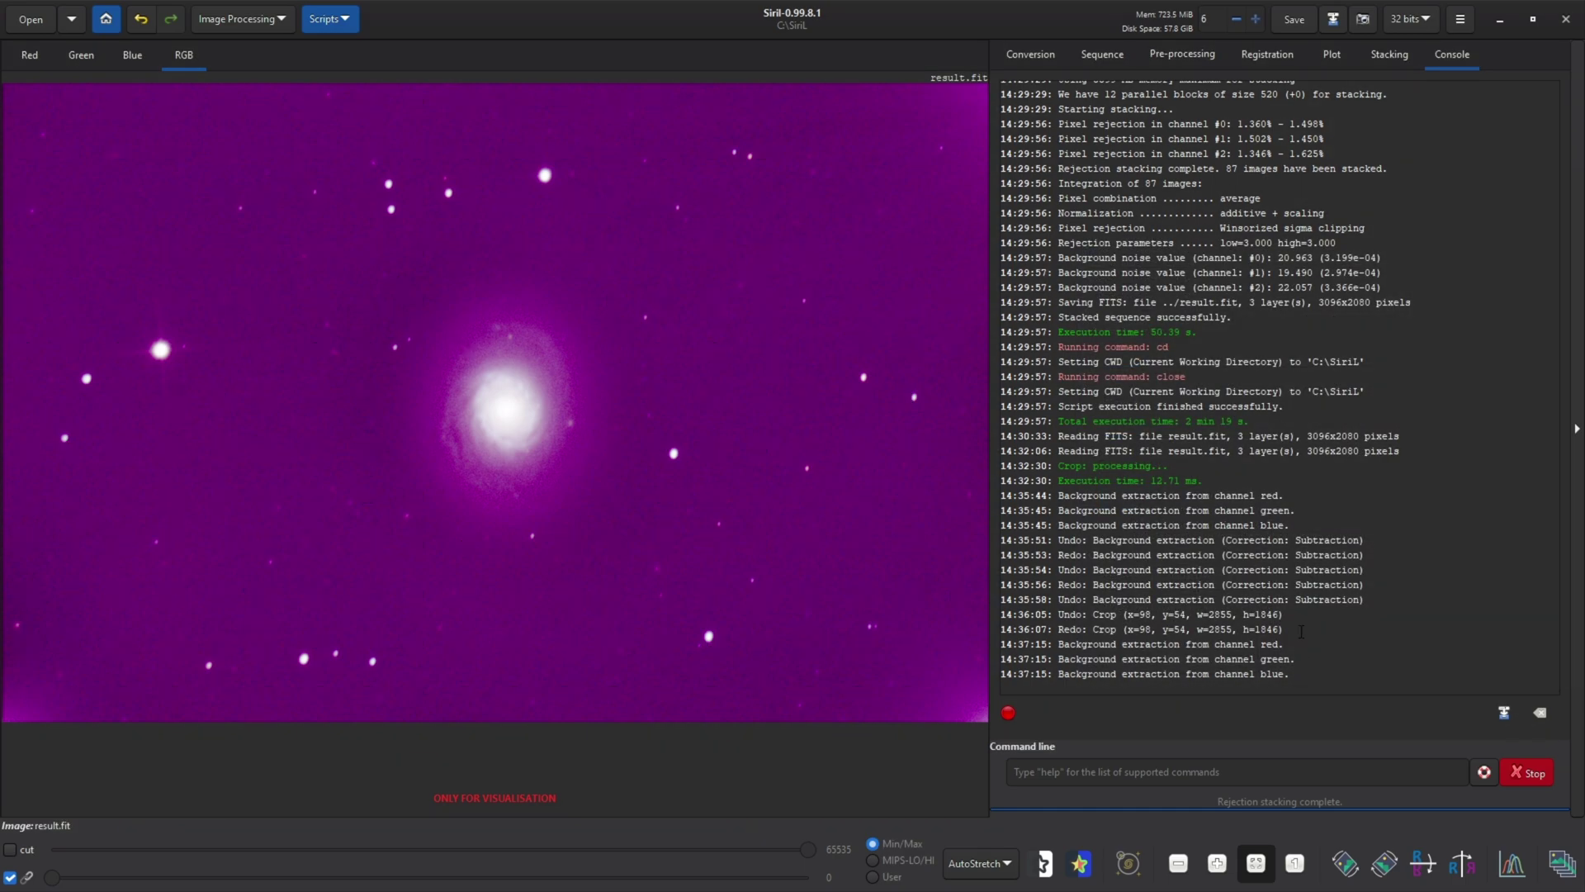
click(146, 19)
click(172, 22)
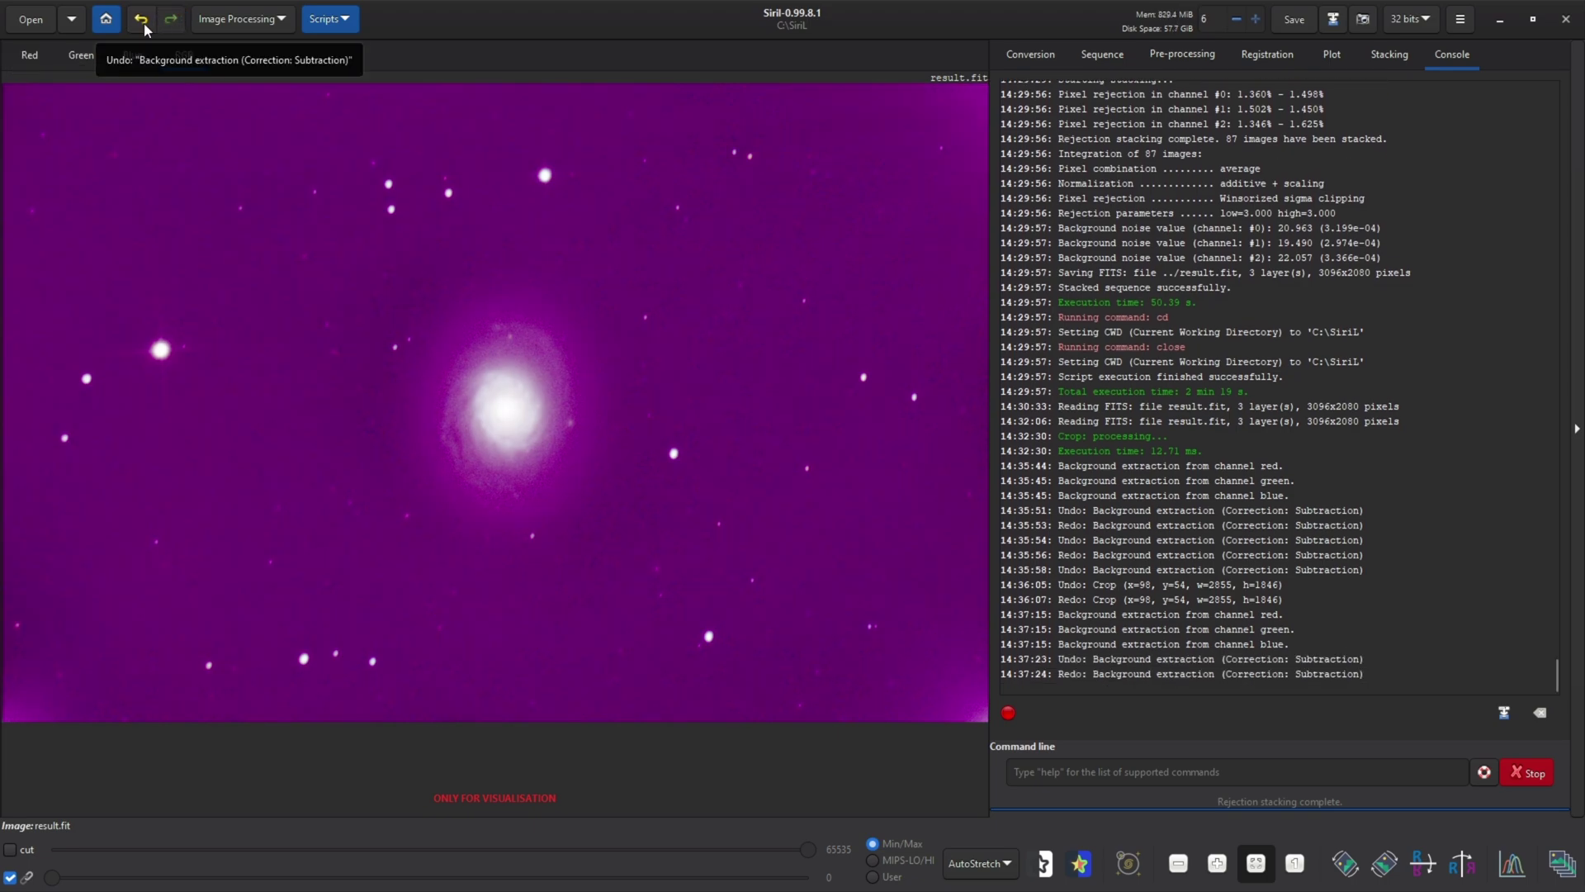
click(140, 19)
click(170, 18)
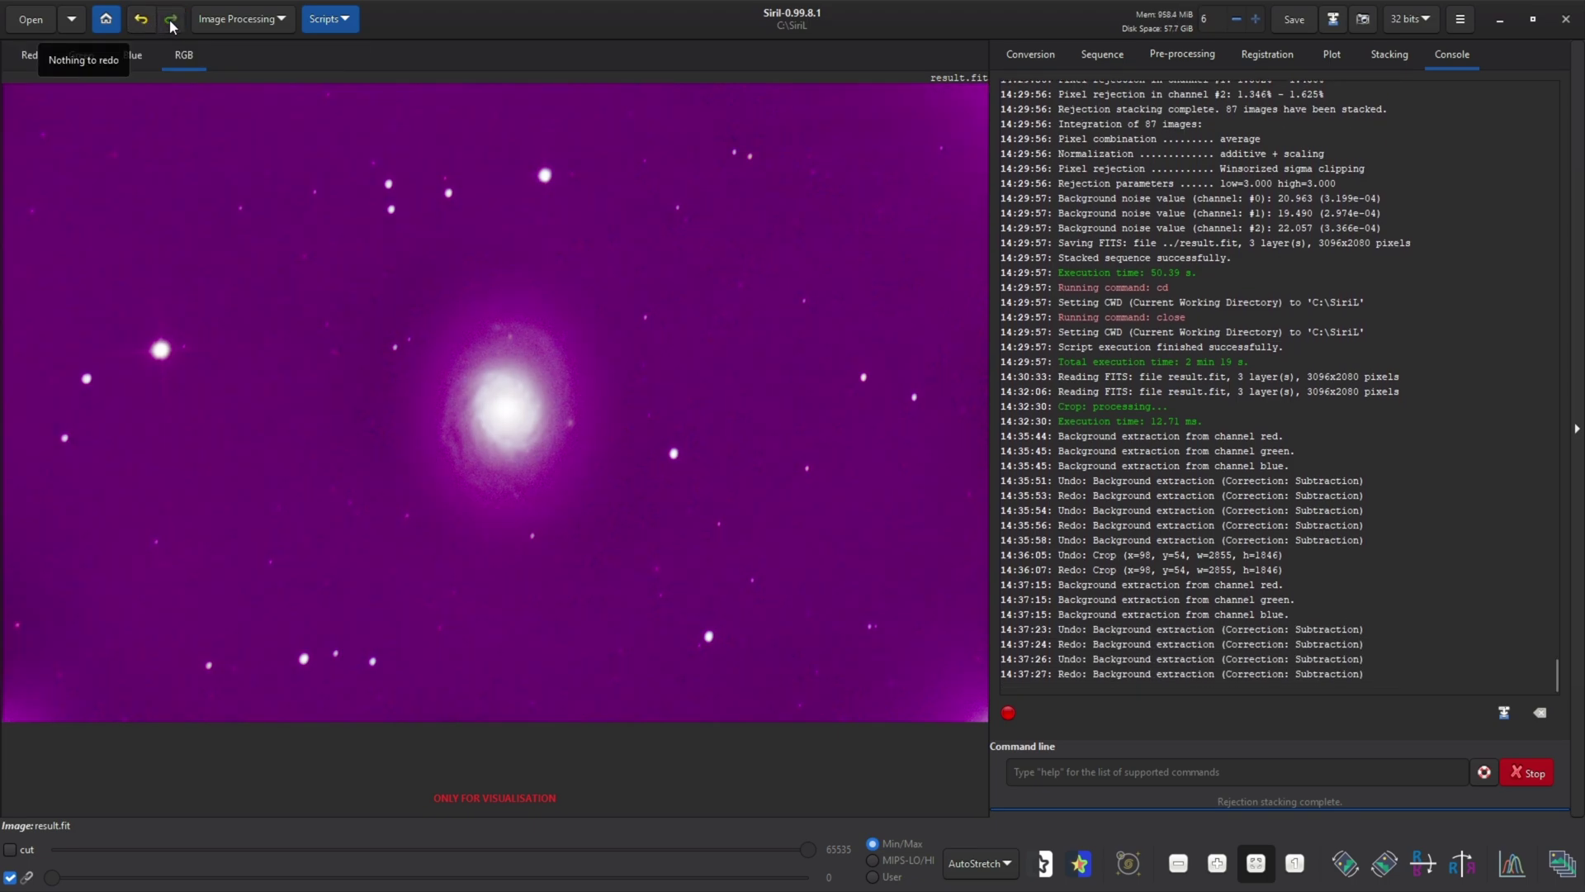
click(147, 19)
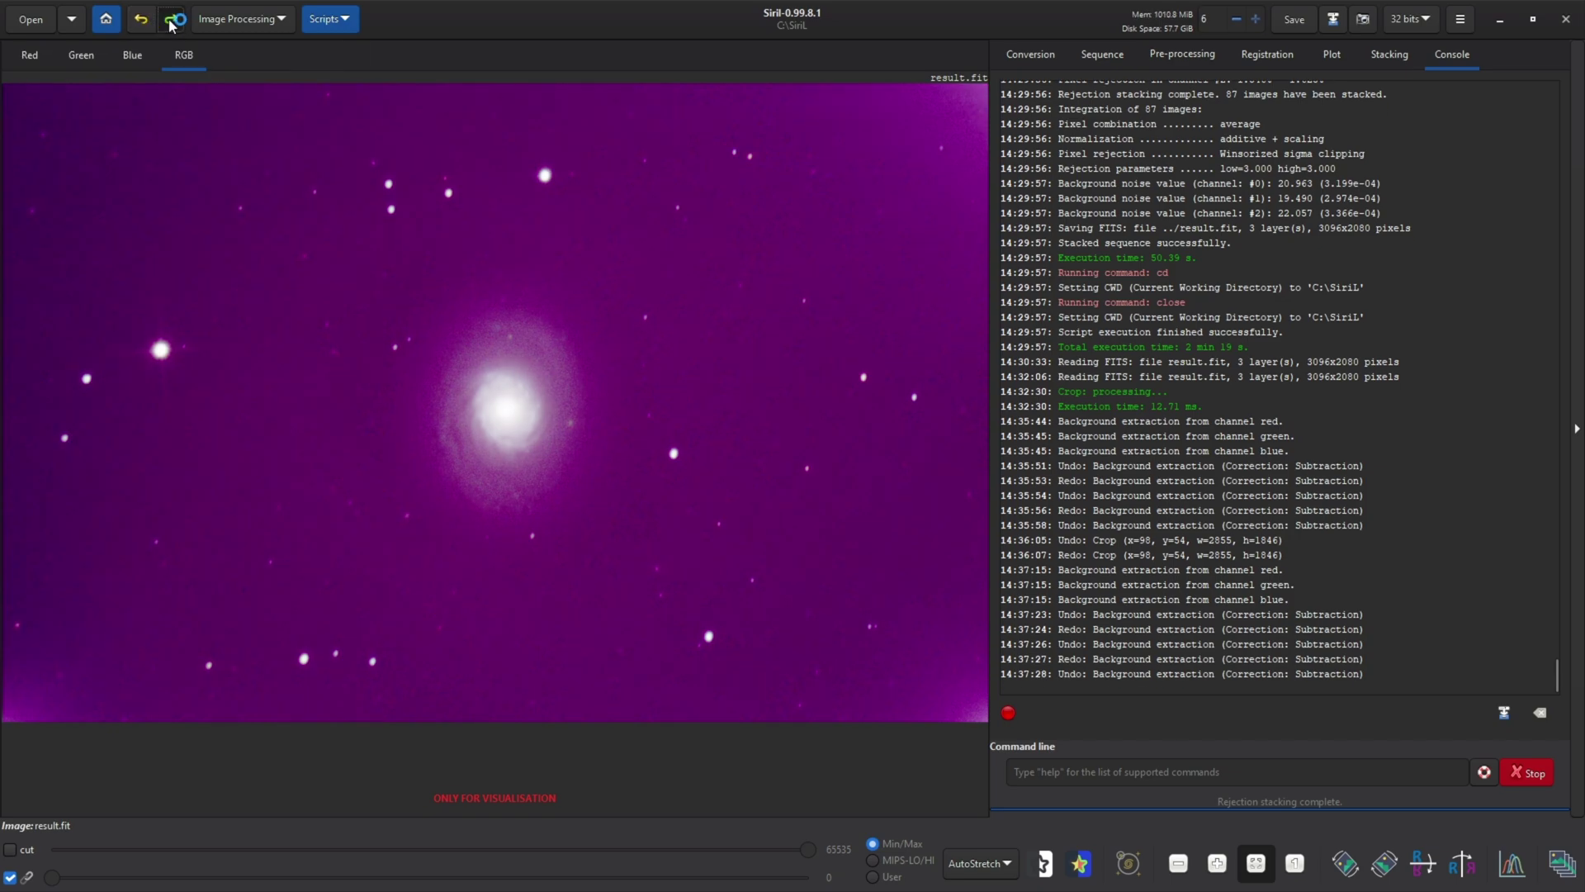
click(171, 19)
Step: Keep comparing with and without extraction, ending undone, and browse to colour calibration
click(150, 21)
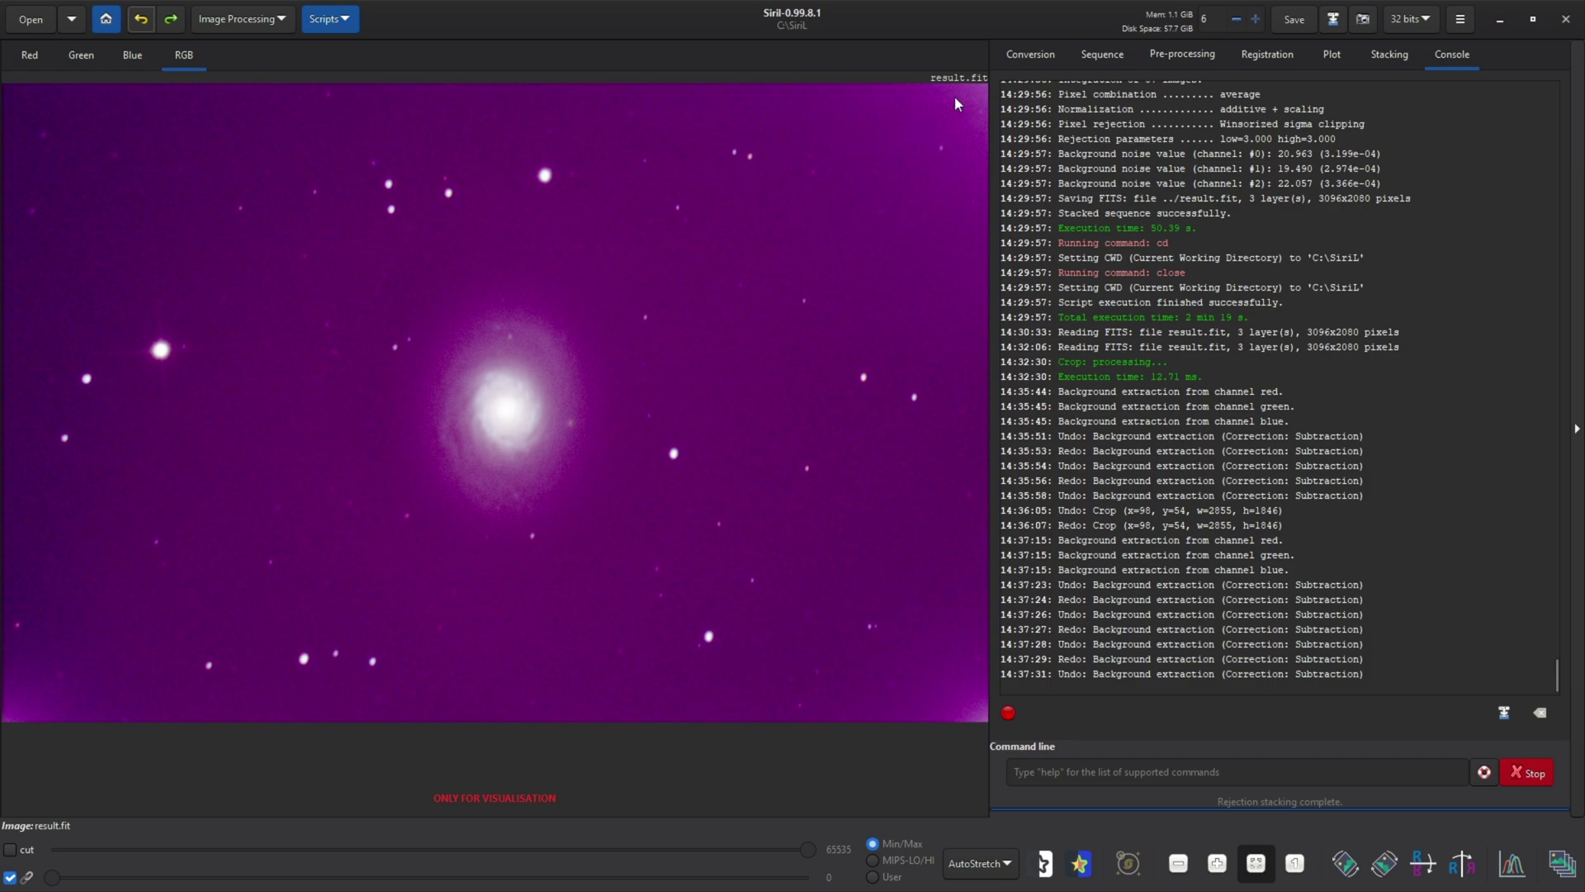
click(171, 20)
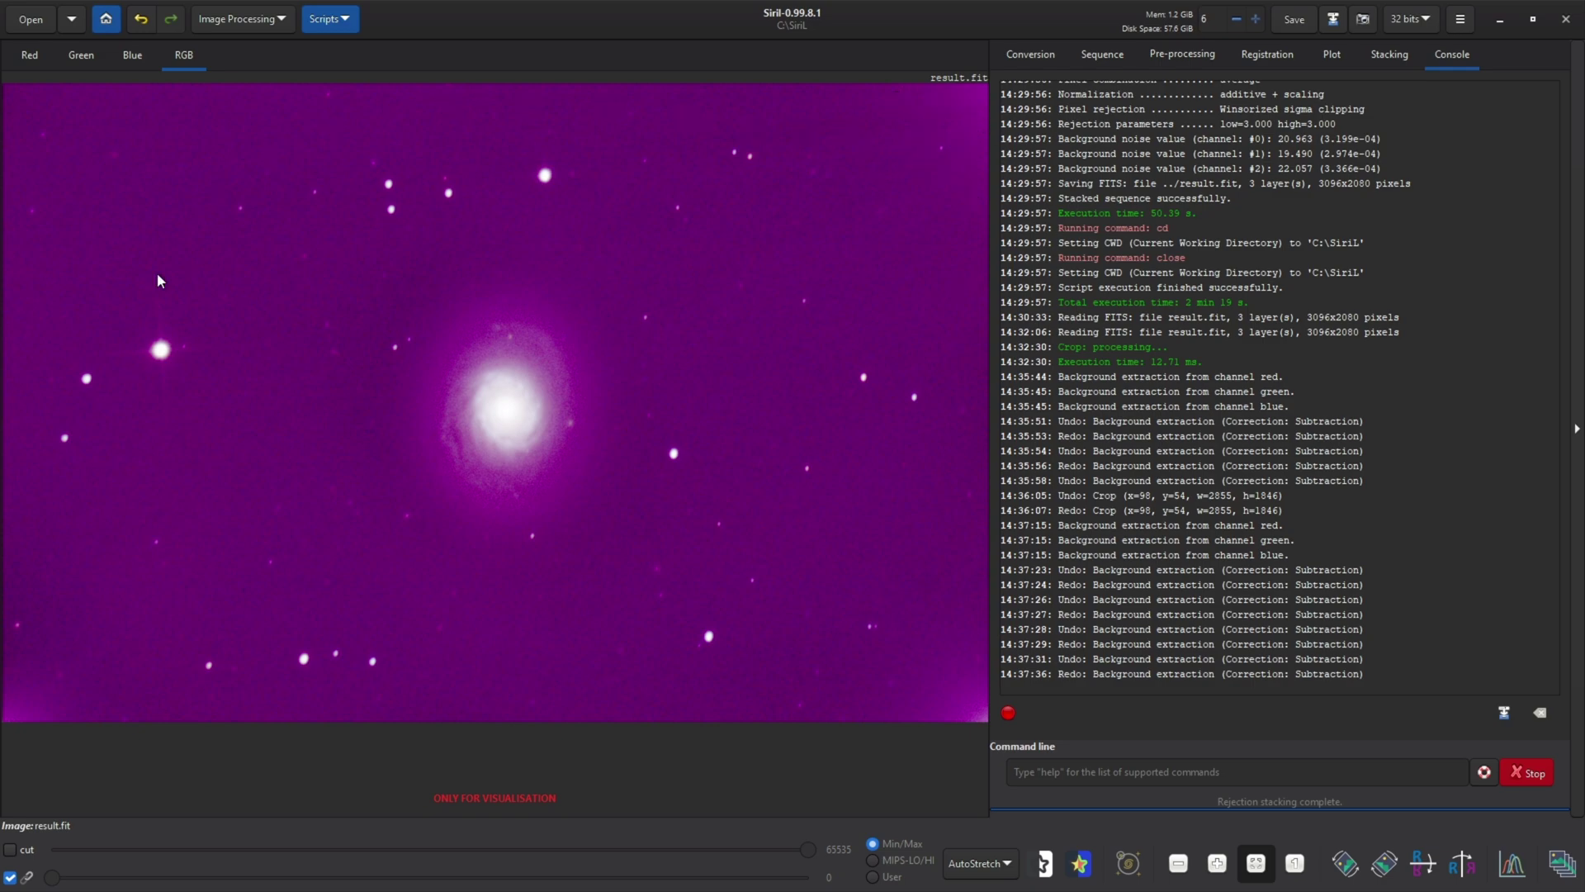
click(141, 19)
click(171, 19)
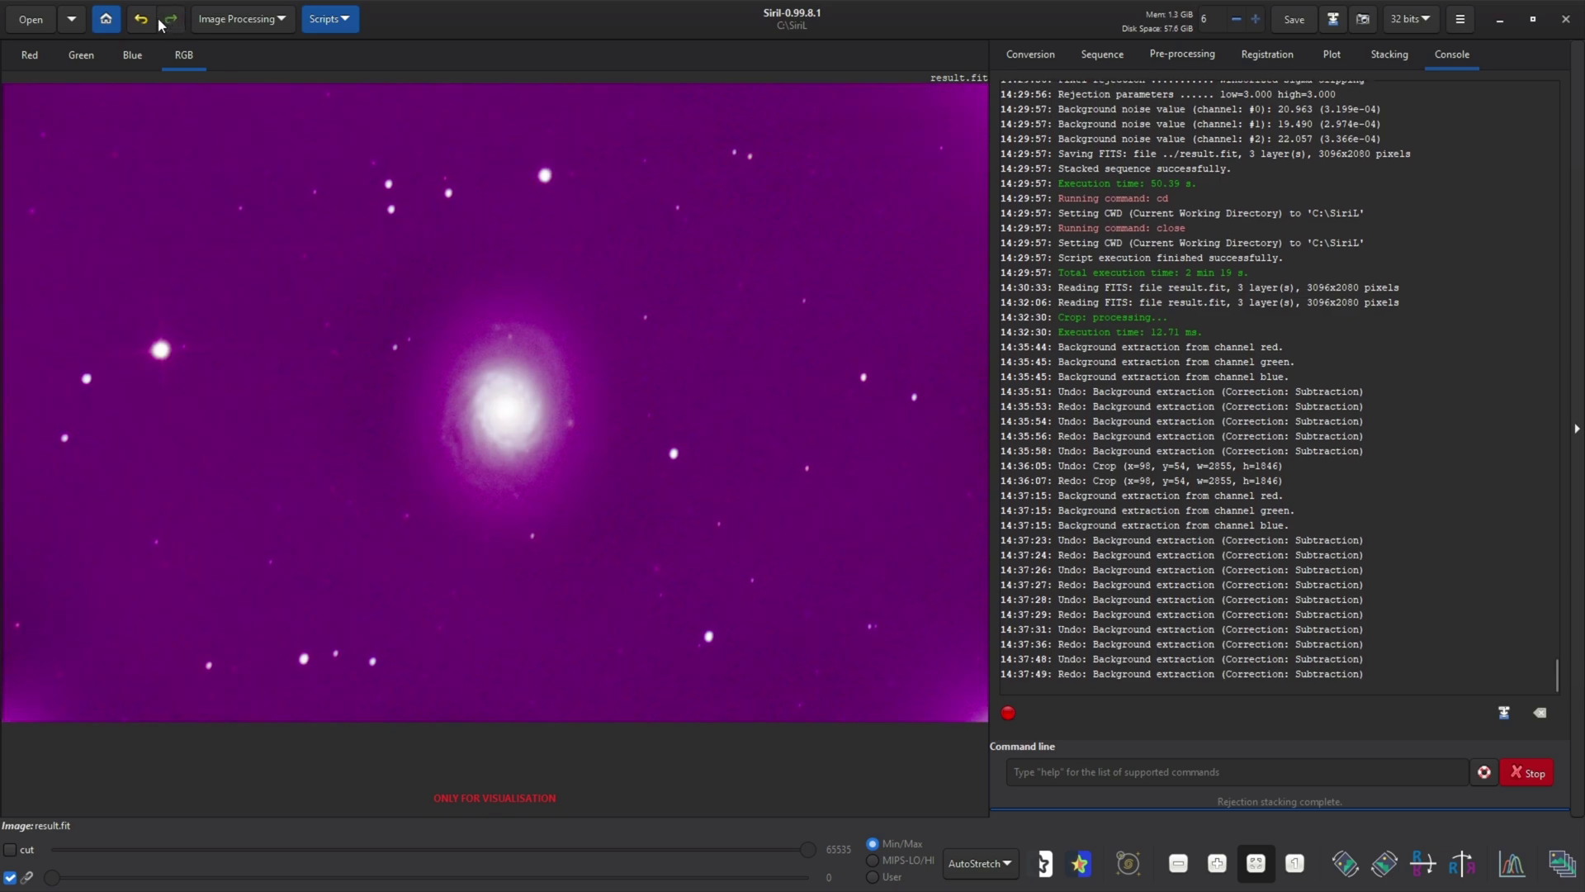
click(142, 20)
click(172, 20)
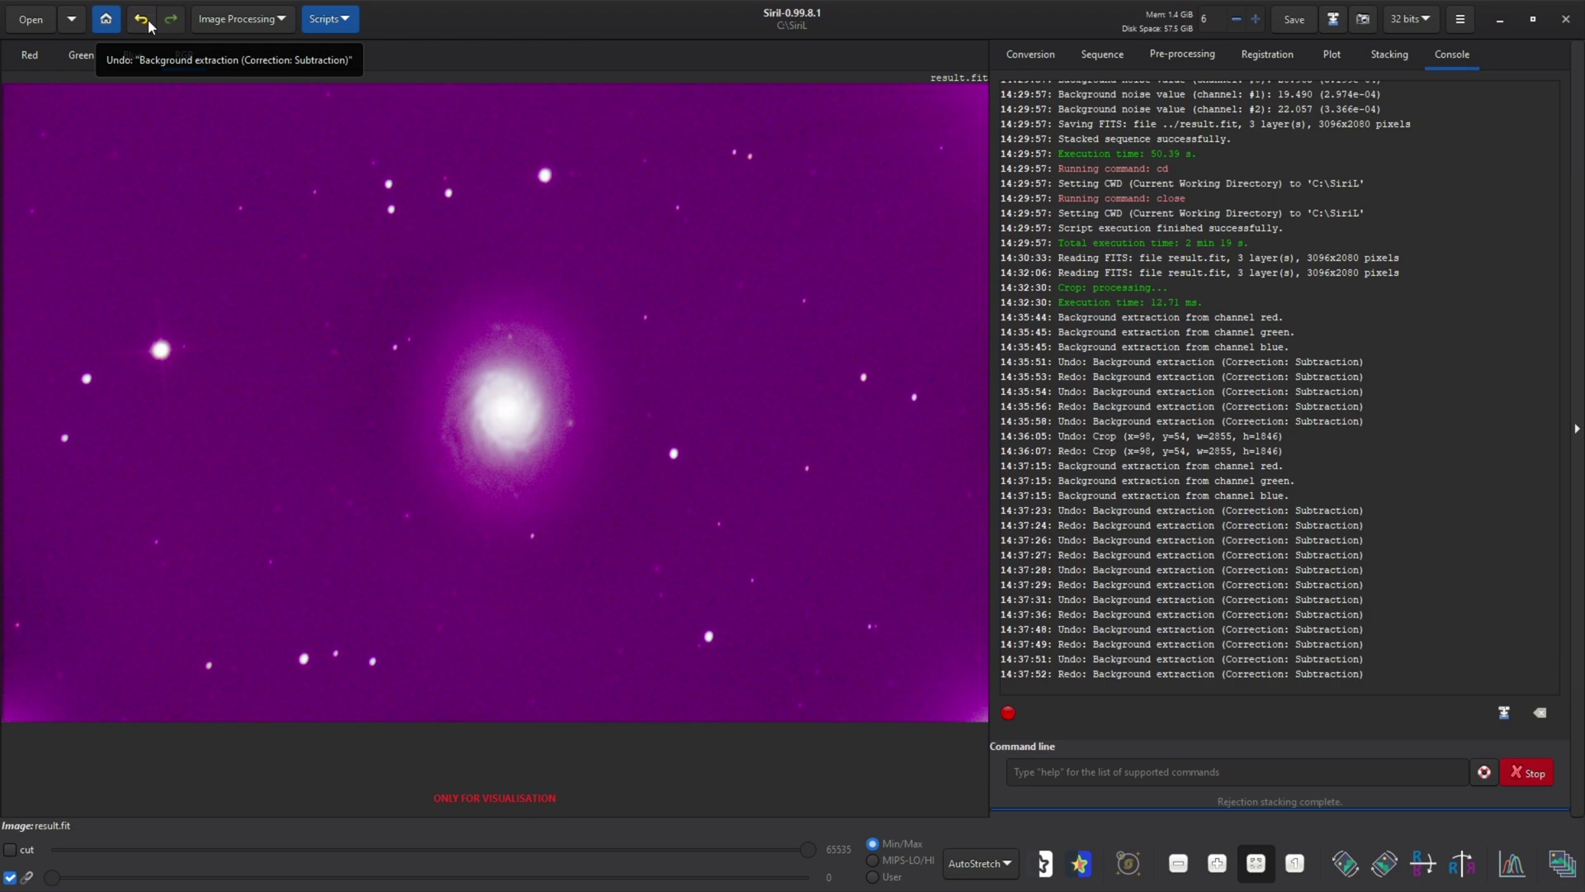
click(147, 19)
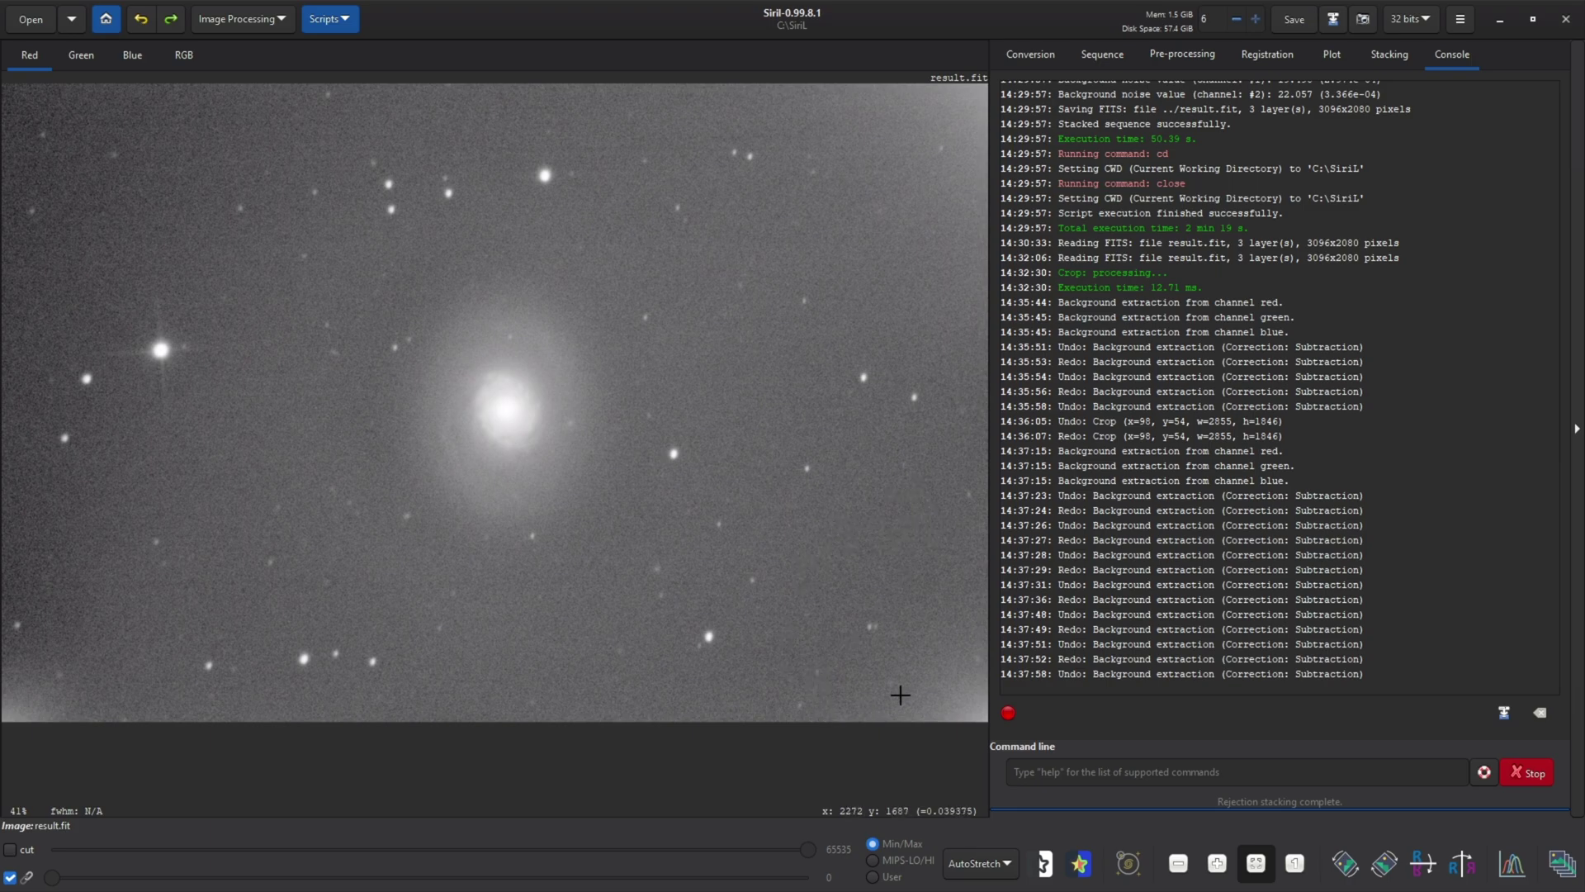
click(261, 24)
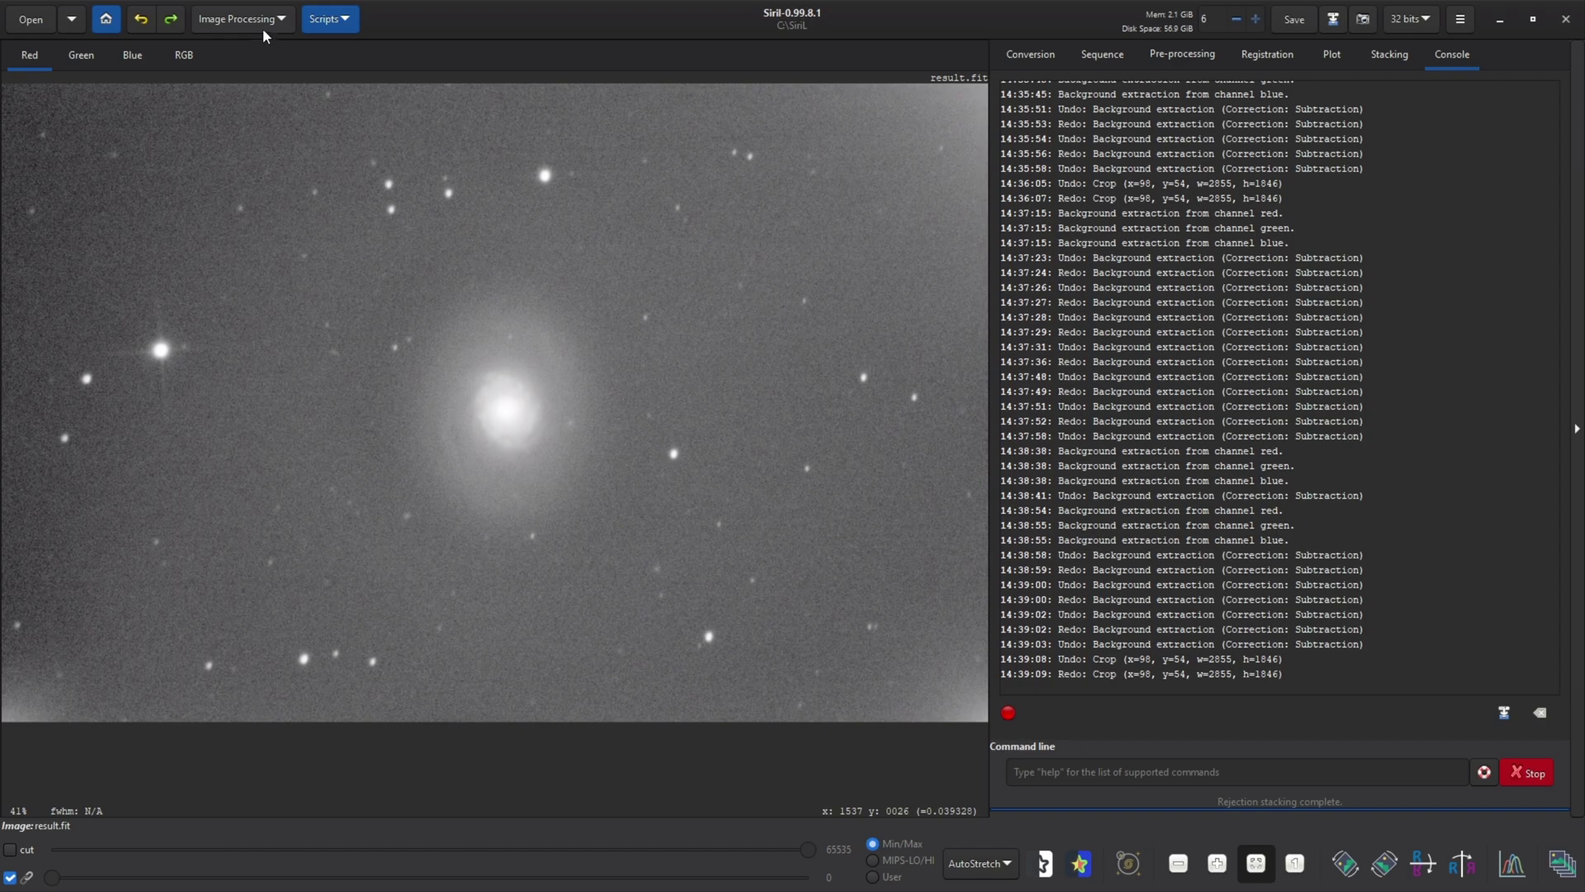
click(264, 22)
mouse_move(254, 101)
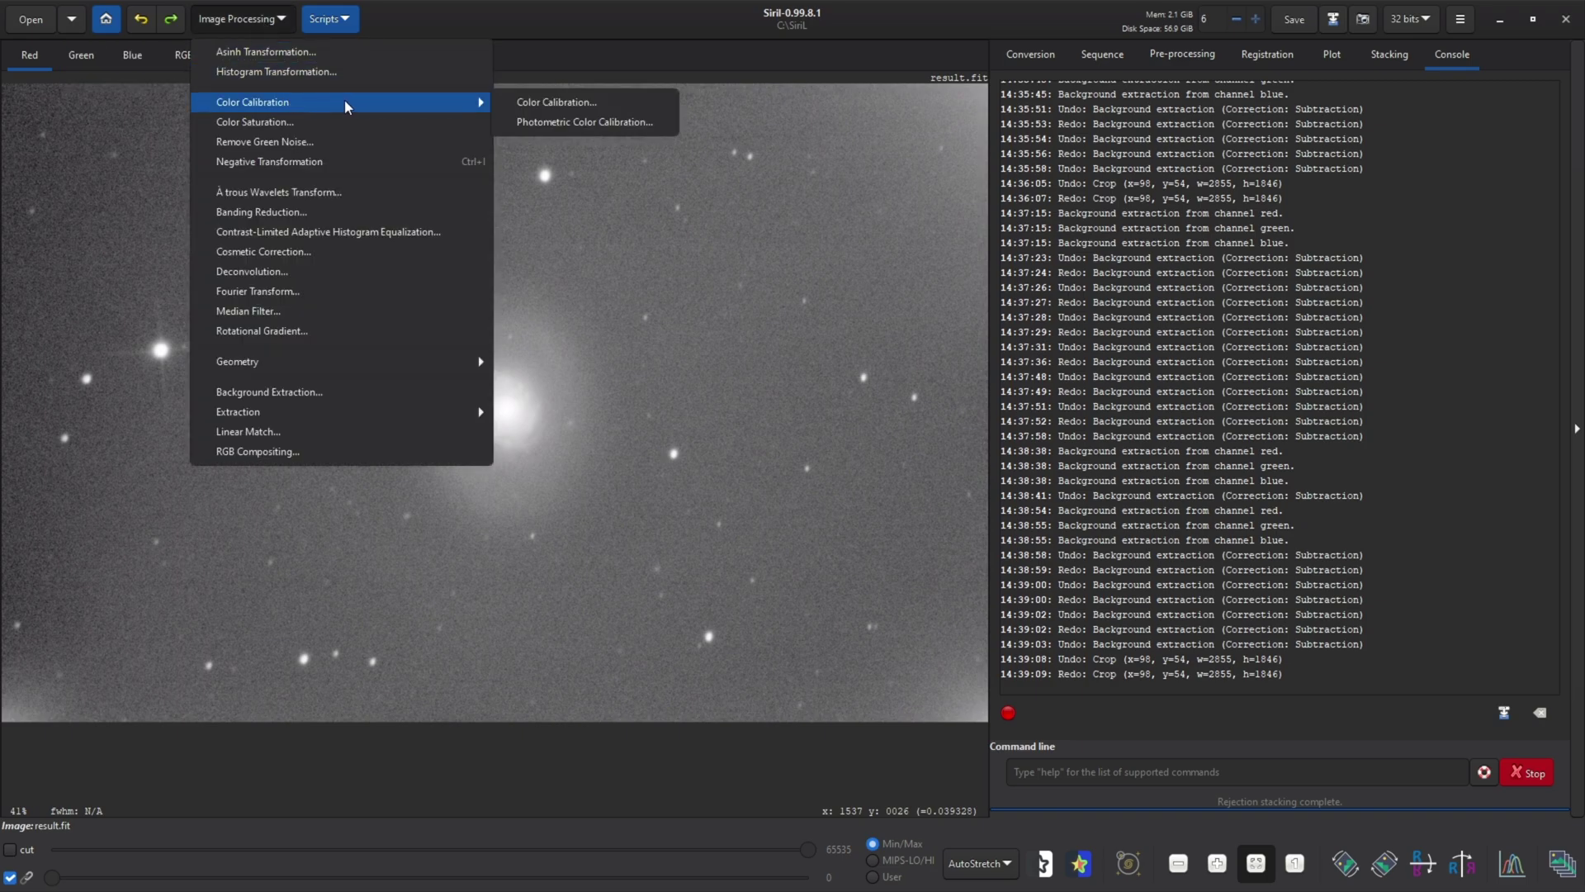
Step: Open Color Calibration and mark an empty sky patch at the upper left
click(558, 107)
drag(686, 175, 1152, 130)
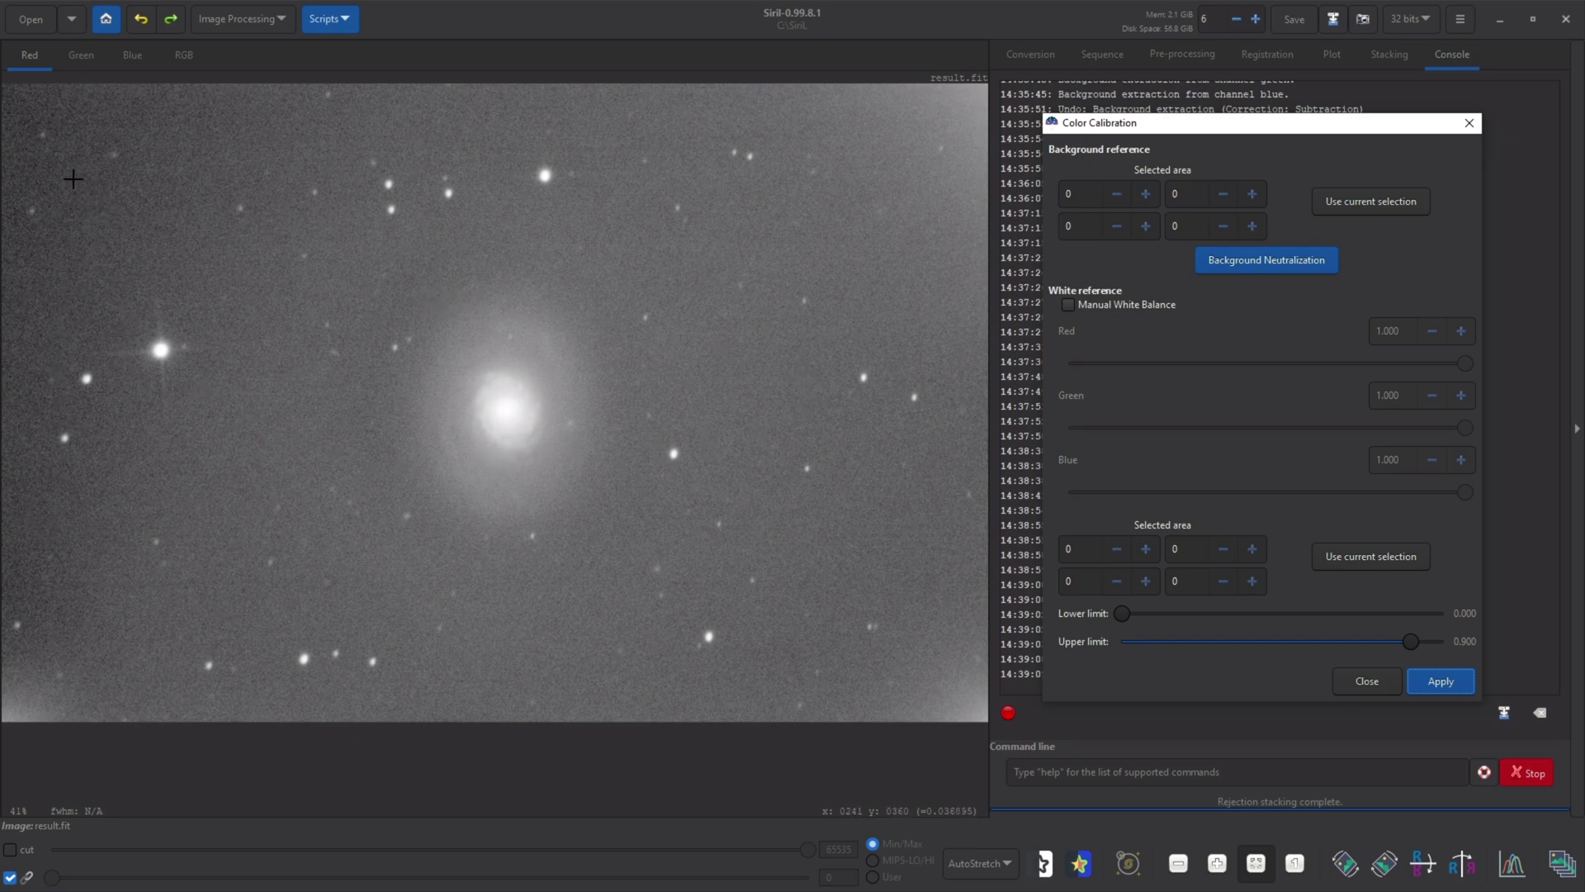
click(74, 182)
drag(75, 182, 200, 265)
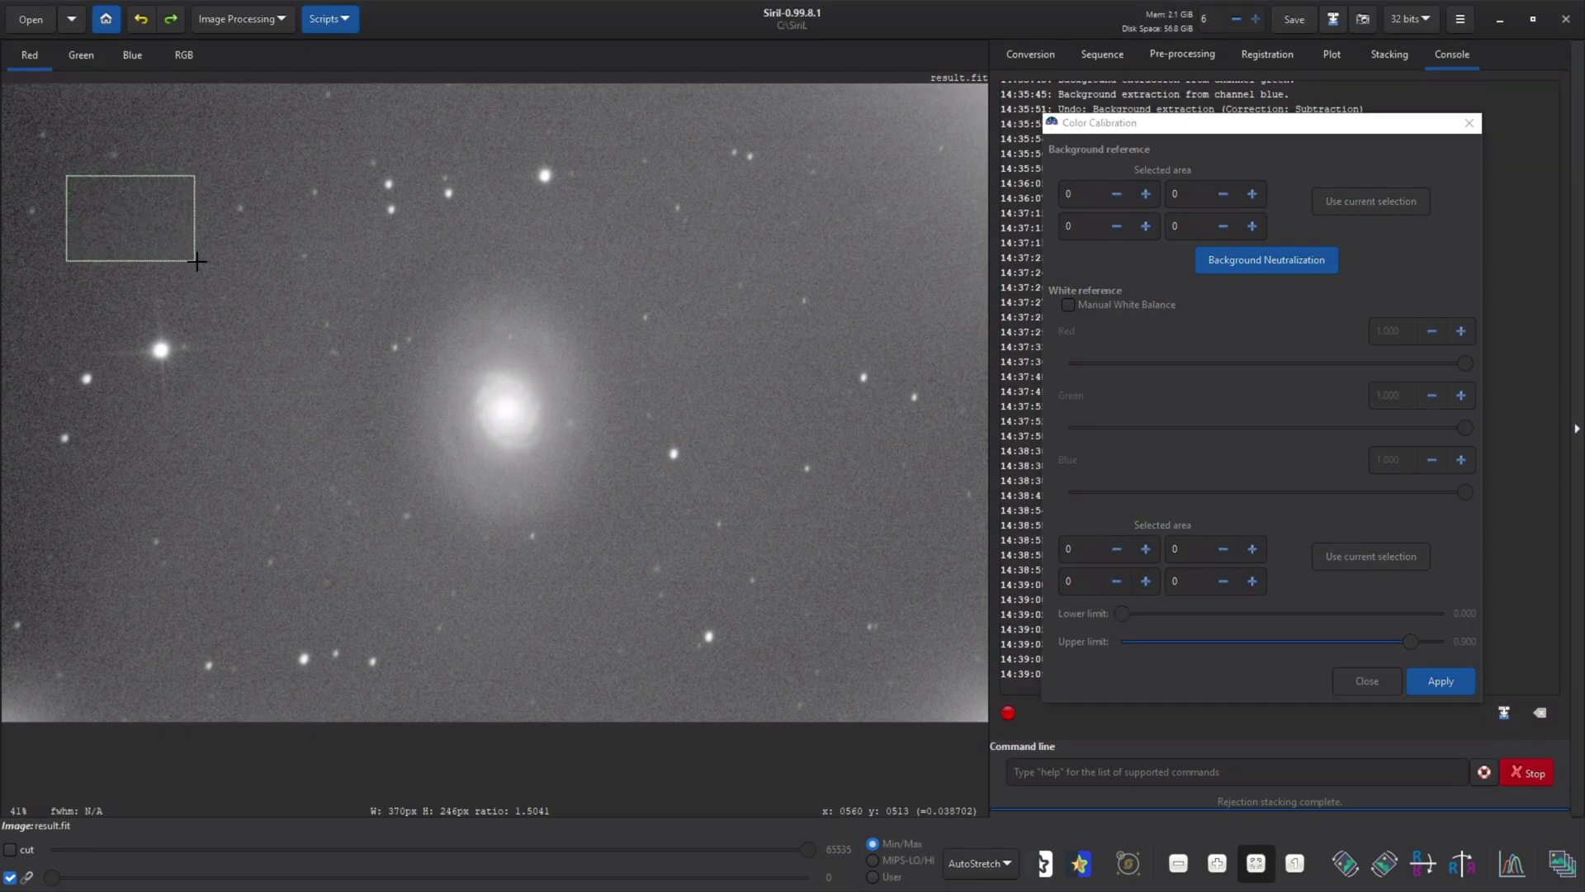
drag(200, 265, 209, 273)
drag(143, 229, 133, 222)
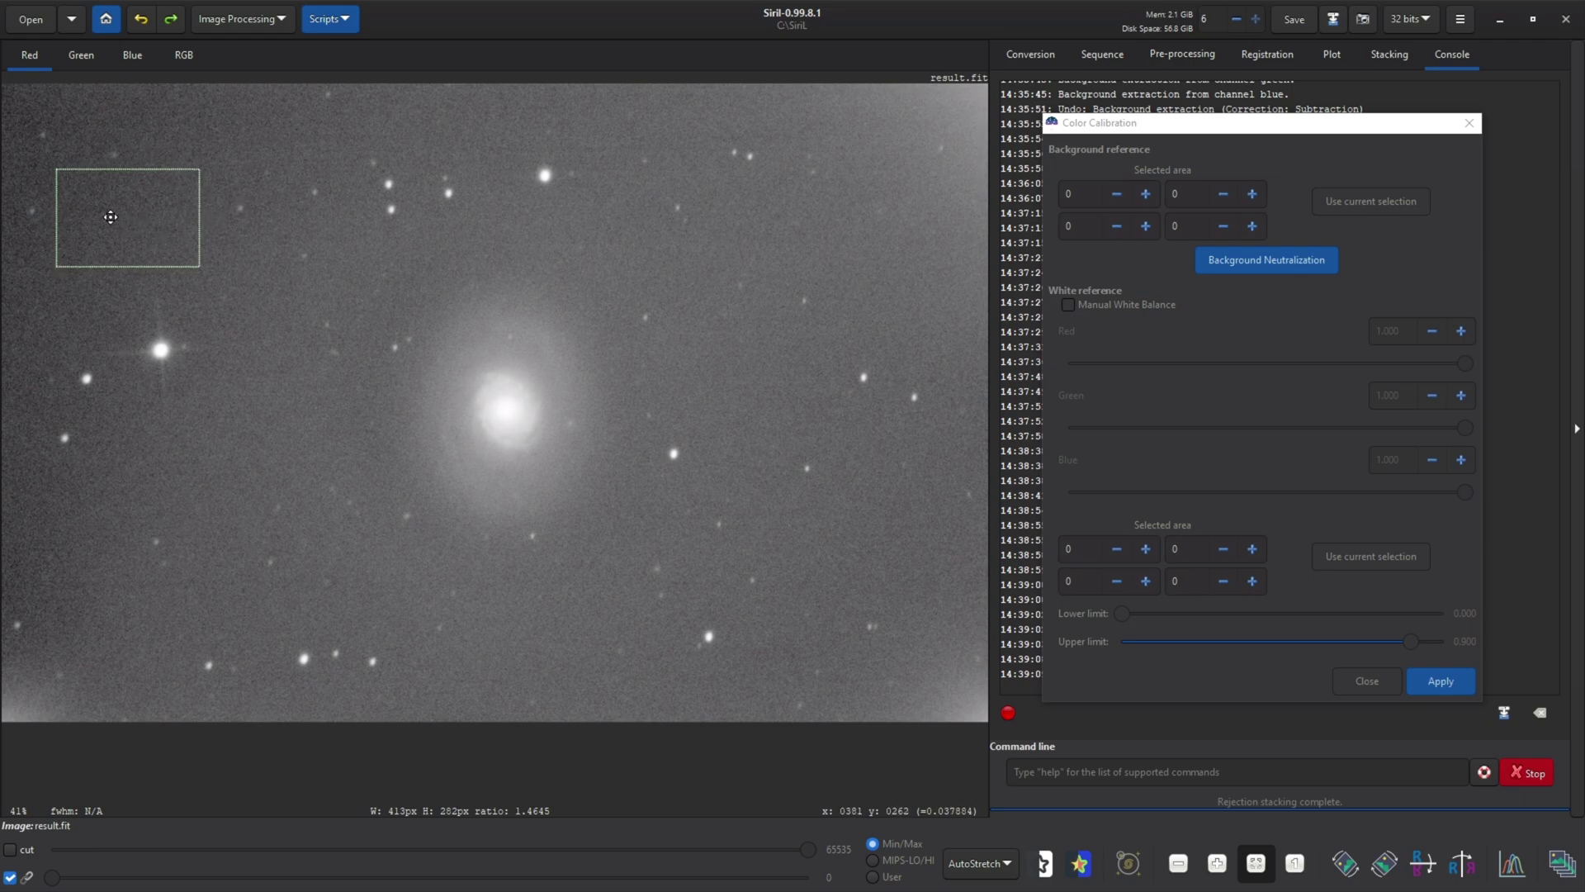
Step: Neutralize the background from that patch, view RGB, and compare via undo/redo
click(1363, 202)
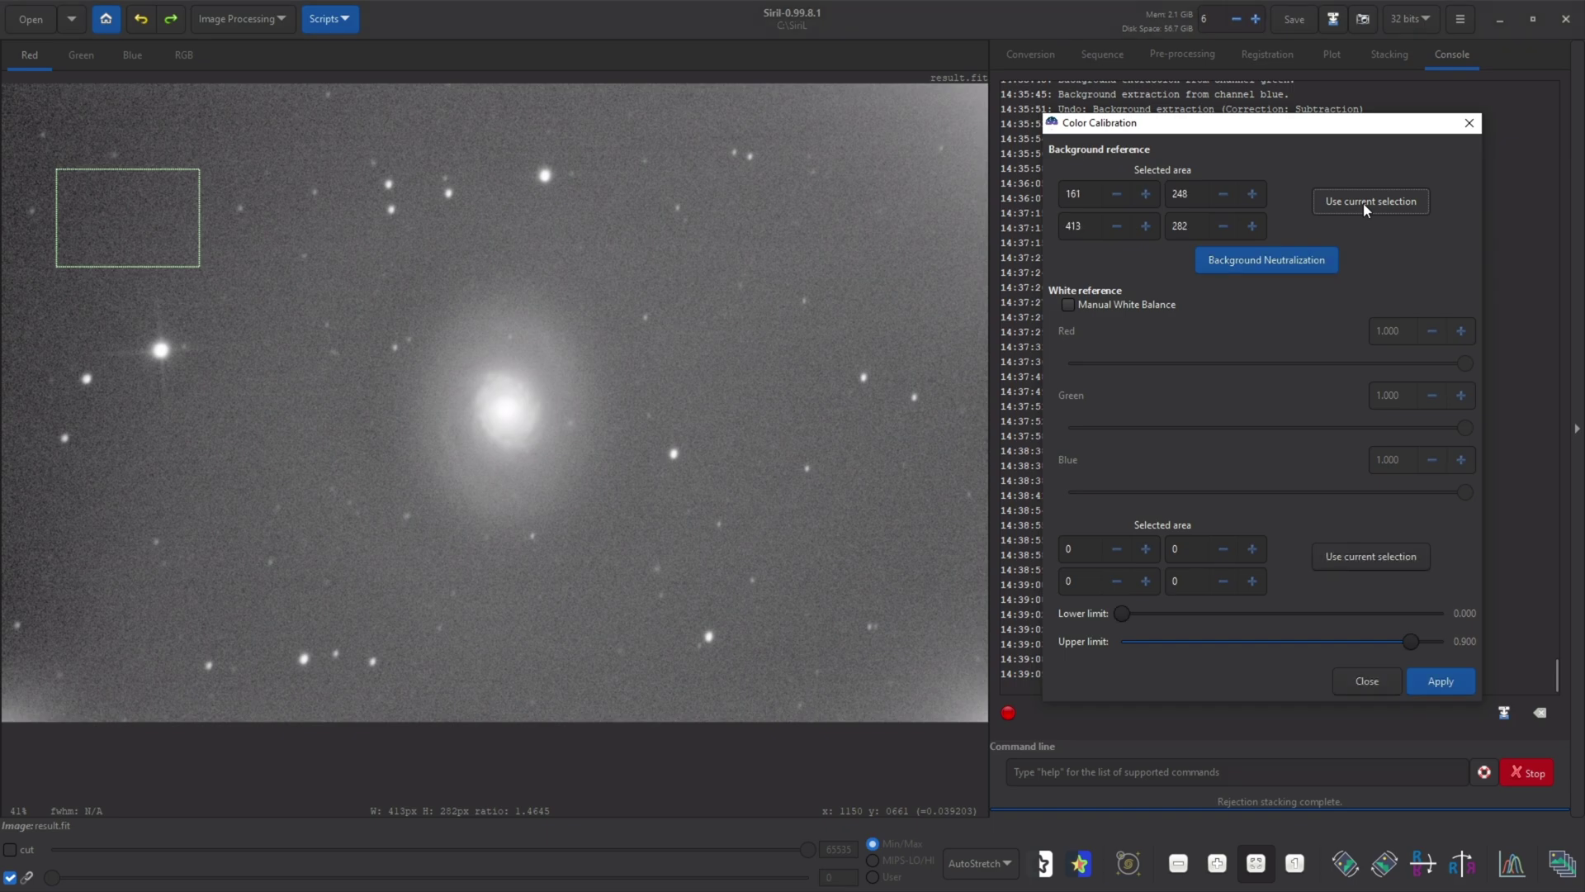
click(1250, 263)
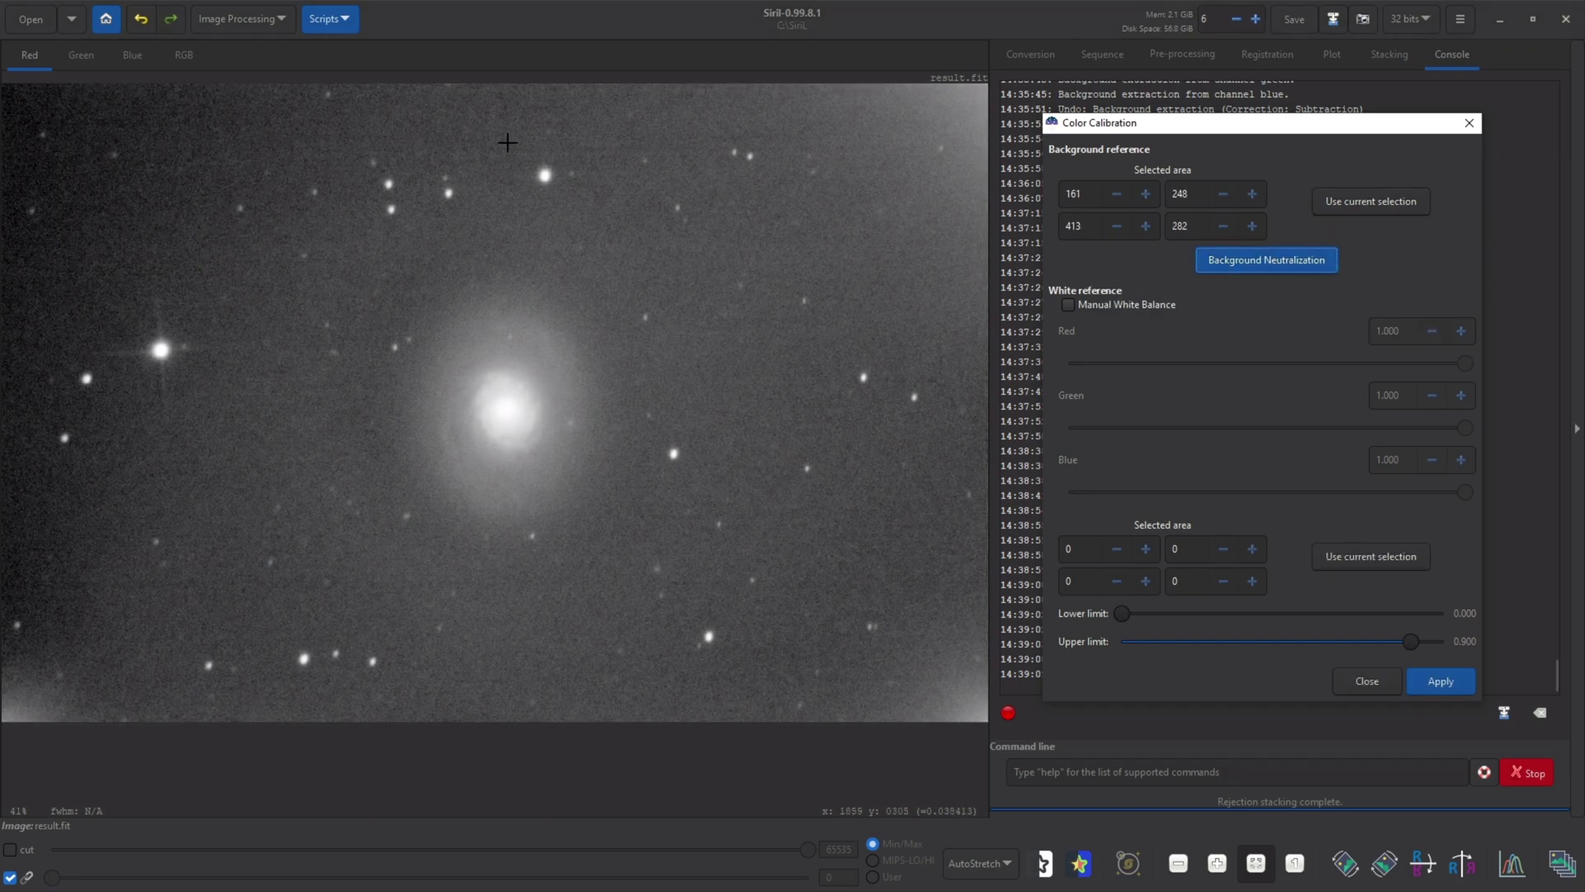
click(185, 52)
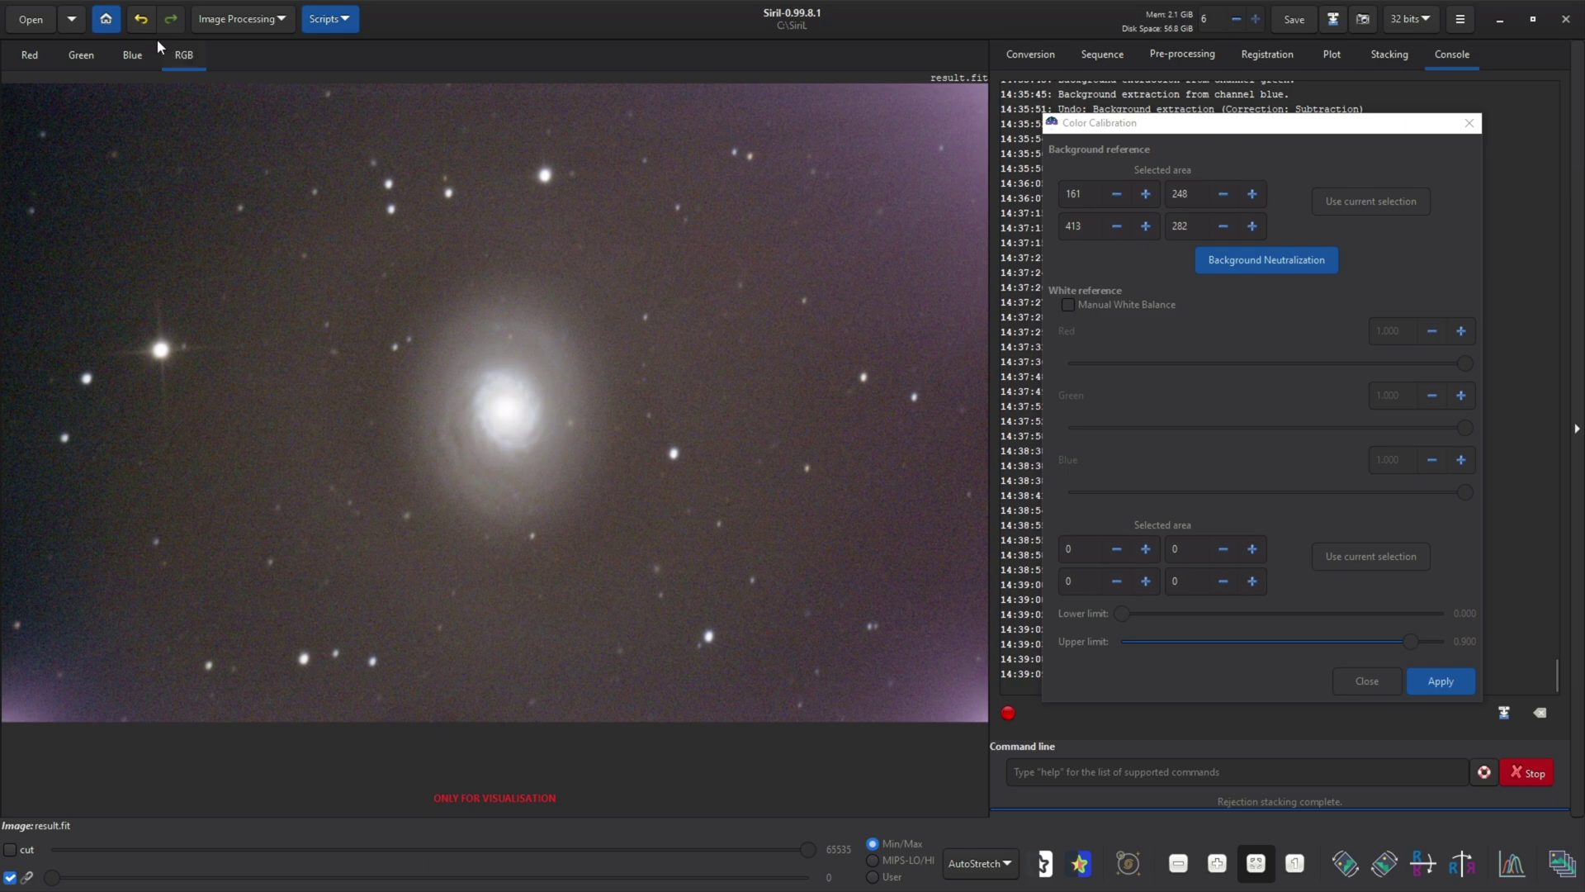
click(143, 21)
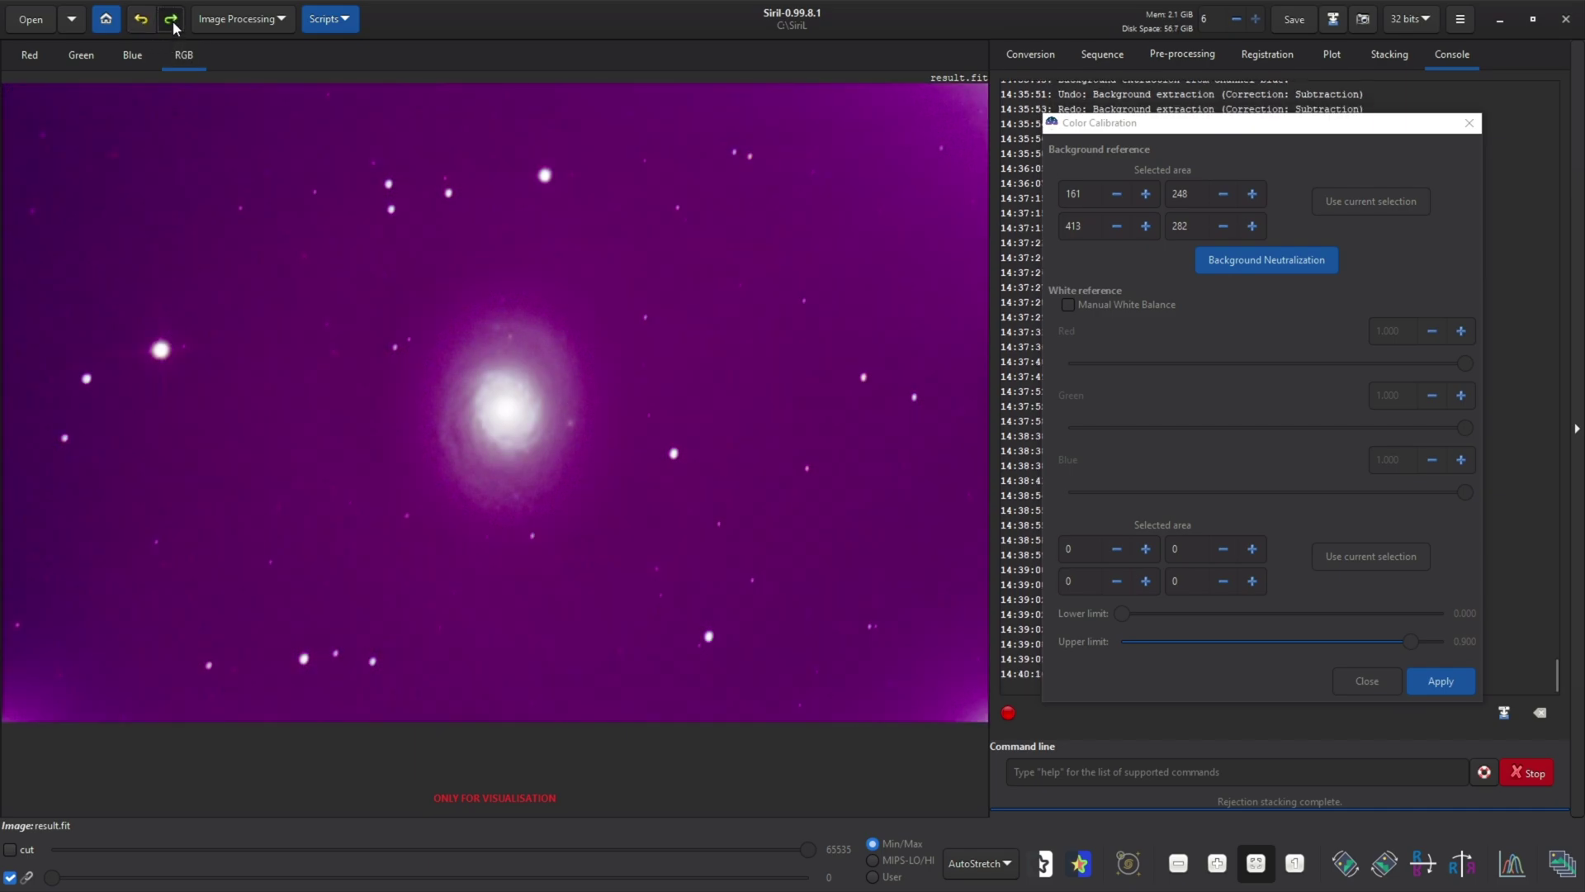
click(172, 21)
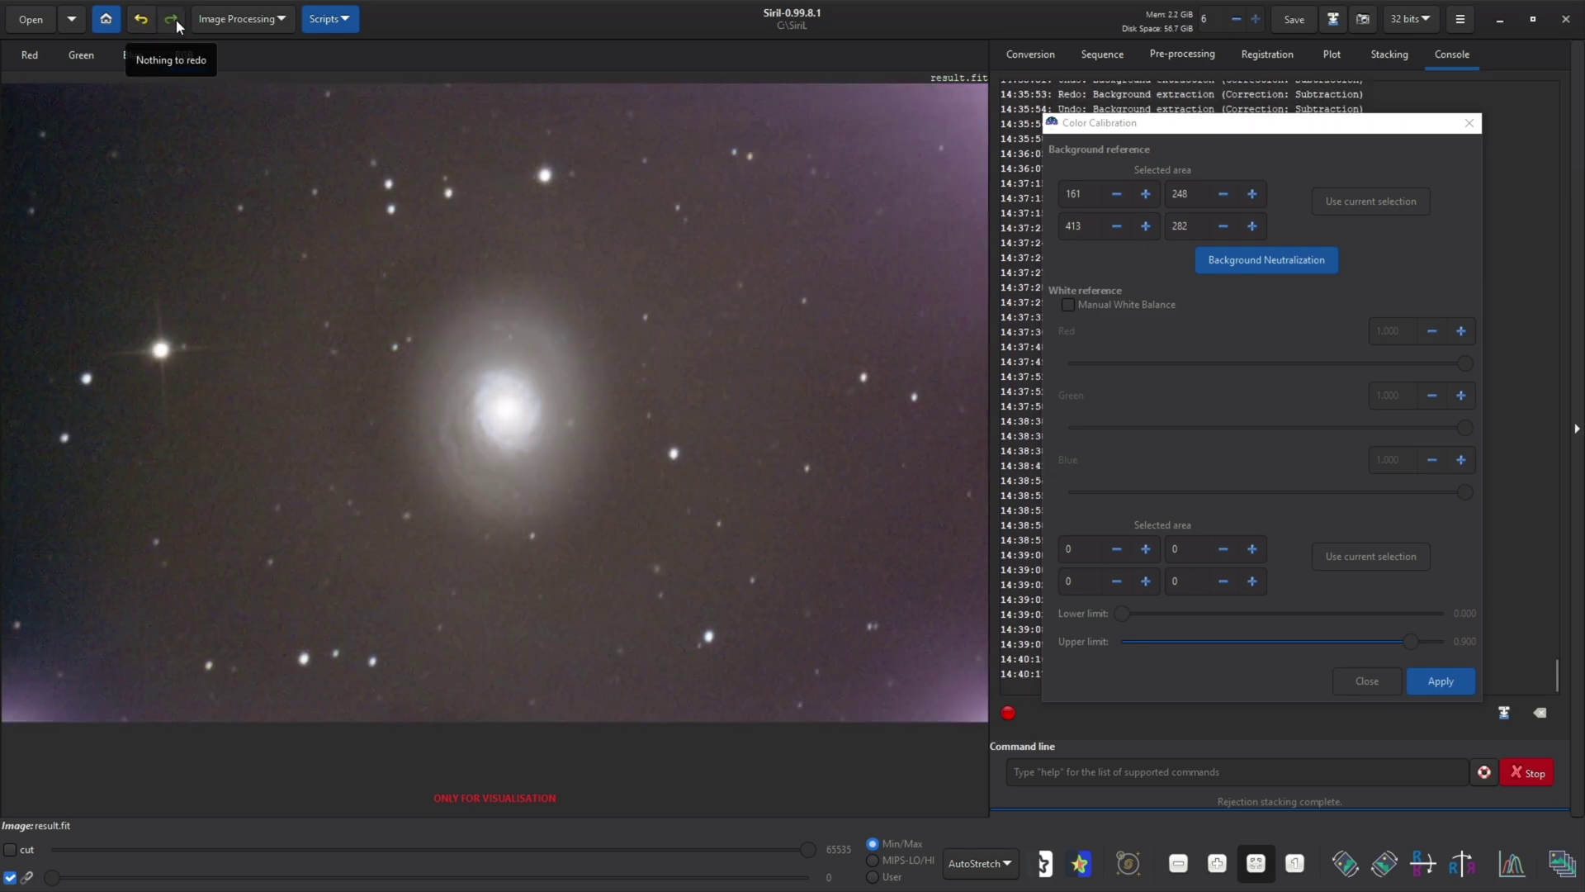
click(139, 19)
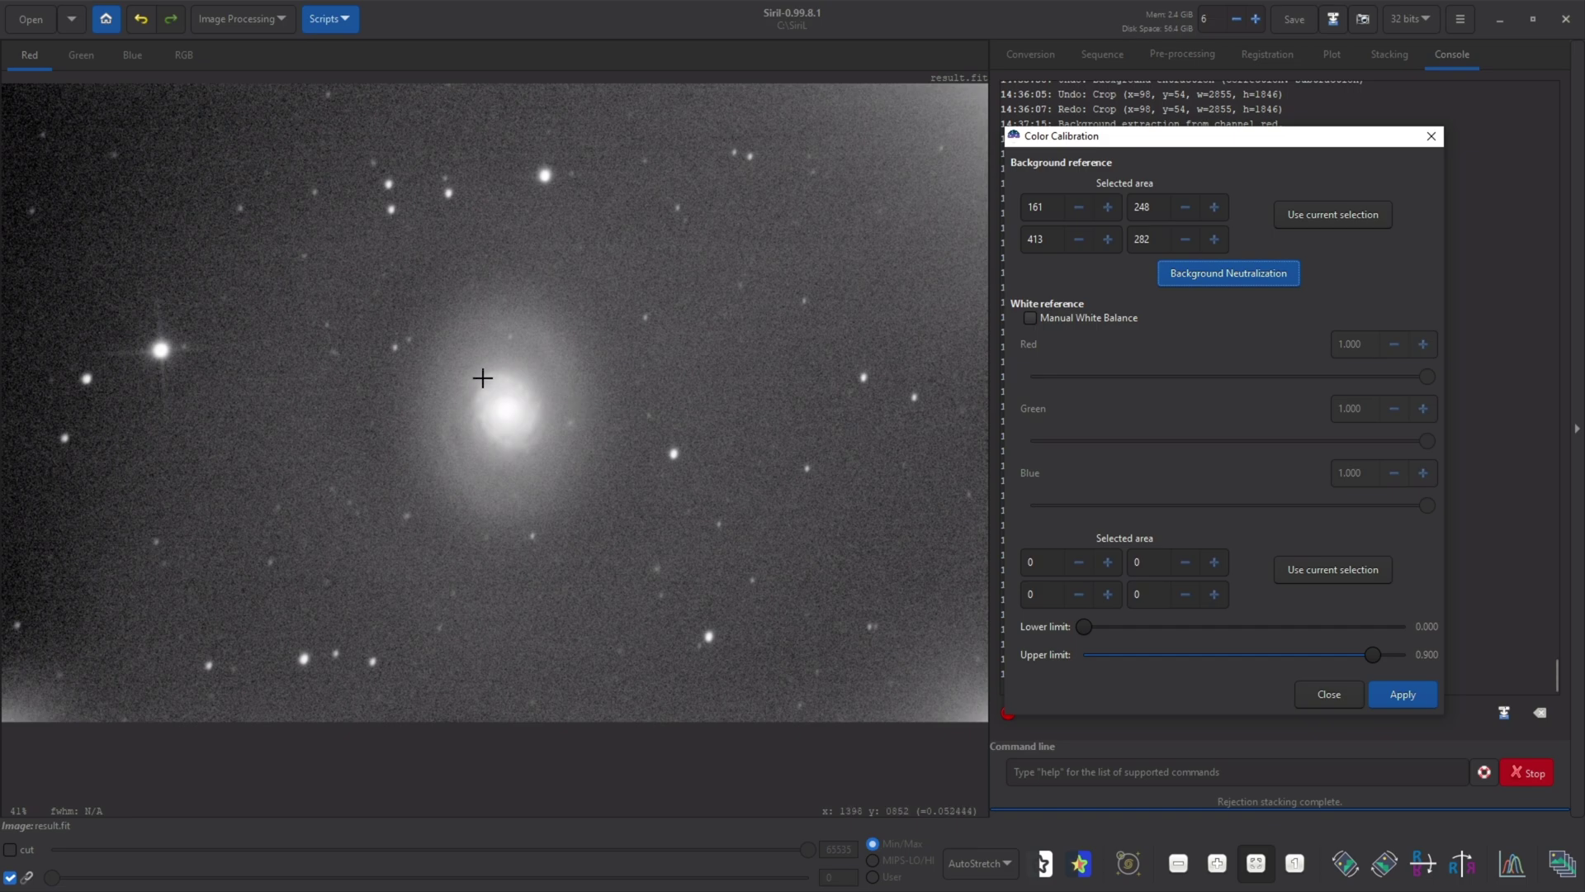
Step: Mark the galaxy core and dismiss the missing-selection warning
click(474, 361)
mouse_move(474, 368)
mouse_down()
mouse_move(540, 460)
mouse_move(507, 407)
mouse_up()
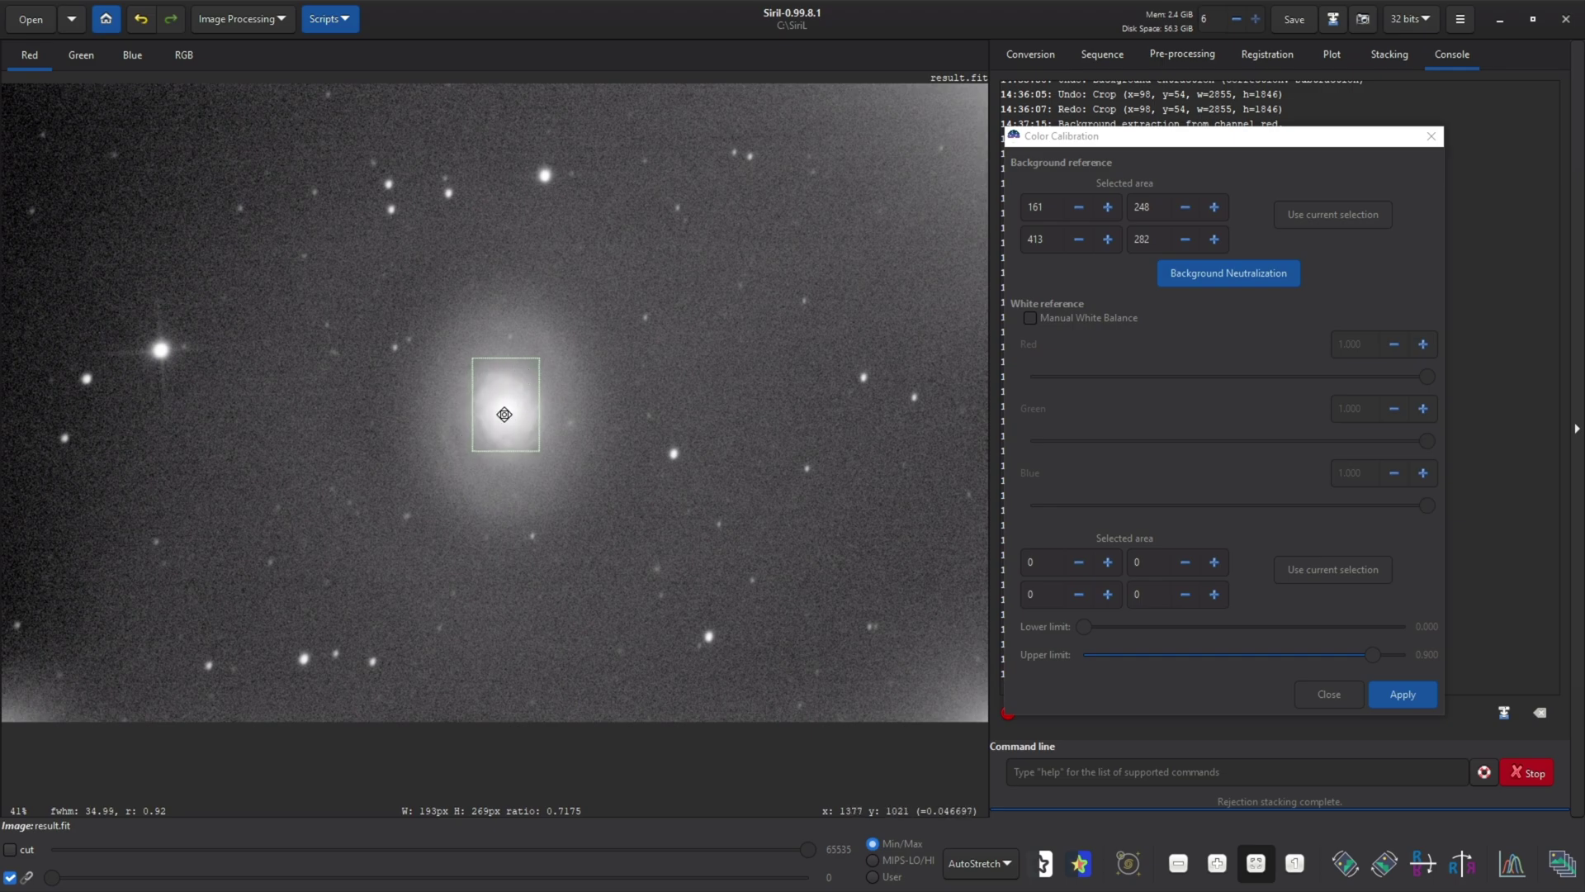
click(1377, 697)
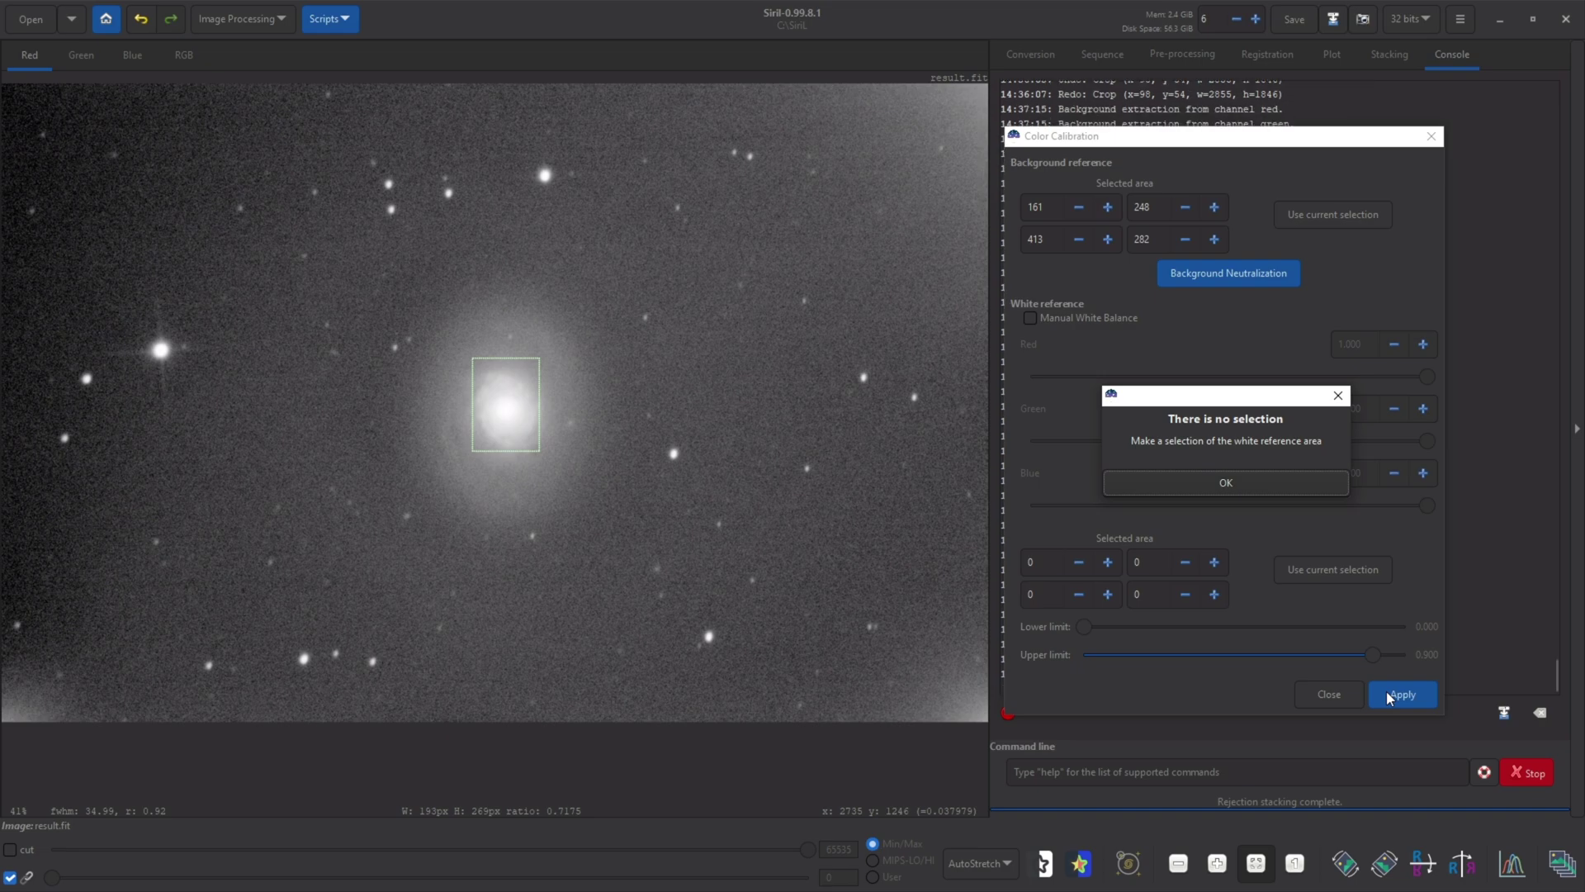
click(1216, 480)
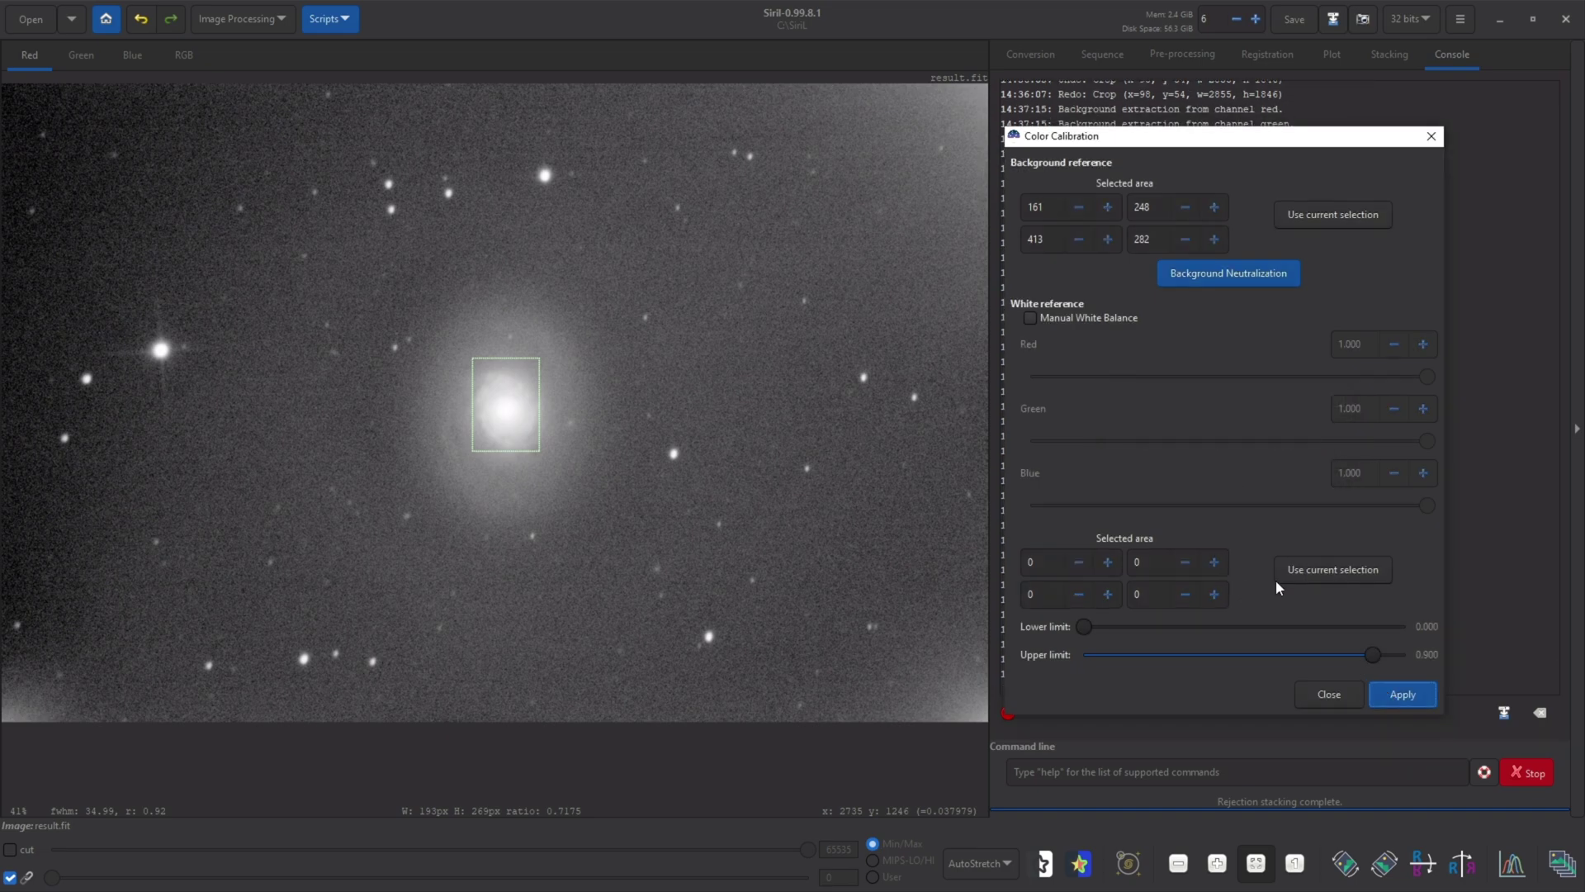
Step: Apply colour calibration with the core as white reference, comparing via undo/redo
click(1302, 569)
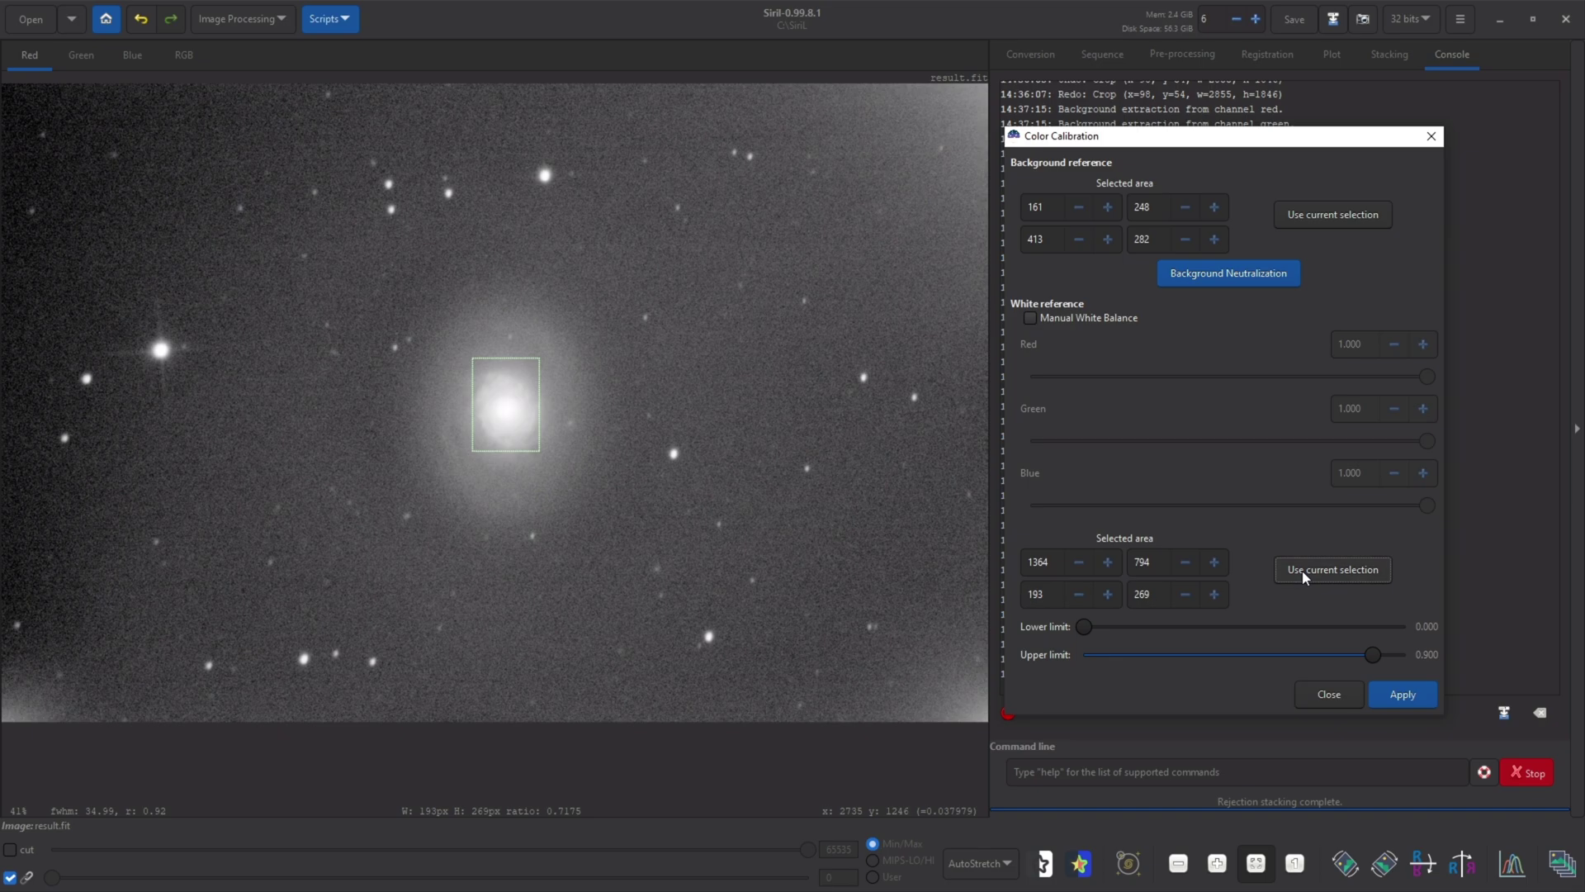
click(1377, 693)
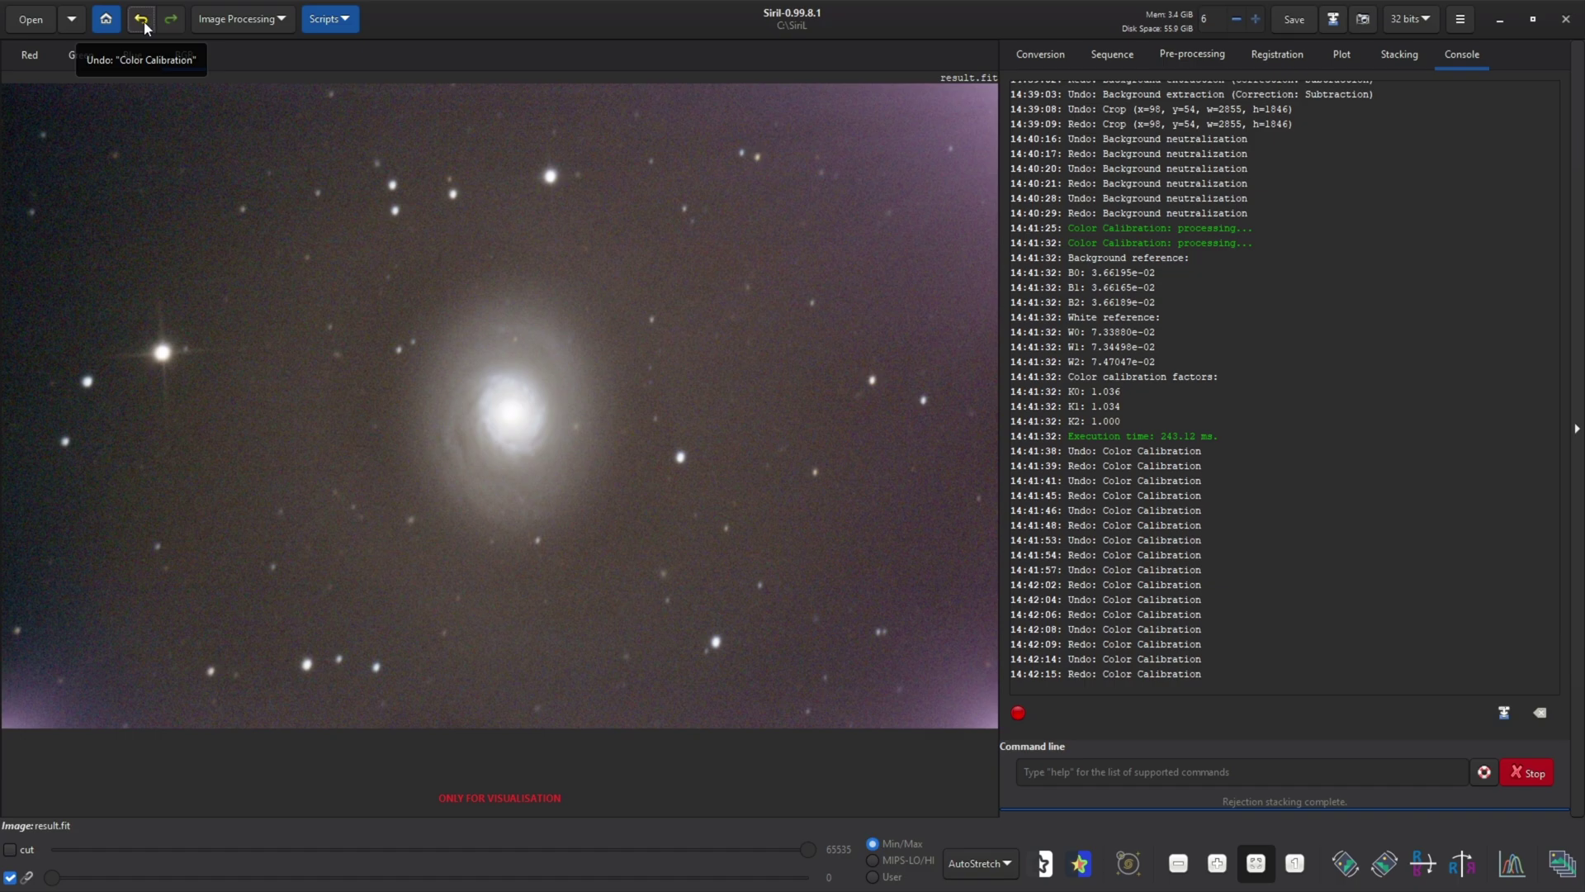
click(143, 21)
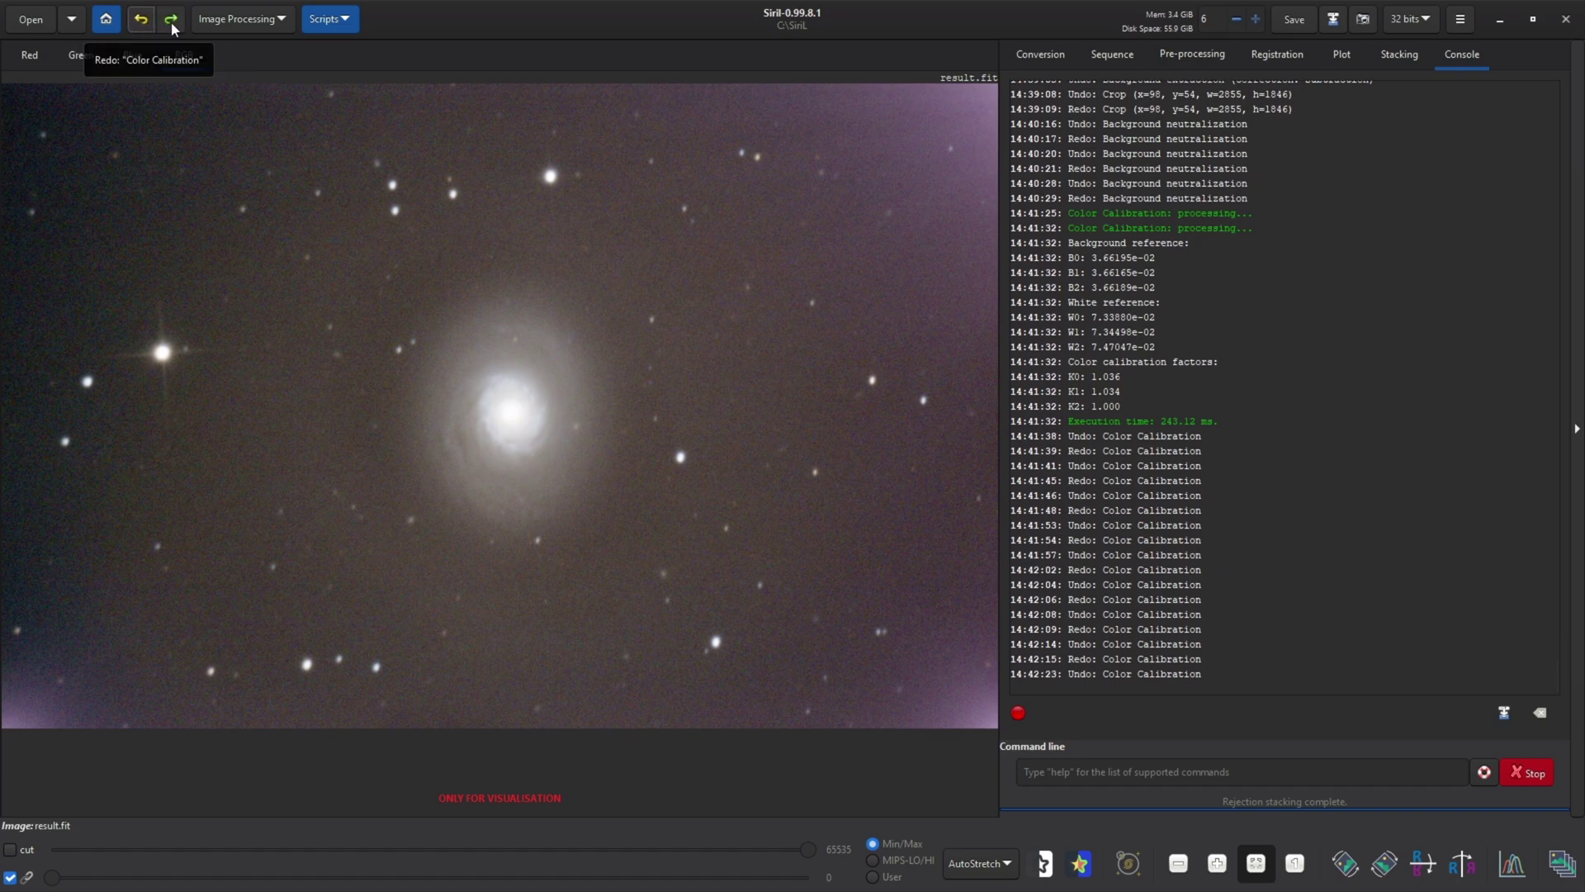
click(172, 21)
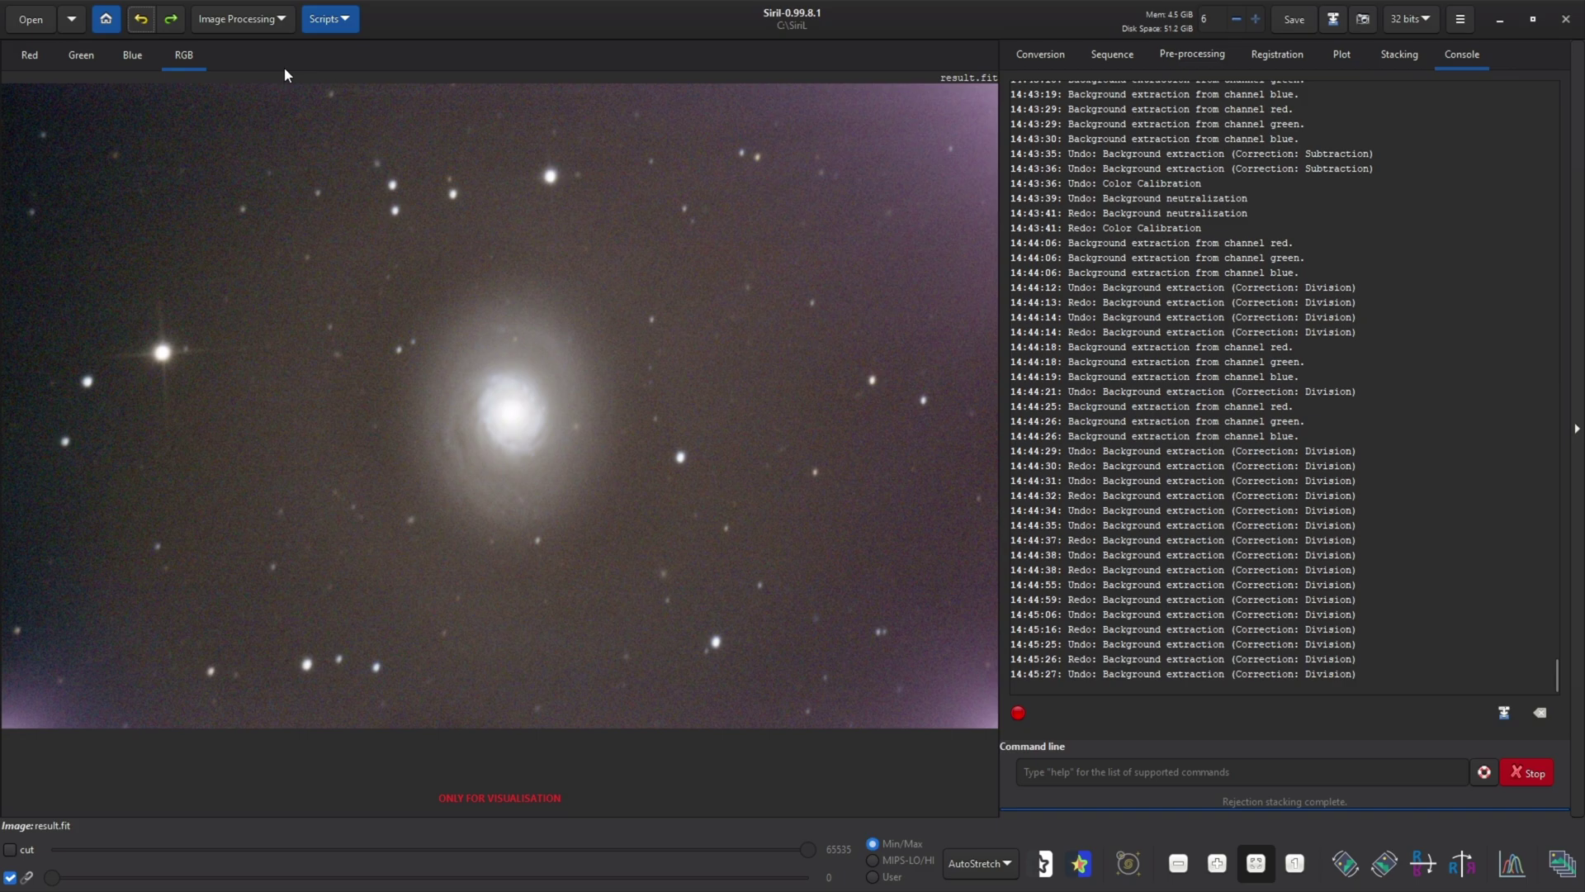
Step: Apply Color Saturation with amount 0.30 and background factor 1.00
click(257, 22)
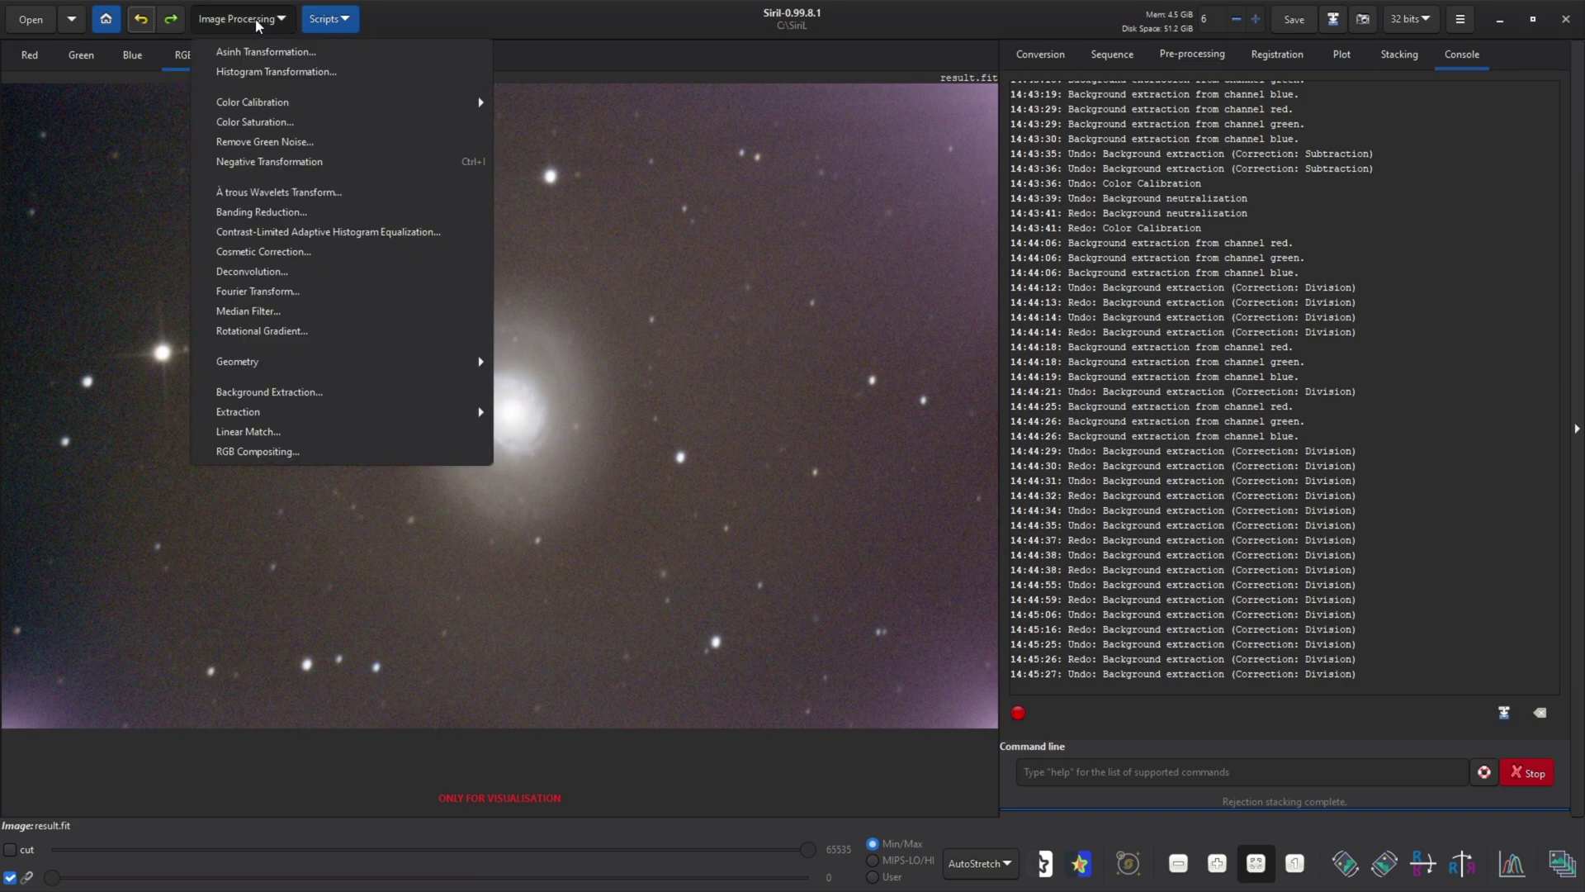
click(260, 122)
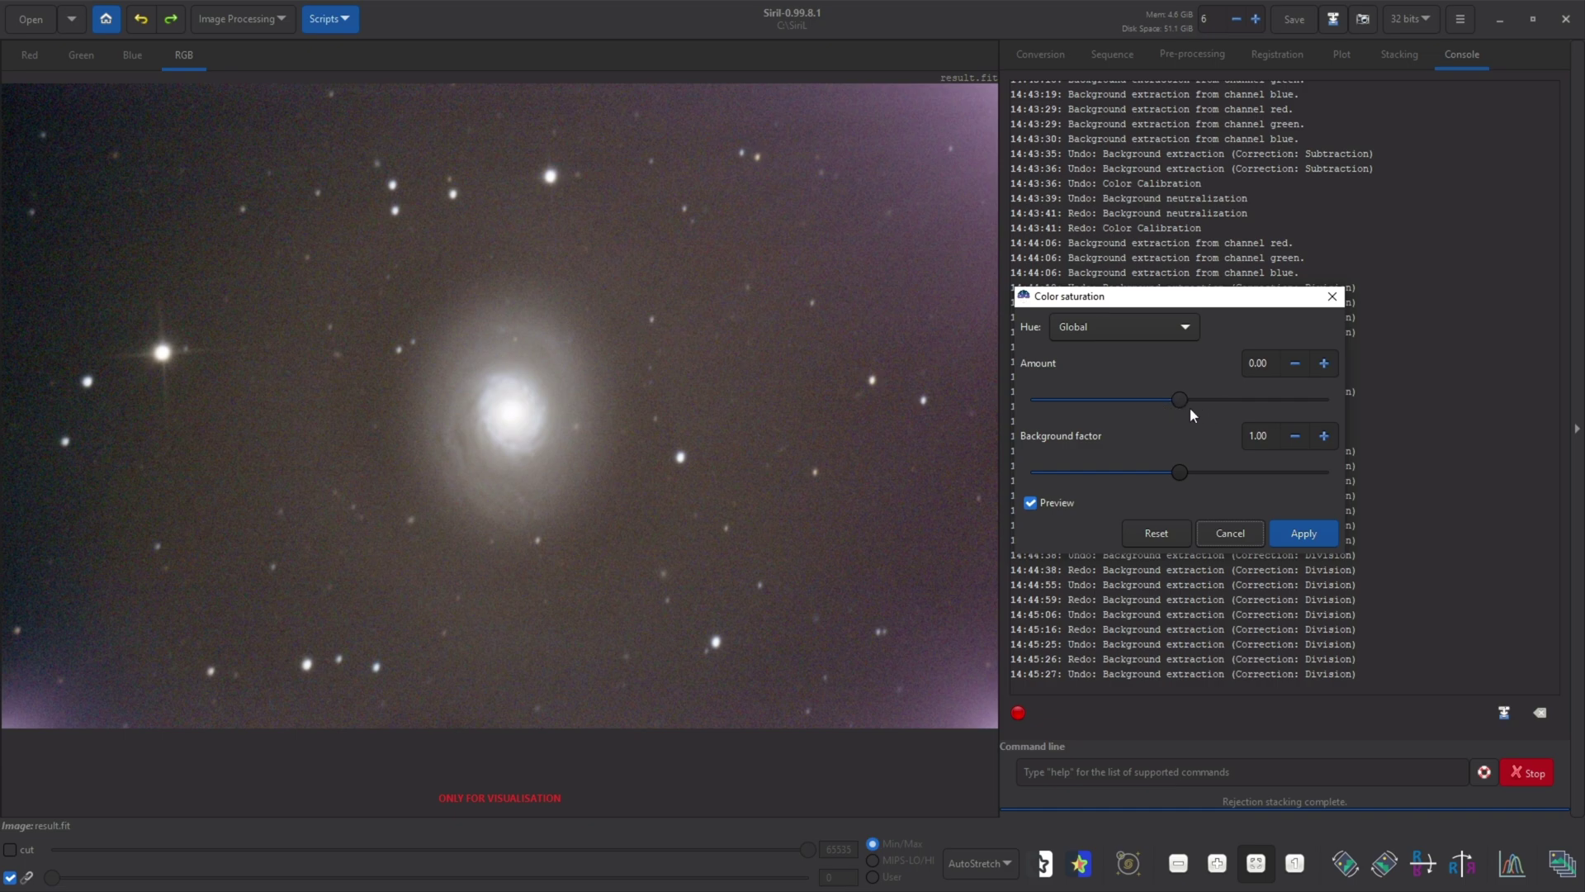
drag(1182, 398, 1228, 397)
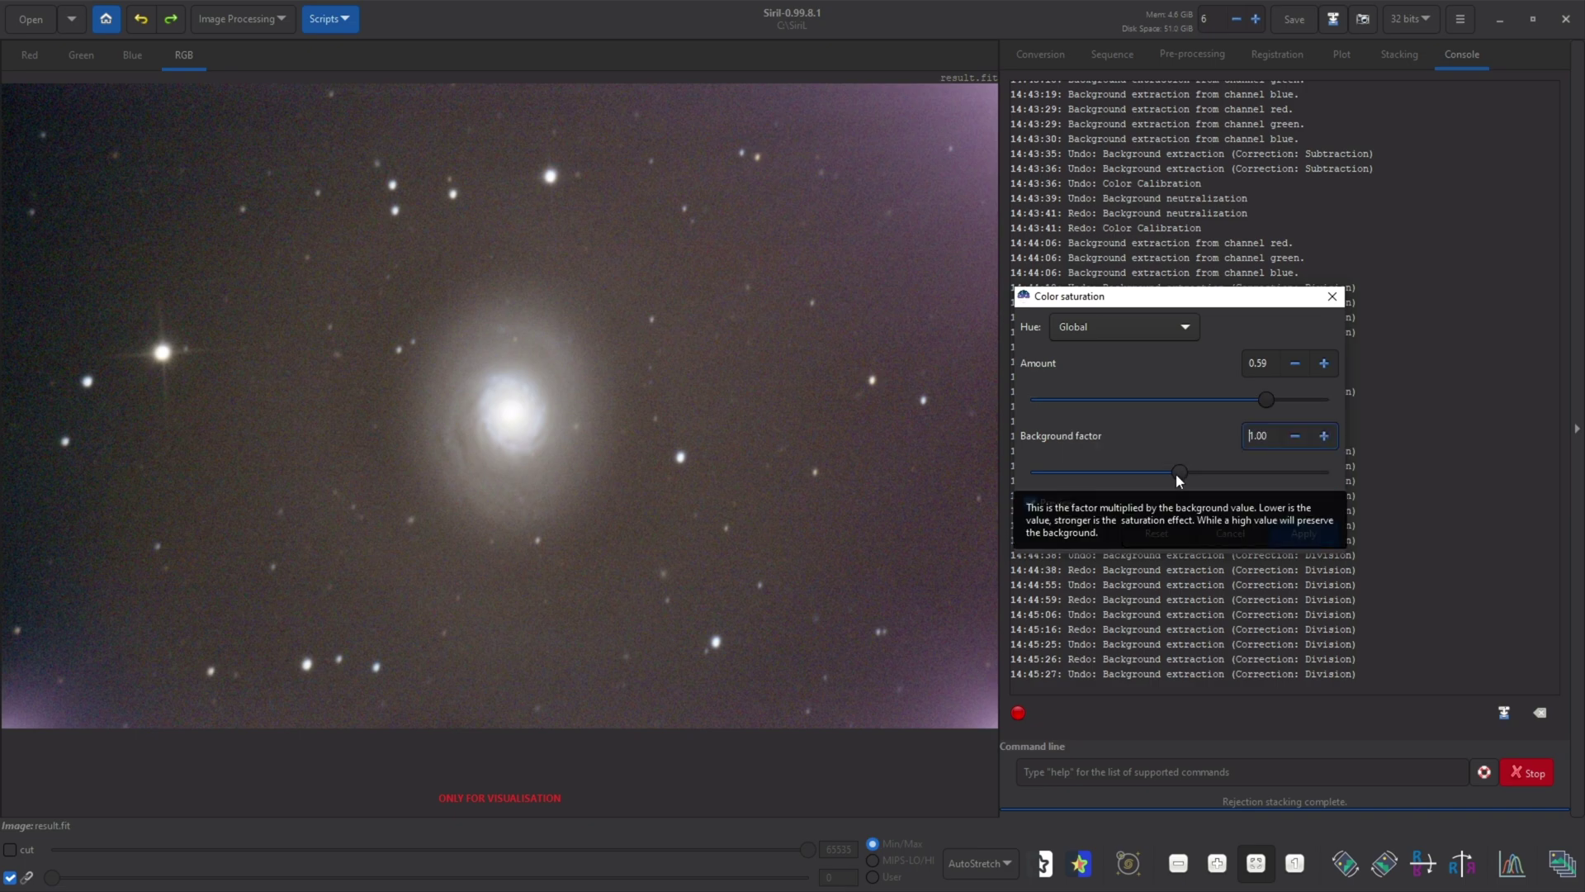
drag(1175, 474, 1207, 471)
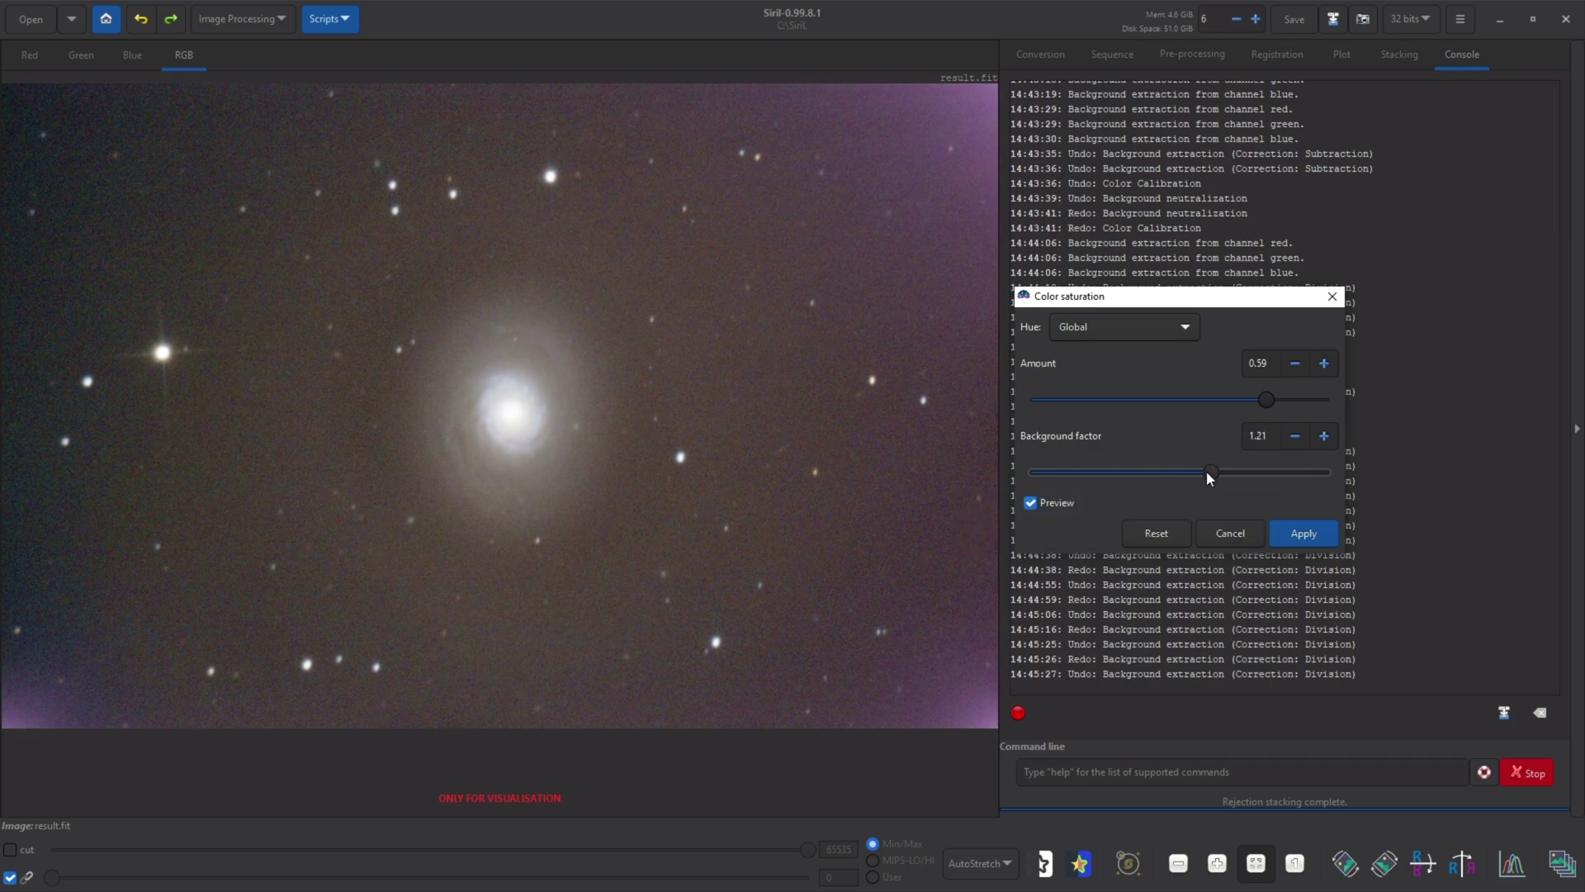
click(1156, 532)
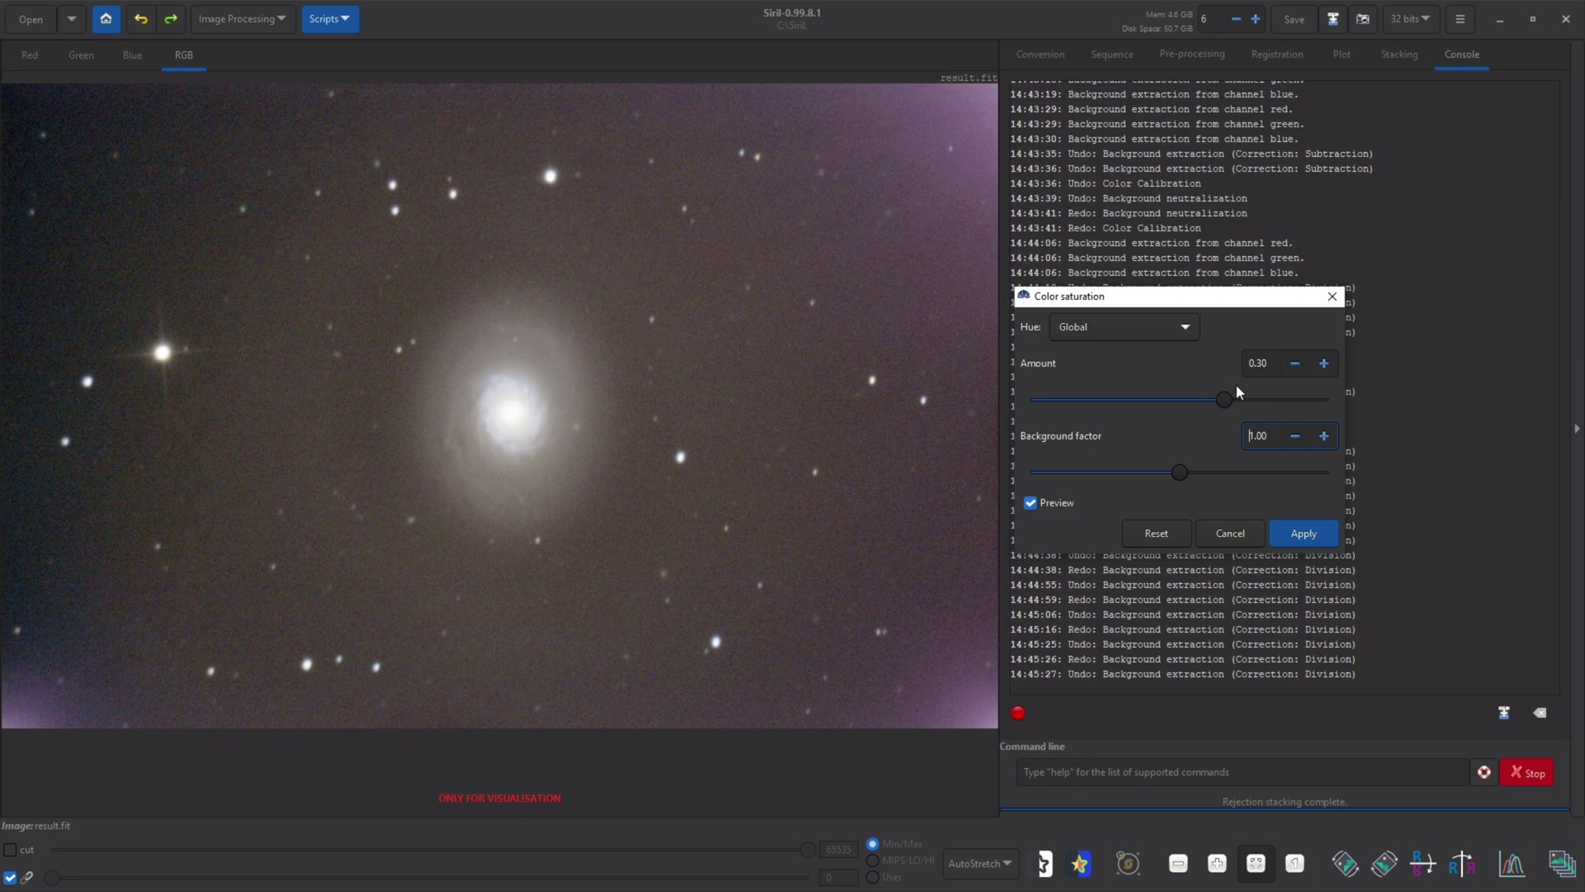
click(1301, 535)
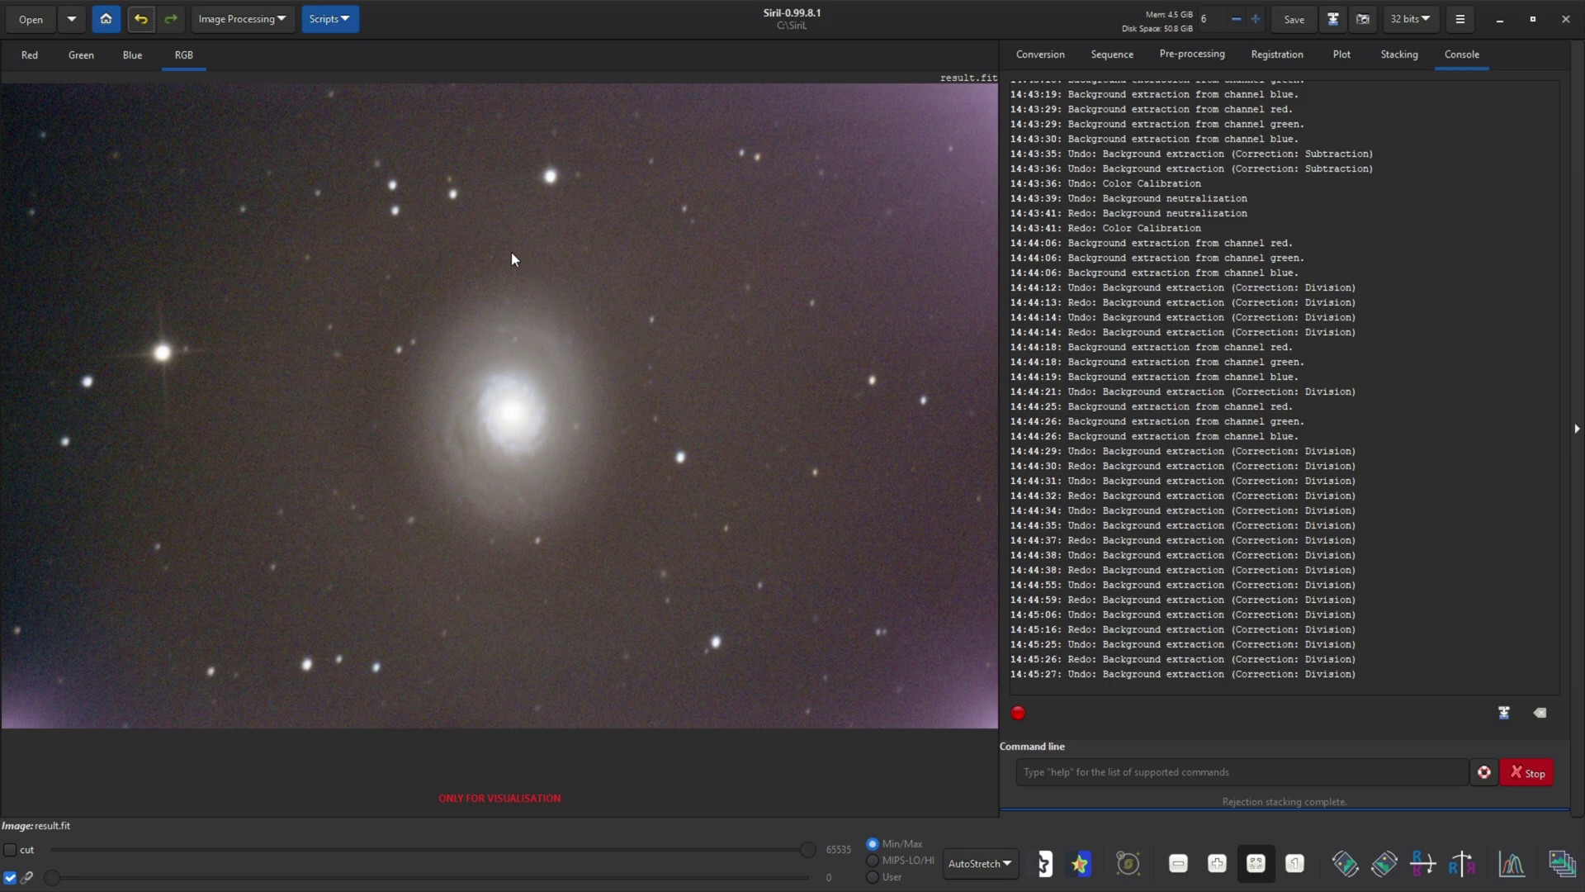
click(263, 26)
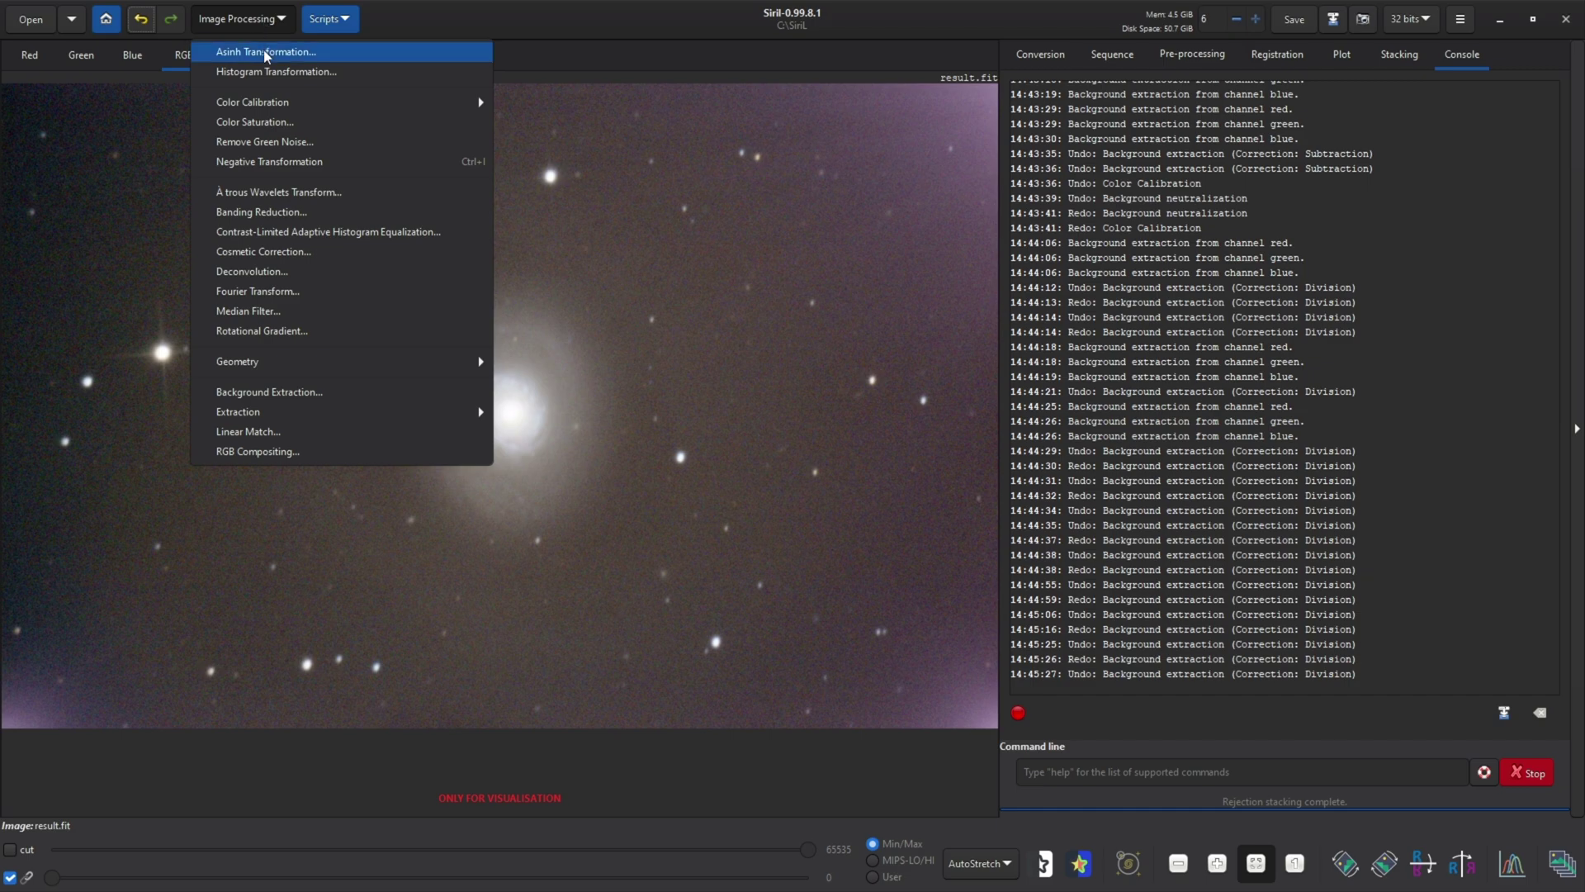
Step: Switch the display to Linear and apply an asinh stretch with factor about 8
click(270, 57)
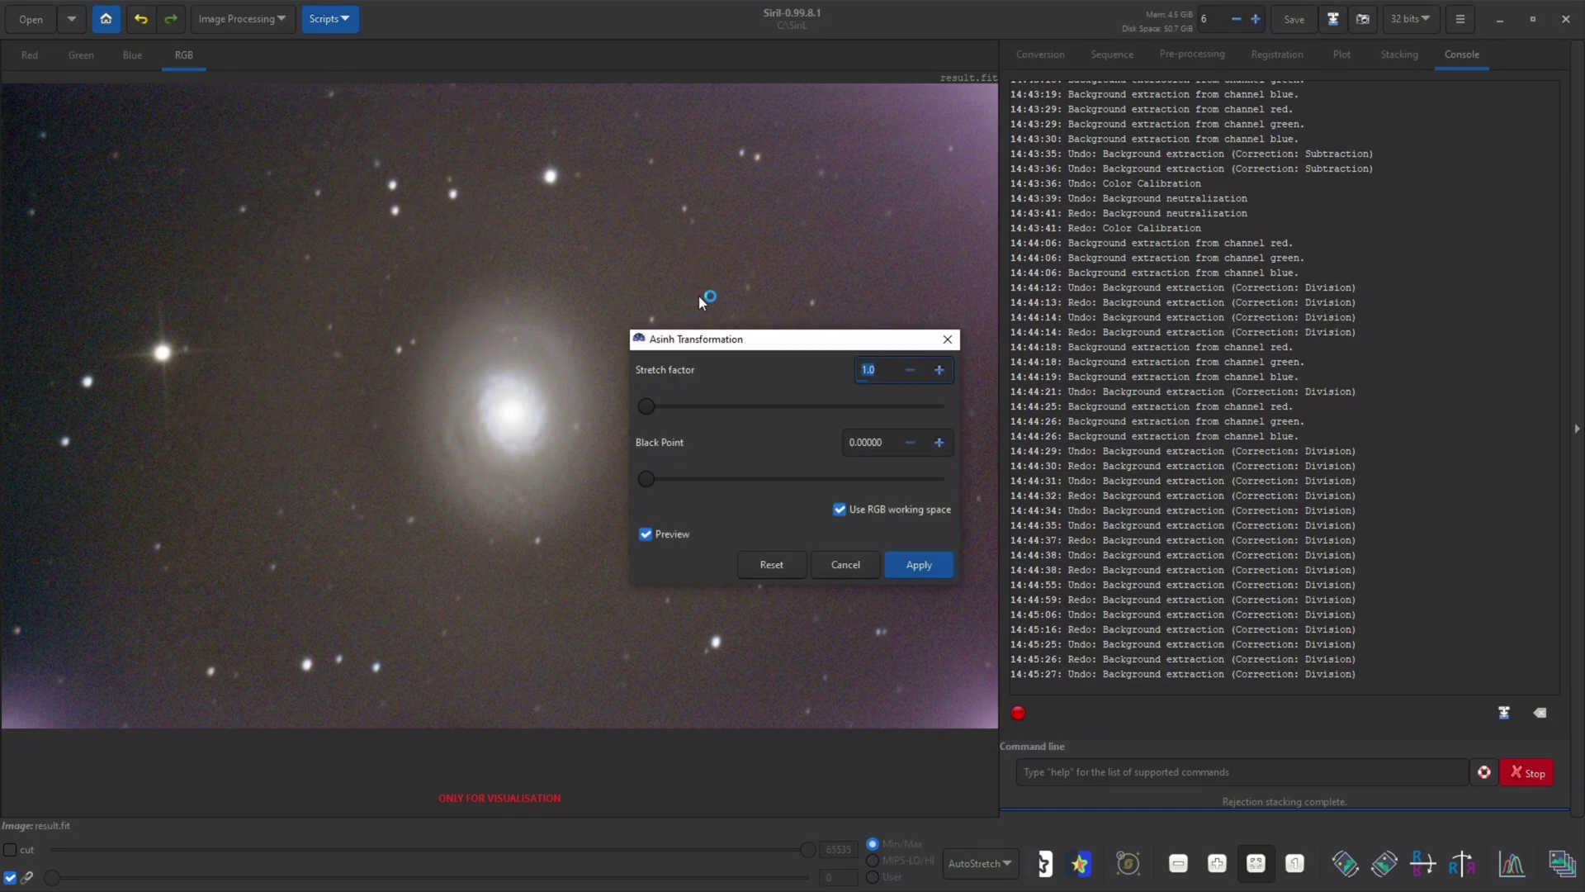
drag(724, 343, 1047, 319)
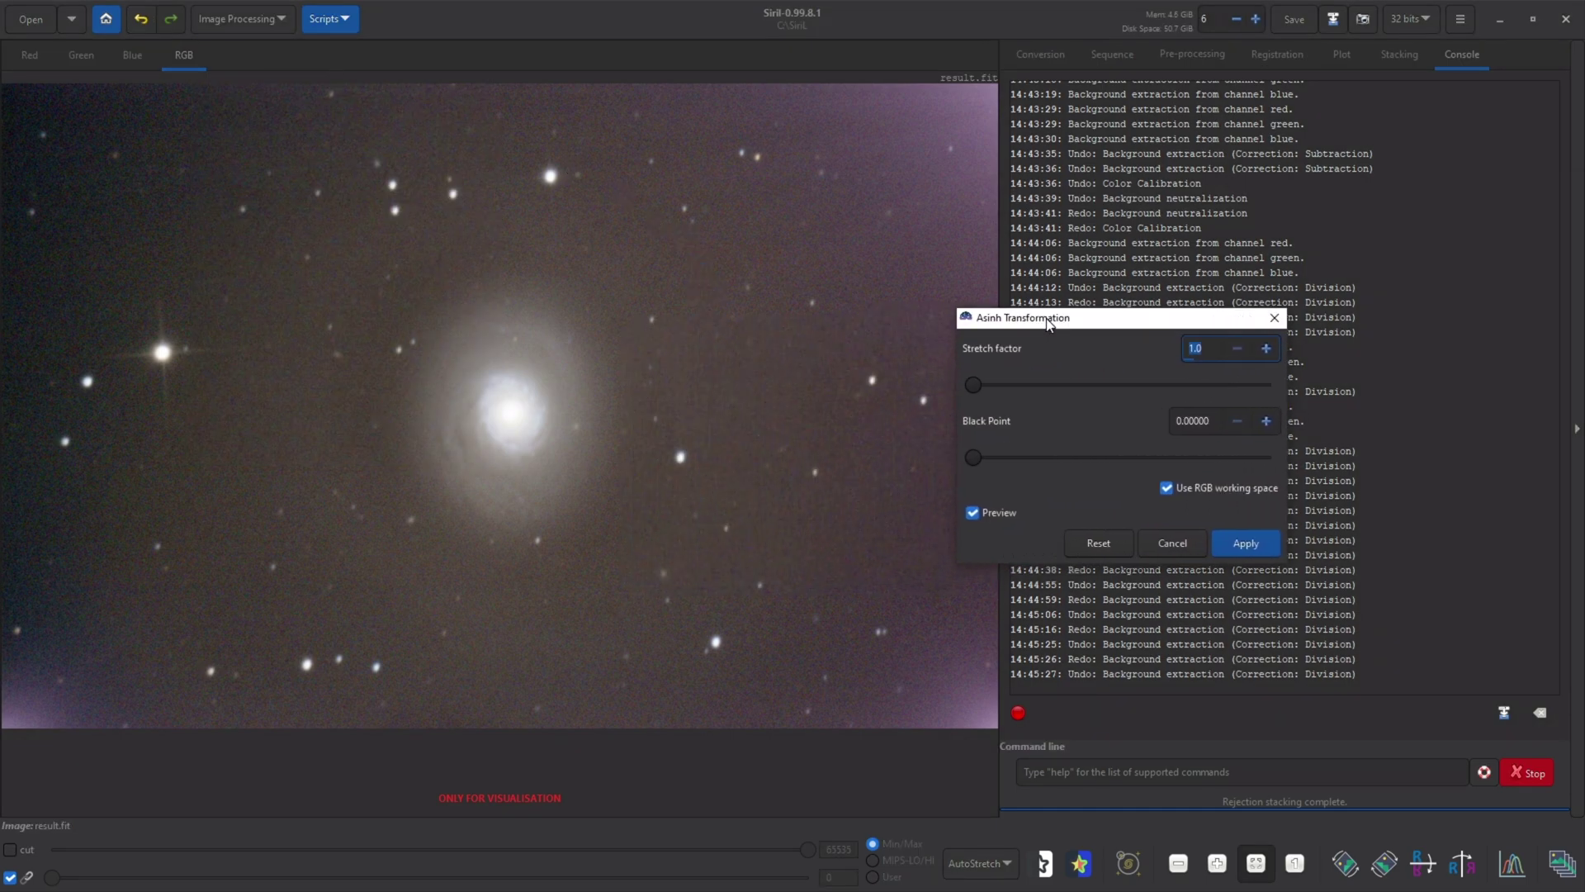
click(1006, 865)
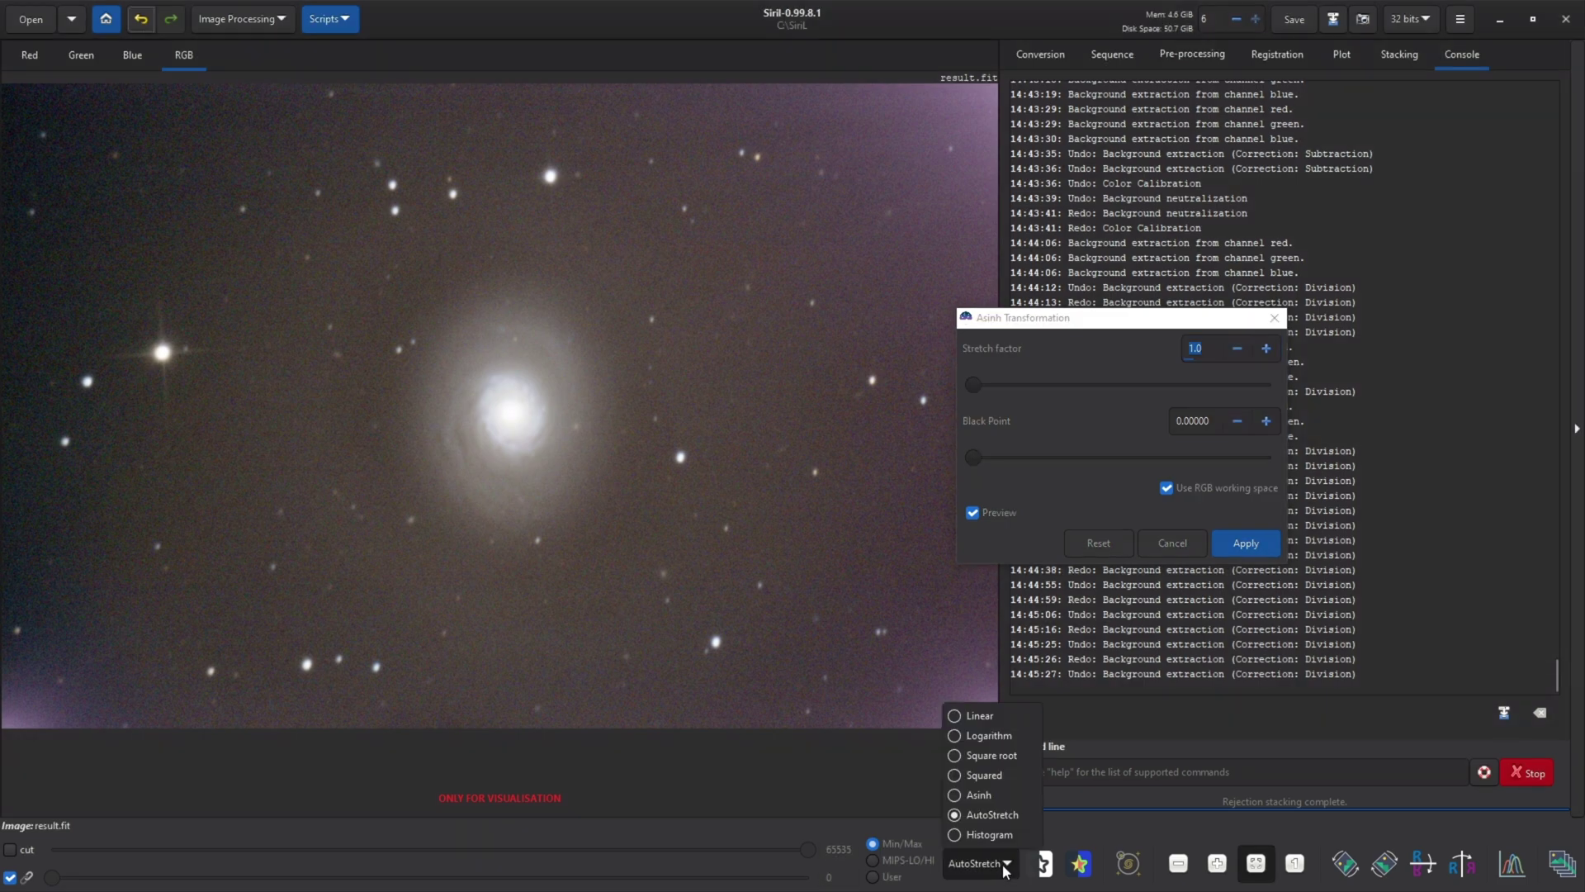
click(985, 717)
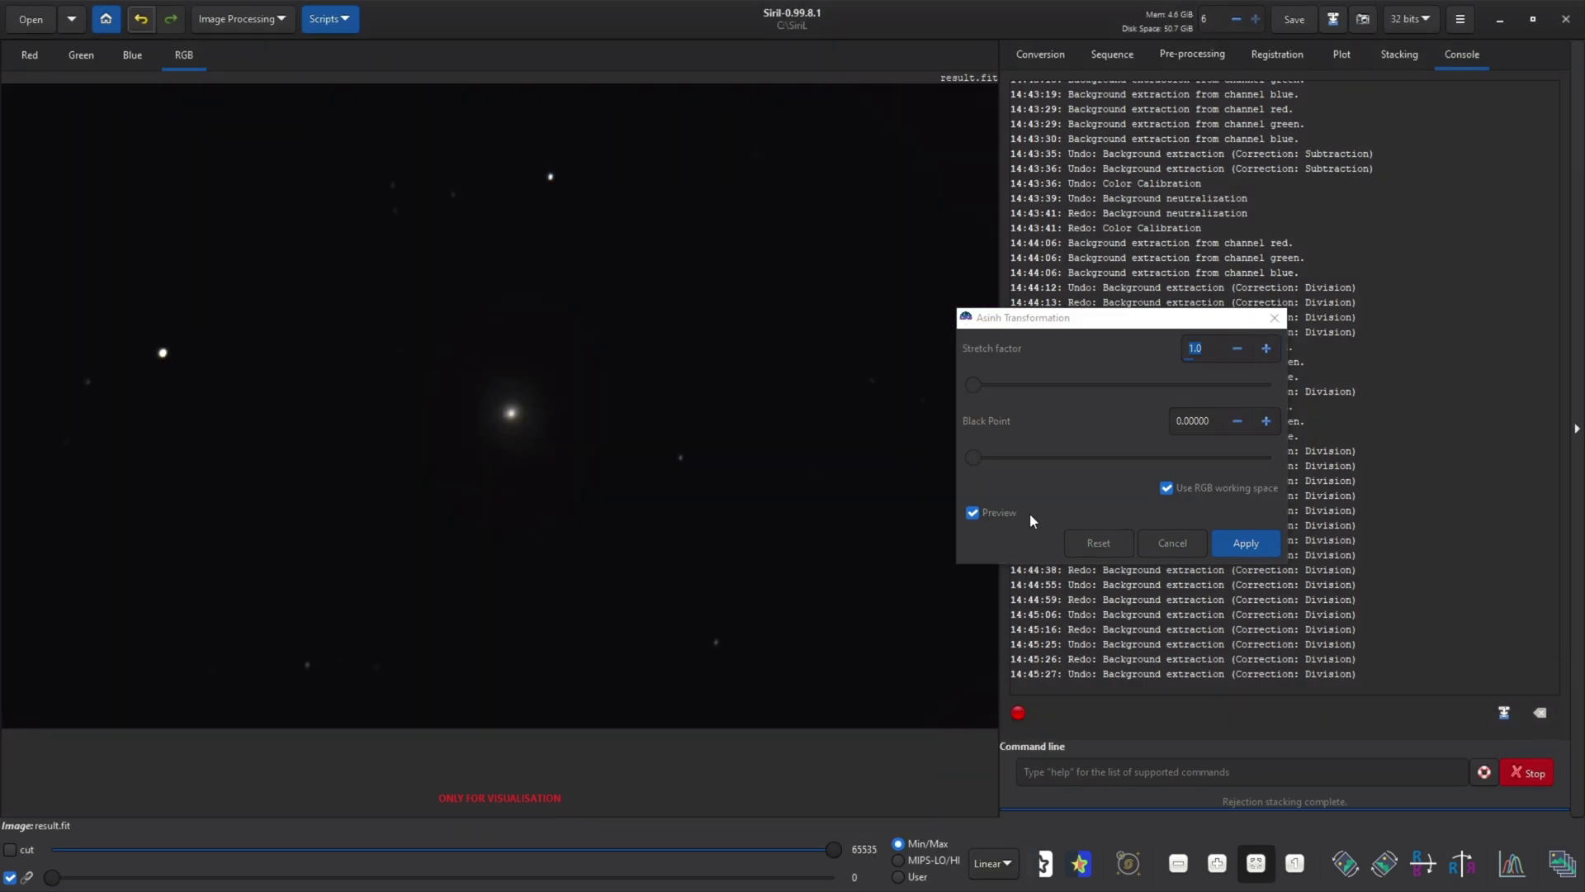
drag(1074, 322, 1095, 346)
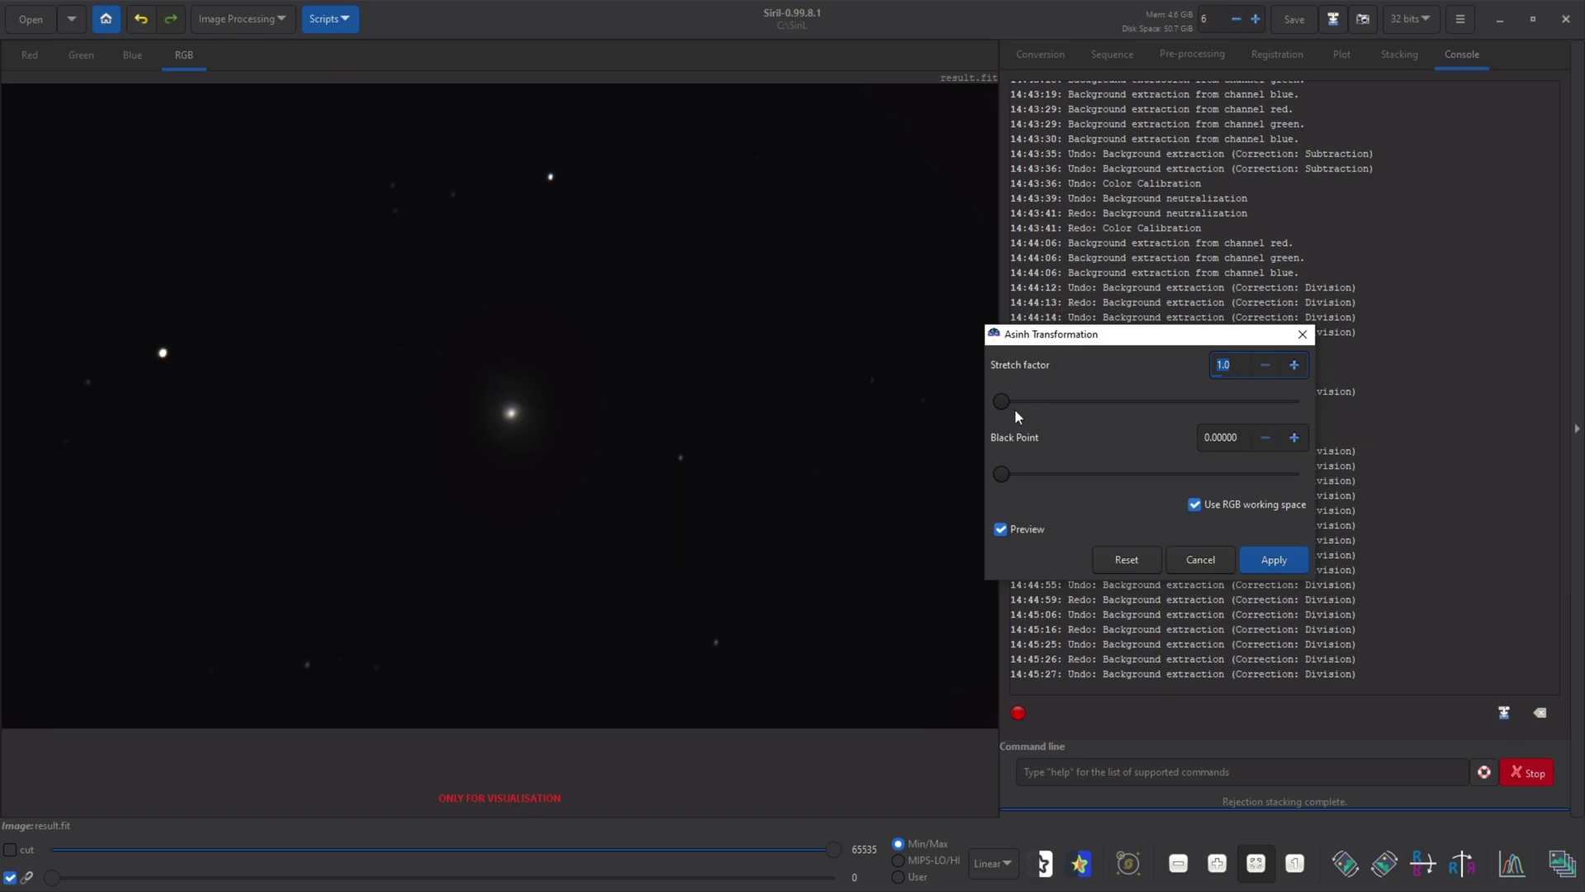
drag(1006, 396, 1014, 397)
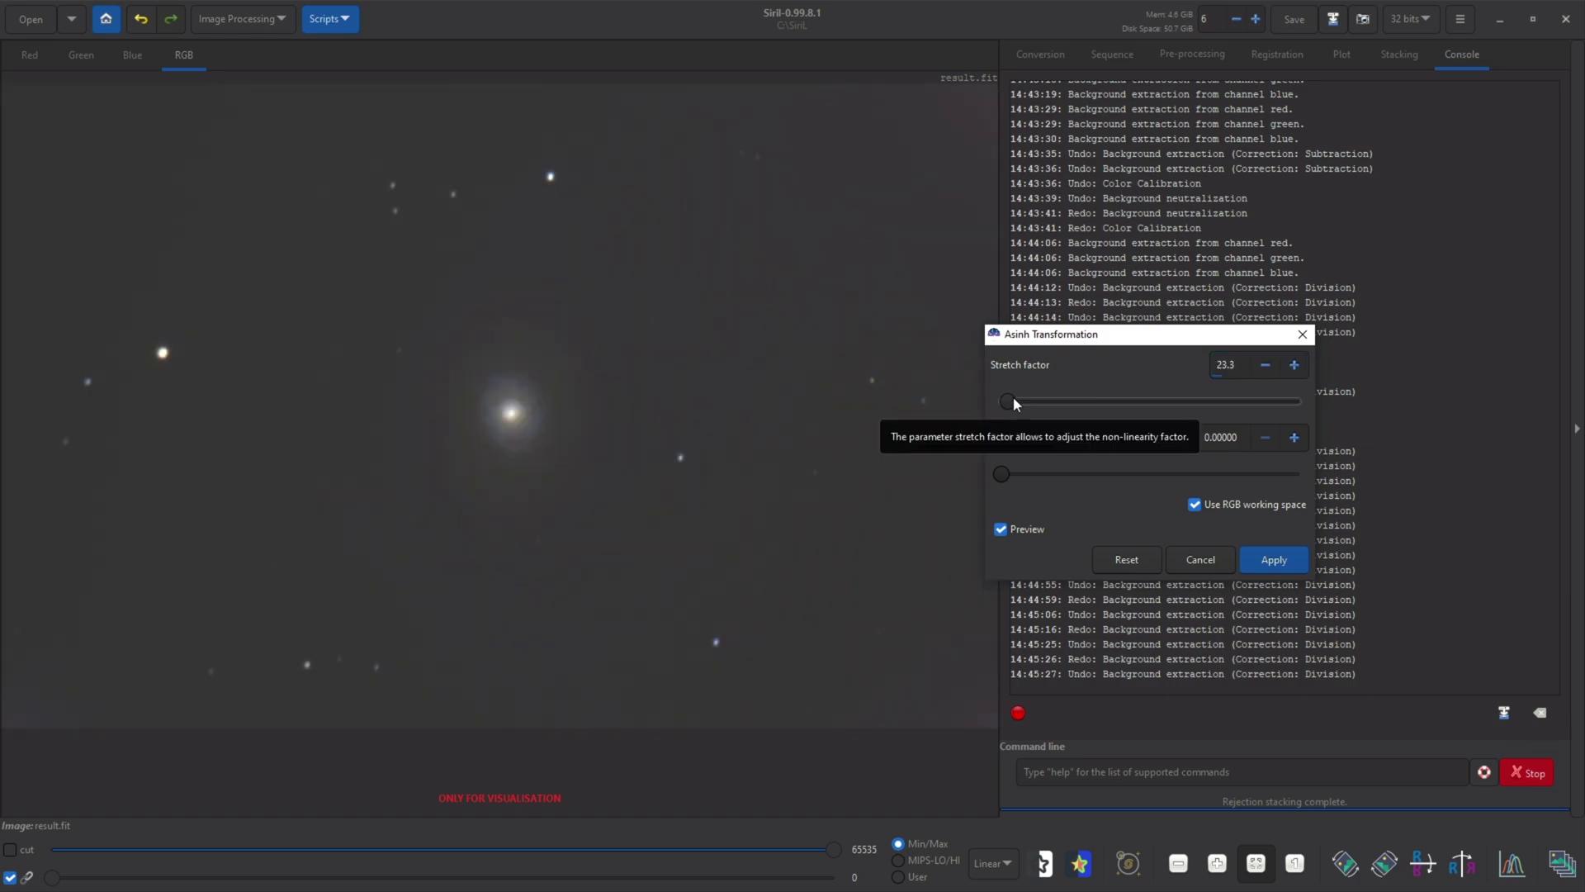
drag(1013, 396, 1004, 398)
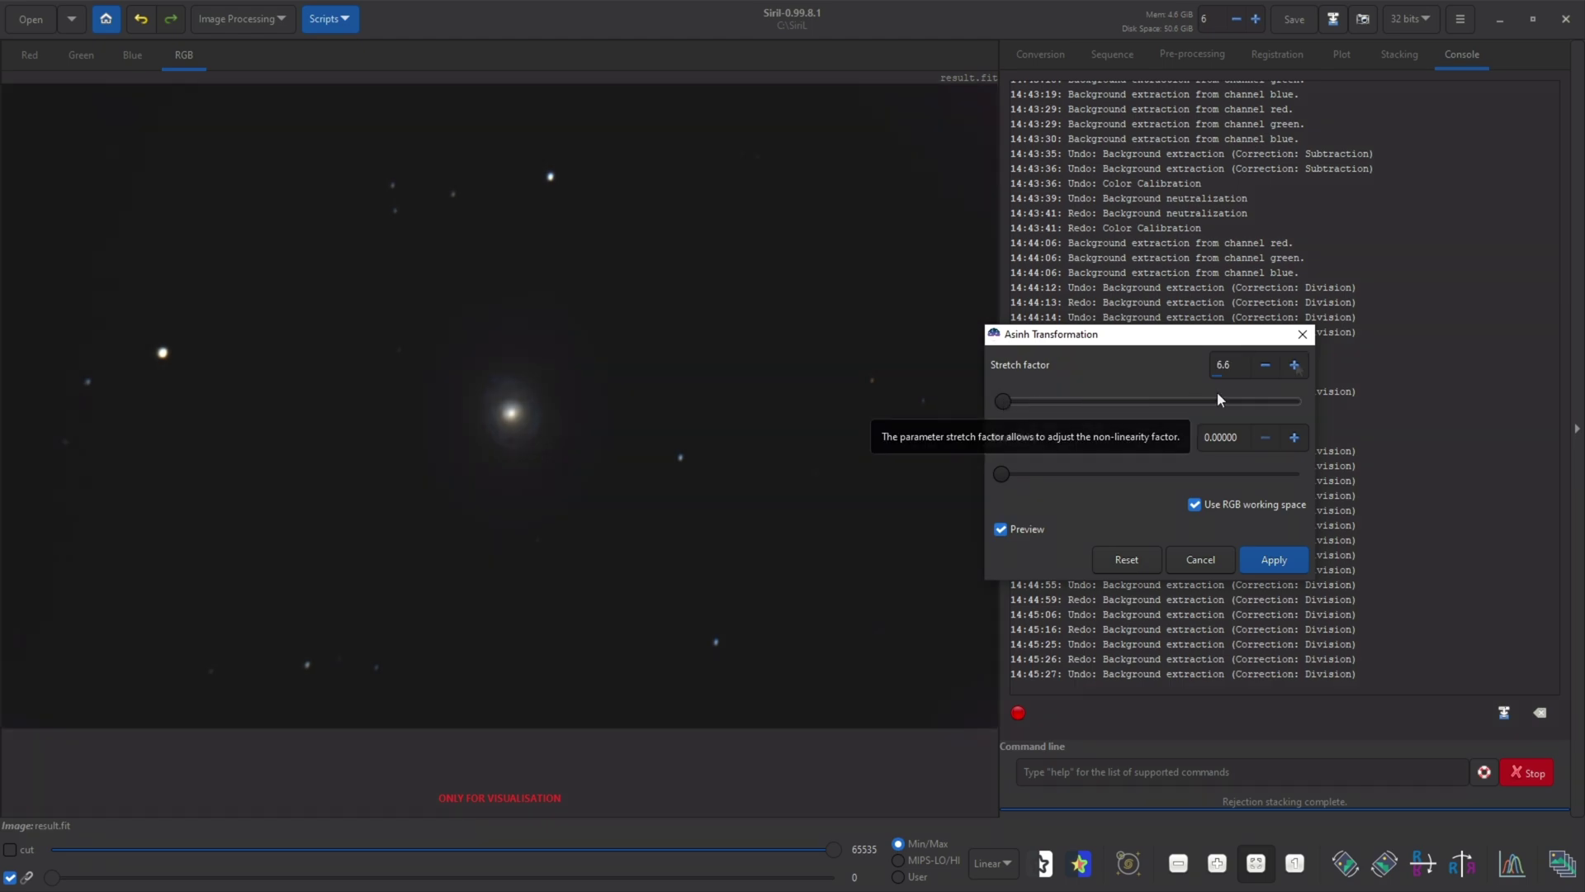
click(1293, 364)
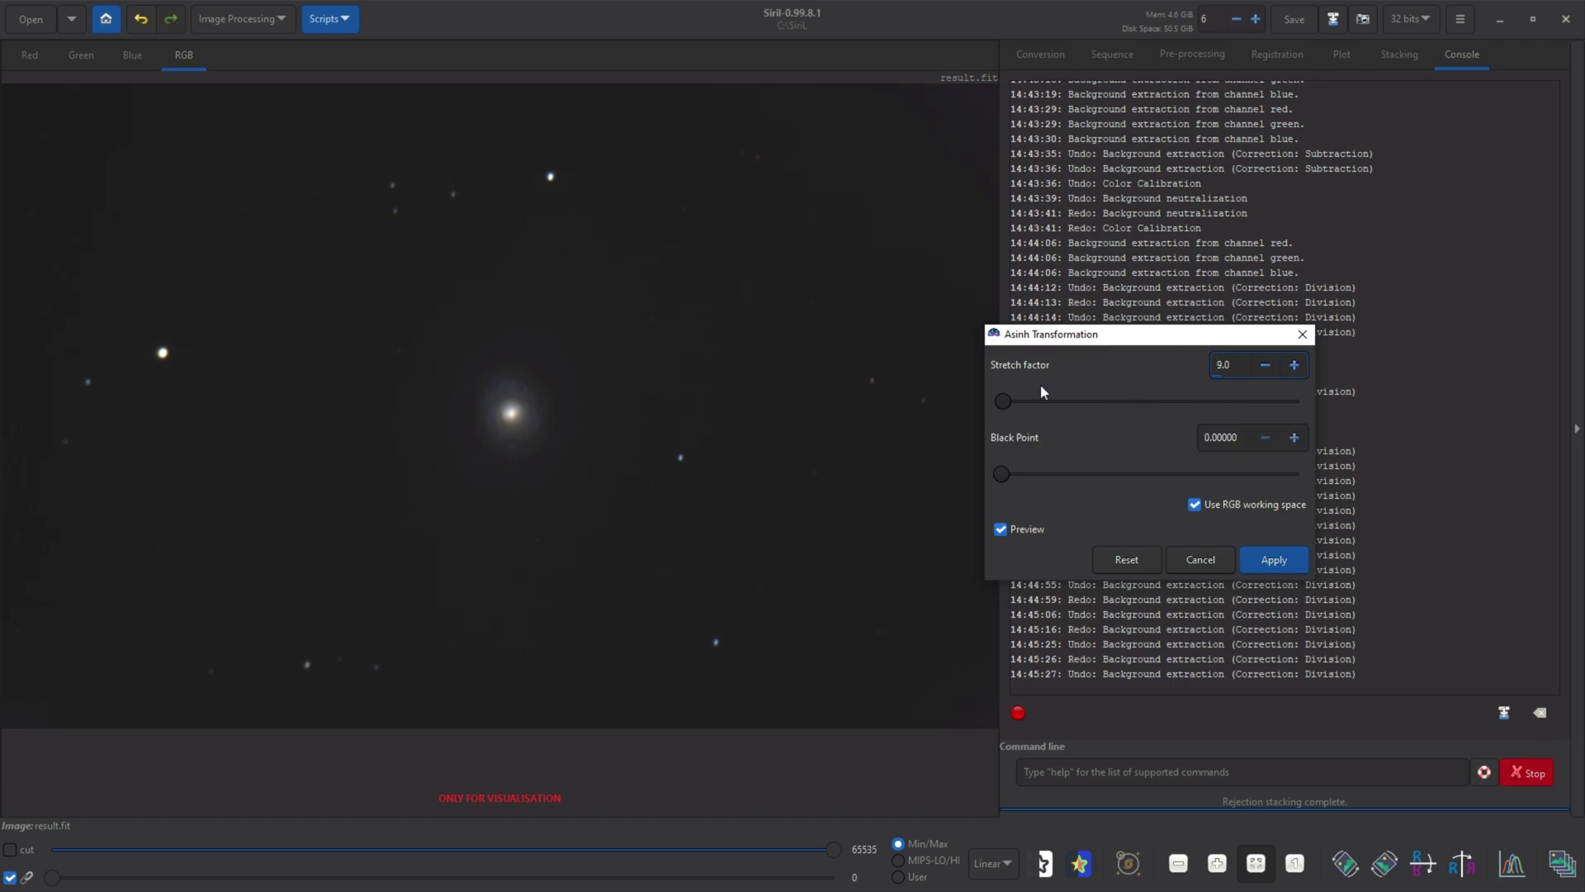
click(1272, 563)
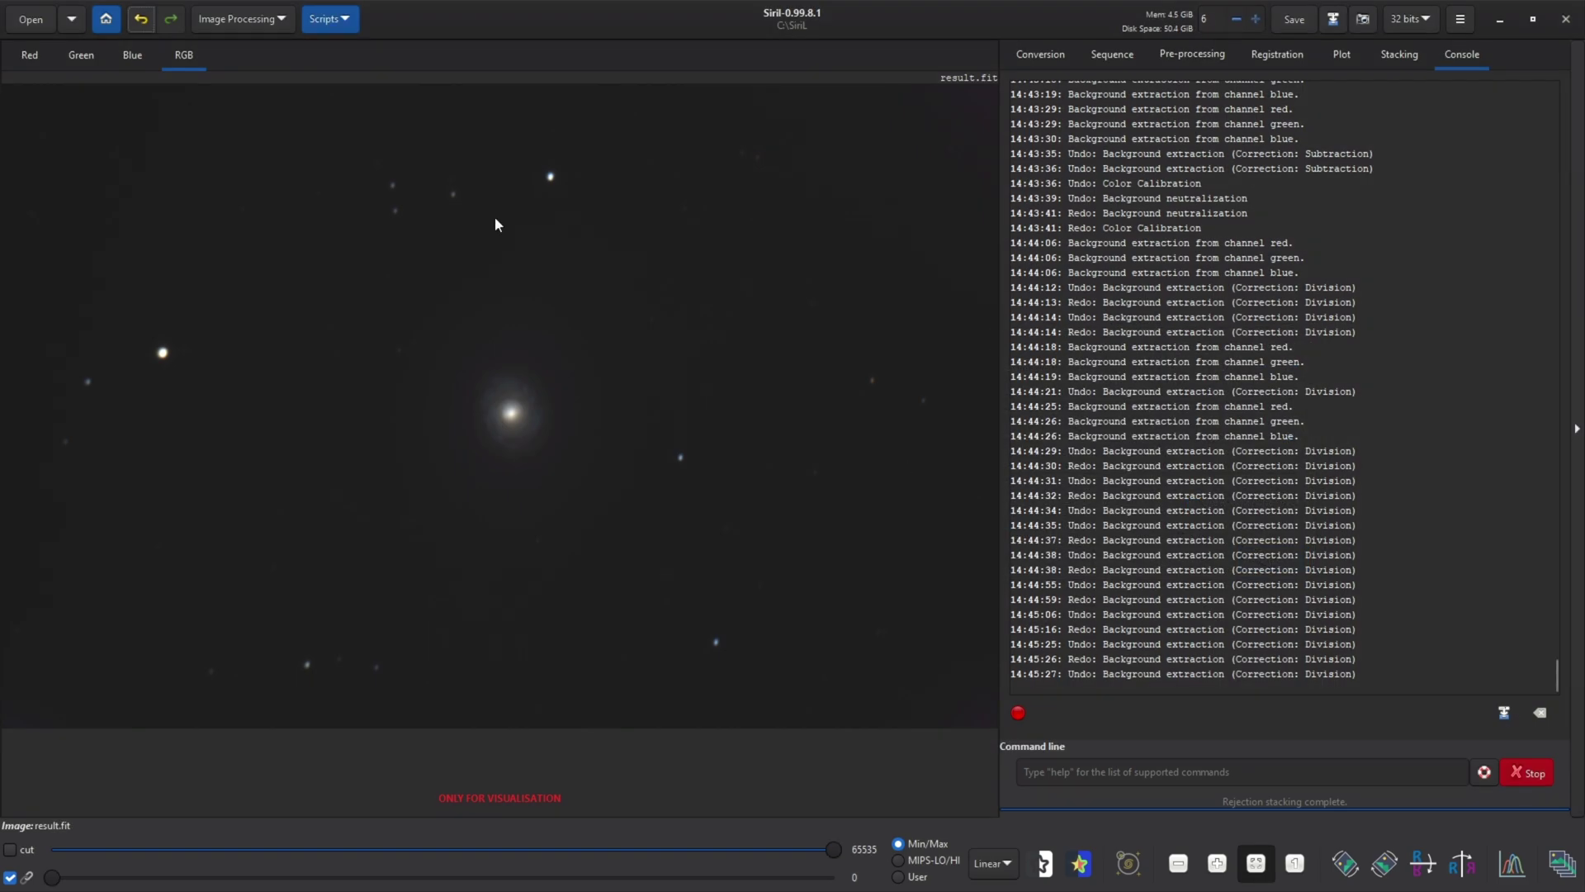
Step: Apply a histogram stretch with shadows near 0.075 and midtones near 0.27
click(255, 22)
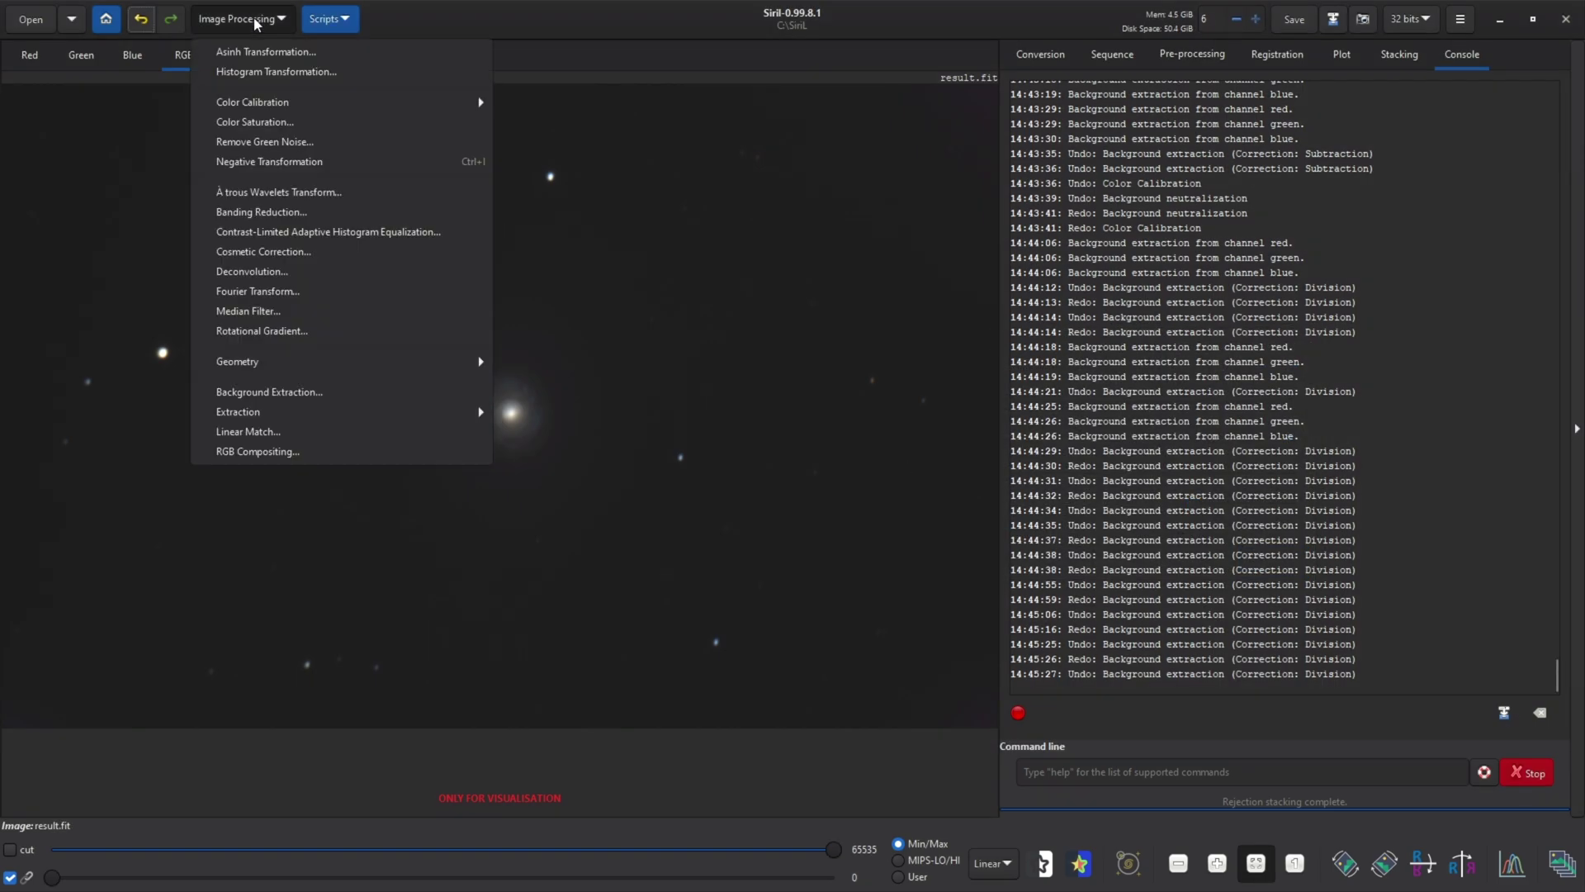
click(273, 71)
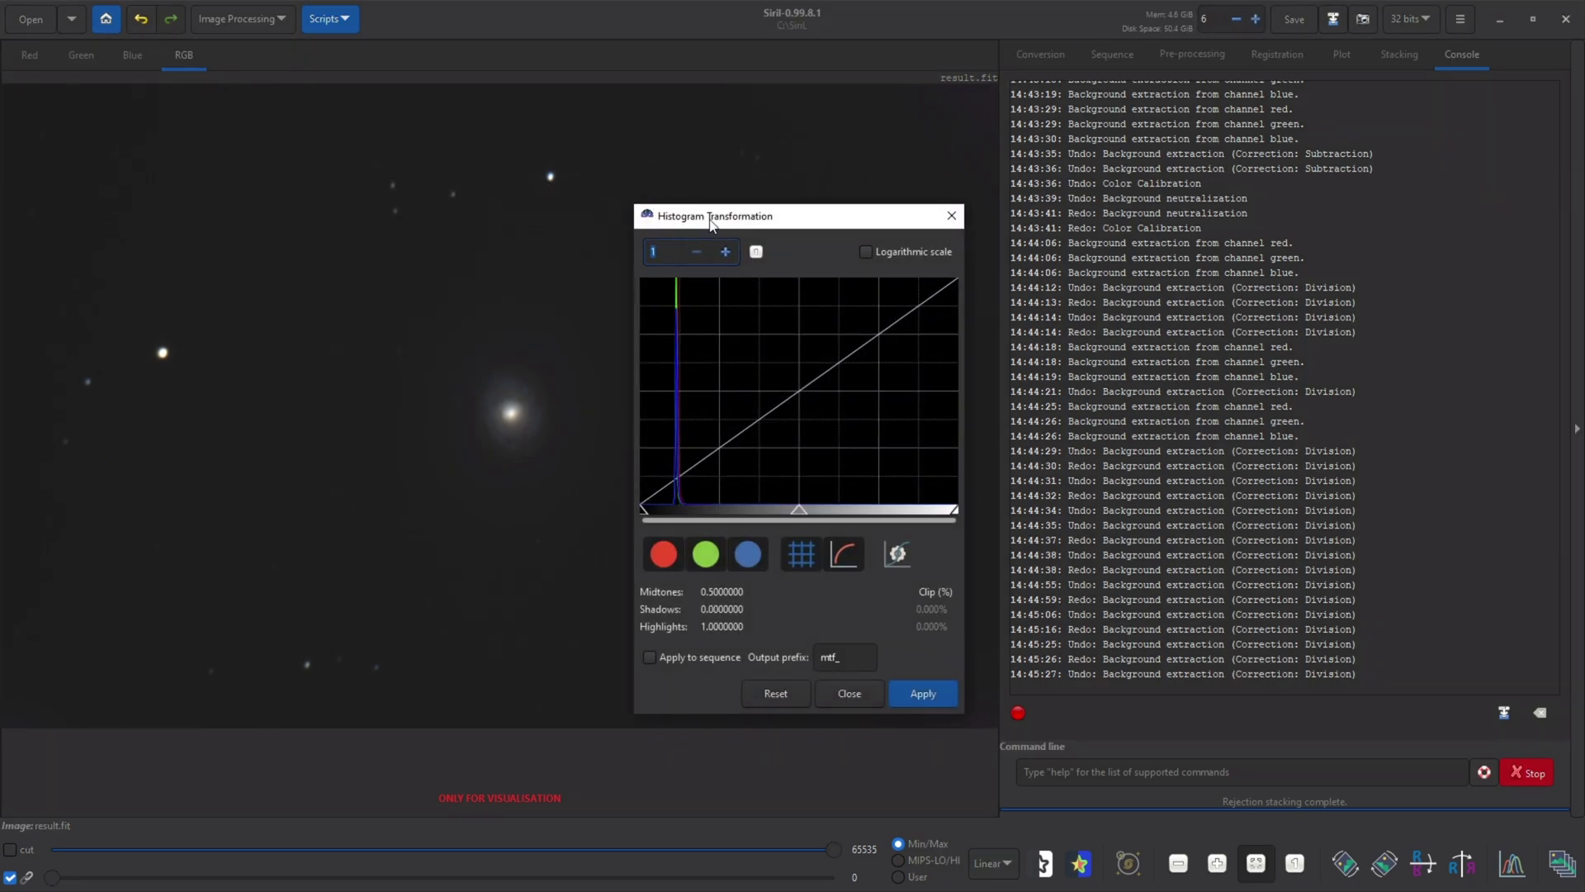
drag(724, 219, 966, 229)
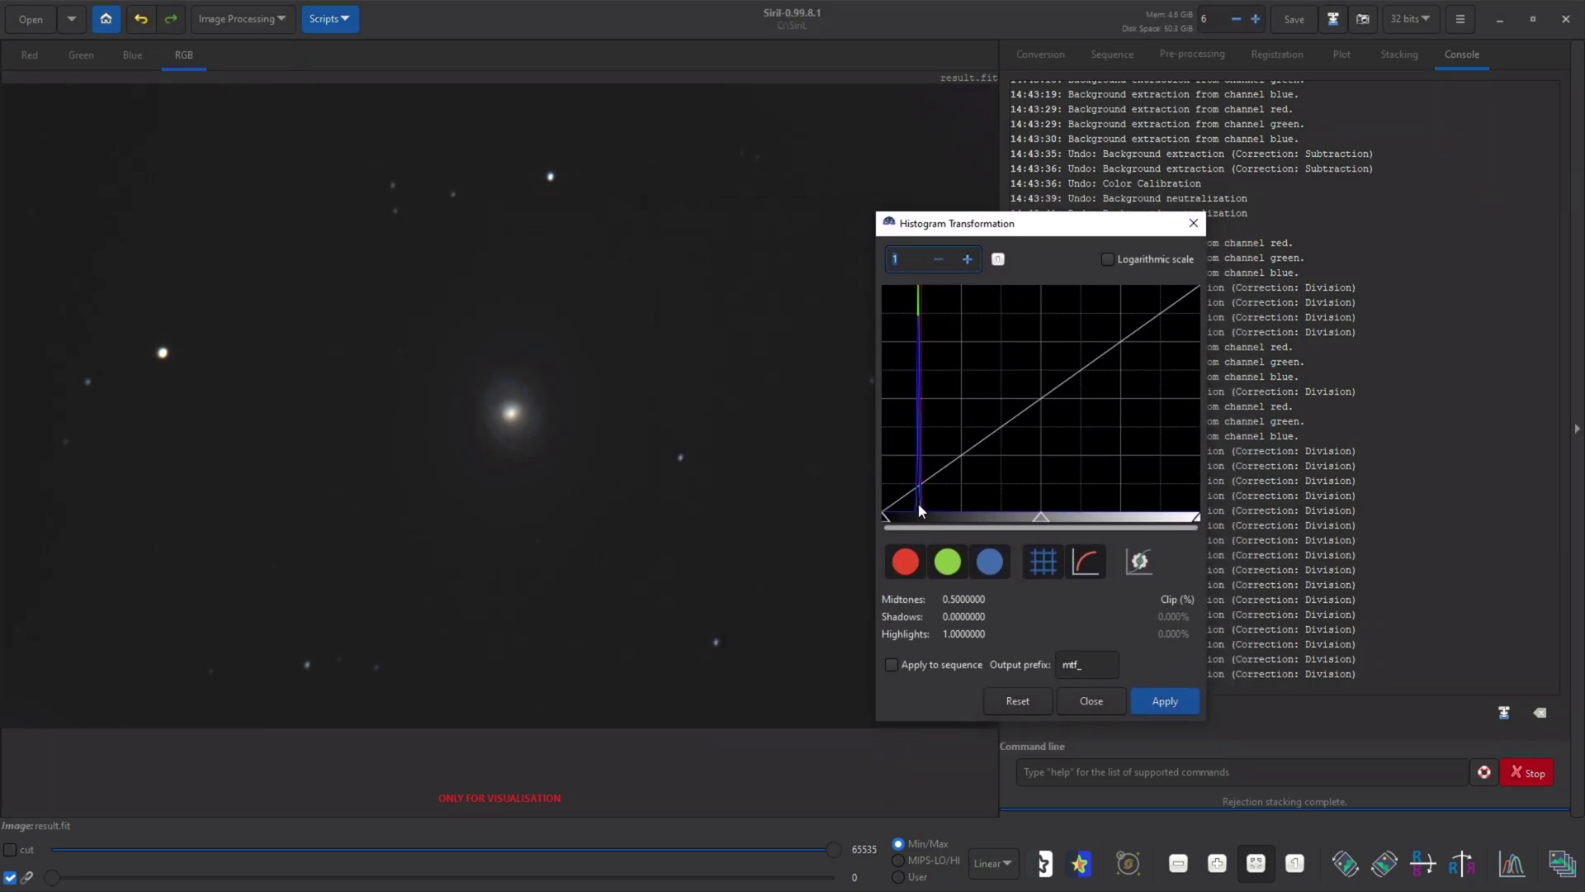
drag(887, 515, 897, 518)
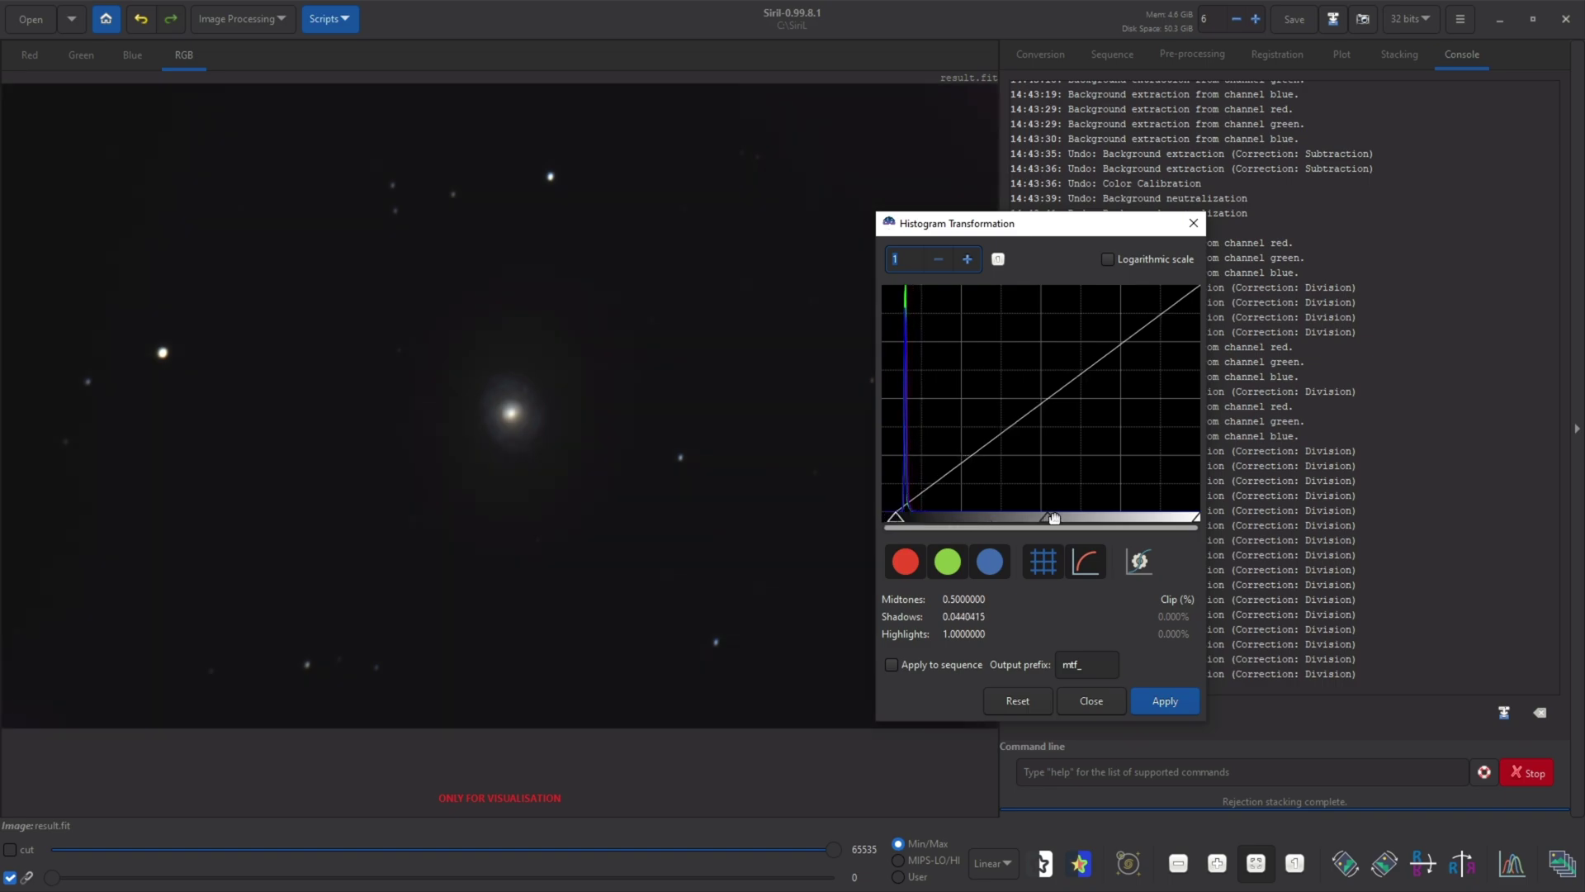
drag(1046, 518, 974, 521)
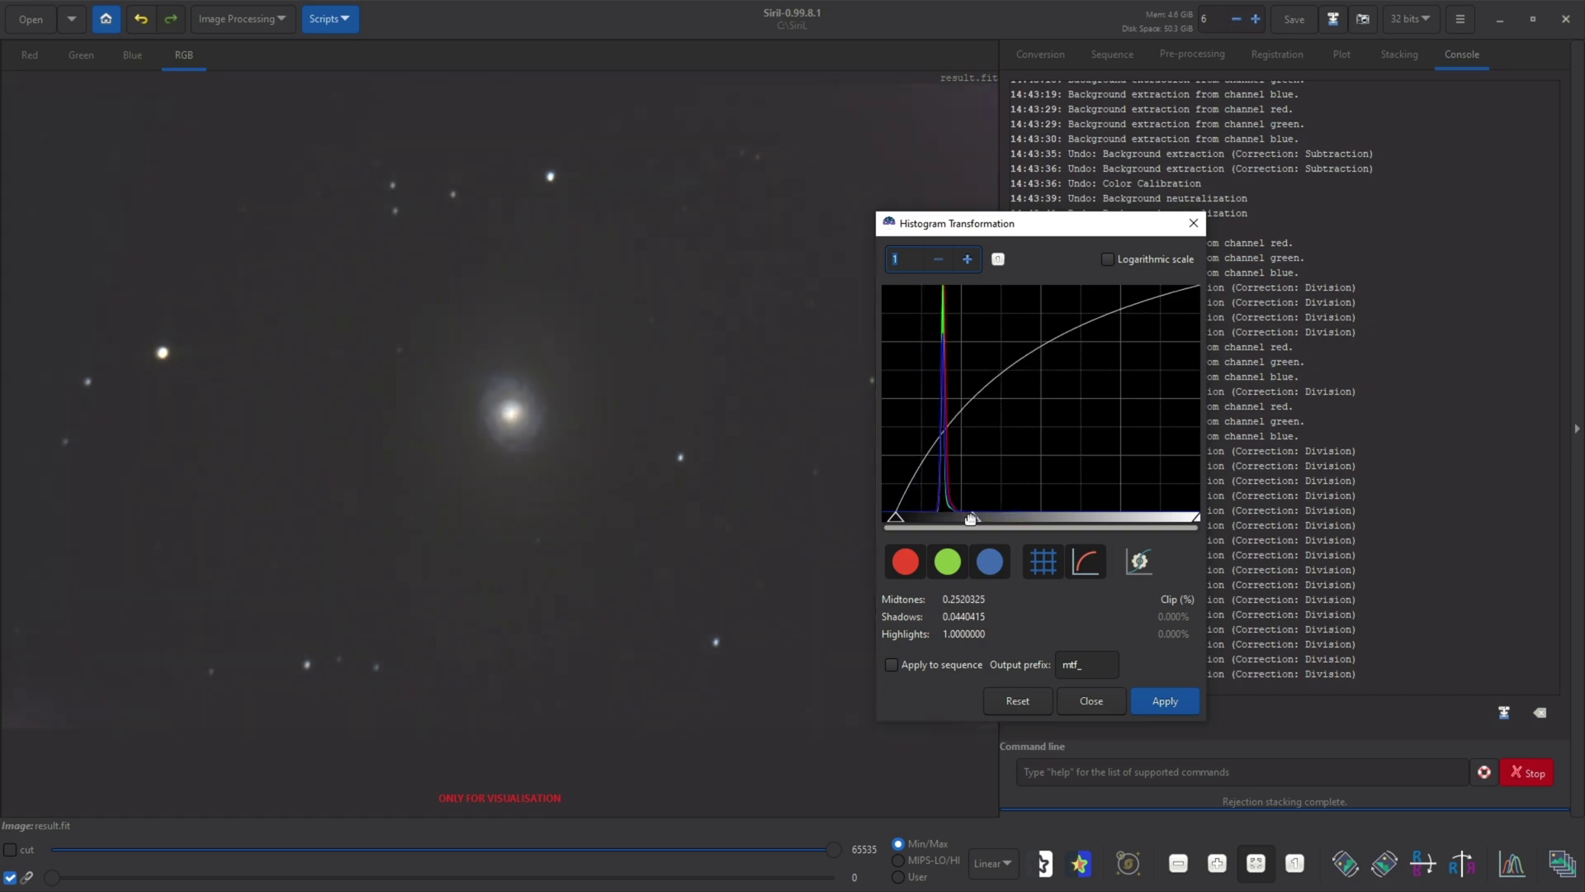
mouse_move(972, 519)
mouse_down()
mouse_move(1055, 519)
mouse_move(1022, 515)
mouse_up()
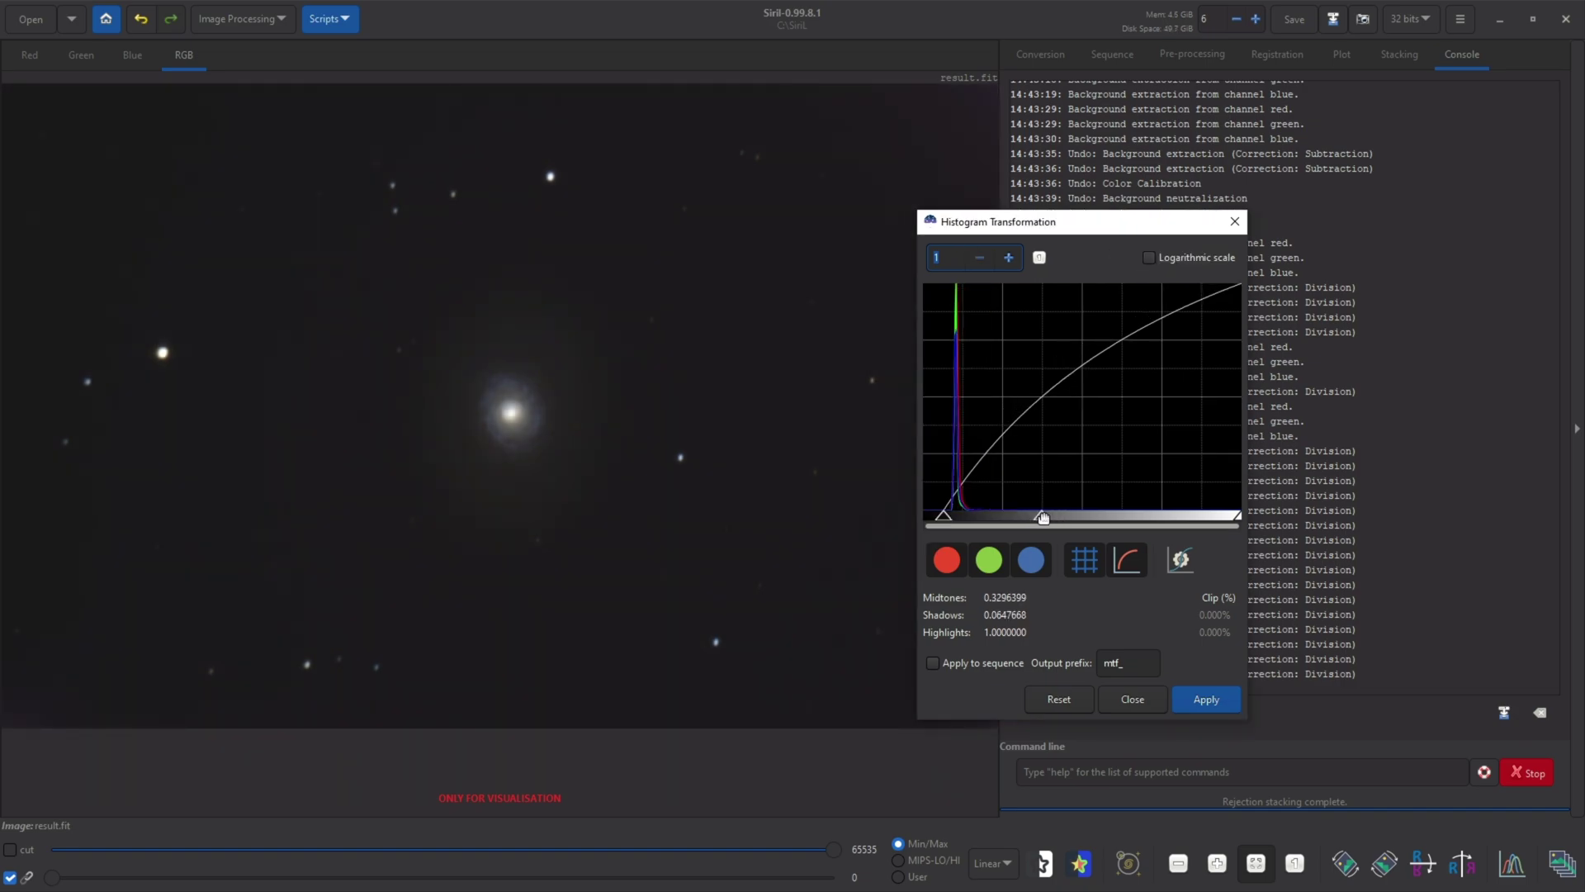
mouse_move(1022, 515)
mouse_down()
mouse_move(1006, 517)
mouse_move(1083, 517)
mouse_move(924, 532)
mouse_up()
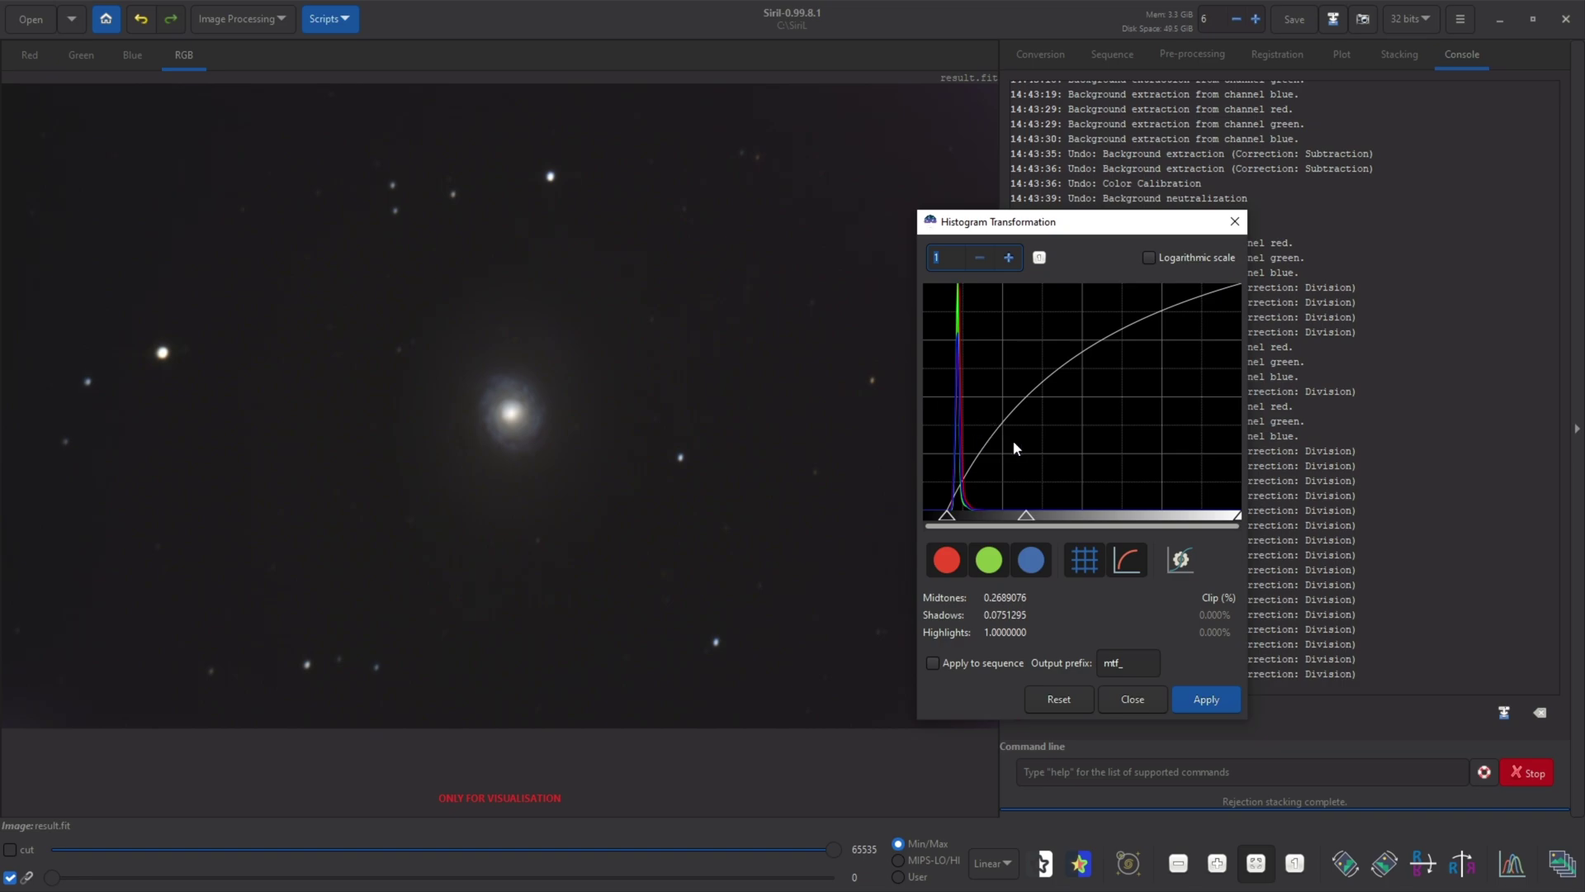
click(1206, 700)
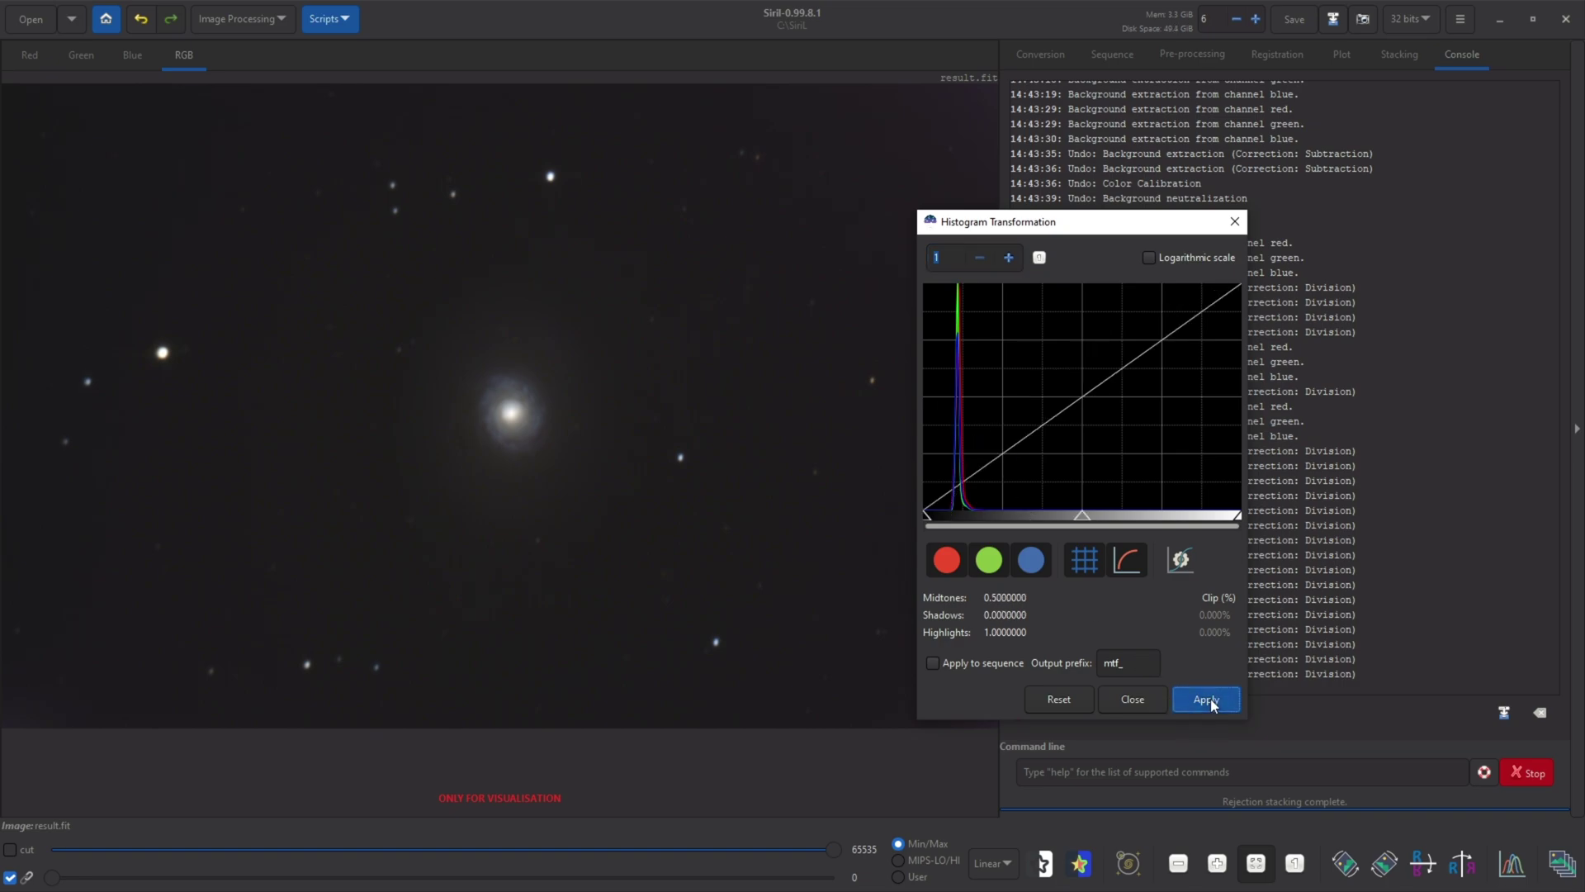
click(1133, 699)
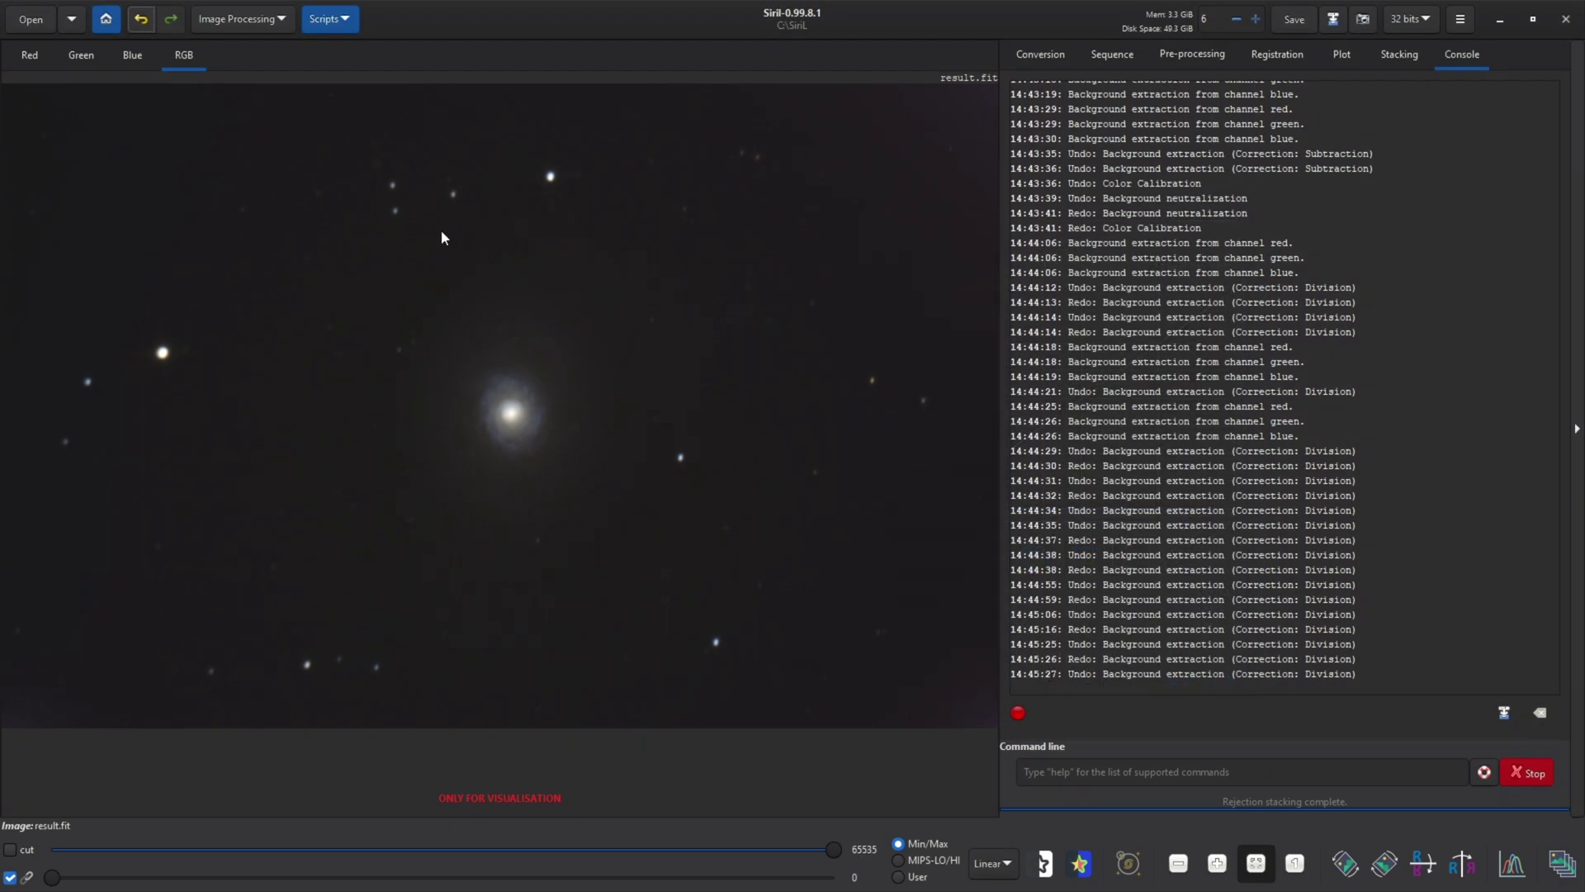
Step: Apply Remove Green Noise (SCNR) and close its window
click(256, 24)
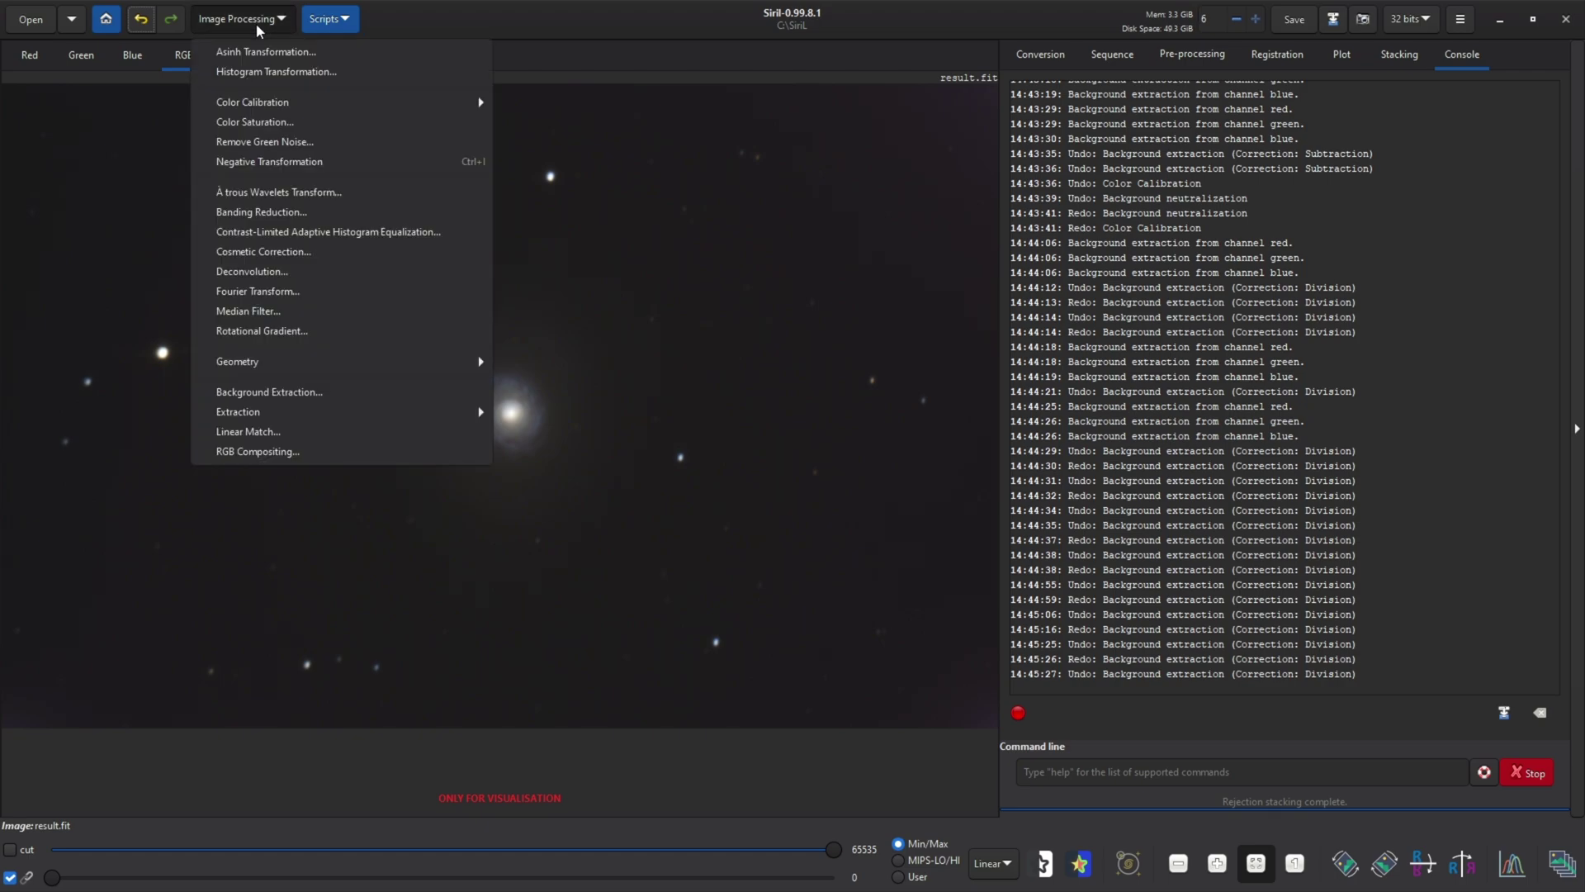
click(273, 144)
drag(751, 367, 1013, 346)
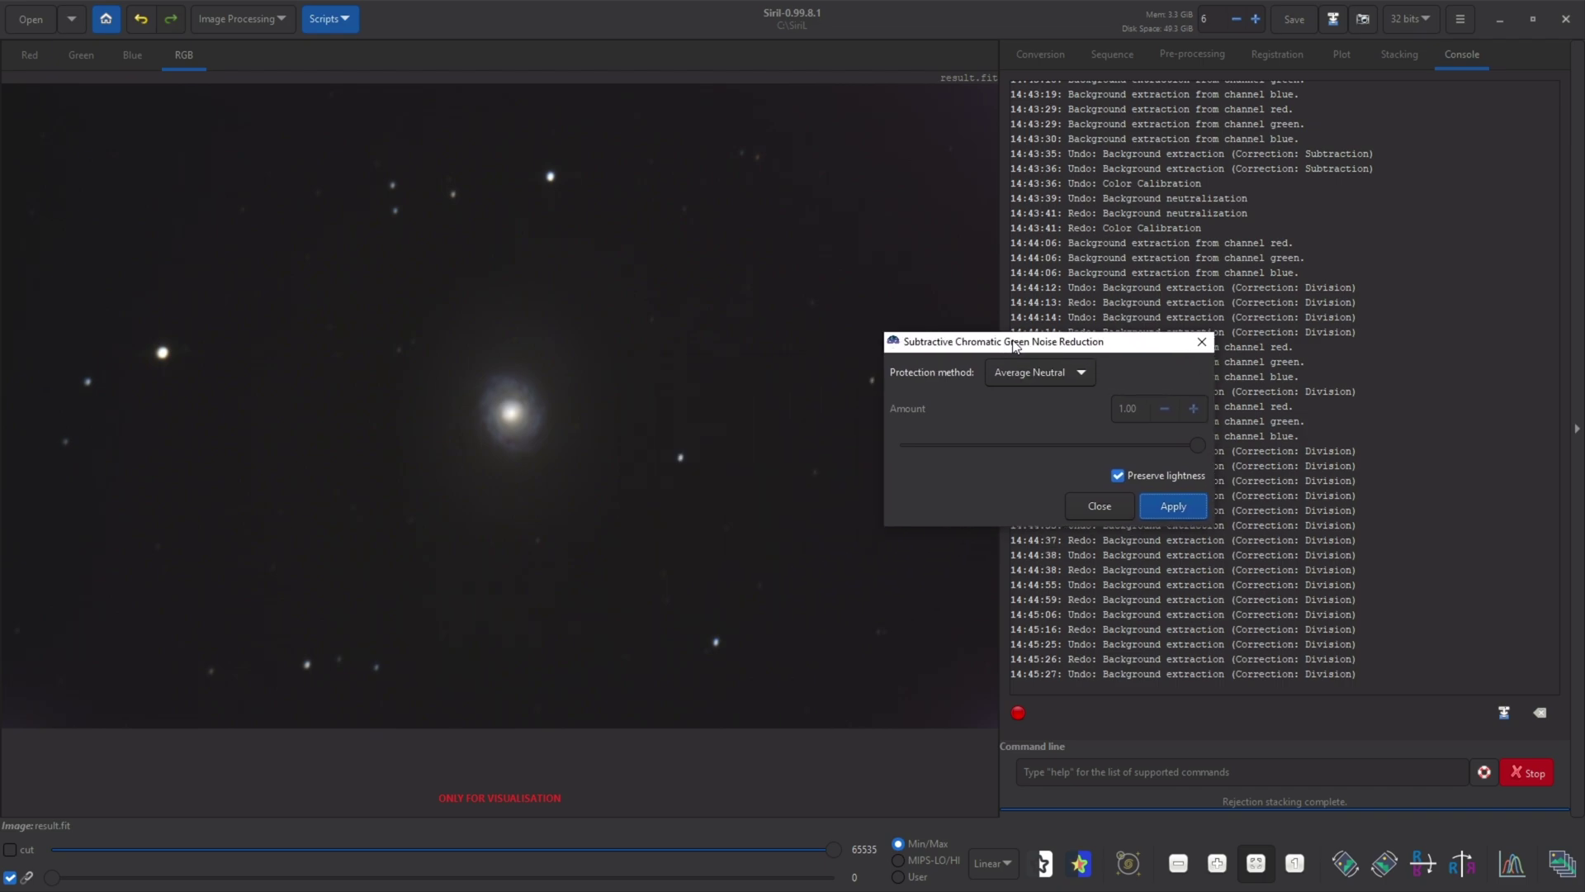
click(1175, 512)
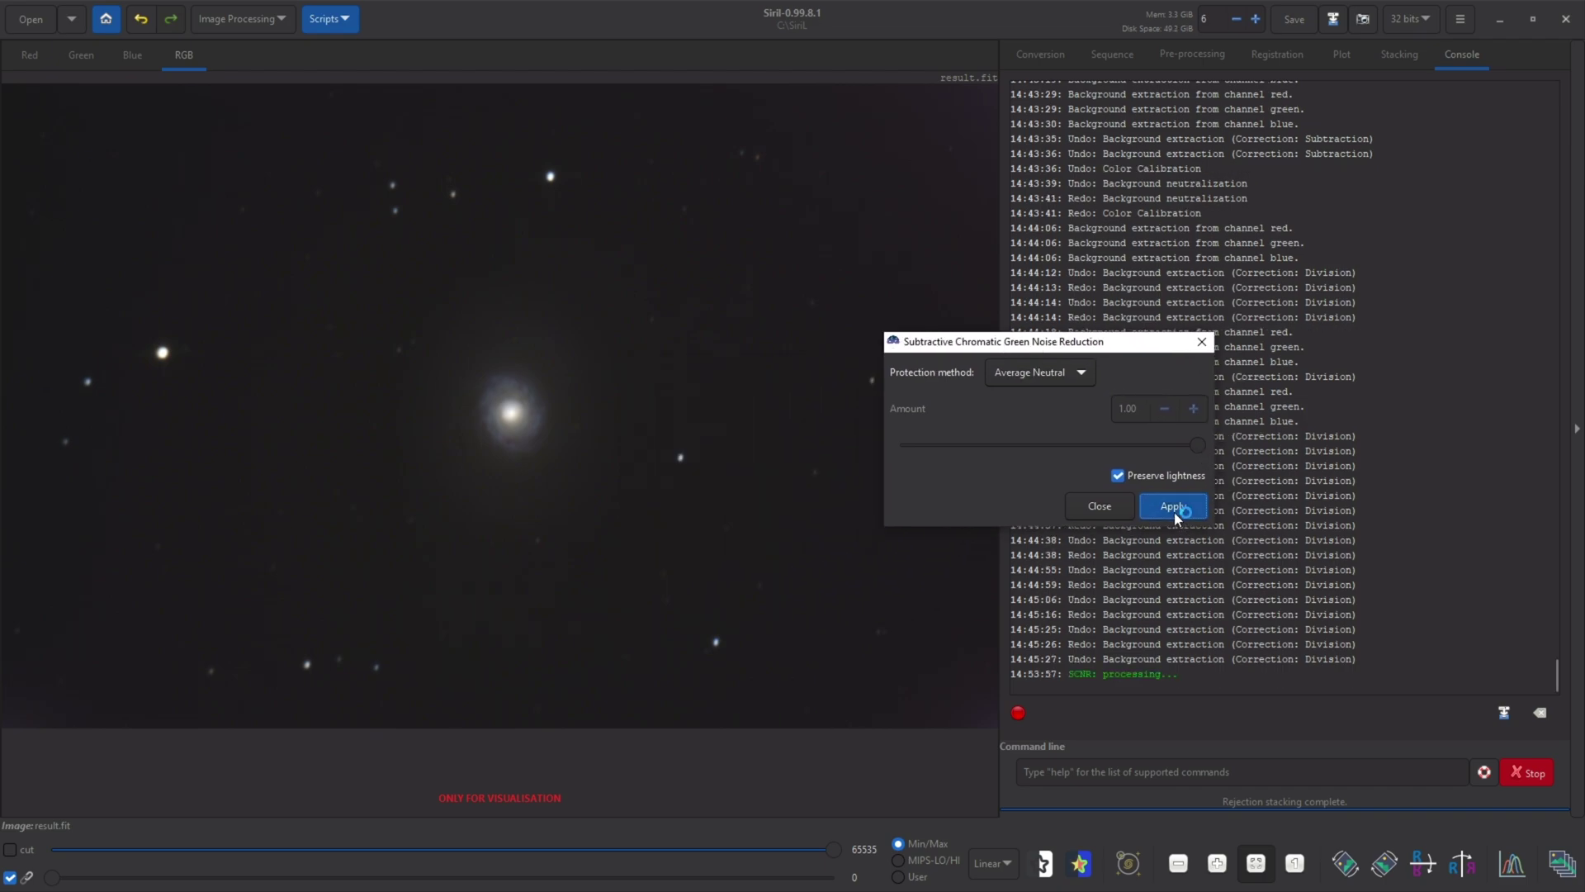
click(1091, 505)
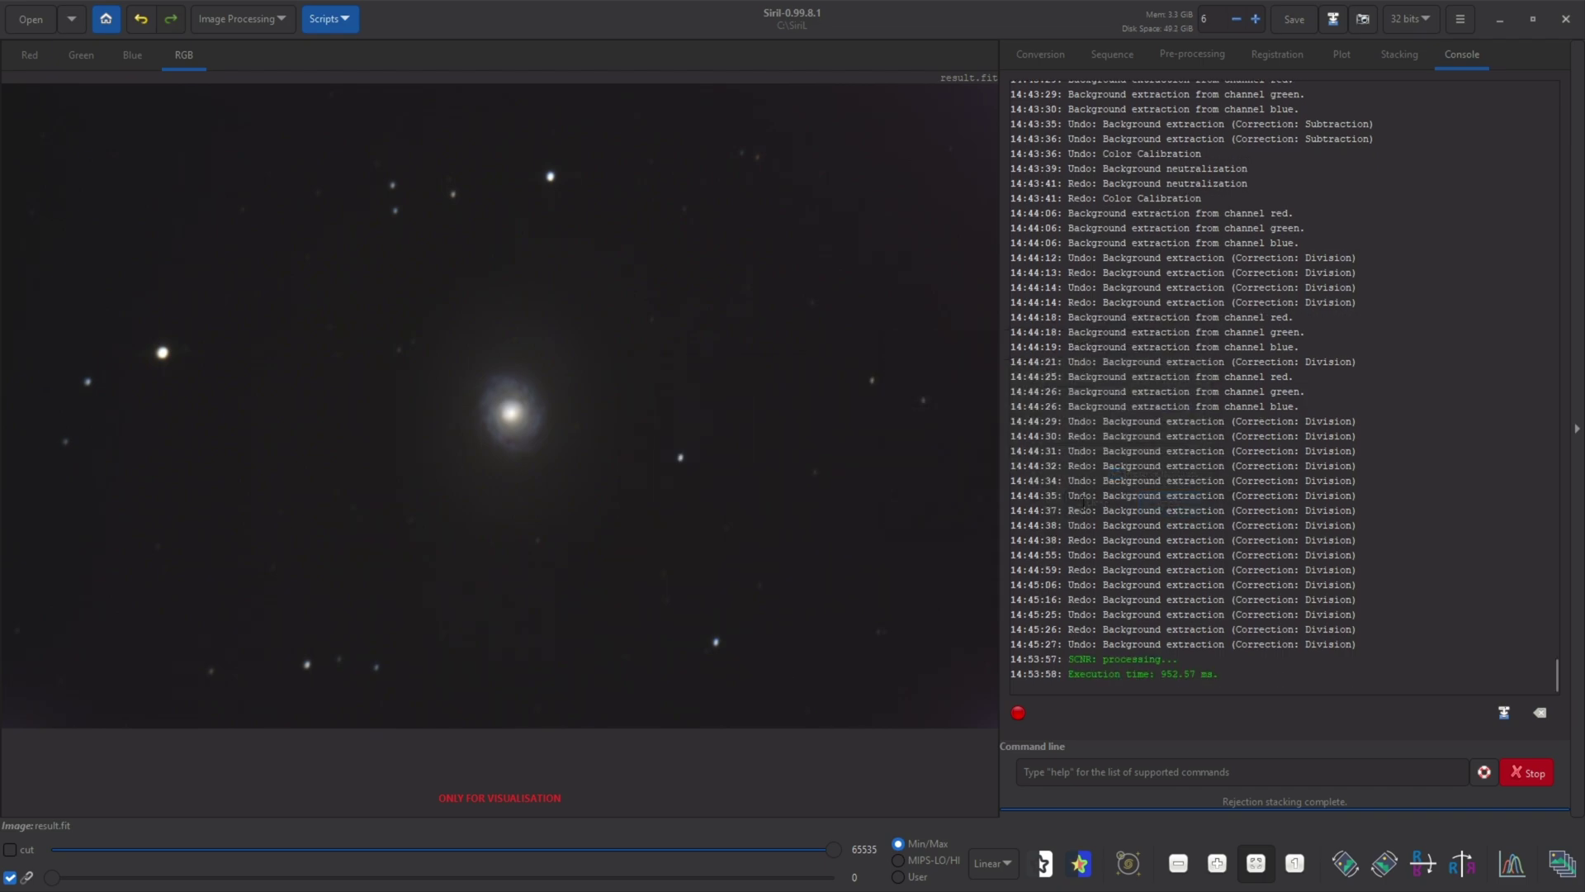
Step: Compare with and without green-noise removal via undo/redo, leaving it applied
click(141, 20)
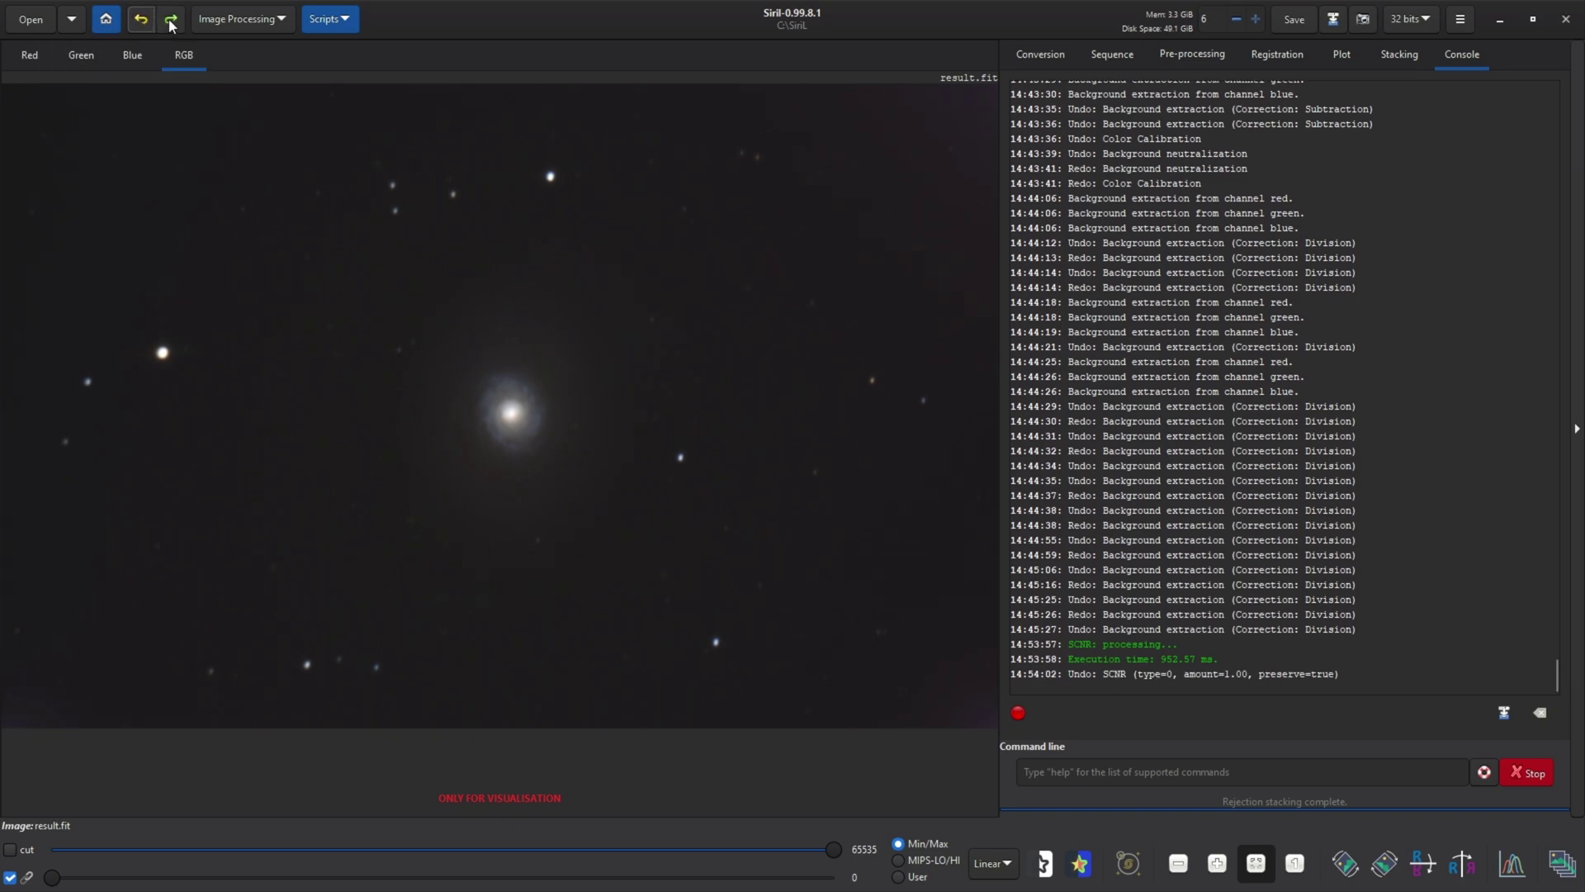
click(169, 22)
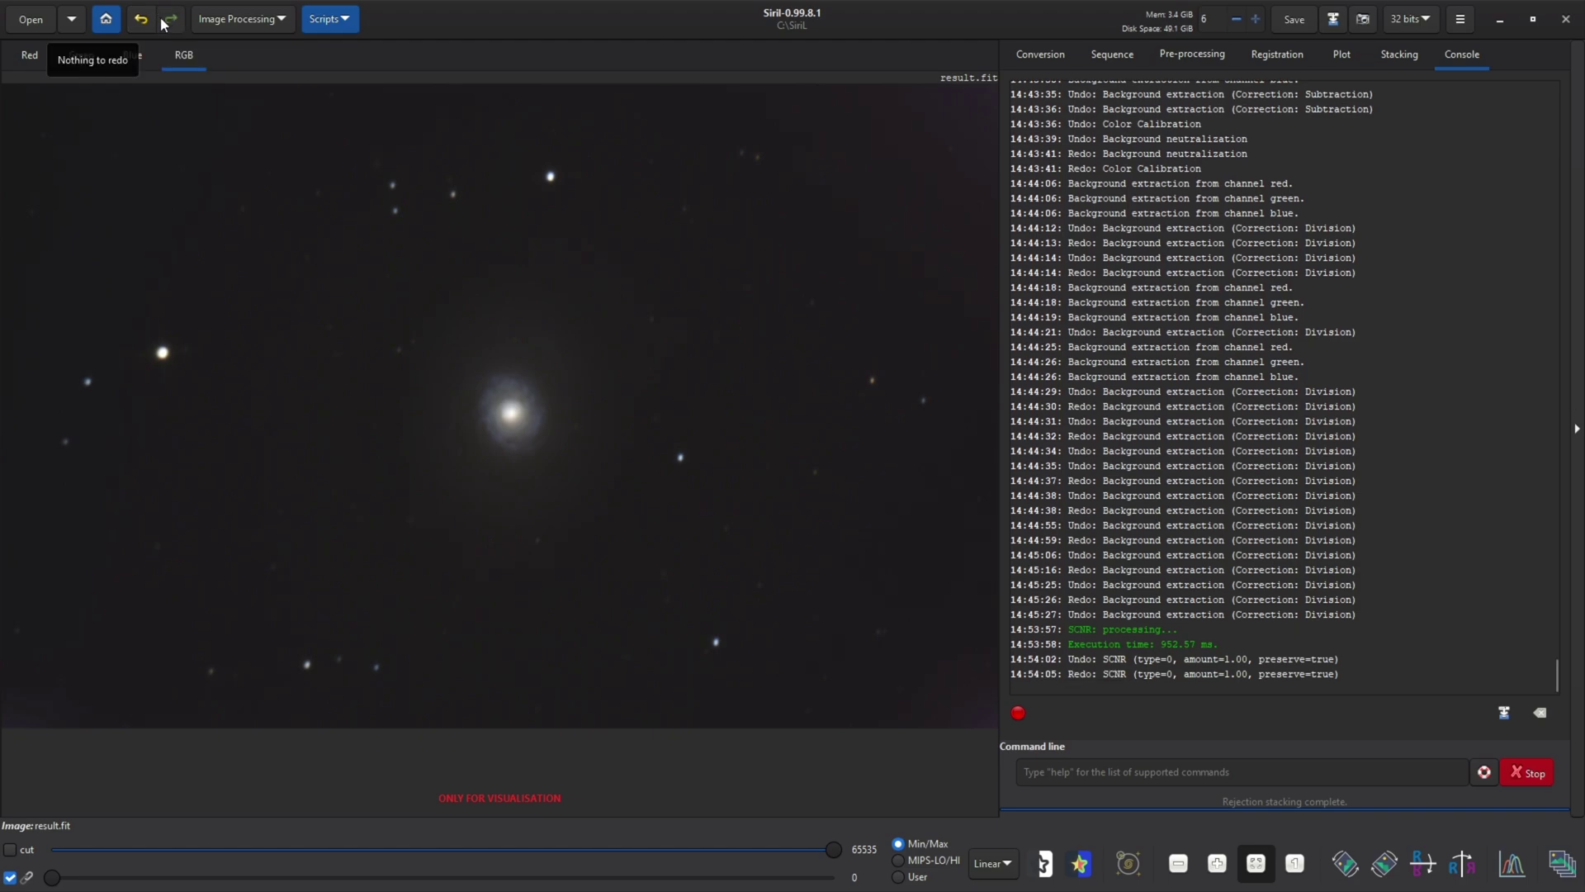
click(143, 22)
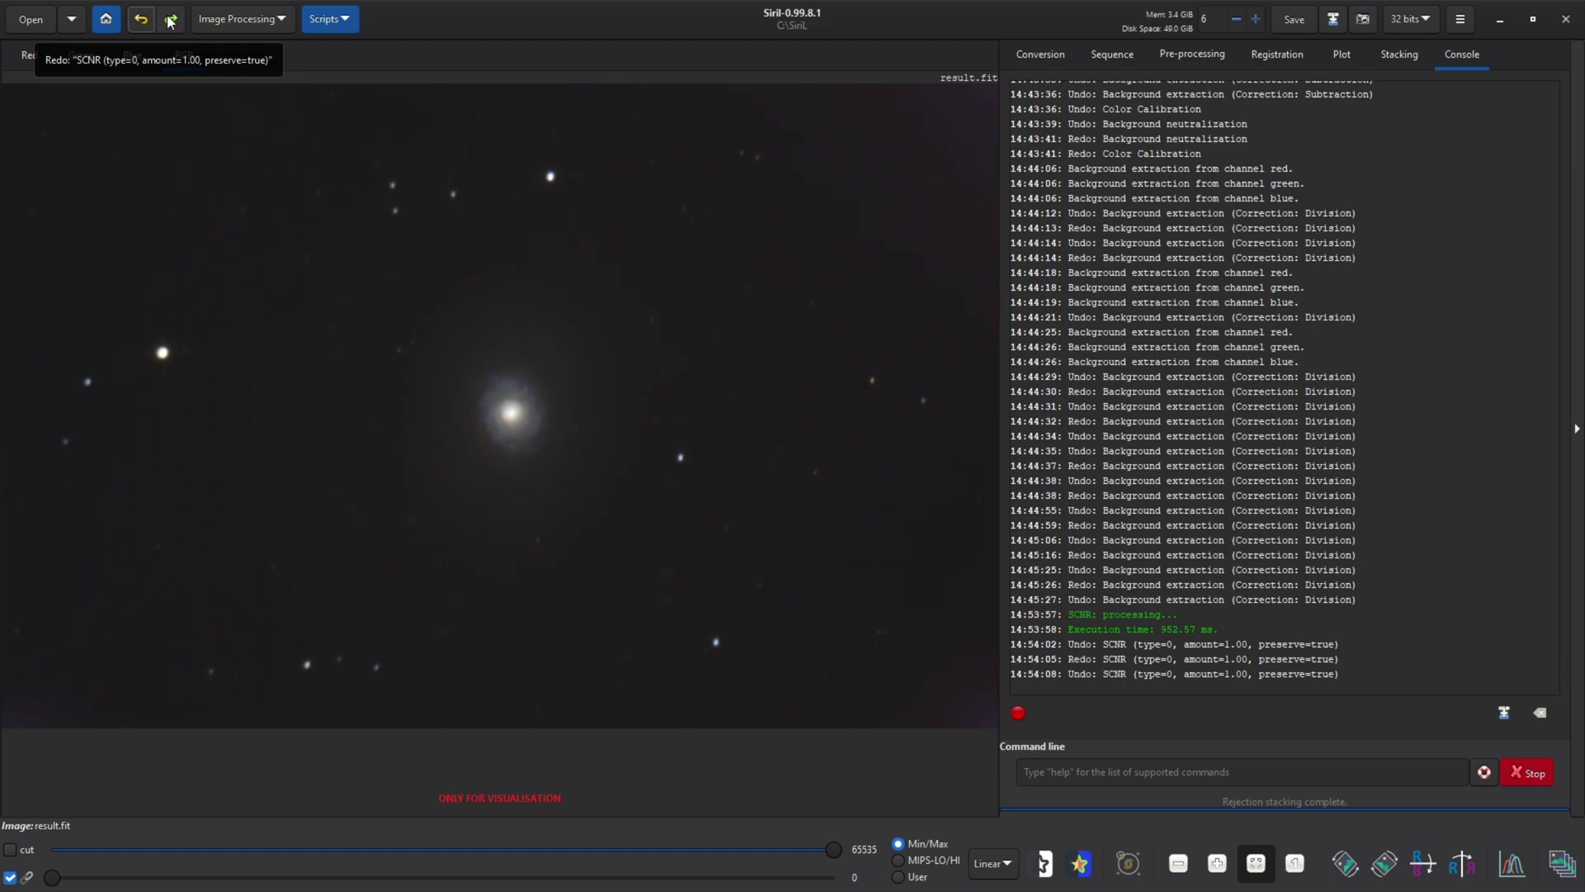
click(170, 21)
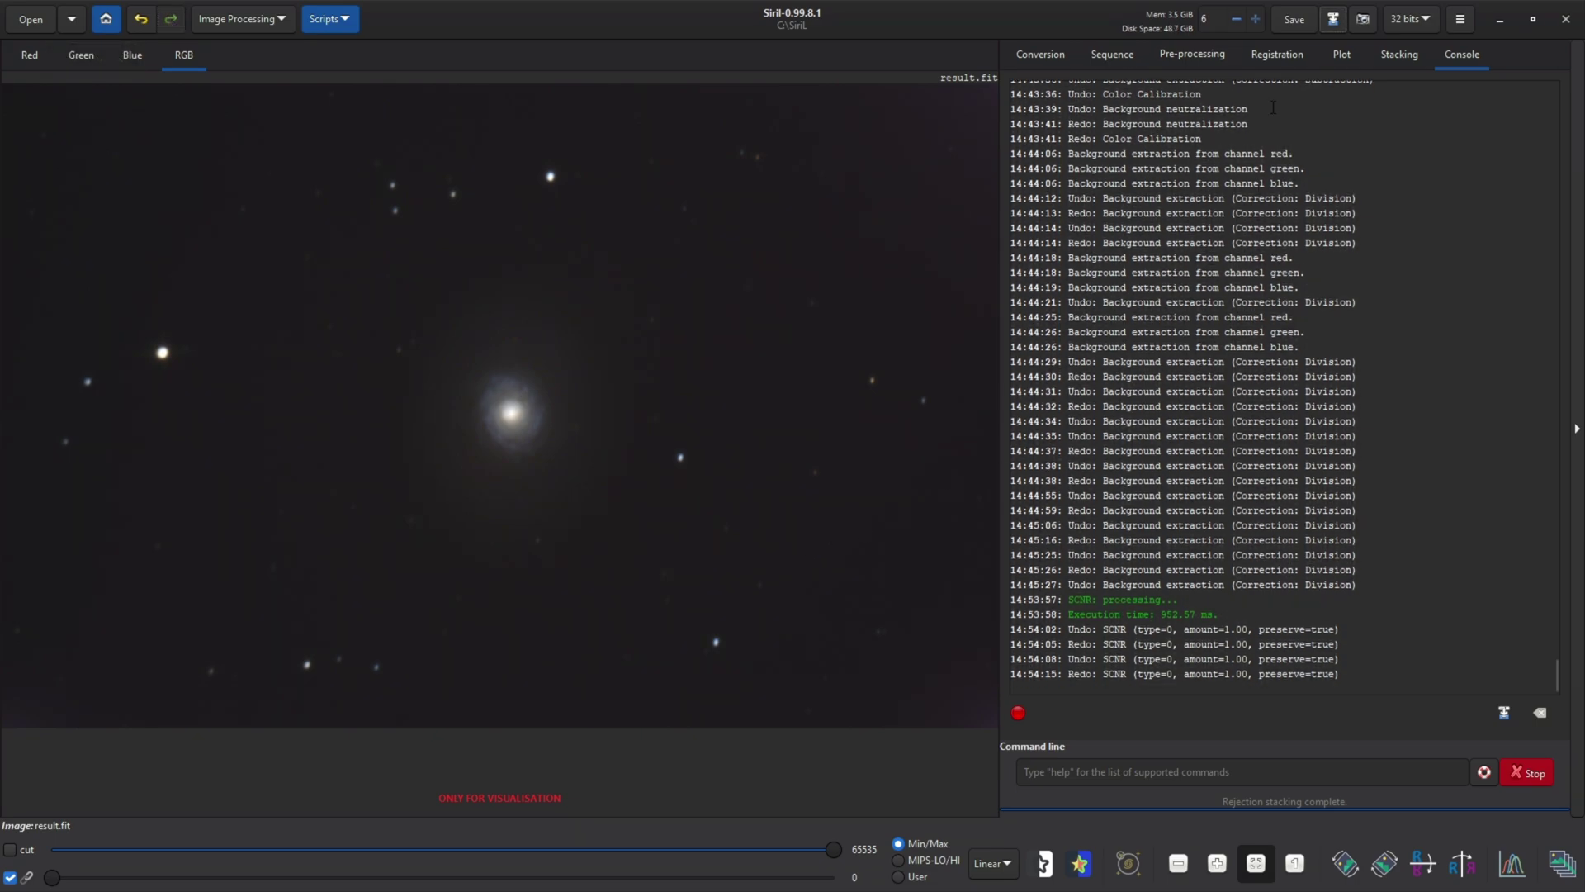
Step: Save the galaxy image as SiriL.tif in TIFF format with 32-bit floating-point samples
click(1334, 20)
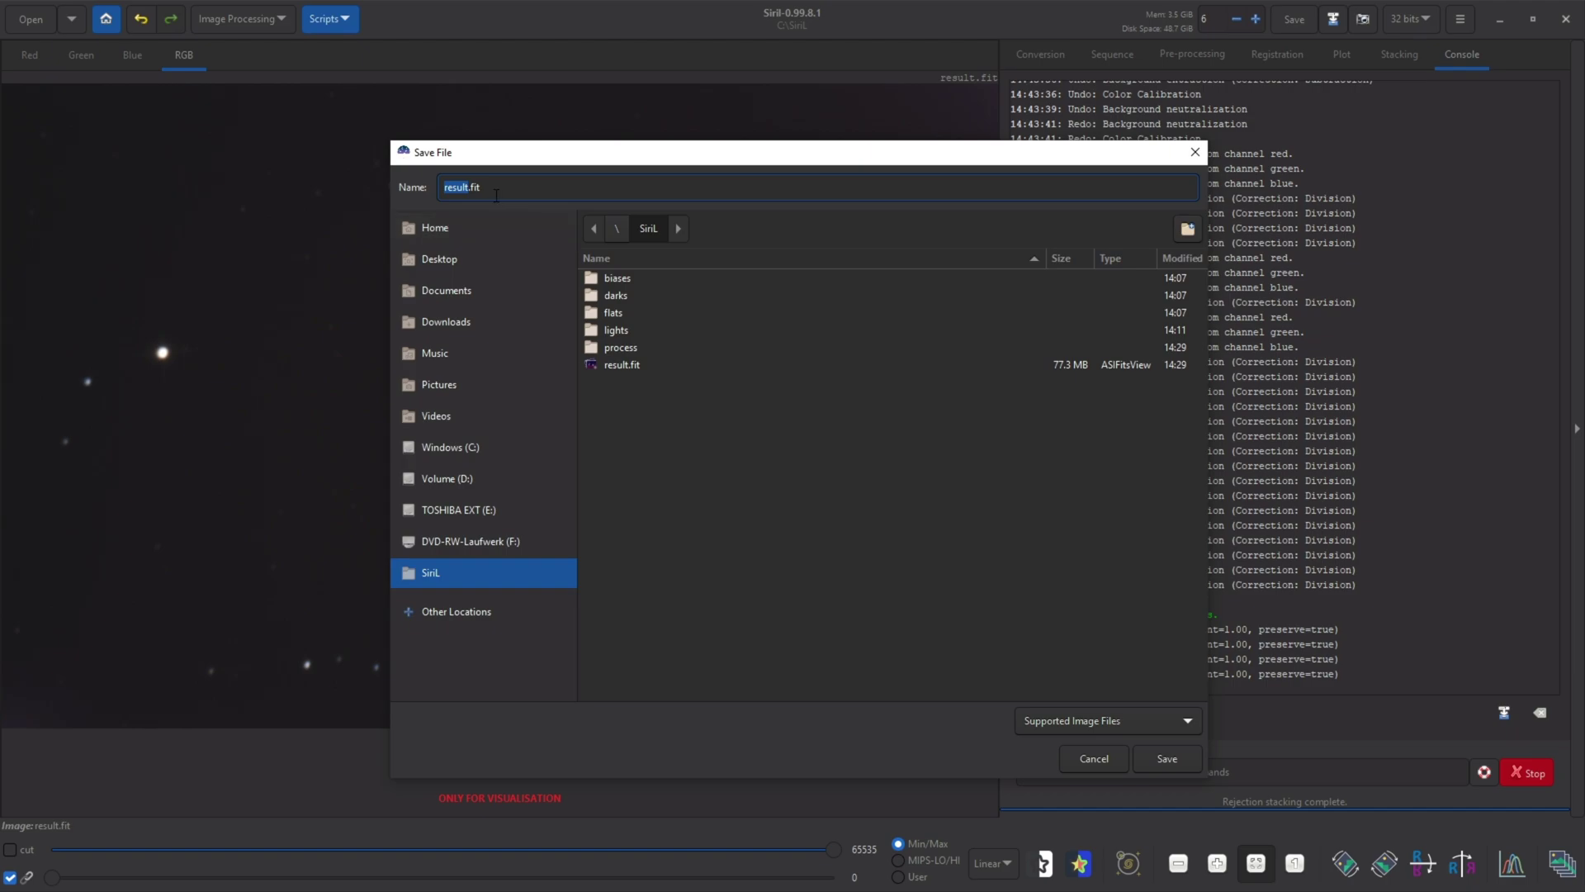
text(Siri)
text(L)
click(1118, 720)
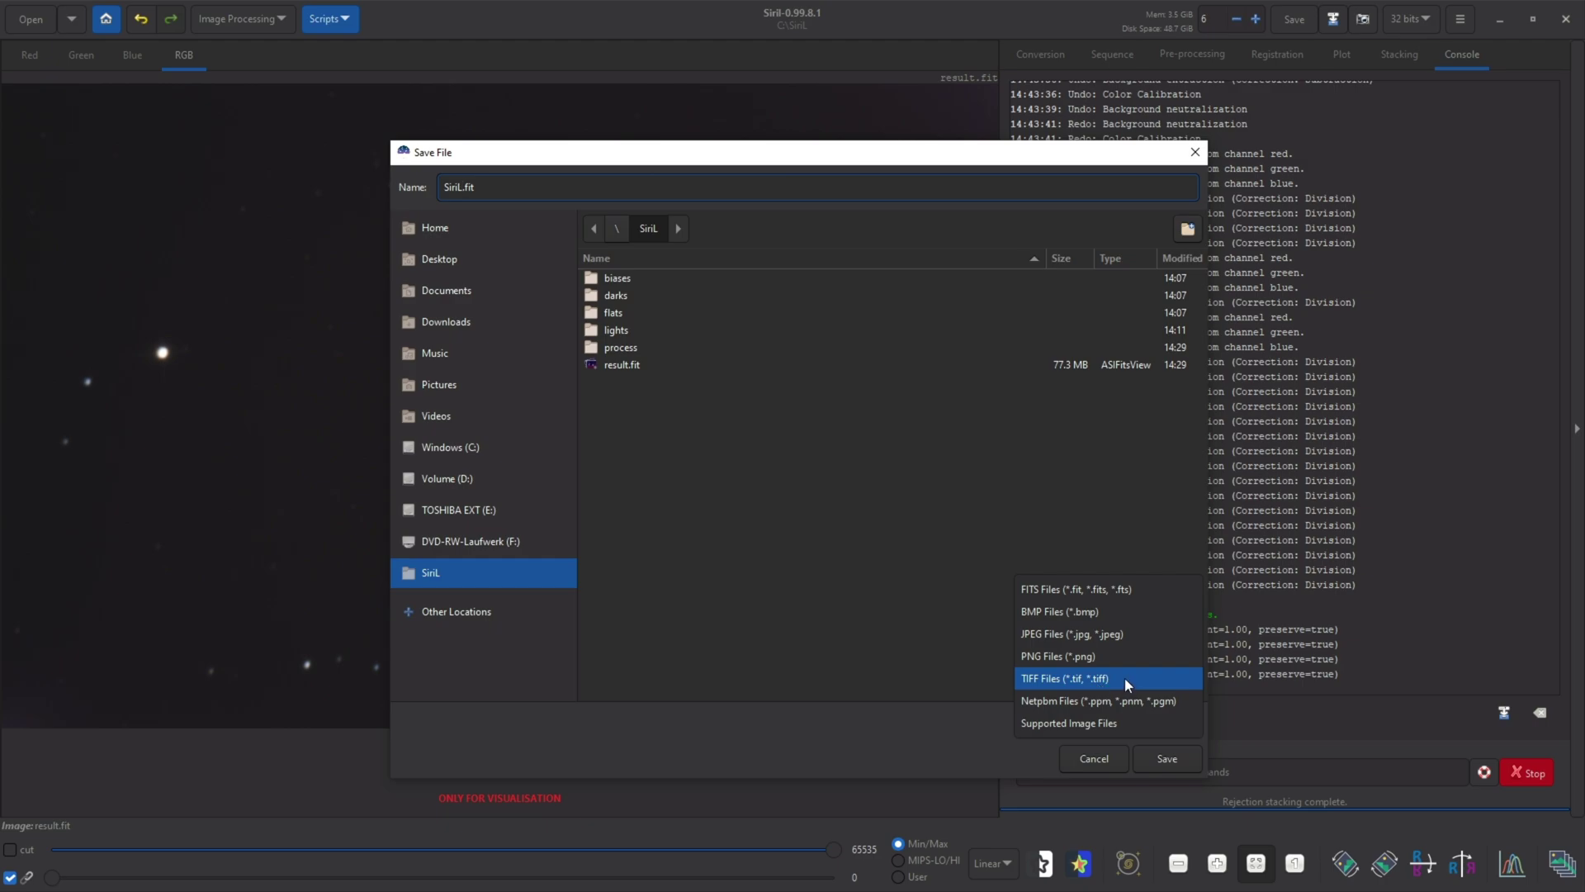
click(1089, 677)
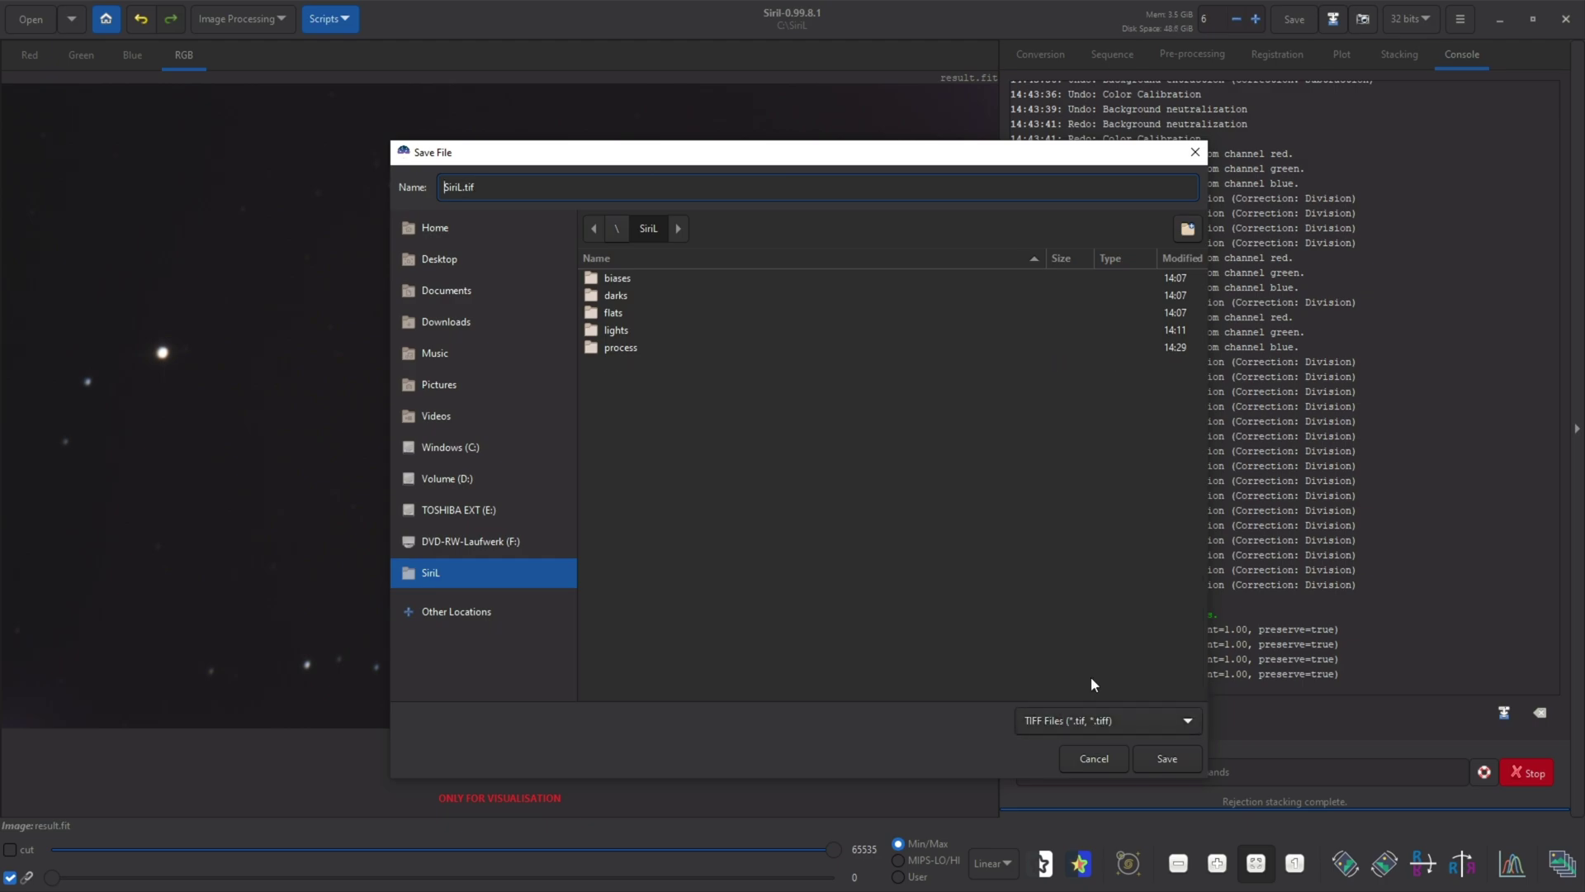
click(1166, 758)
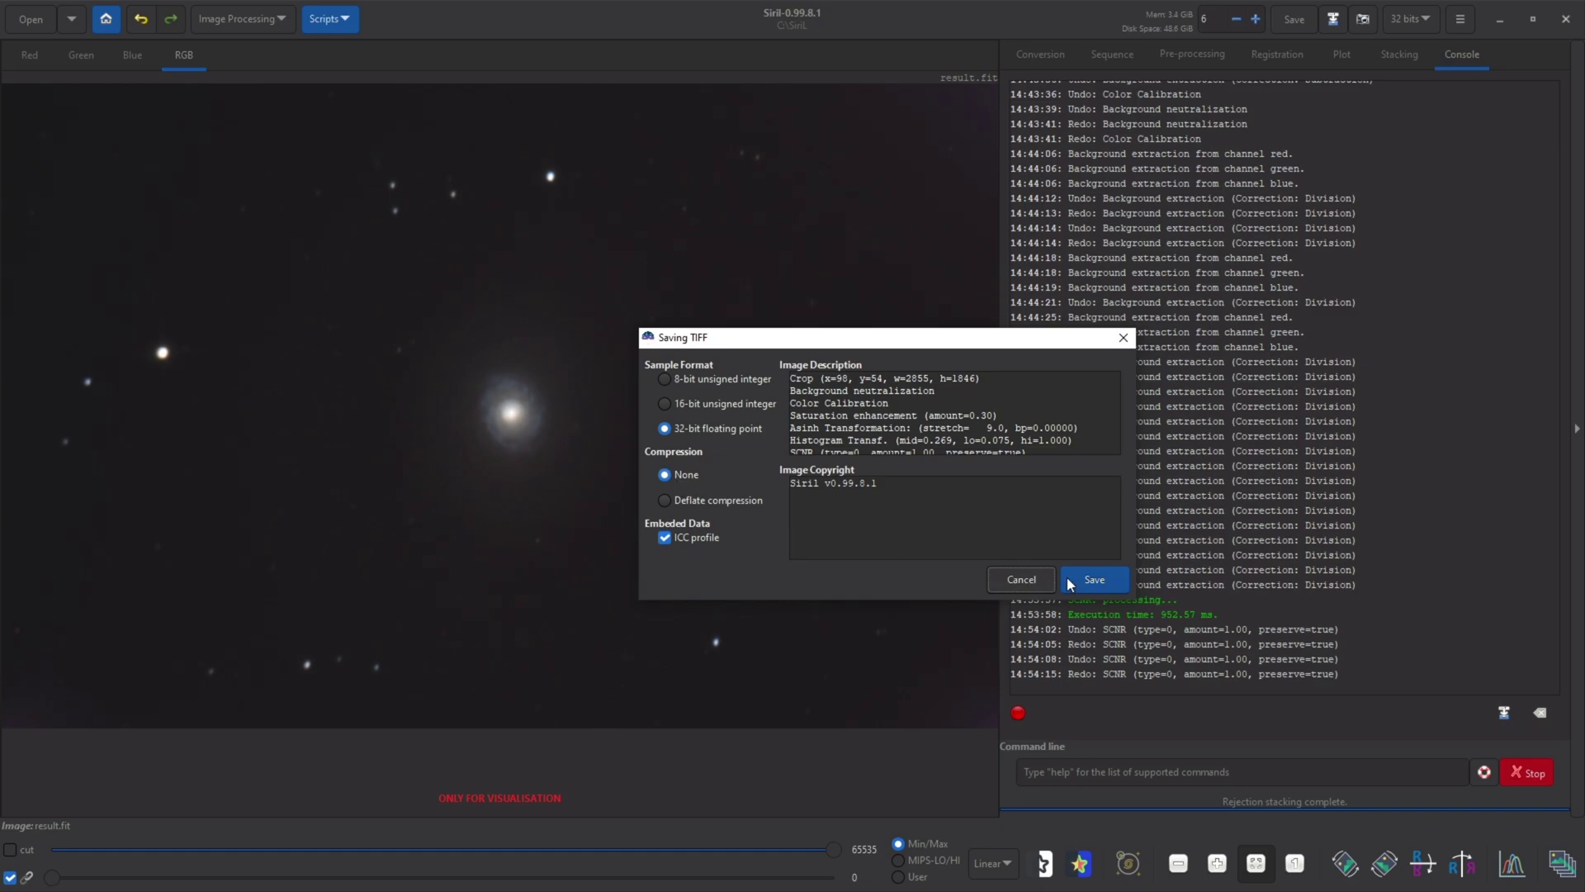
click(1096, 583)
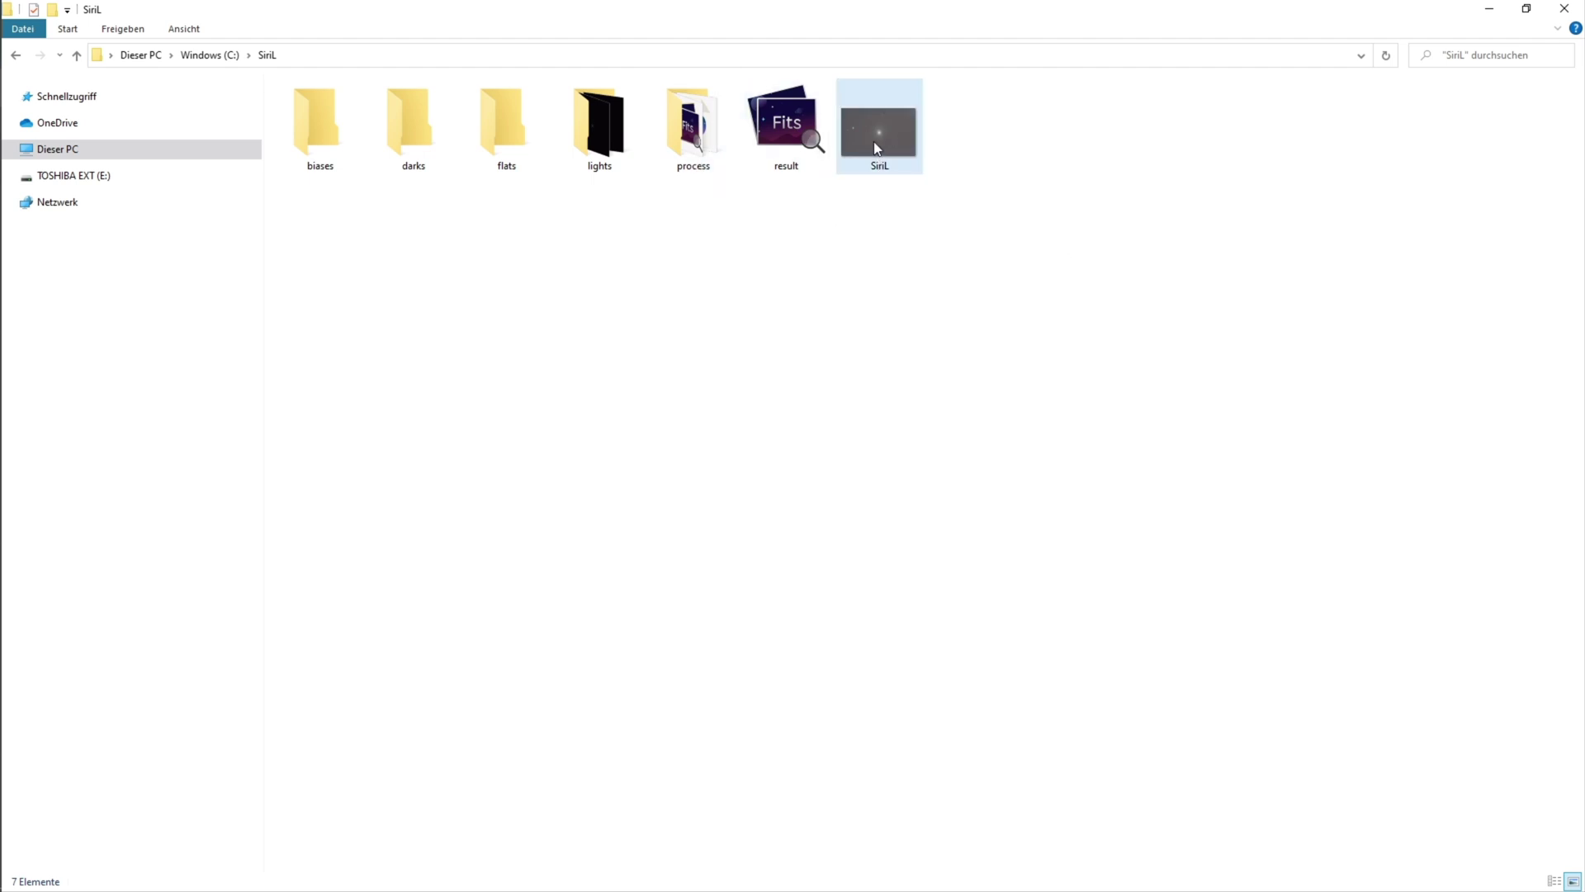
mouse_move(880, 130)
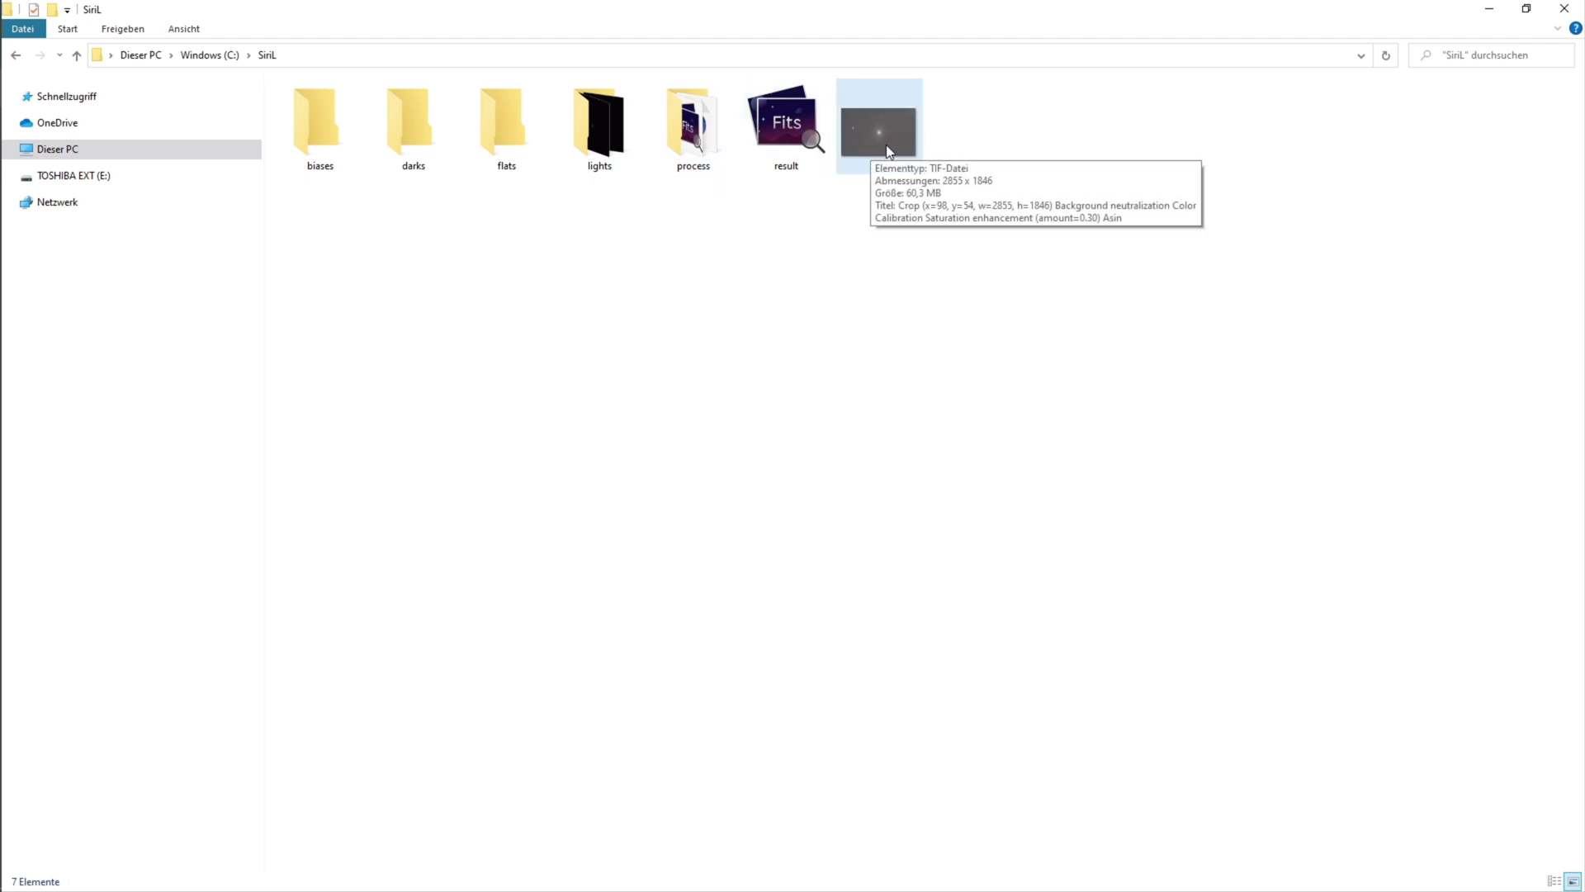
Step: Open SiriL.tif from File Explorer in XnView Classic
double_click(885, 145)
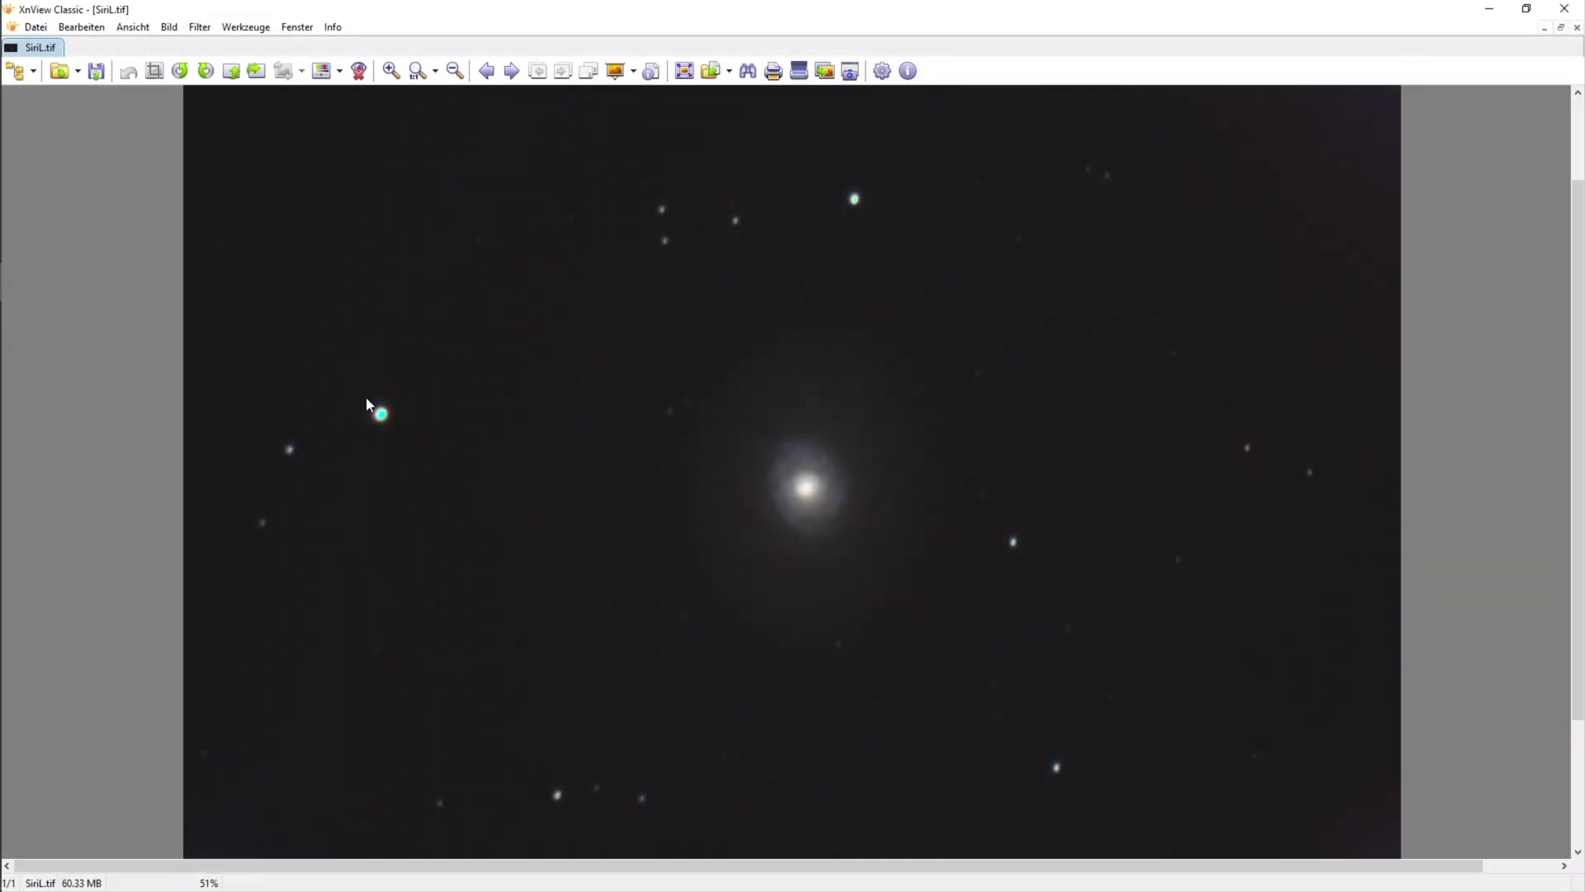
scroll(297, 427, up, 1)
scroll(216, 417, up, 1)
scroll(212, 413, up, 1)
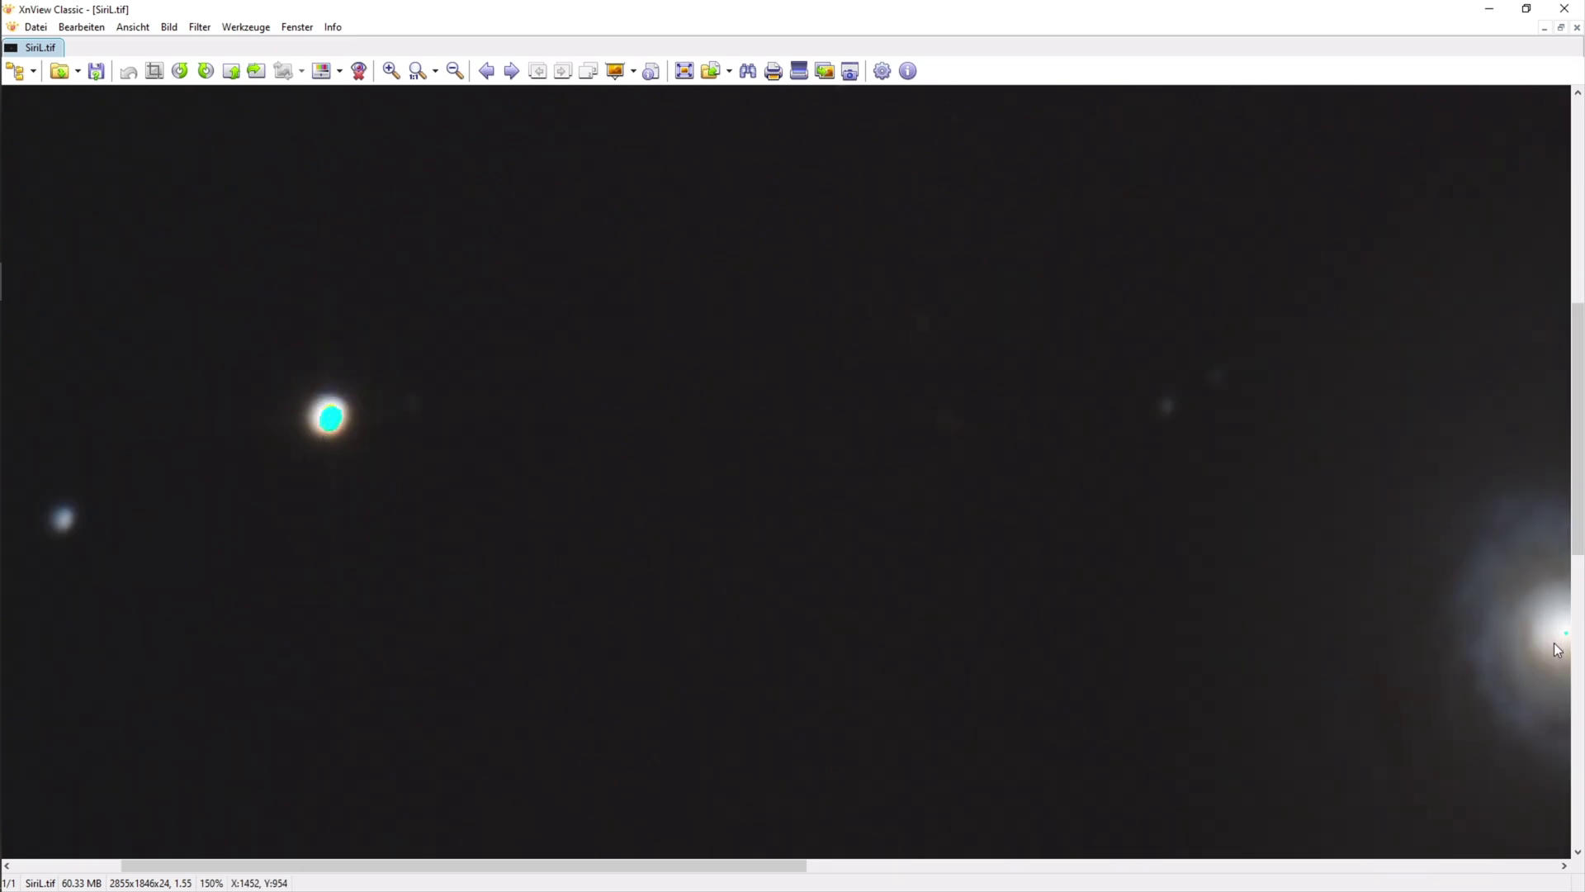
scroll(1247, 614, down, 1)
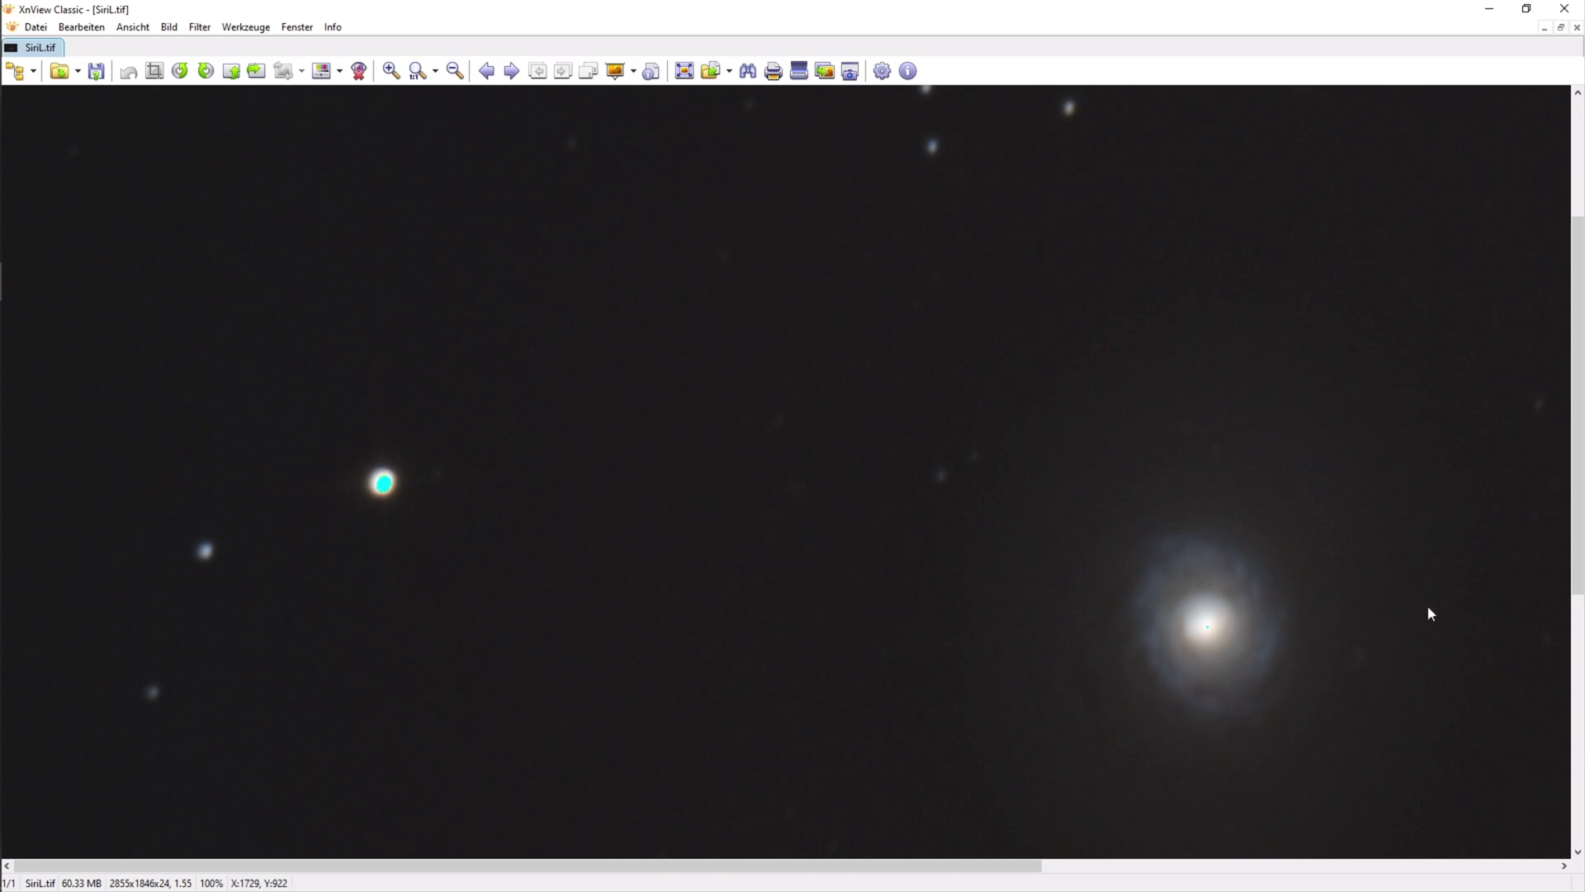
scroll(1428, 613, down, 1)
scroll(1395, 615, down, 1)
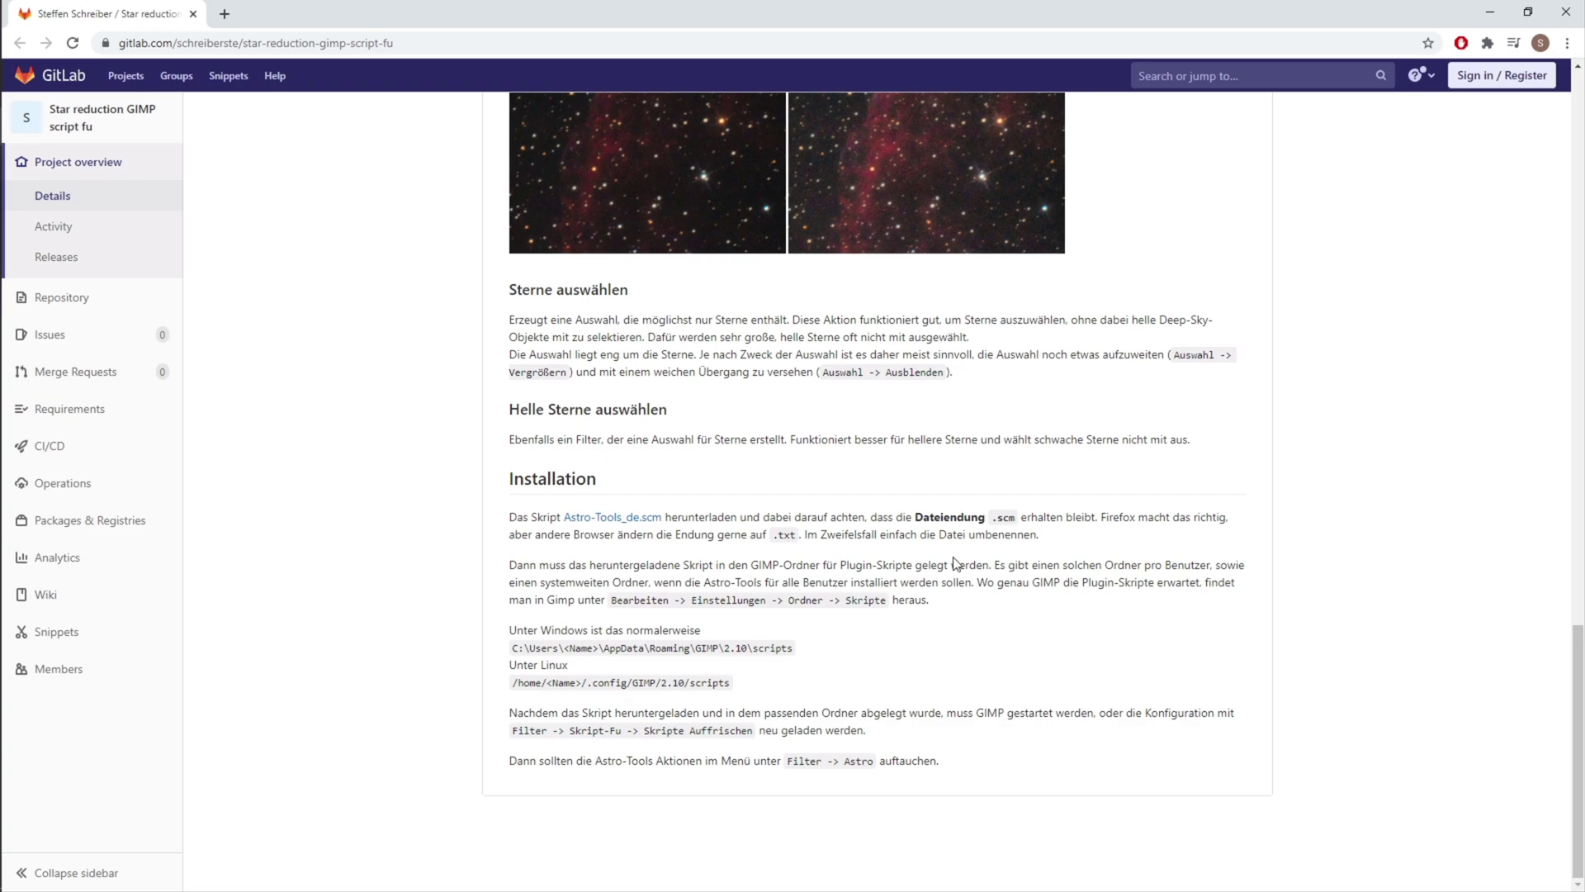
scroll(985, 581, up, 2)
scroll(1006, 564, up, 3)
scroll(1007, 564, down, 5)
Step: Download Astro-Tools_de.scm from the GitLab Installation section and open the downloaded file
click(602, 523)
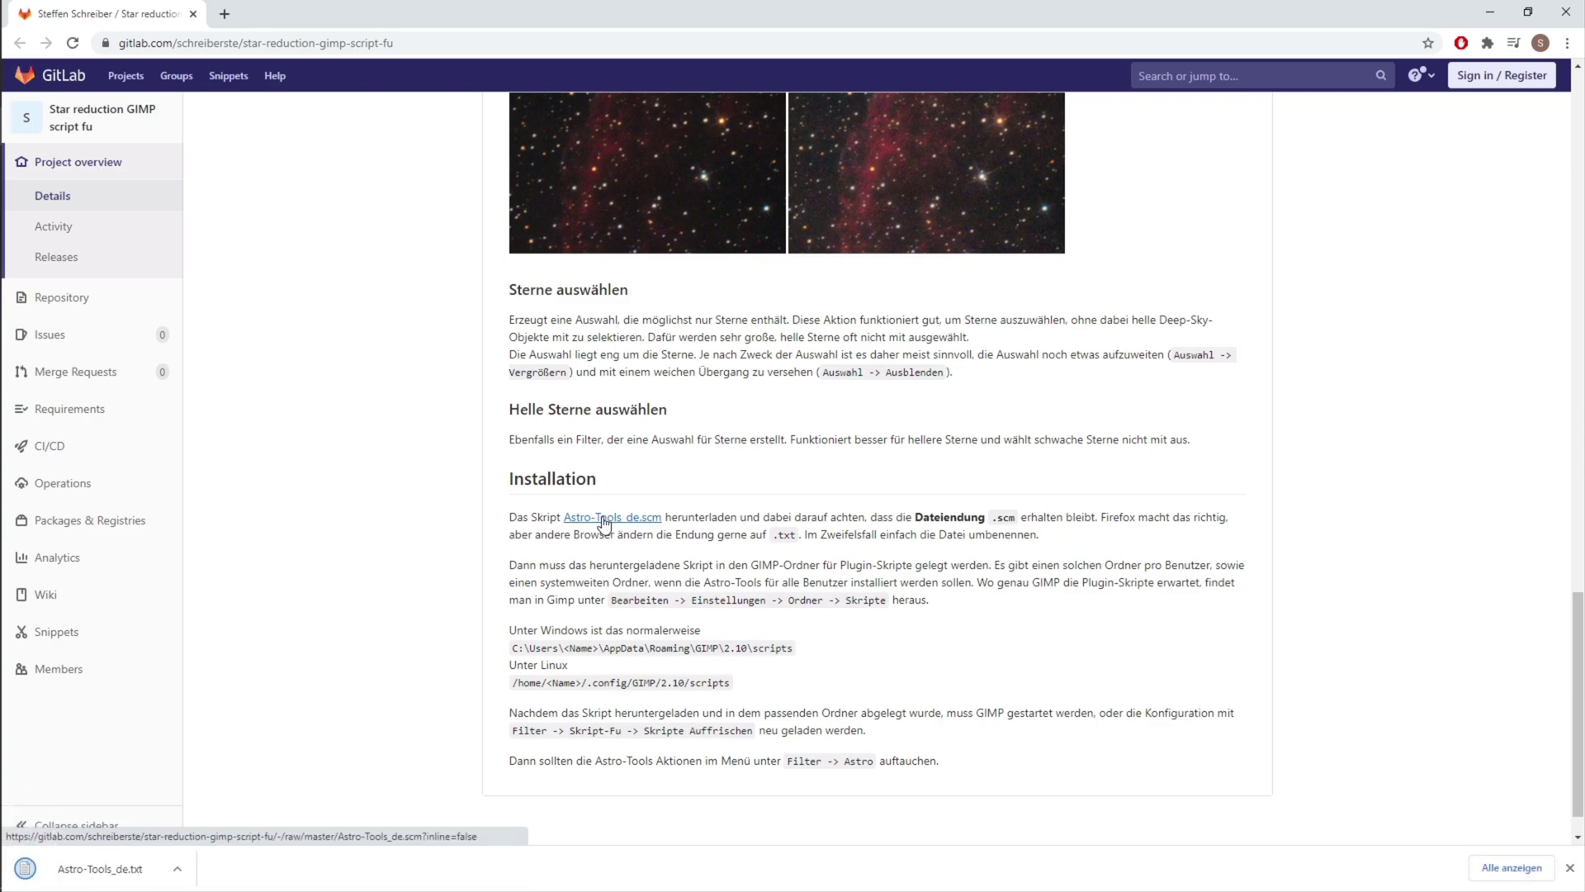
click(132, 870)
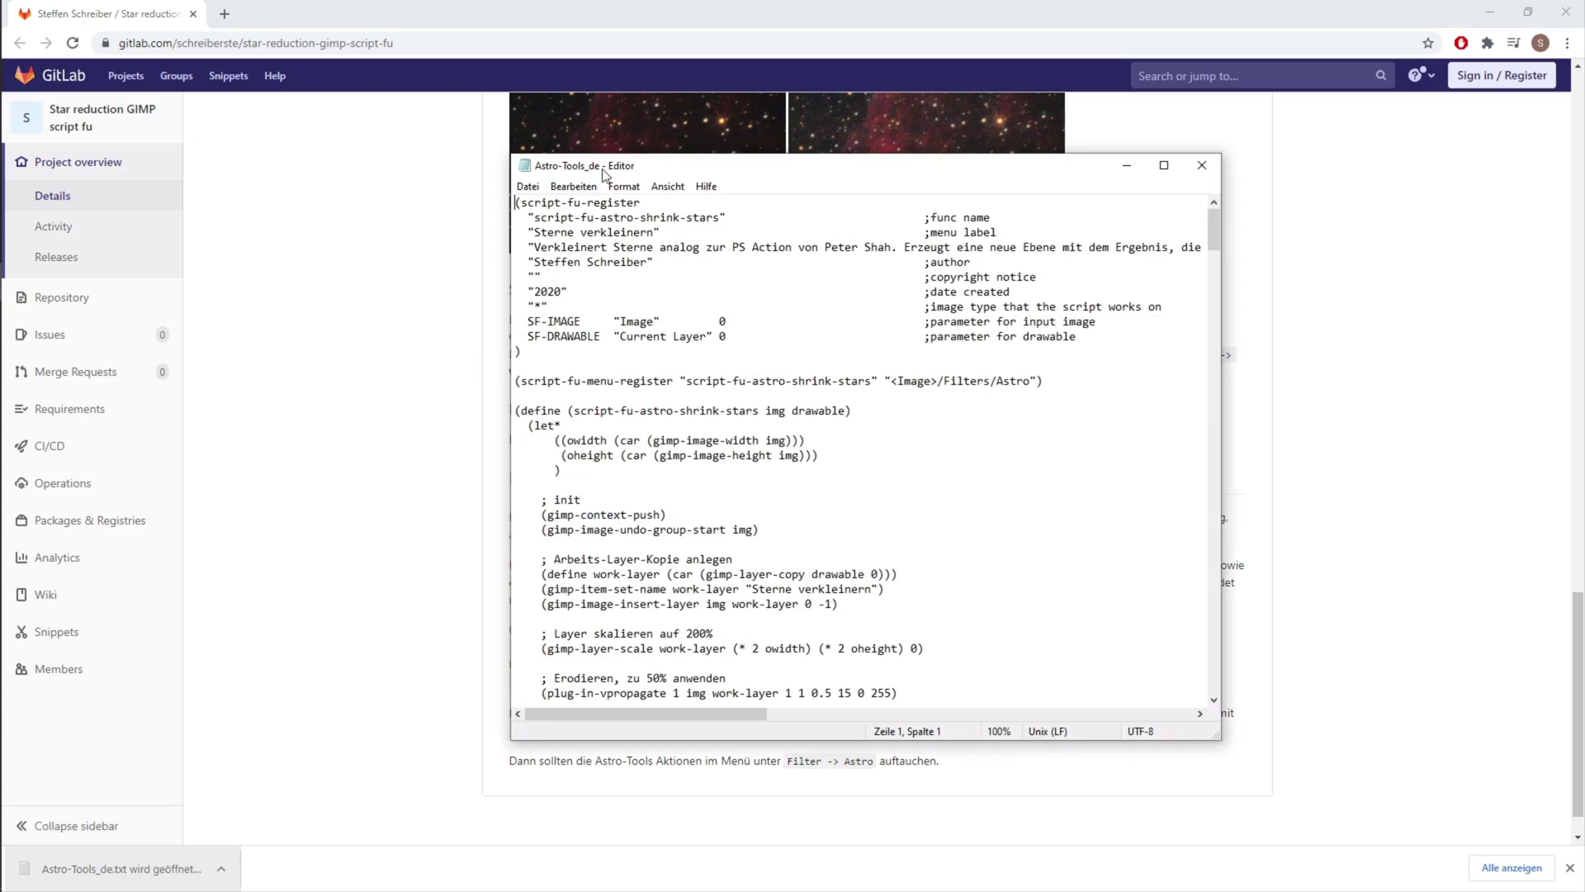
Step: Save the script as Astro-Tools_de.scm with type 'Alle Dateien', then close Notepad
drag(602, 168, 673, 215)
click(600, 233)
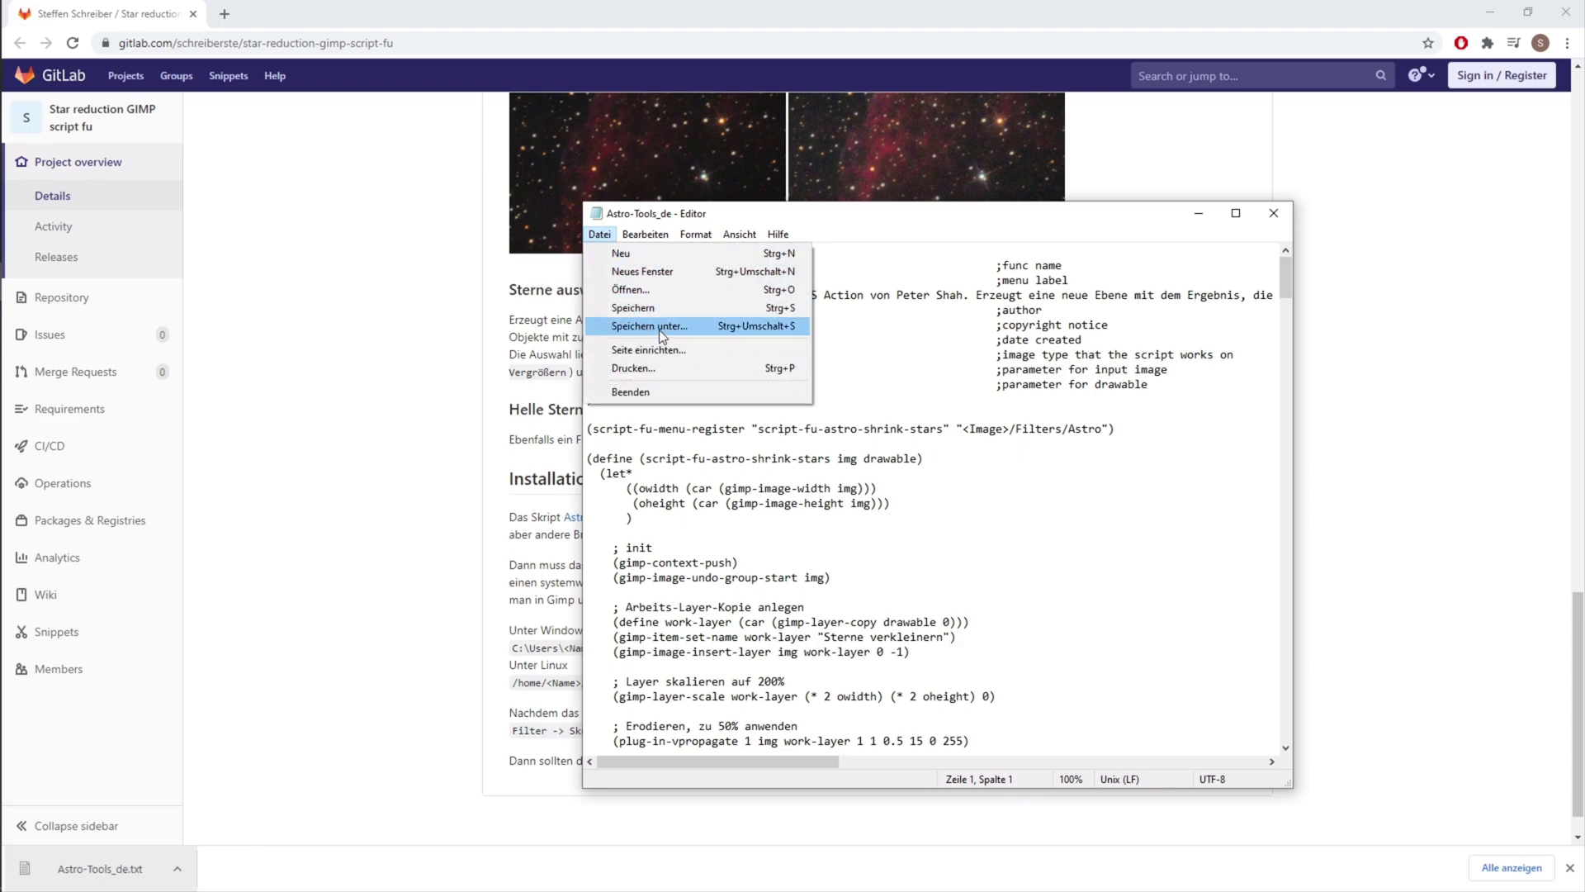
click(659, 327)
click(784, 607)
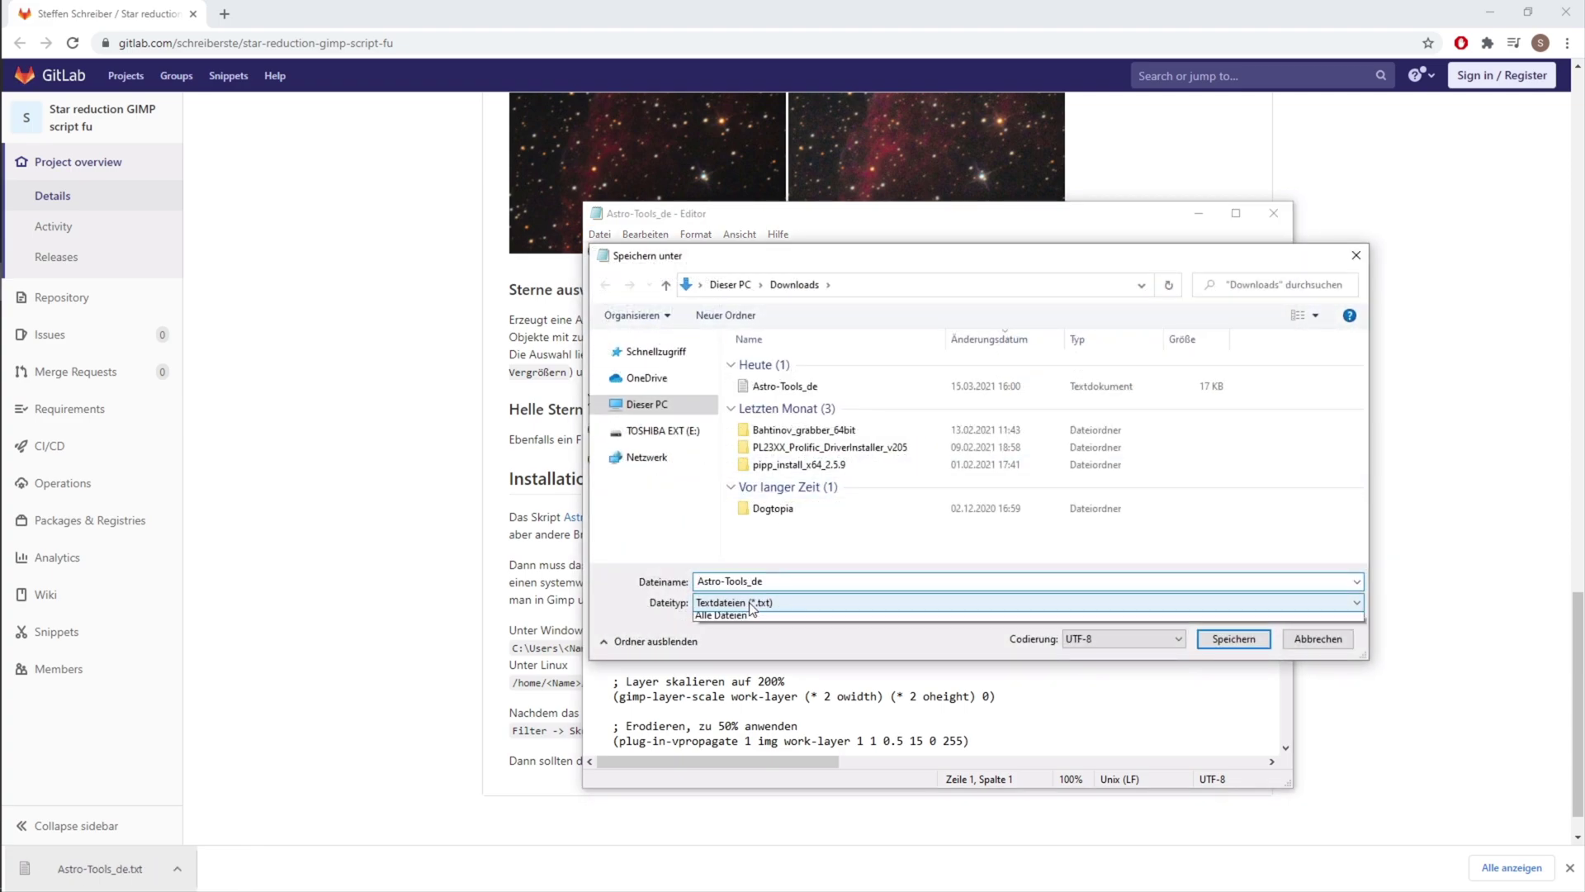
click(777, 616)
click(793, 580)
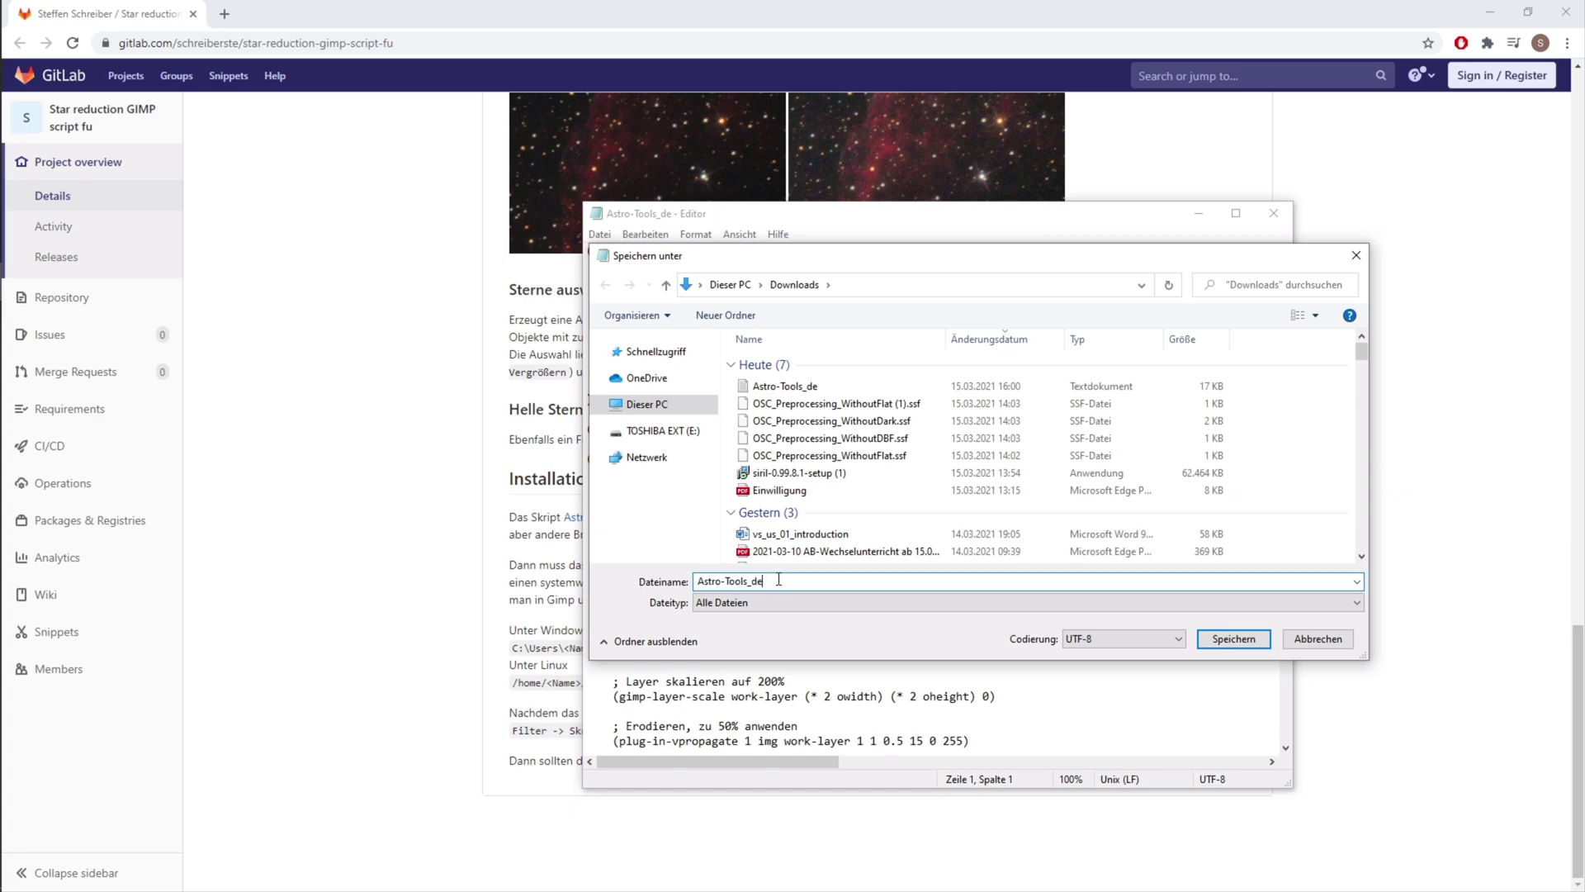
text(.sc)
text(m)
click(1201, 639)
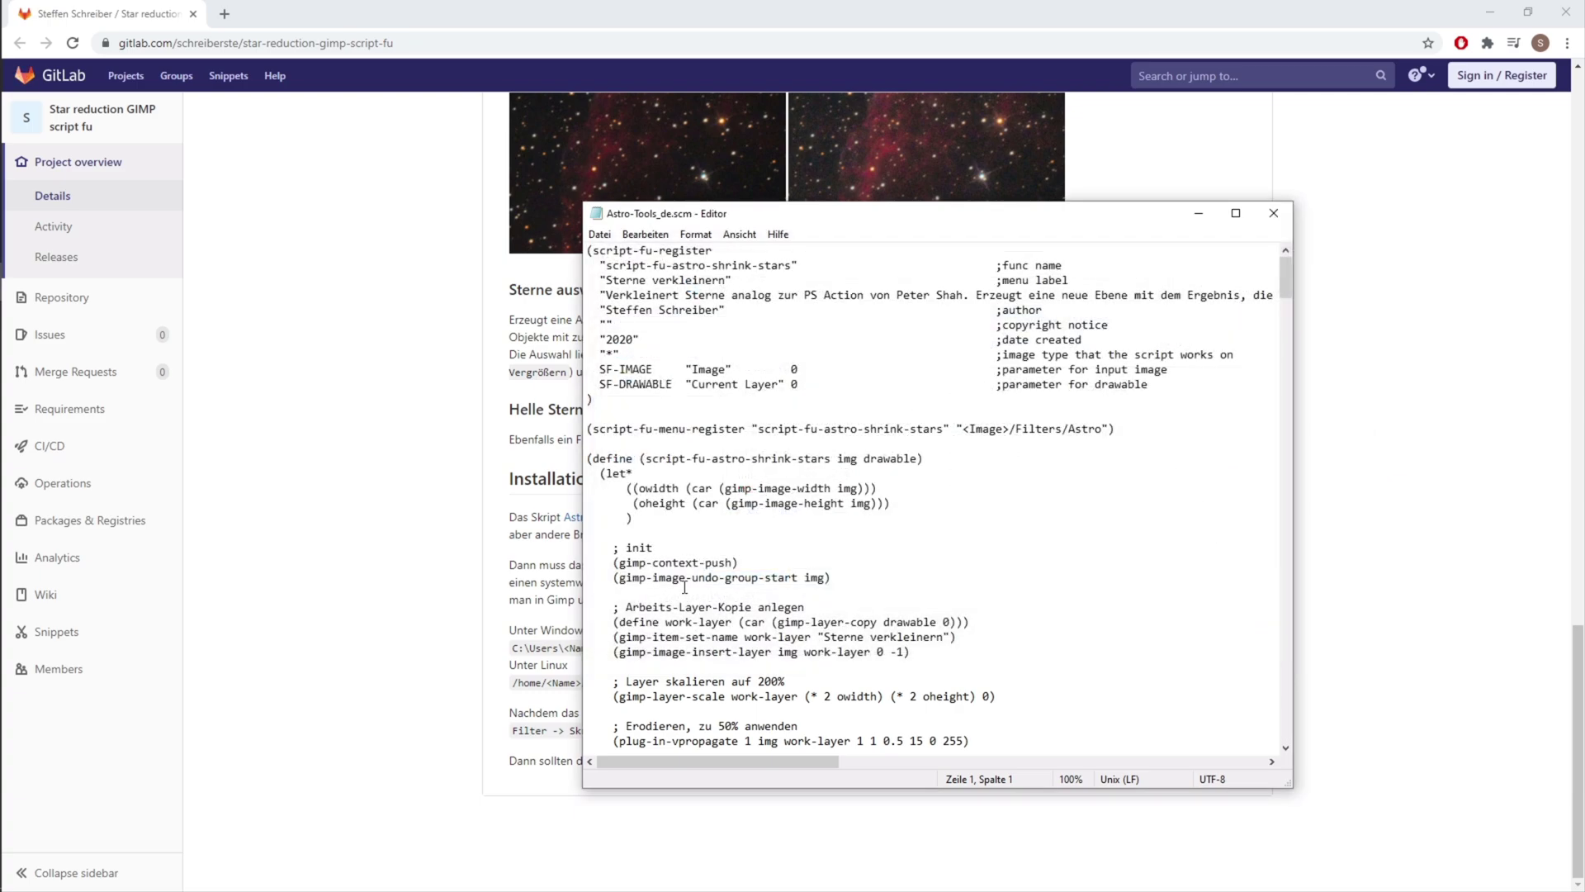
click(1273, 213)
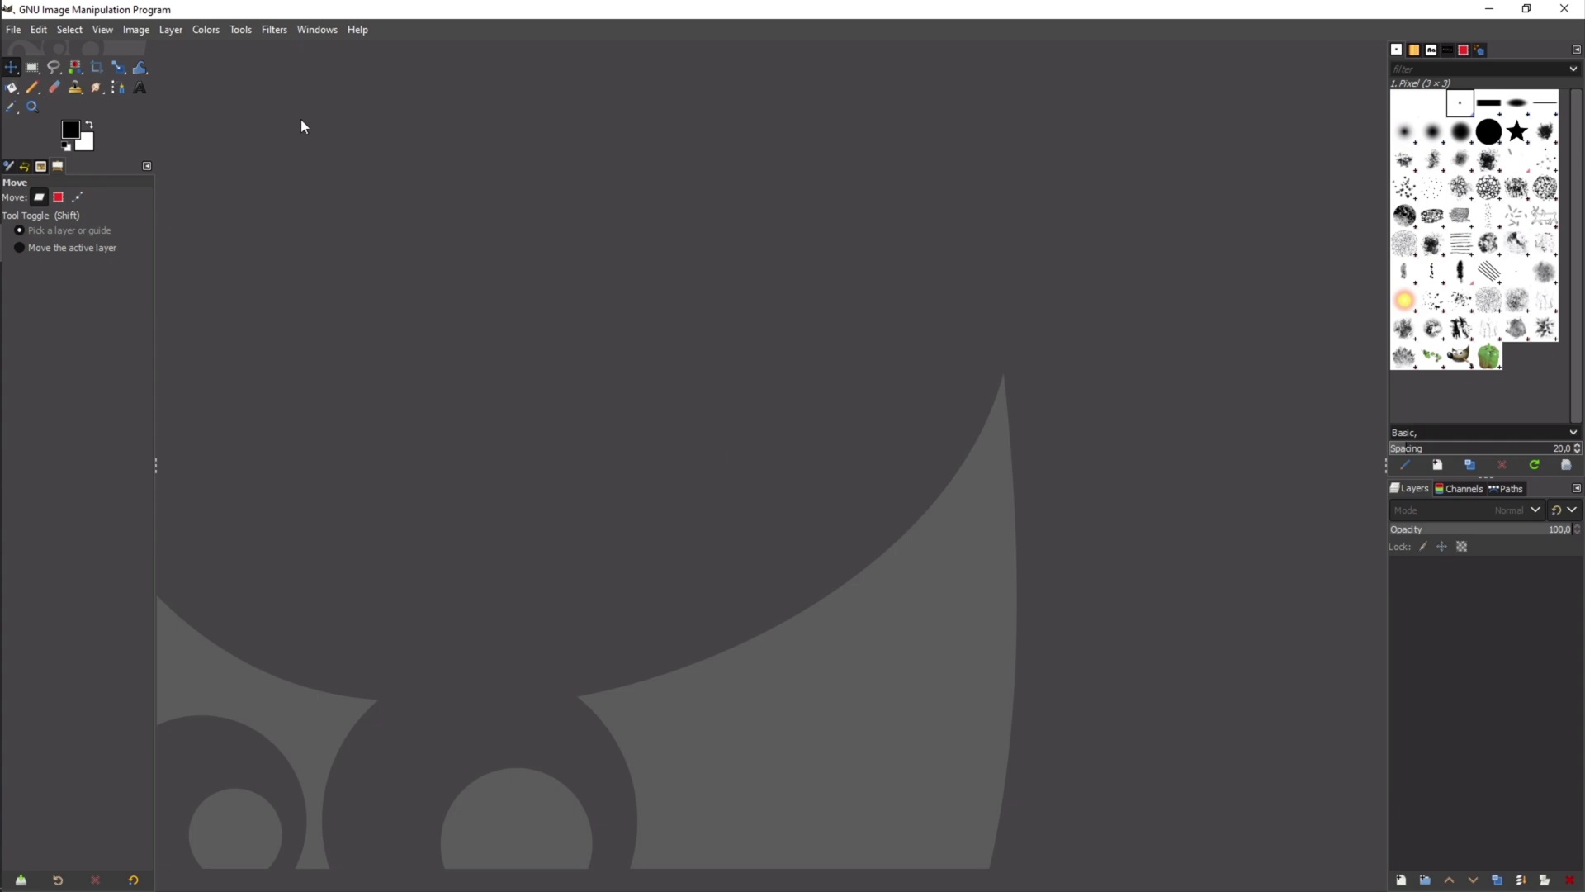
Step: In Preferences, go to Folders > Scripts and select the listed scripts folder path
click(38, 33)
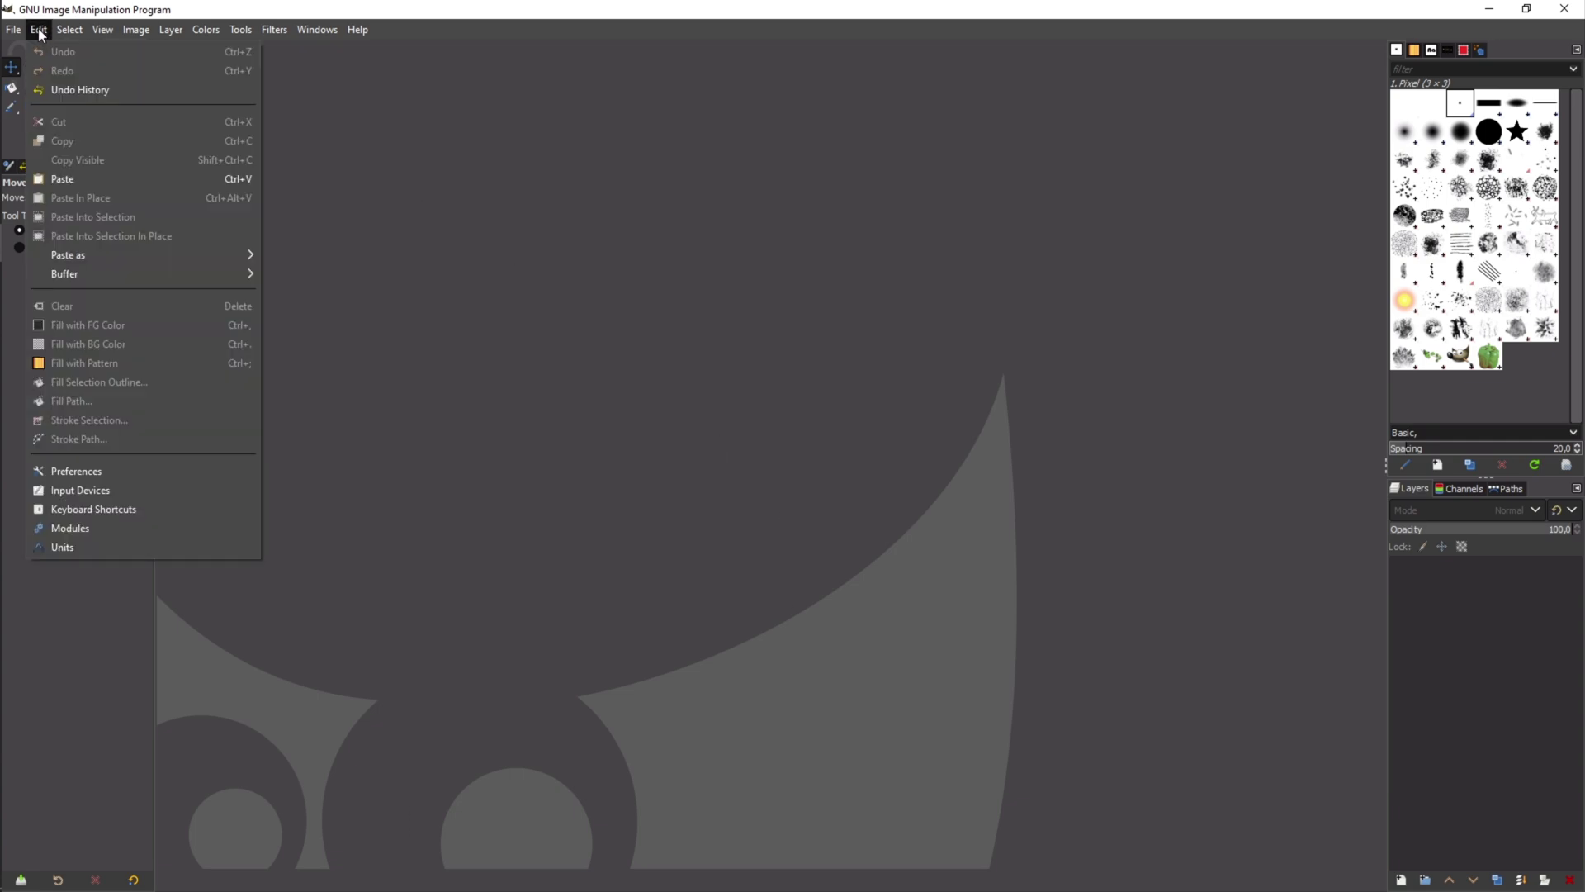
click(85, 468)
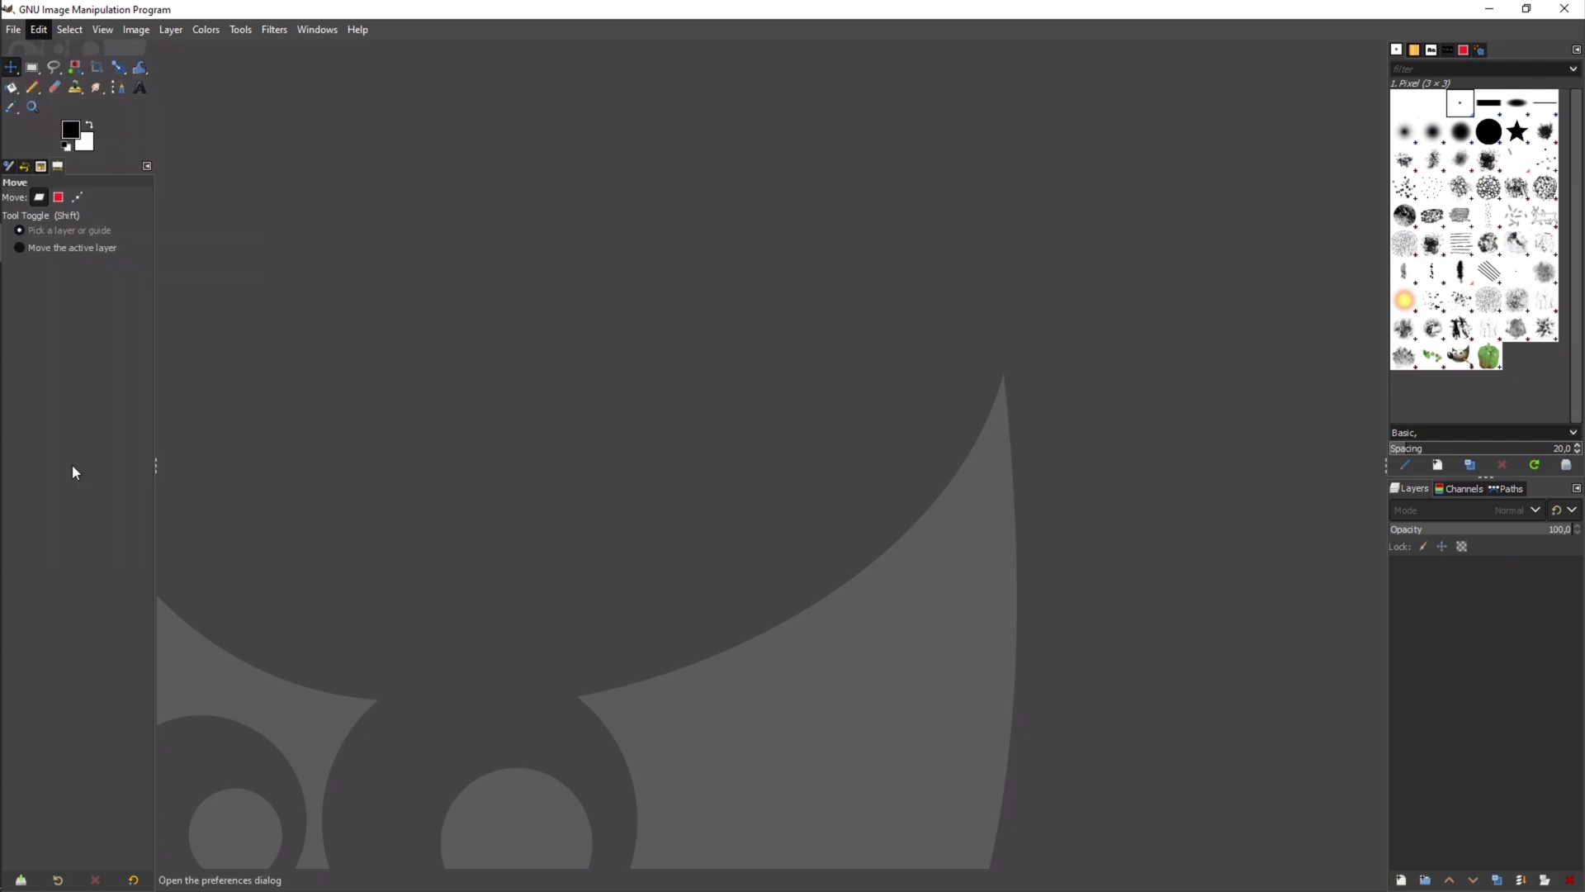
scroll(574, 506, down, 1)
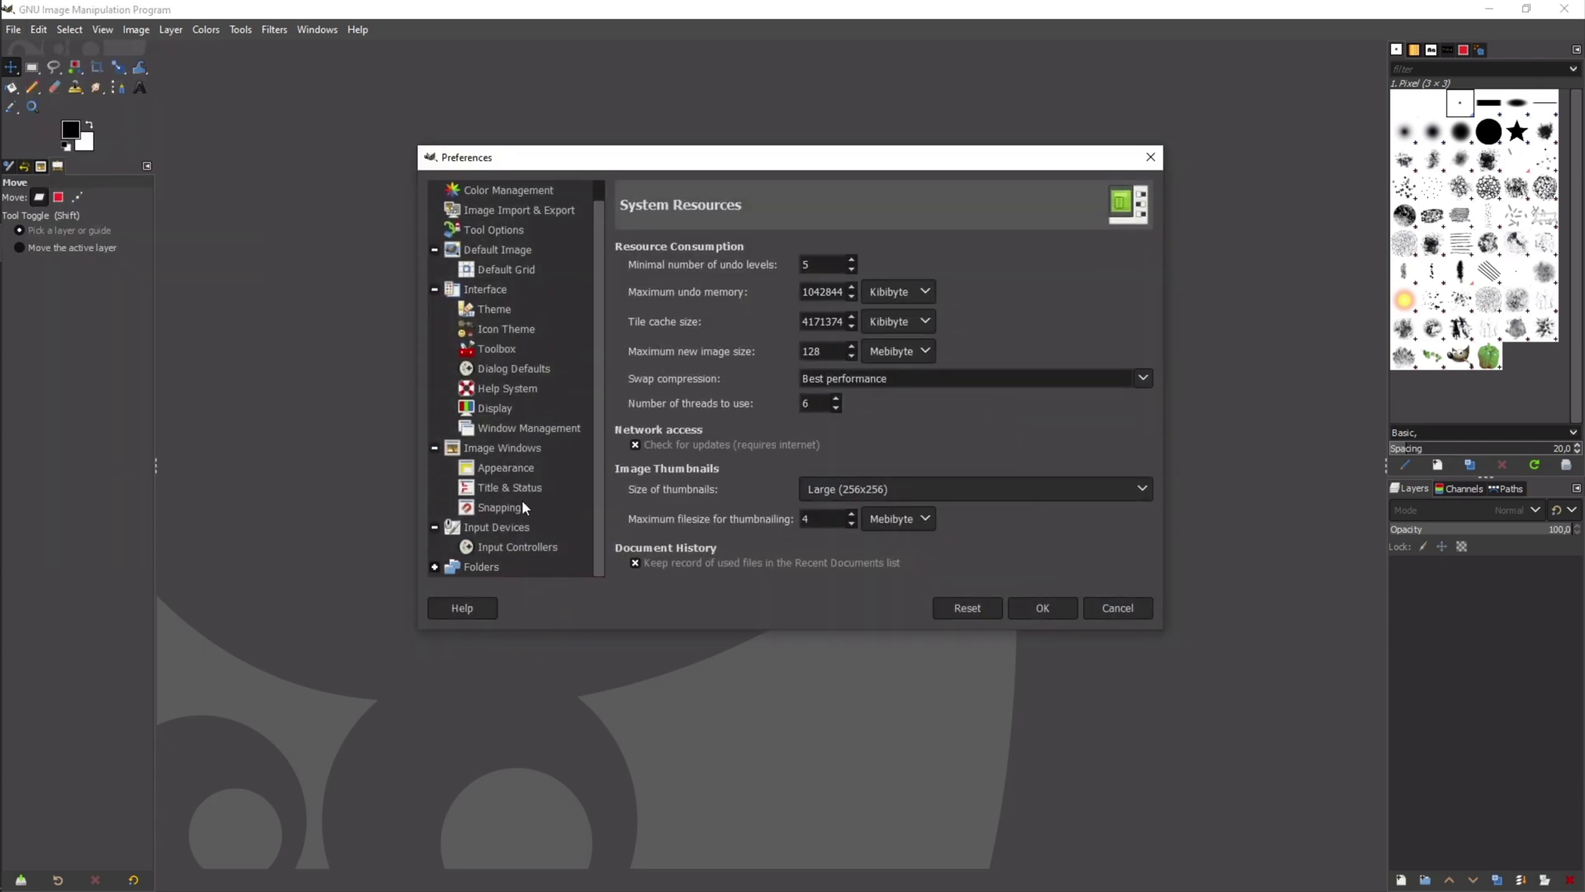
click(435, 567)
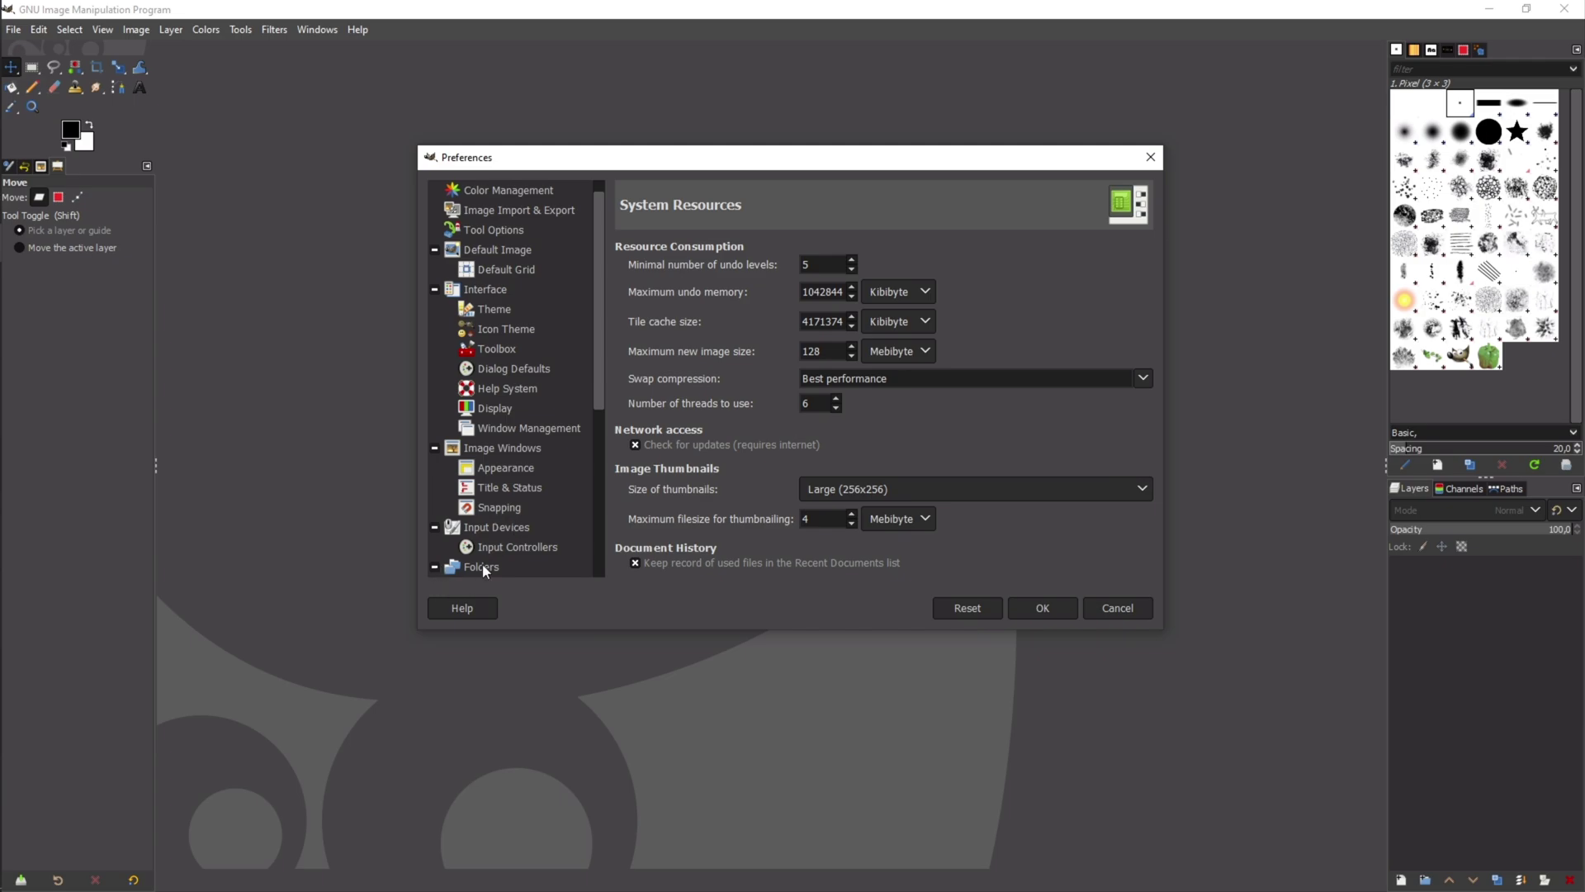
scroll(481, 564, down, 4)
click(497, 516)
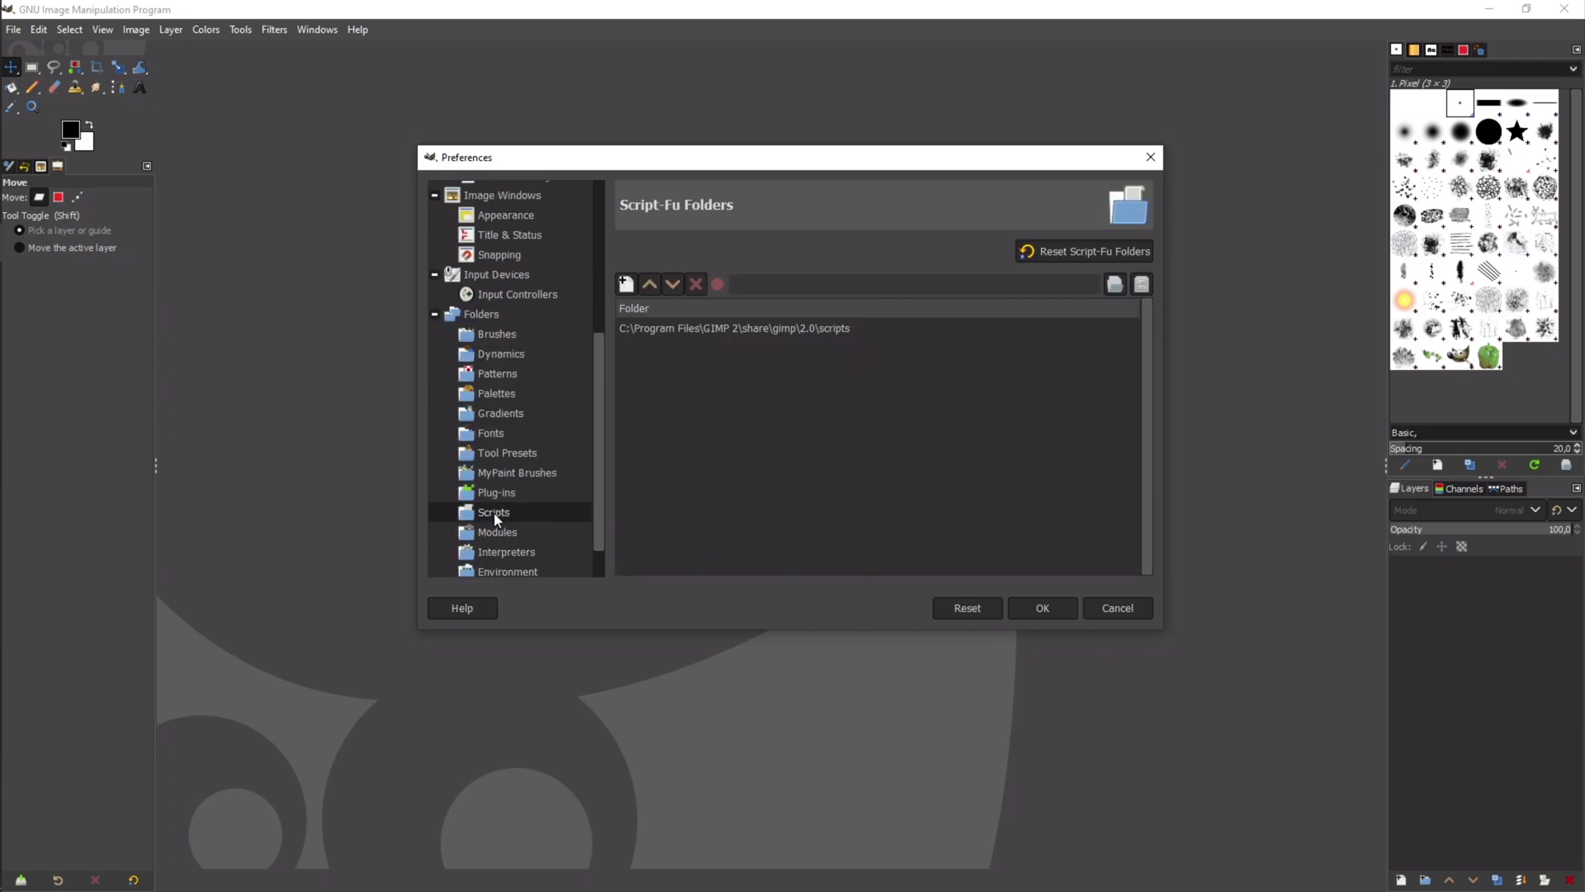
click(677, 328)
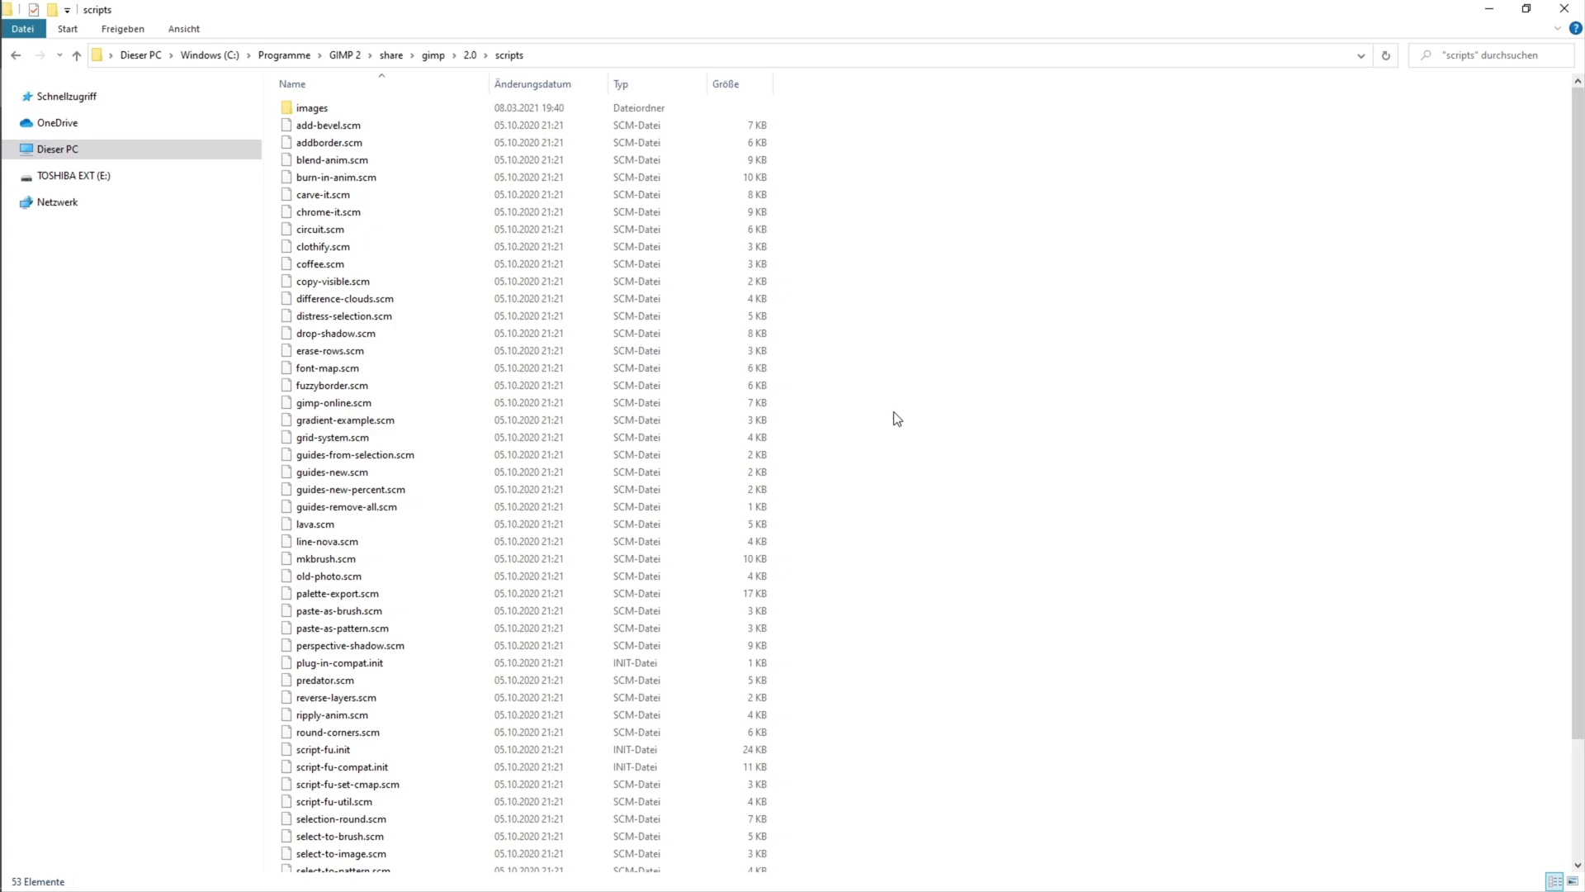
Step: Paste Astro-Tools_de.scm into the scripts folder, granting administrator permission with Fortsetzen
key(ctrl+v)
click(750, 355)
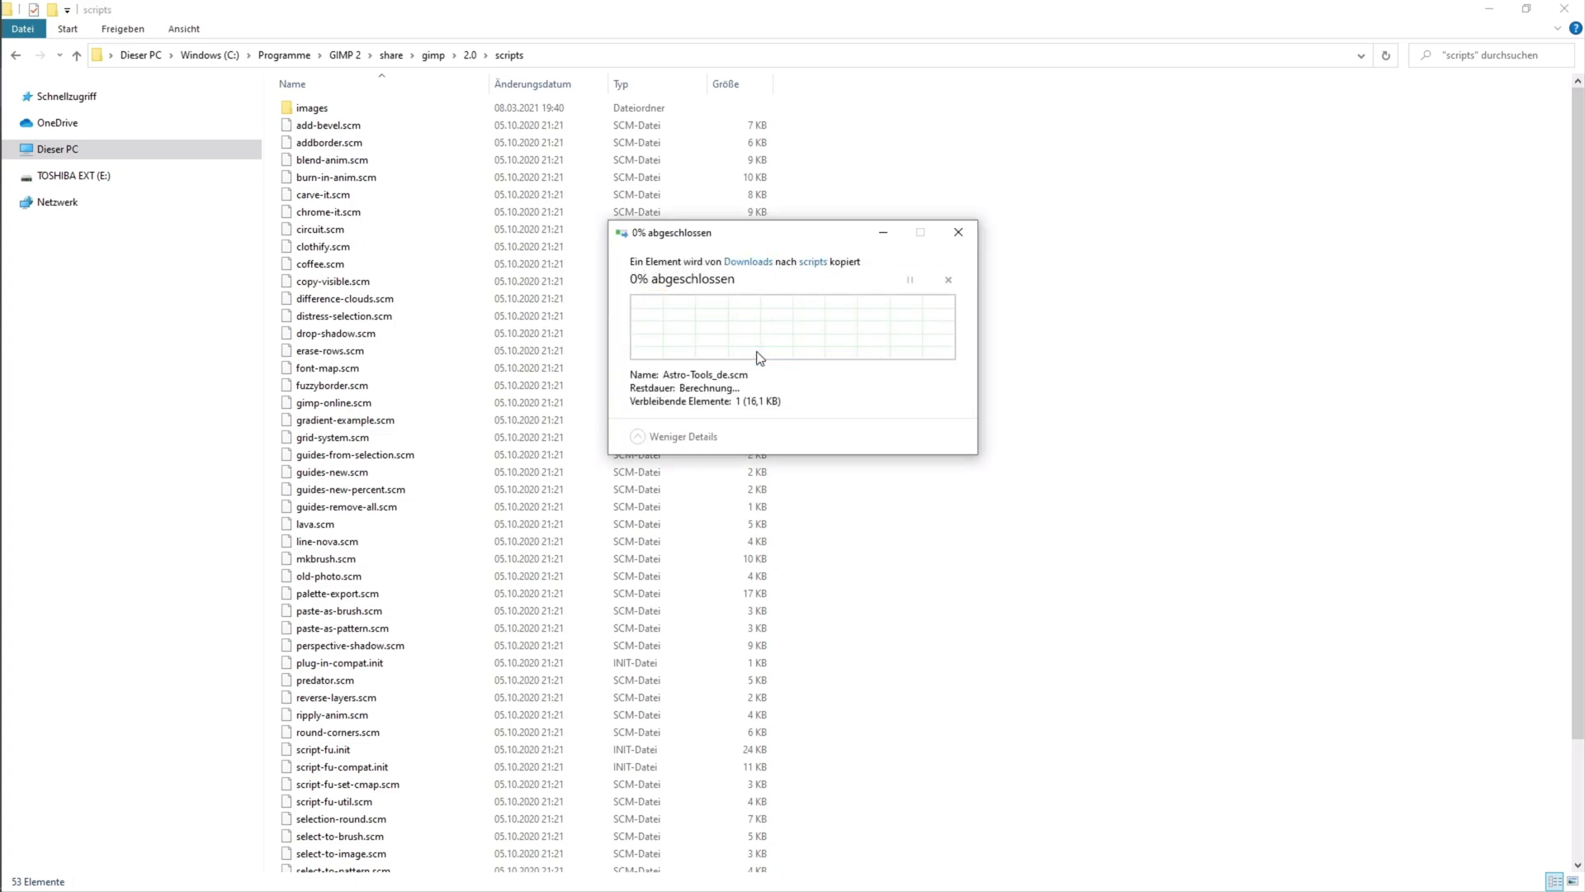
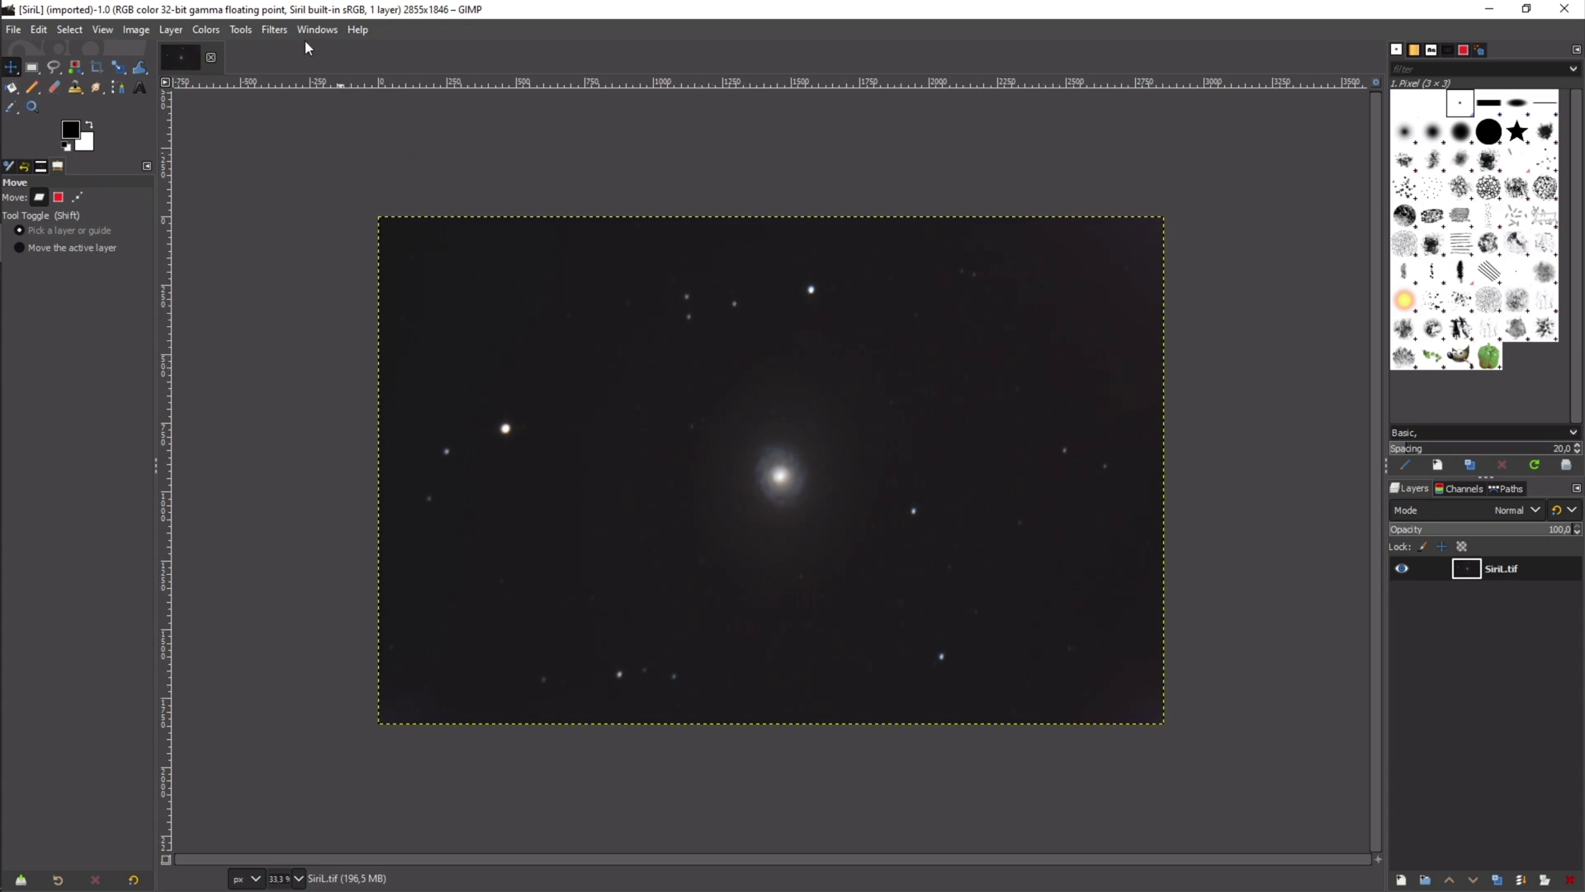
Step: Run the DSOs aufhellen script and toggle its group on and off to compare, leaving it visible
click(276, 31)
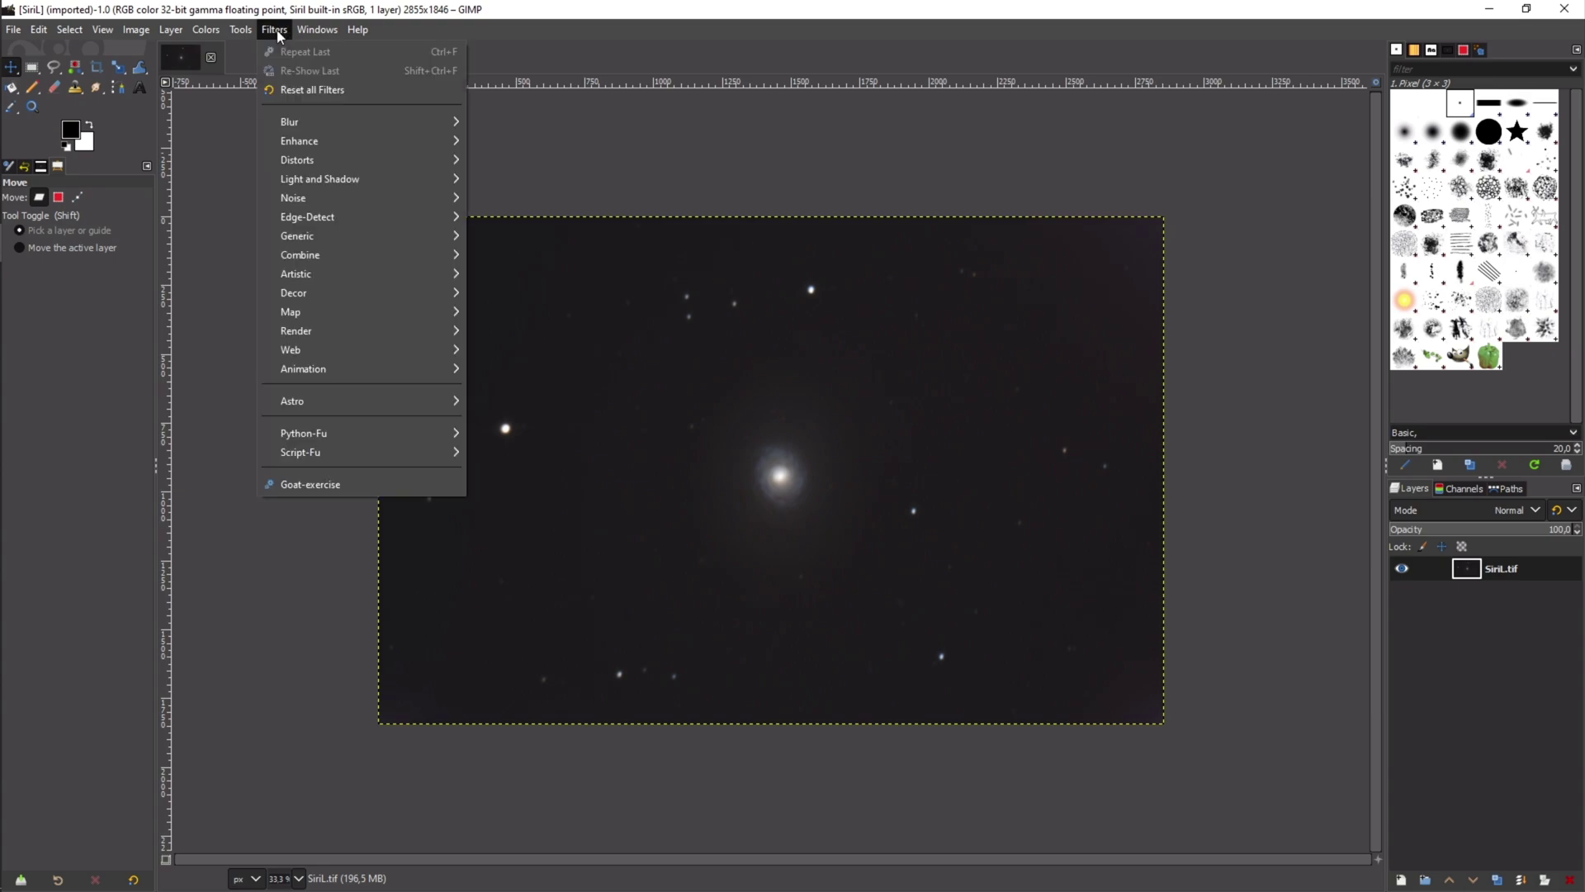
mouse_move(297, 400)
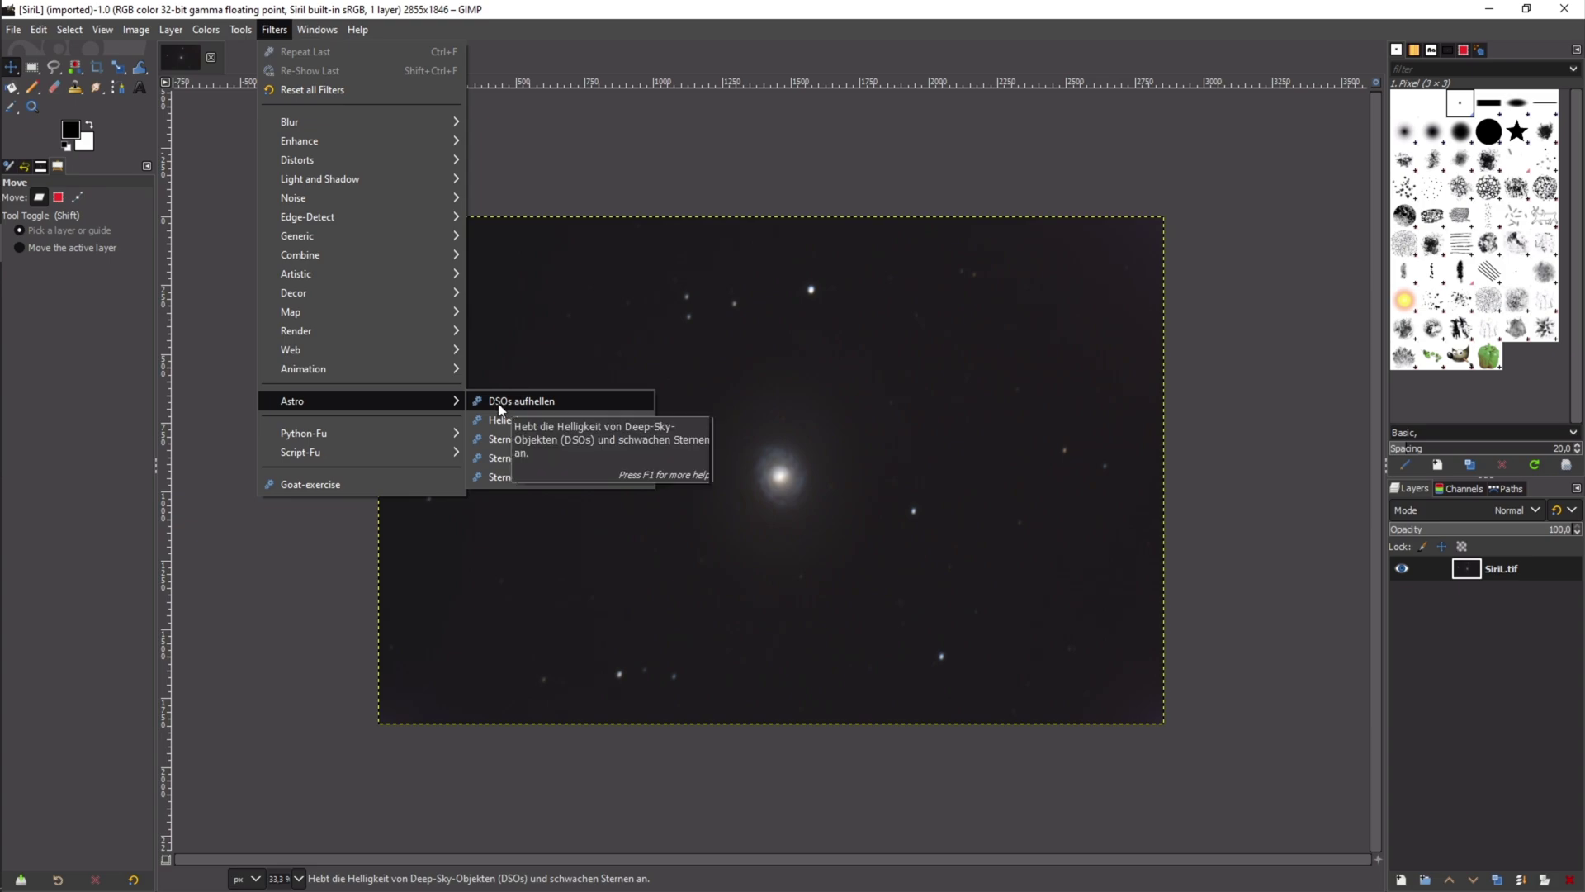
click(567, 398)
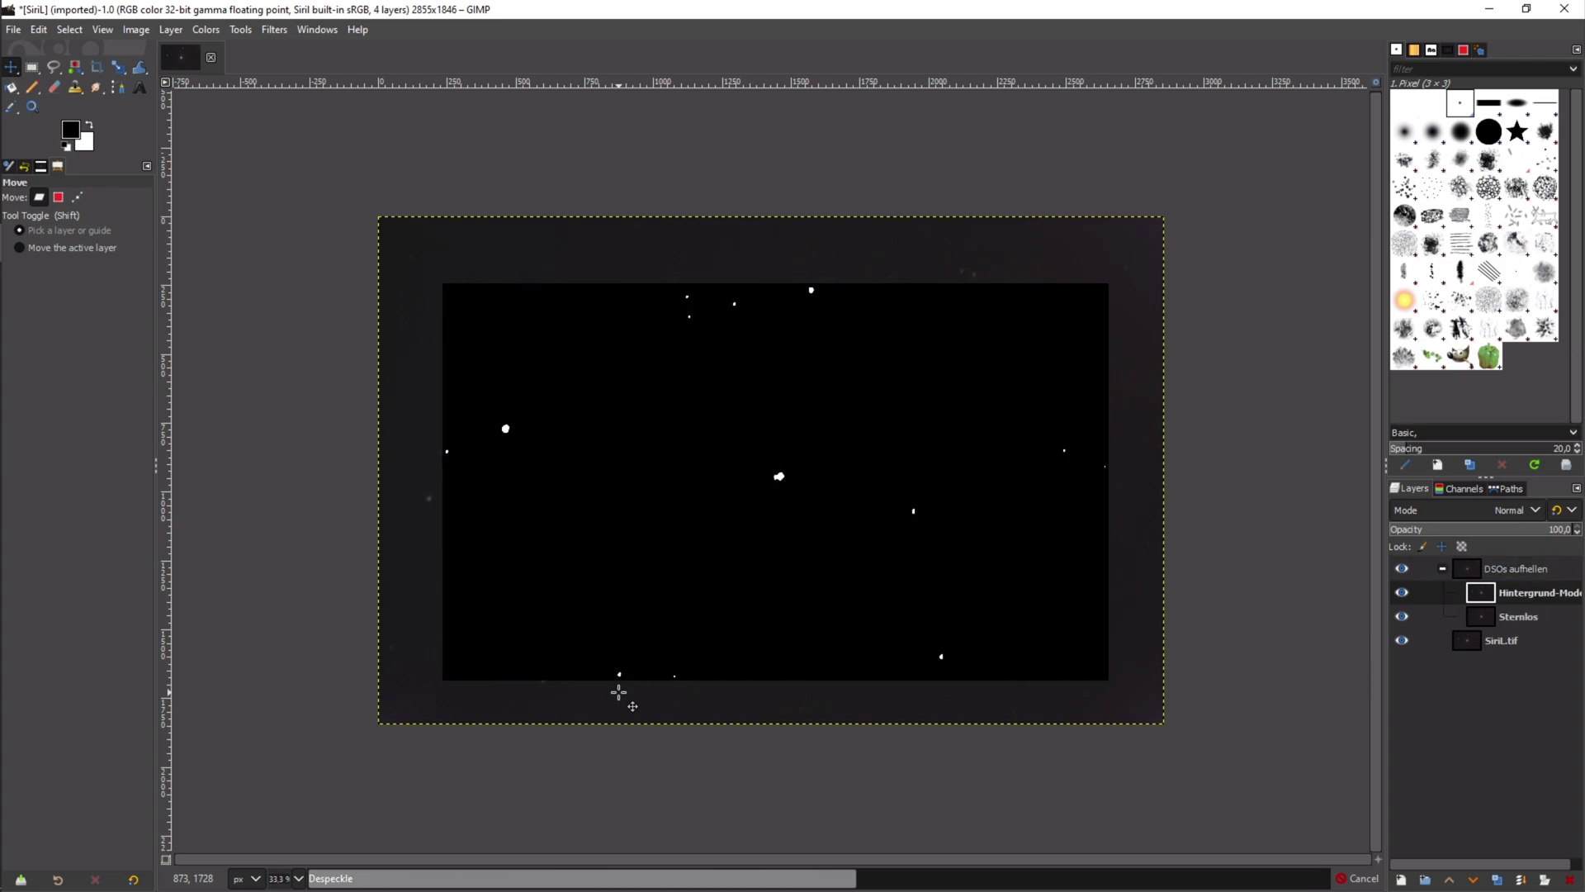
click(1401, 567)
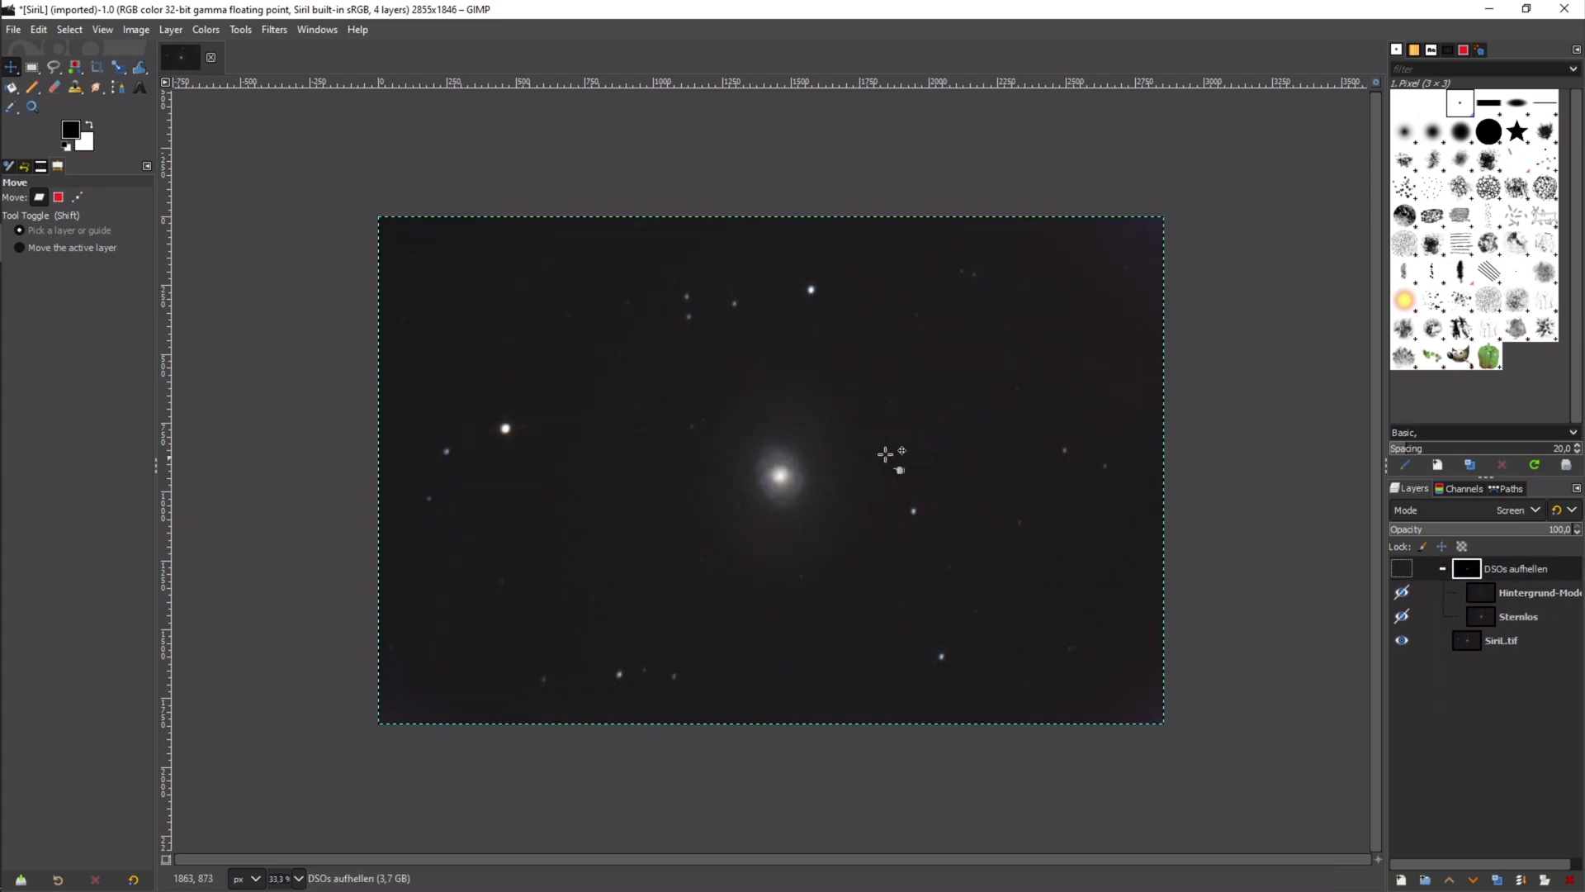
click(1399, 569)
click(1400, 569)
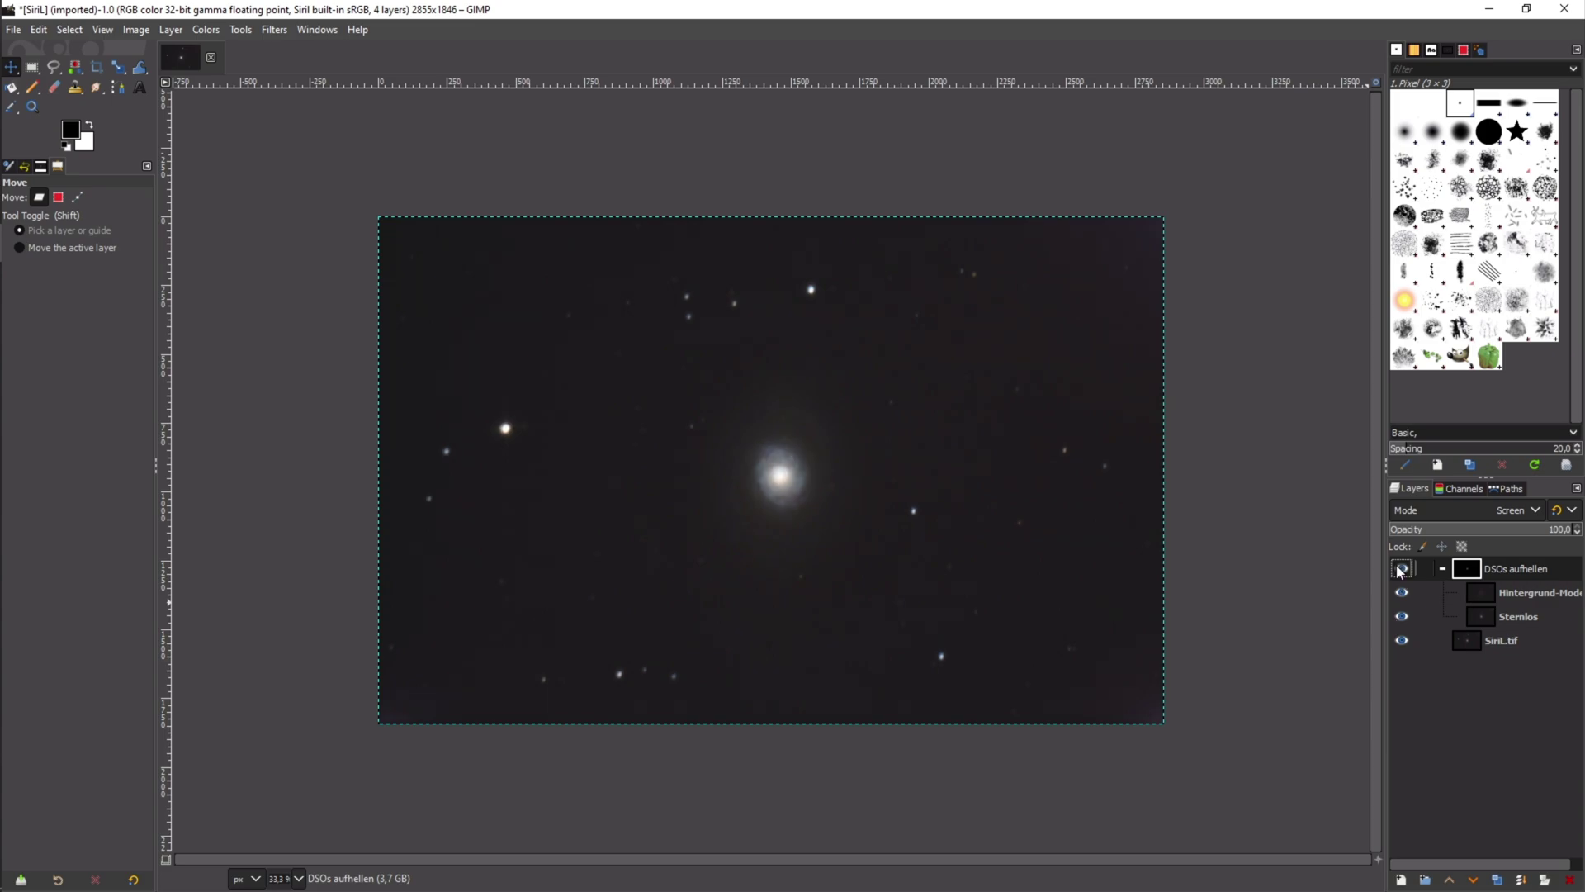
click(1399, 571)
click(1400, 570)
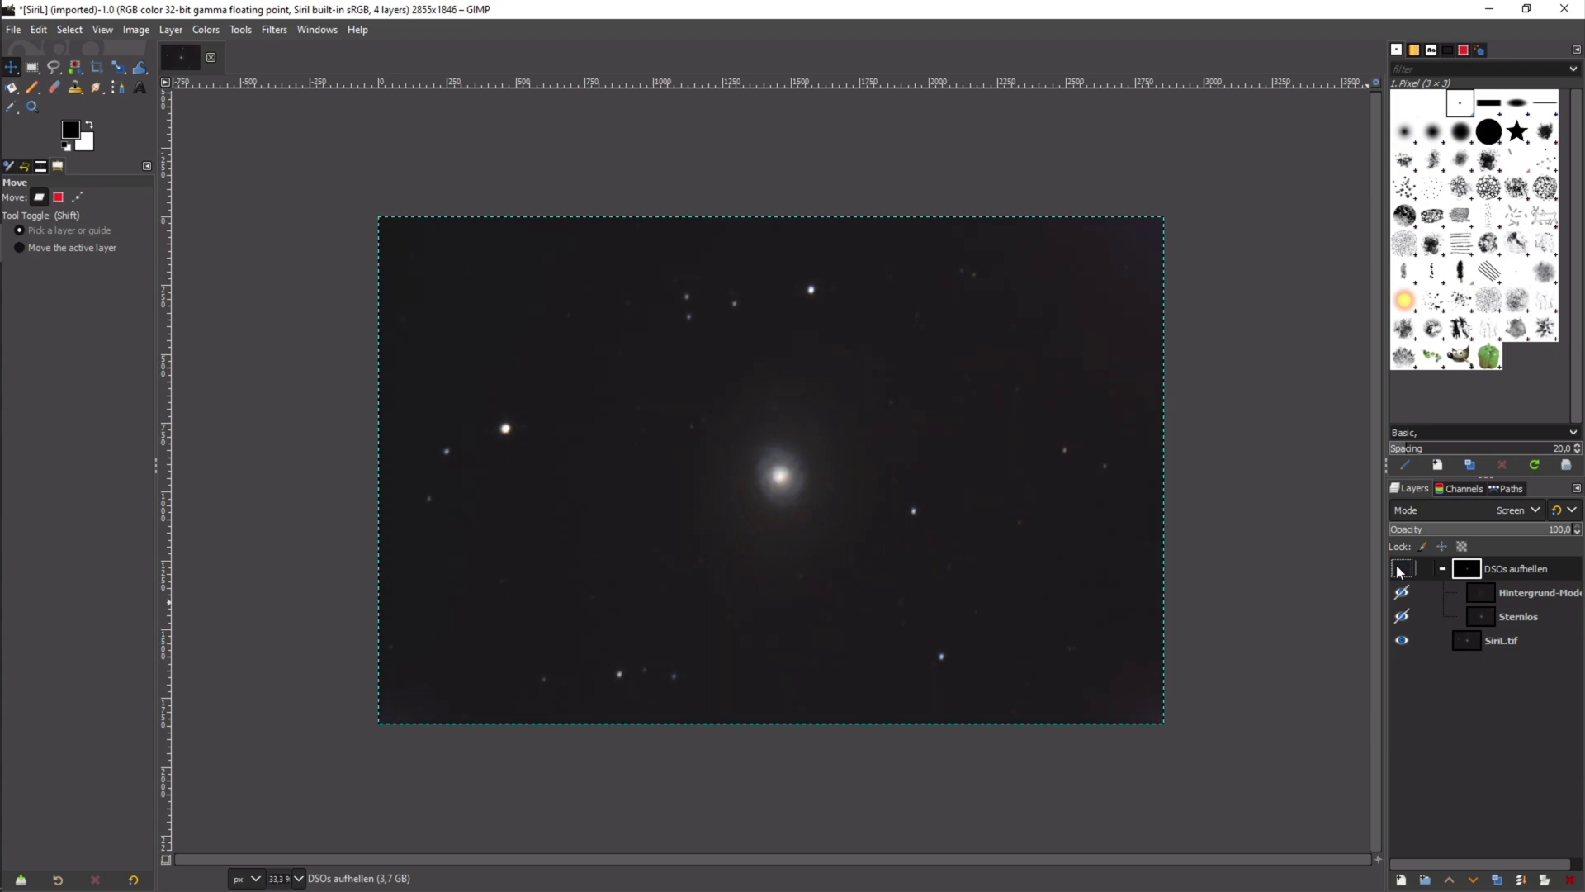
click(1399, 570)
click(1400, 570)
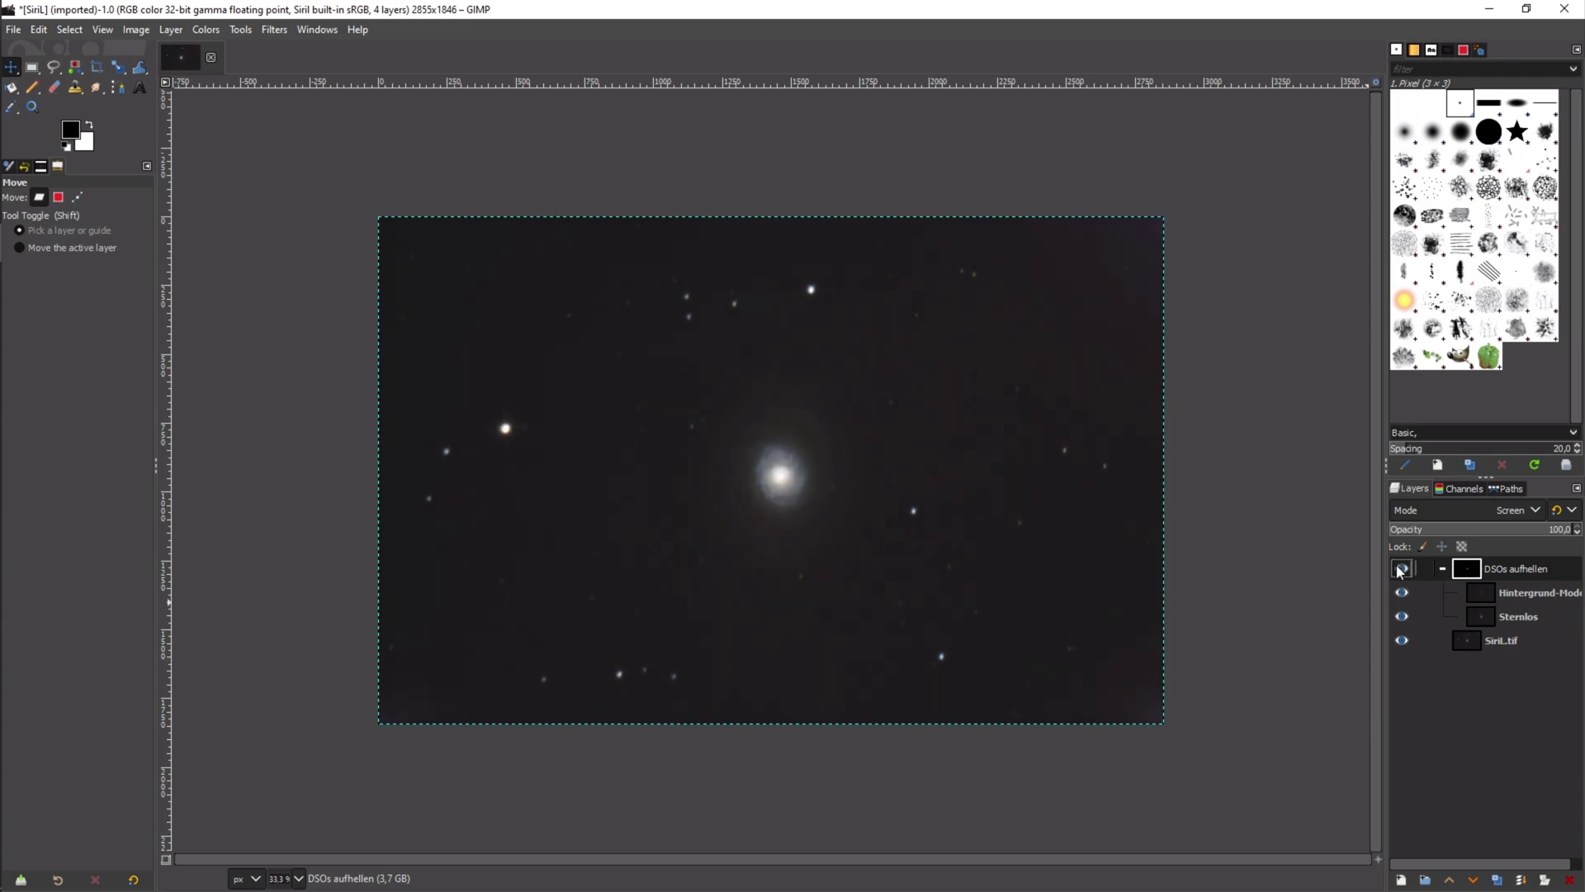
right_click(1491, 573)
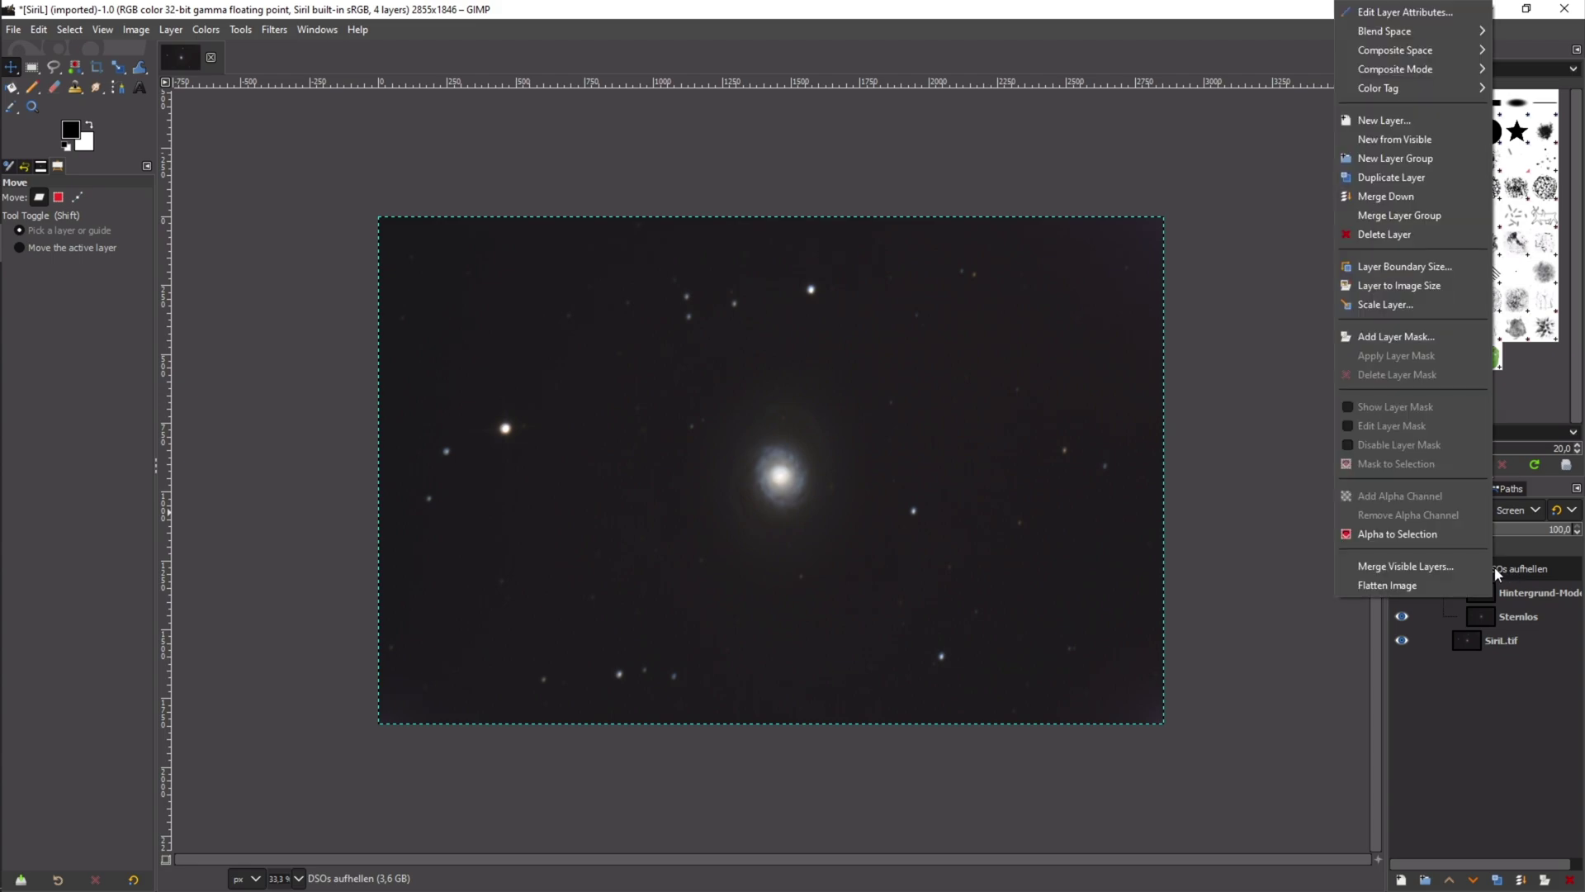
Step: Flatten the DSOs aufhellen group and other layers into one image layer
click(1424, 585)
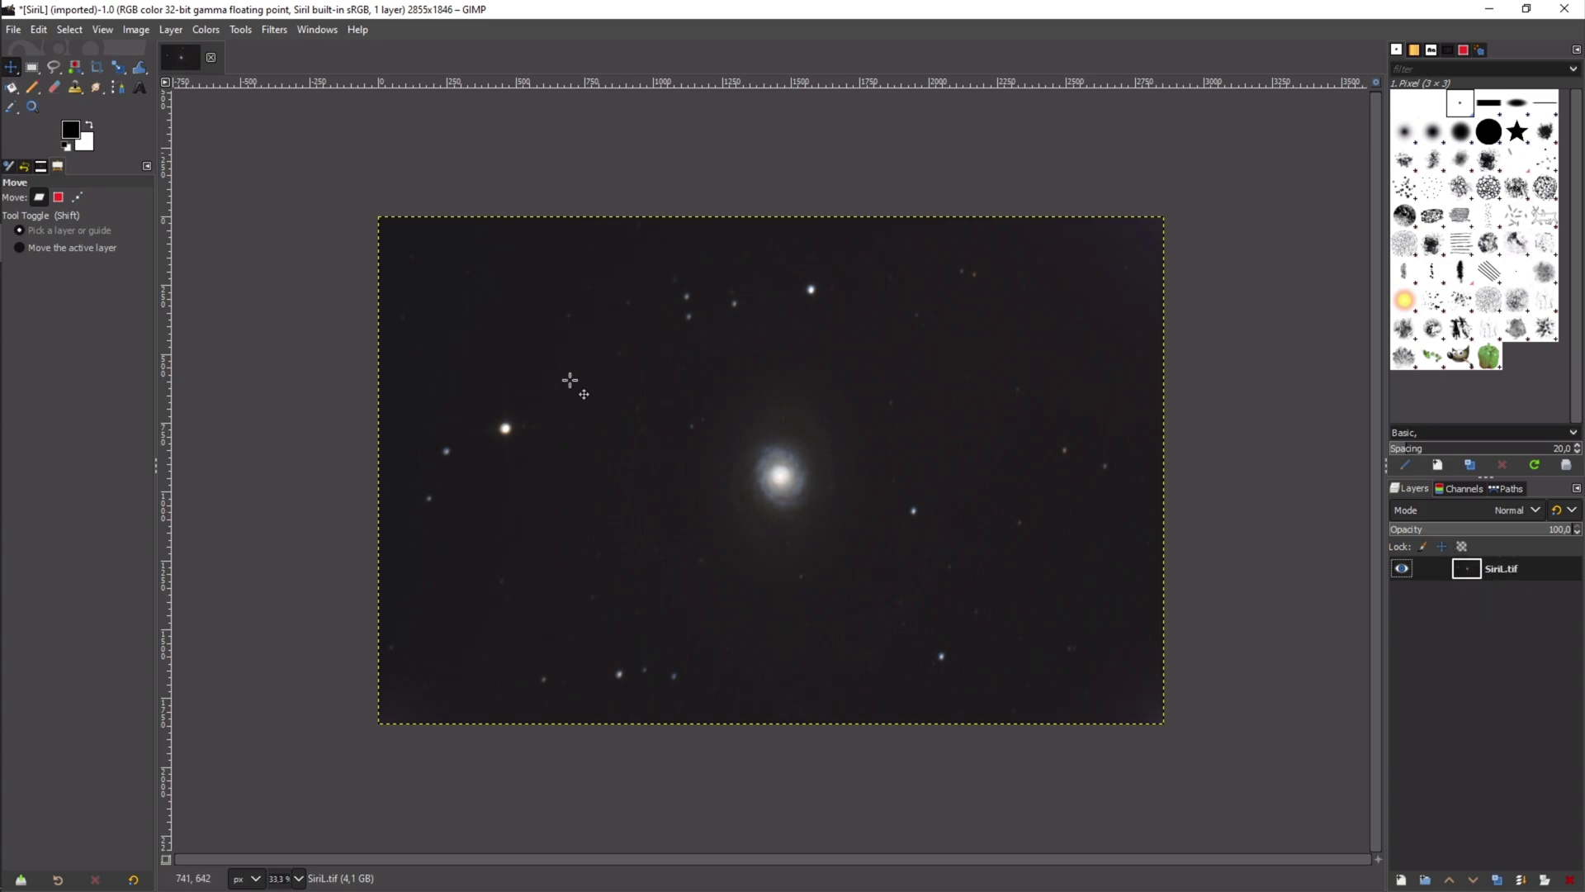
click(274, 30)
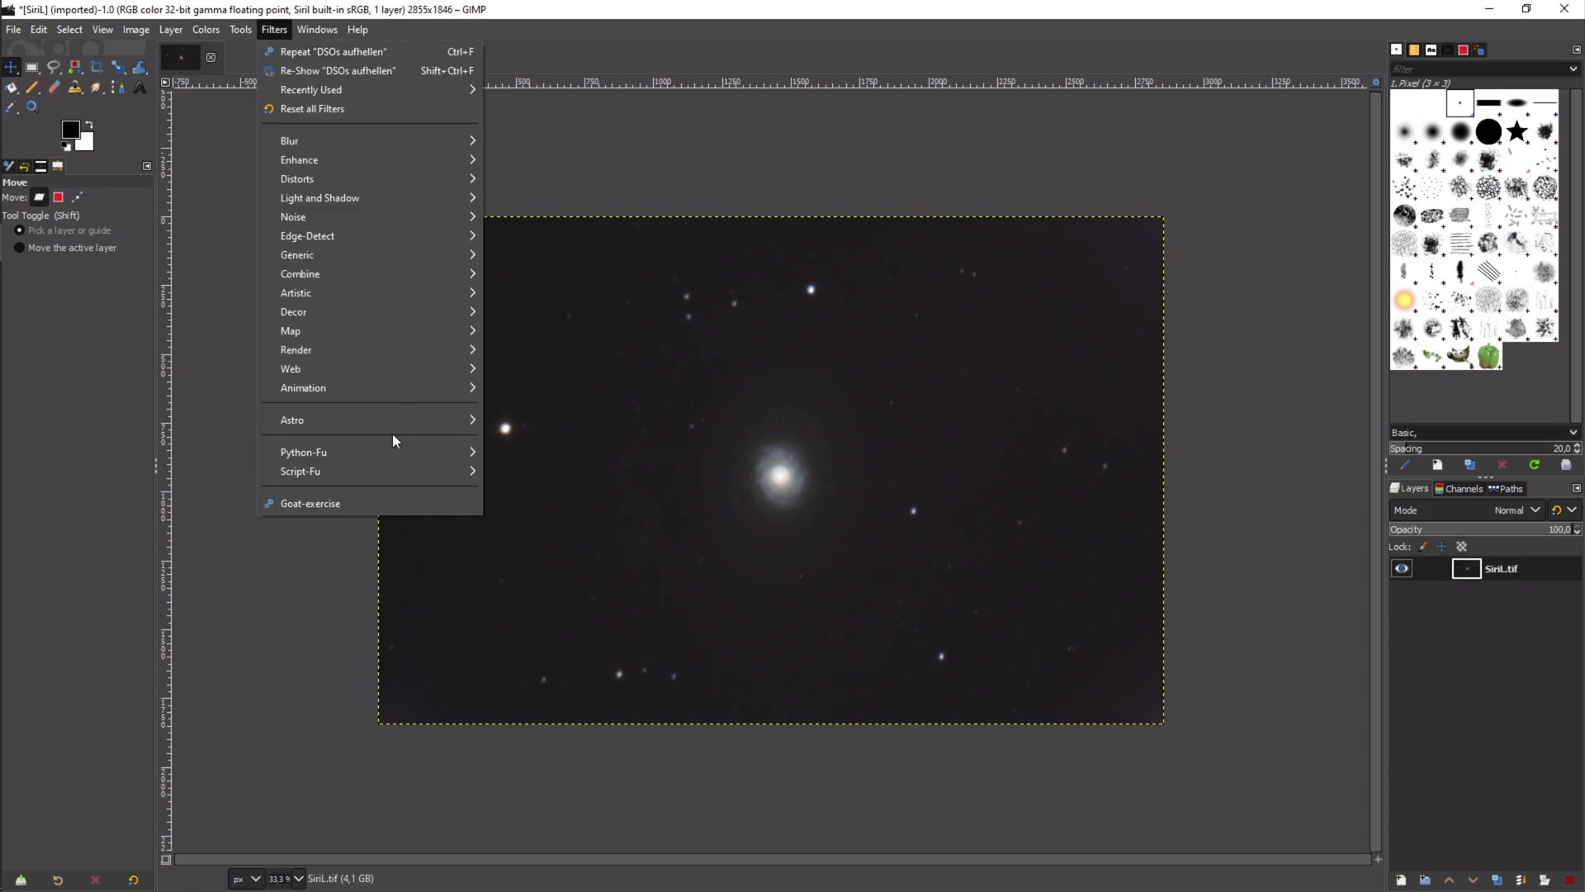
mouse_move(372, 420)
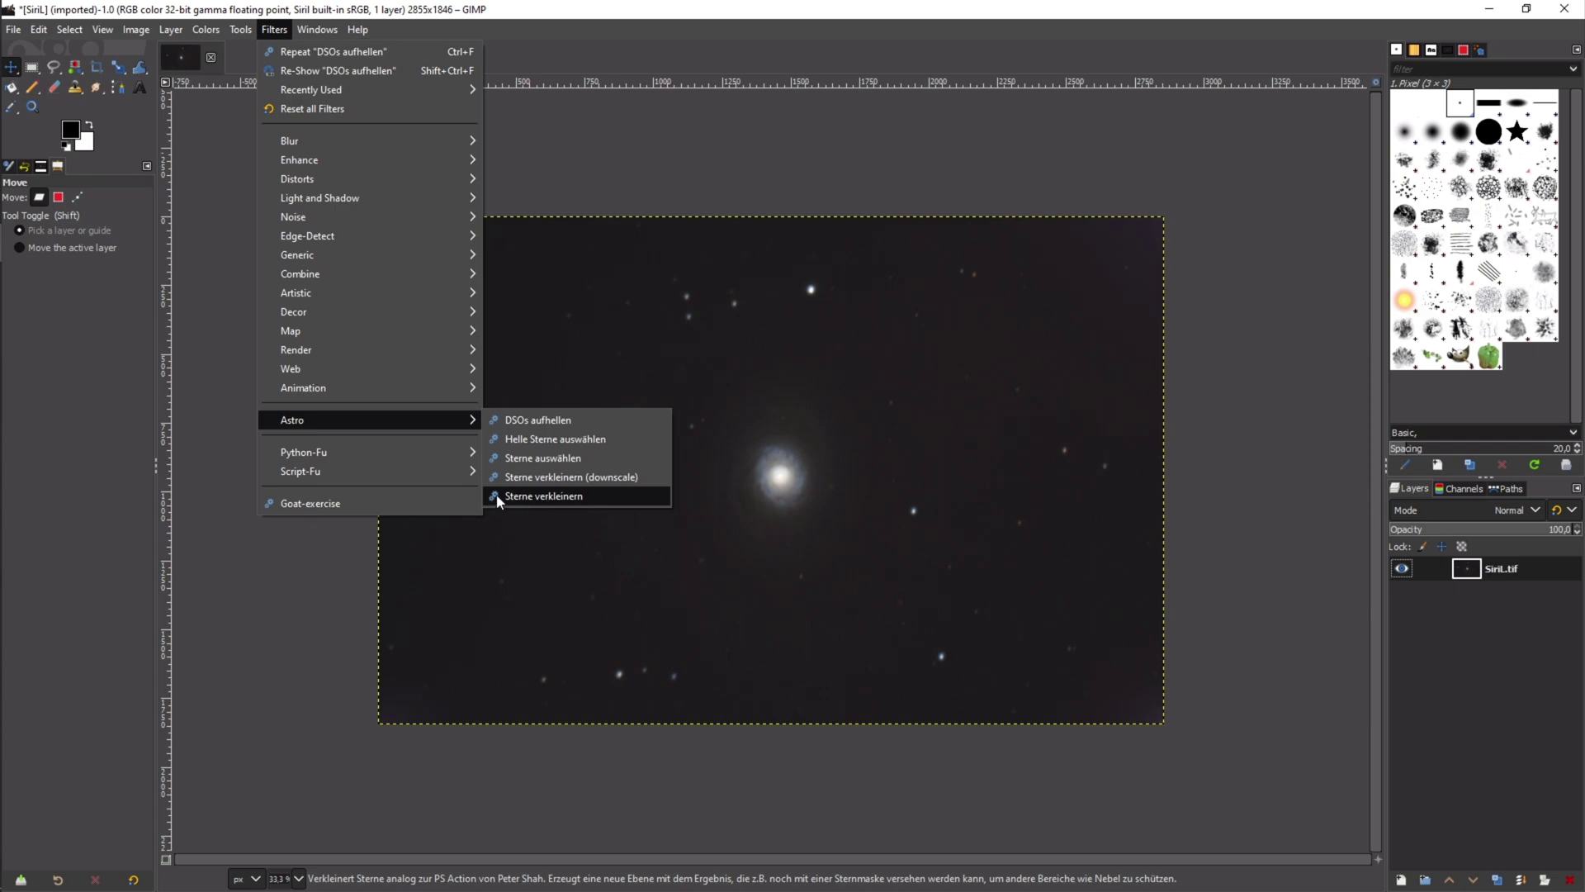
Step: Apply Sterne verkleinern star reduction, compare with and without it, then flatten to one layer
click(541, 497)
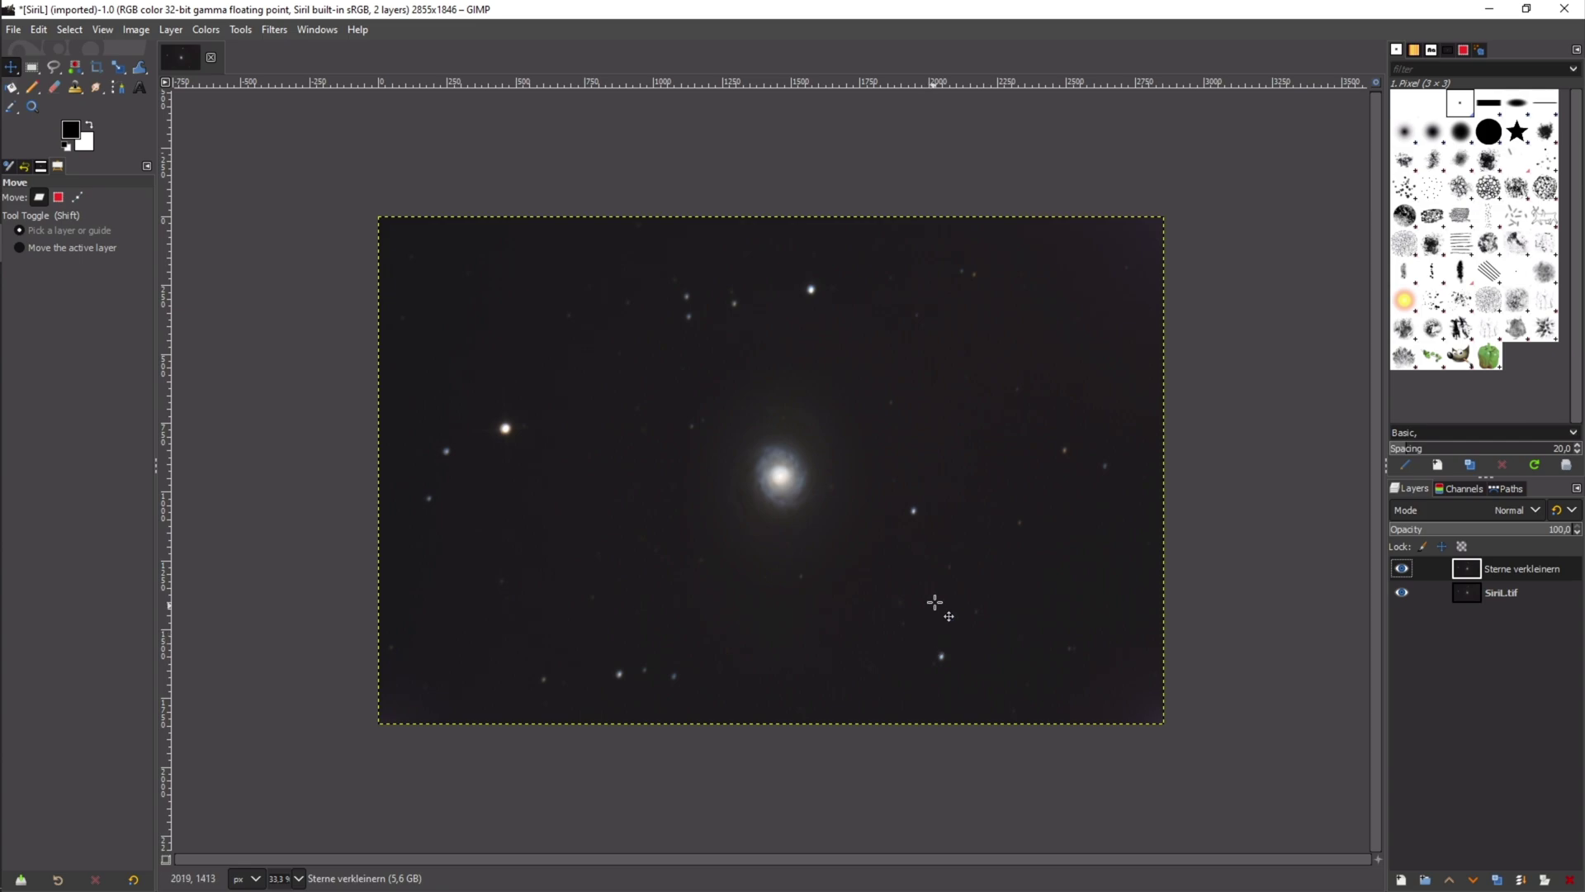
ctrl+scroll(918, 510, up, 2)
ctrl+scroll(909, 516, up, 3)
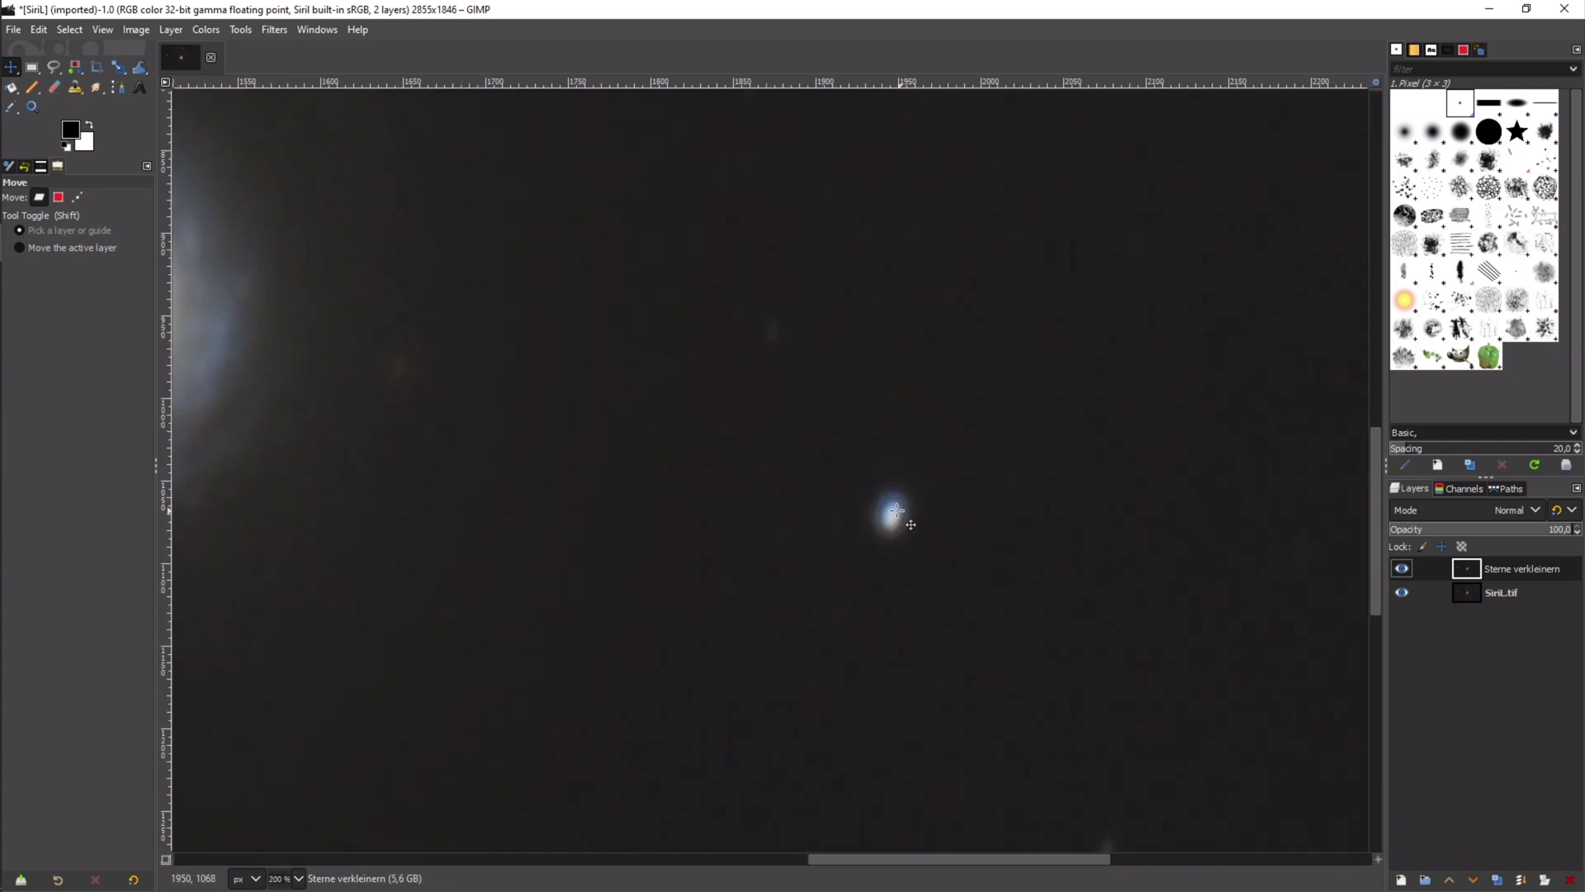
ctrl+scroll(894, 514, up, 2)
ctrl+scroll(896, 514, up, 2)
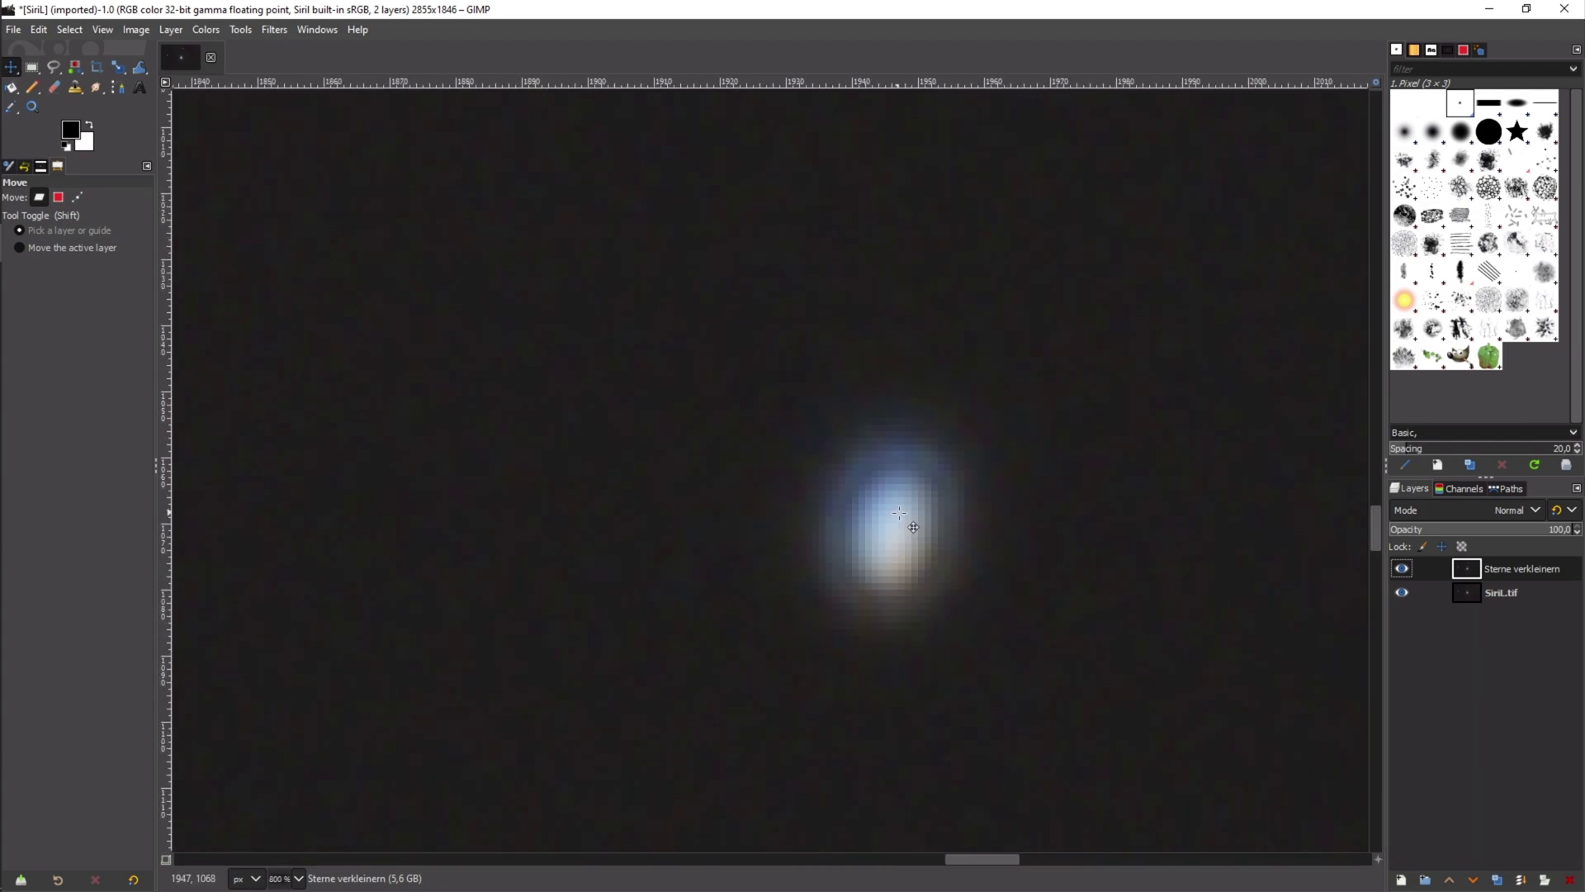
click(1406, 570)
click(1405, 572)
click(1406, 571)
click(1406, 570)
click(1406, 571)
click(1406, 571)
ctrl+scroll(421, 484, down, 4)
ctrl+scroll(496, 613, down, 2)
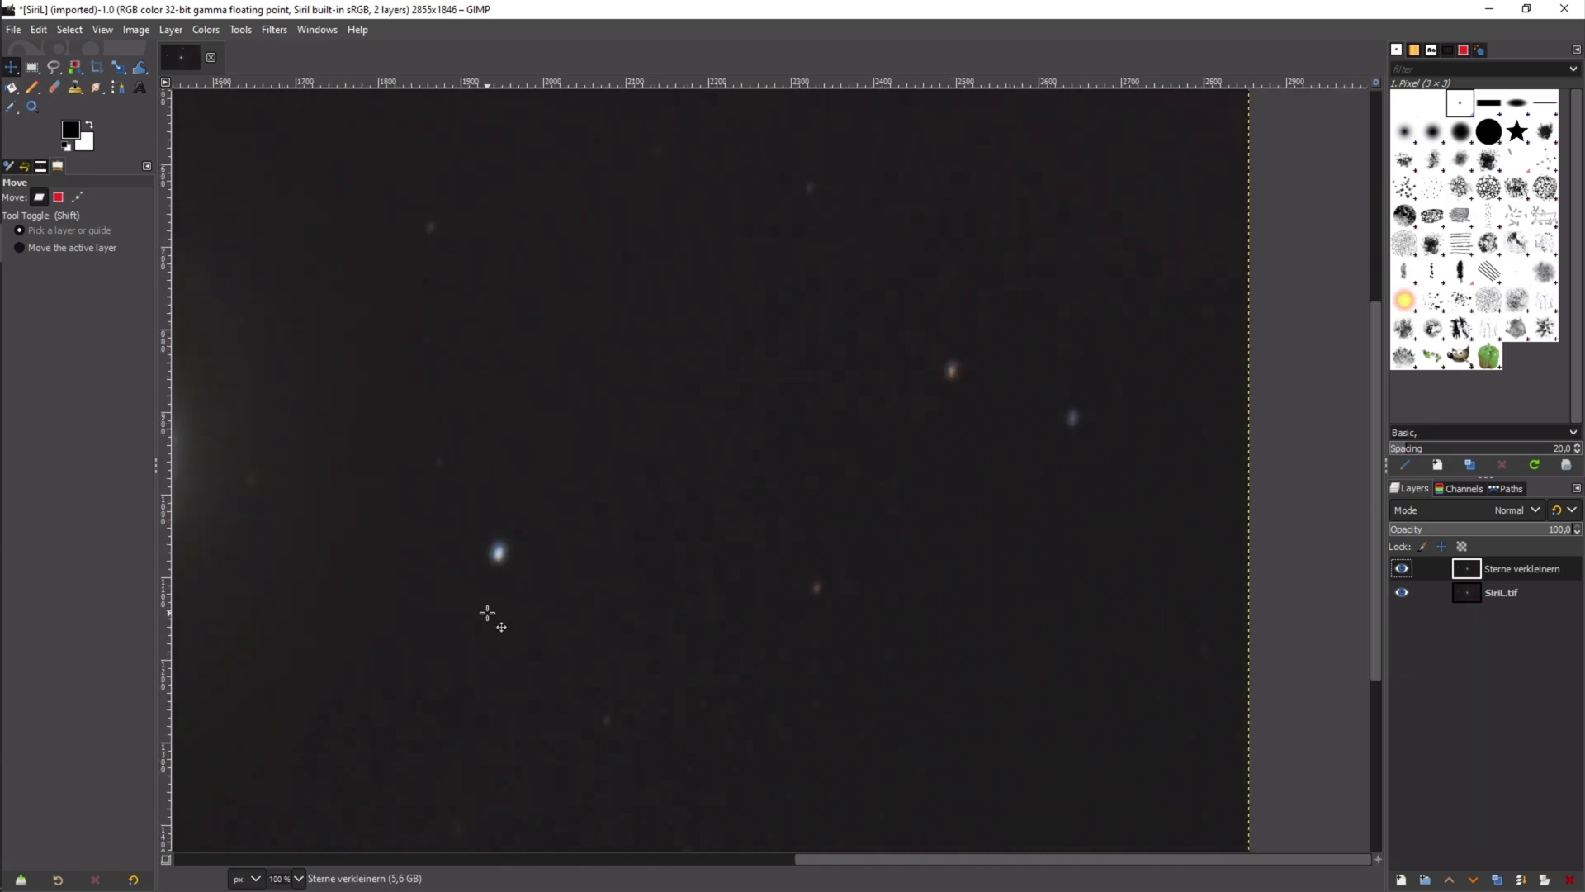
ctrl+scroll(558, 656, down, 1)
ctrl+scroll(785, 855, down, 2)
ctrl+scroll(653, 655, up, 1)
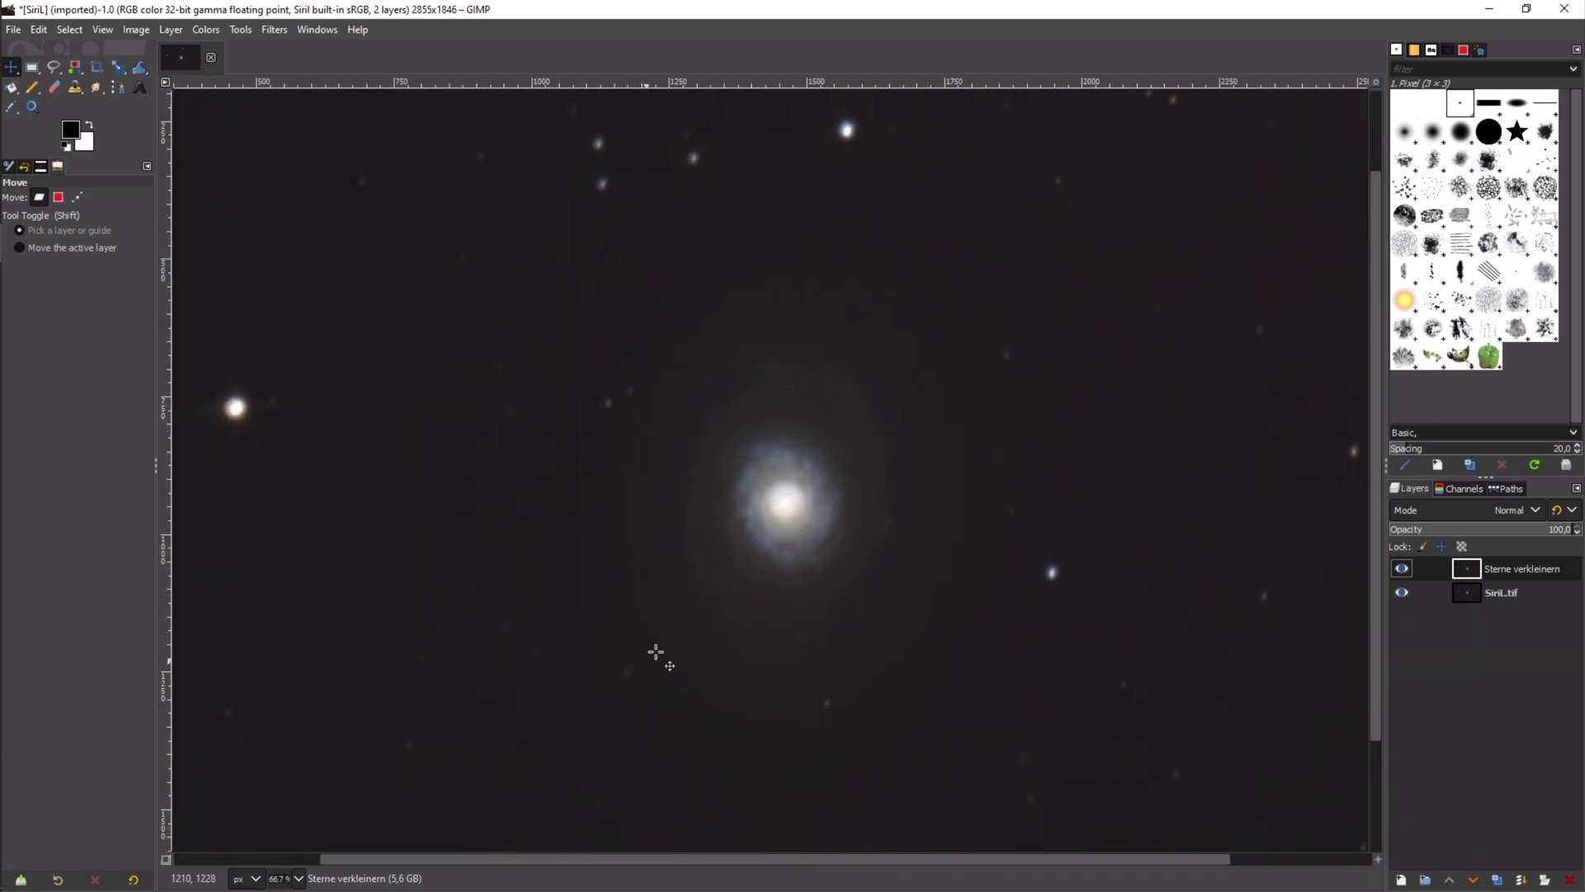
ctrl+scroll(671, 636, down, 1)
scroll(1382, 644, down, 1)
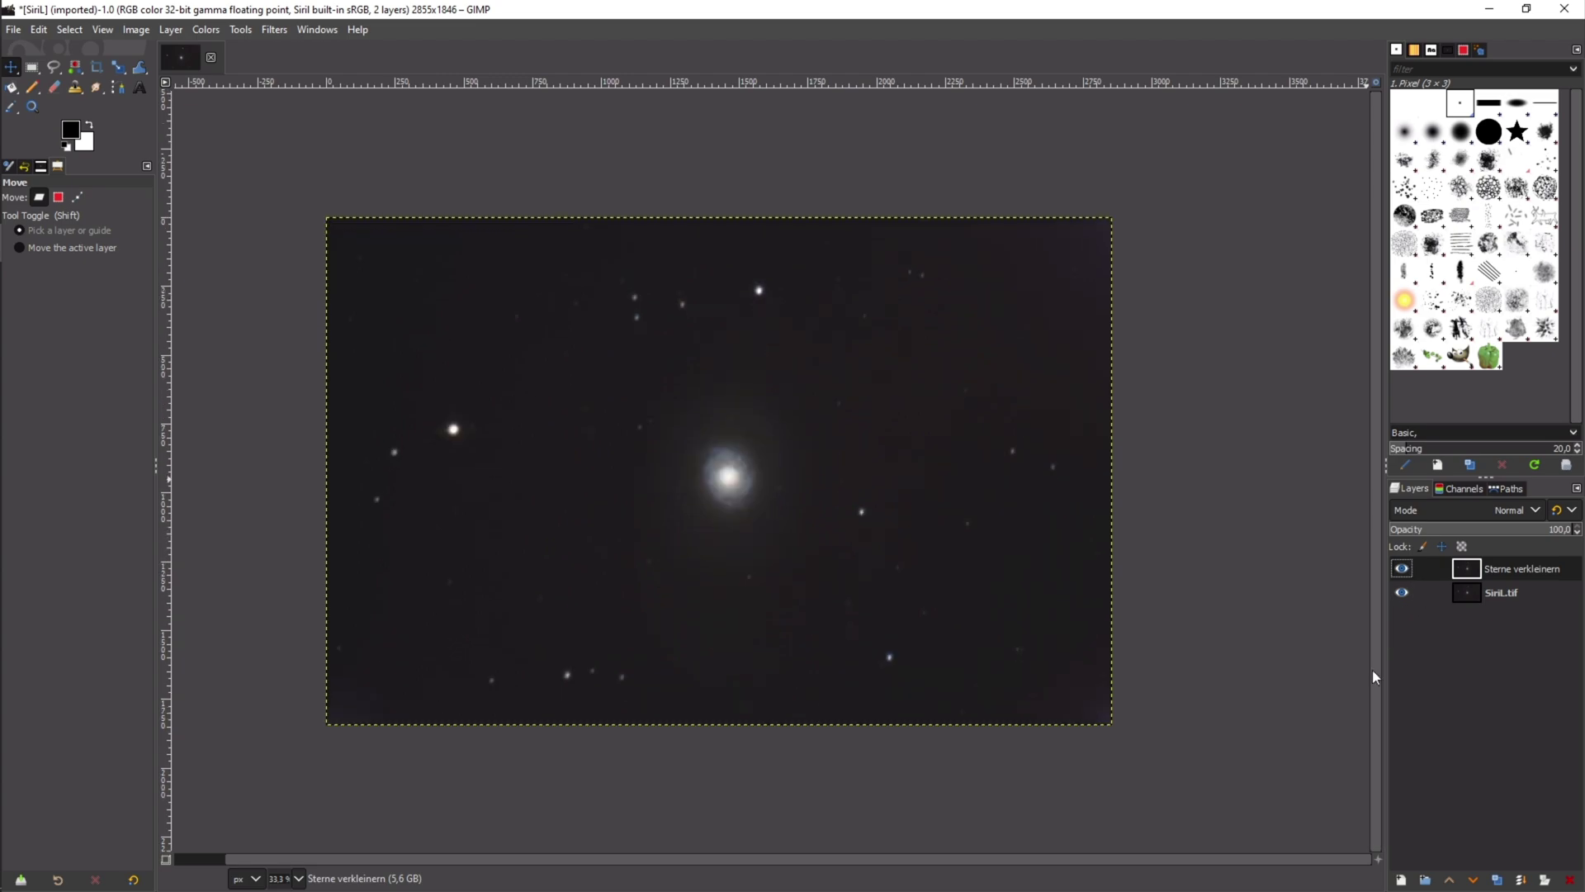
scroll(868, 857, left, 1)
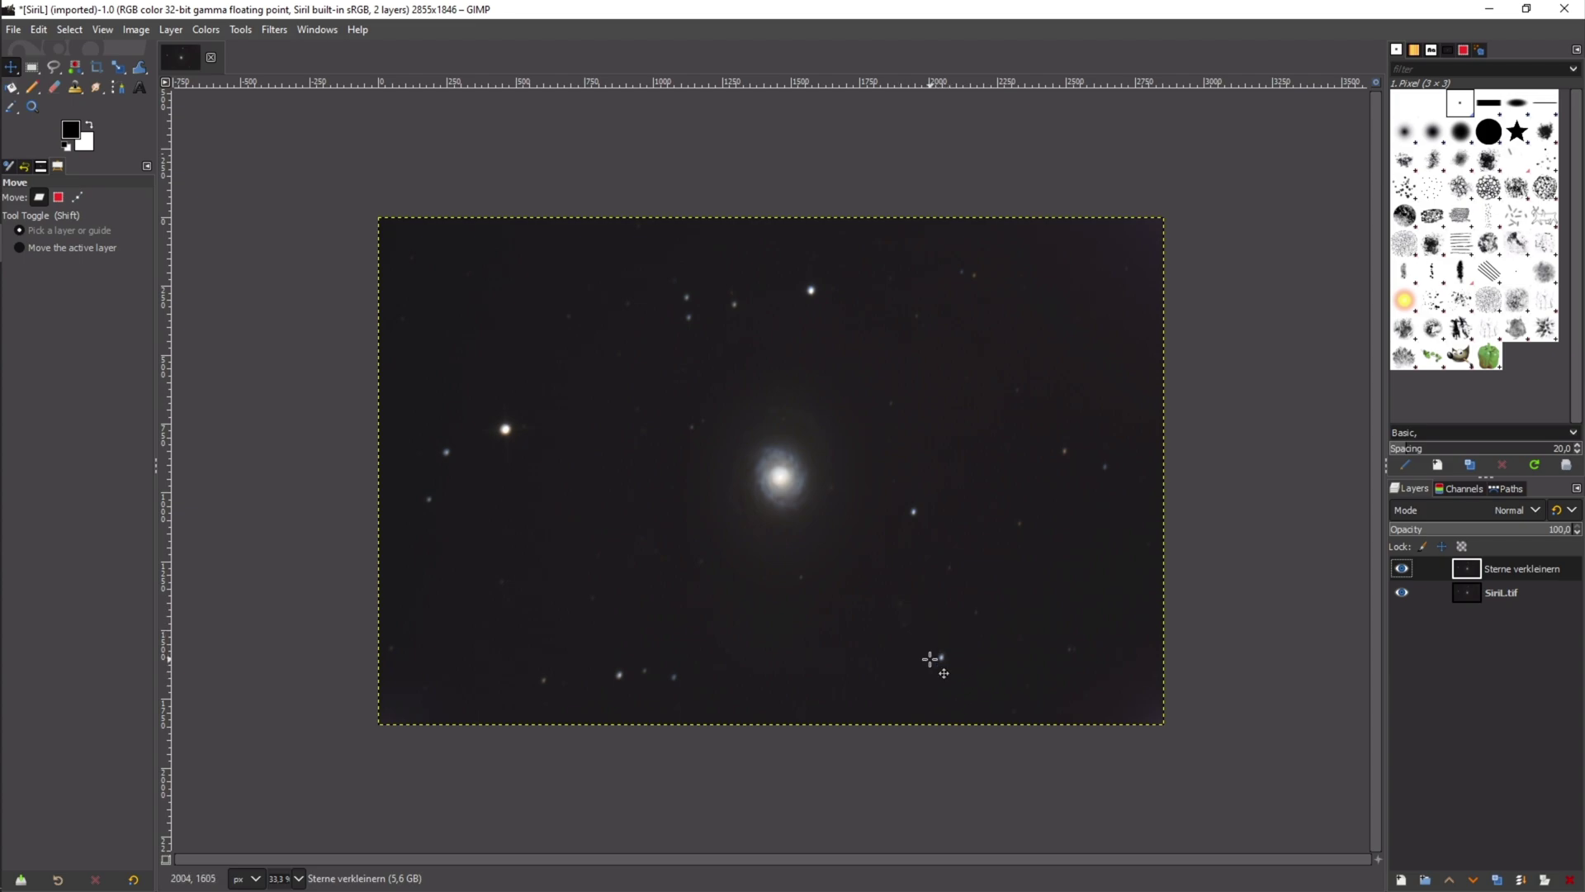
right_click(1515, 570)
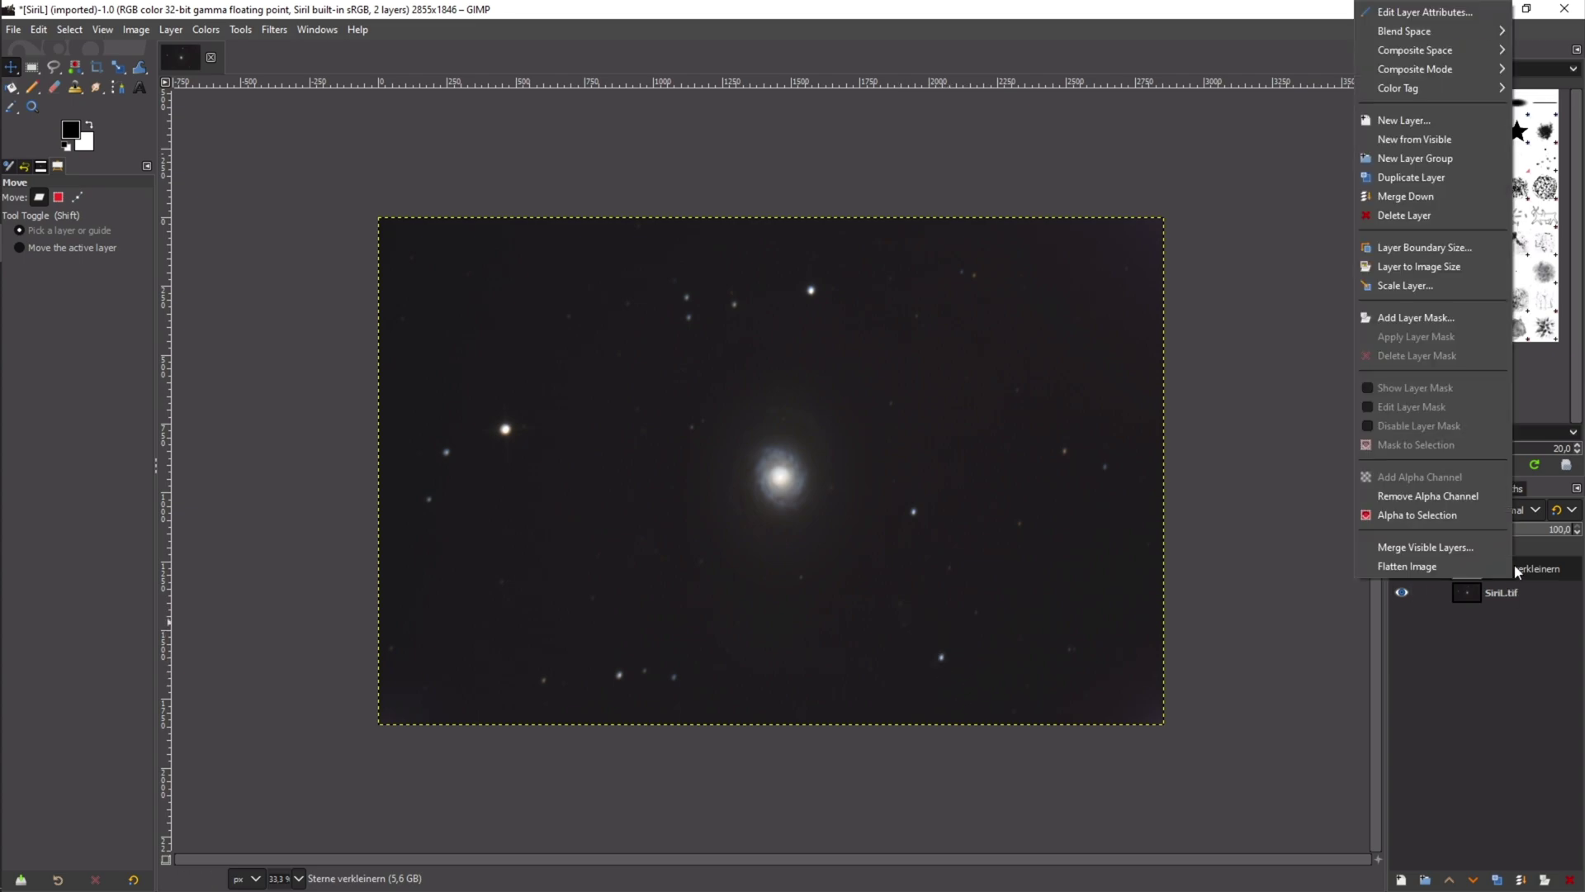
click(1469, 567)
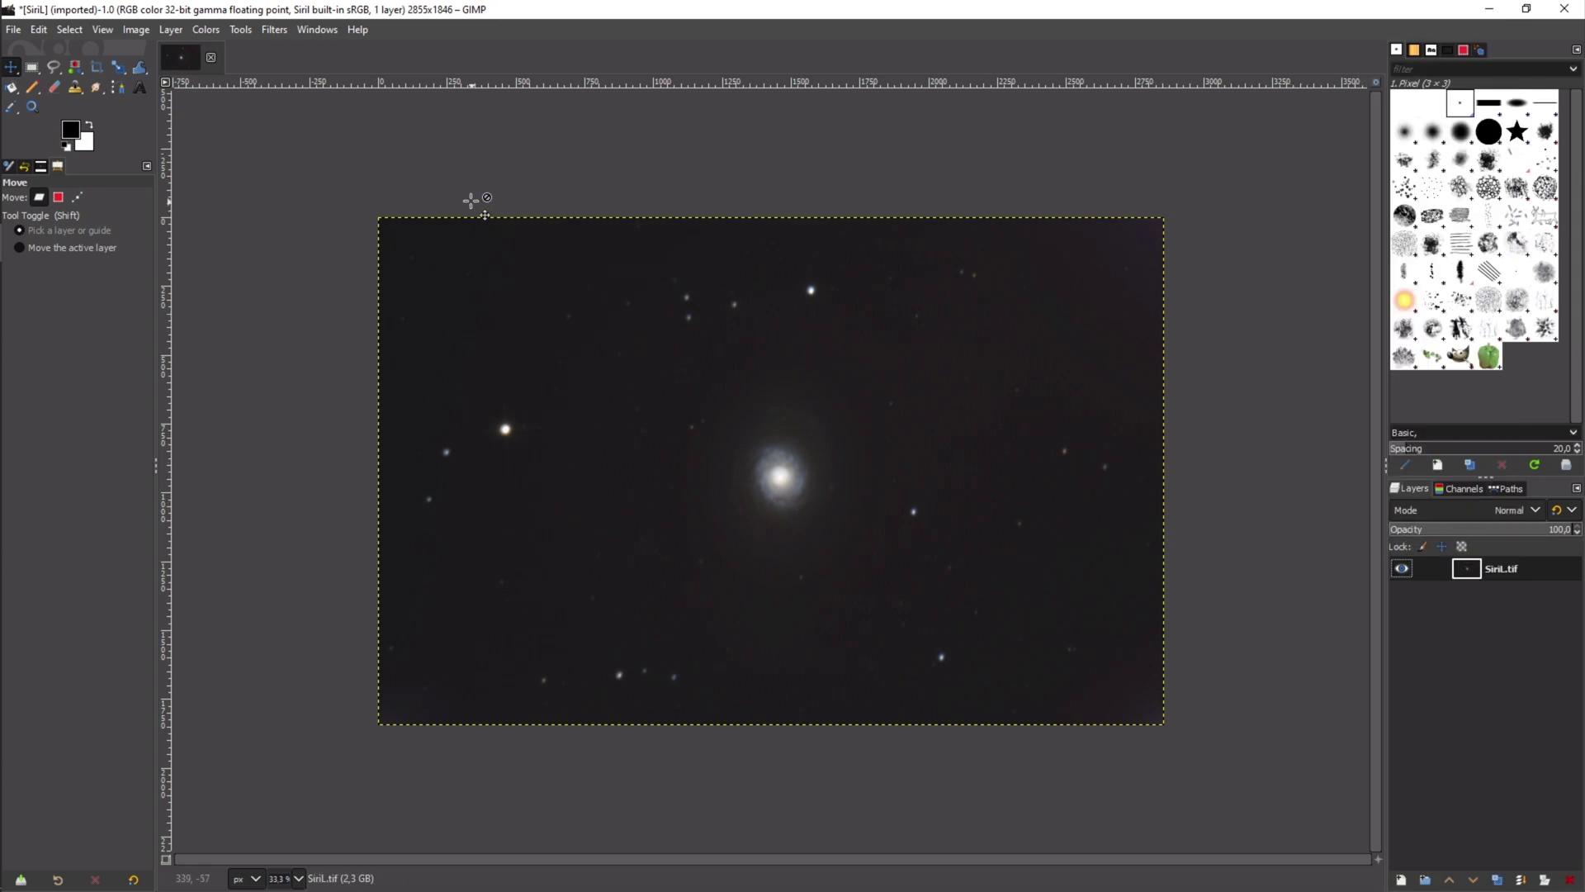
Step: Apply Levels with black point 8,19 and gamma 1,15
click(208, 33)
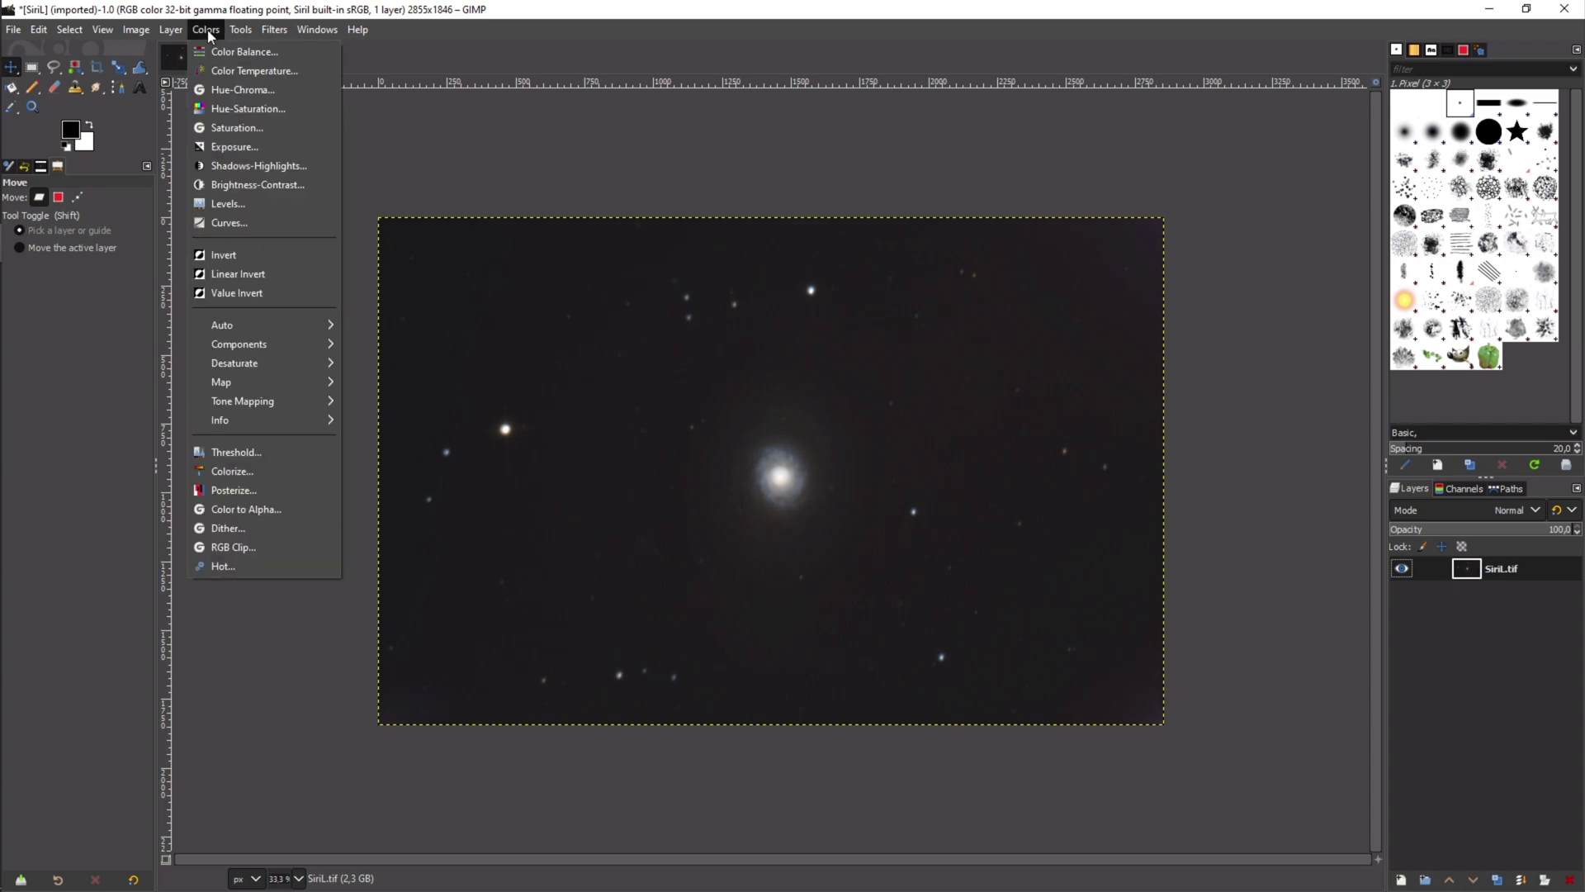
click(224, 201)
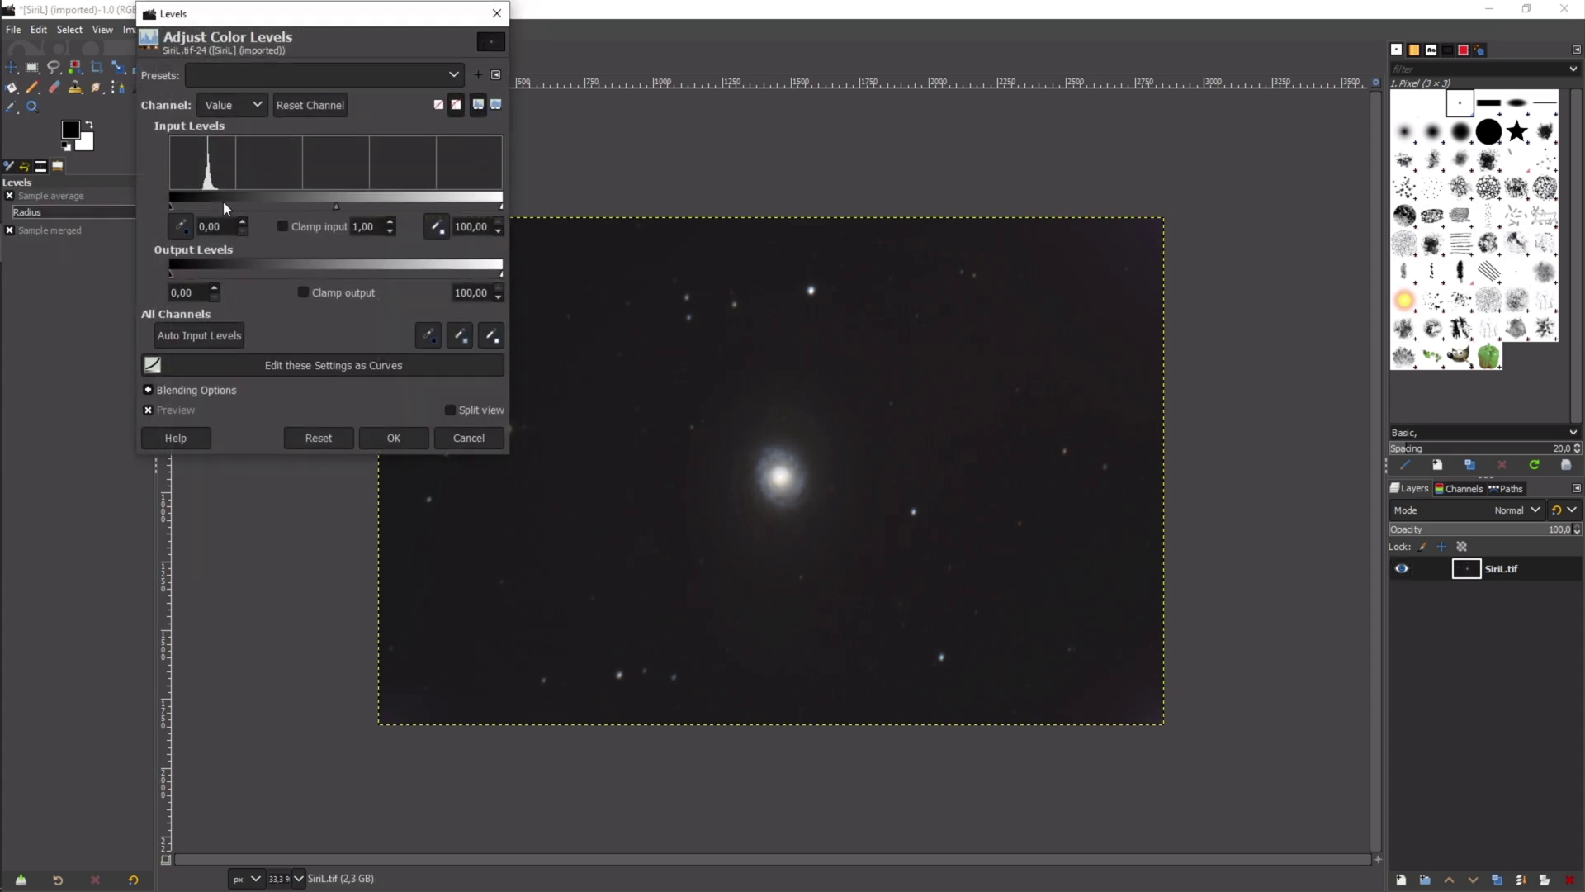
drag(254, 20, 128, 133)
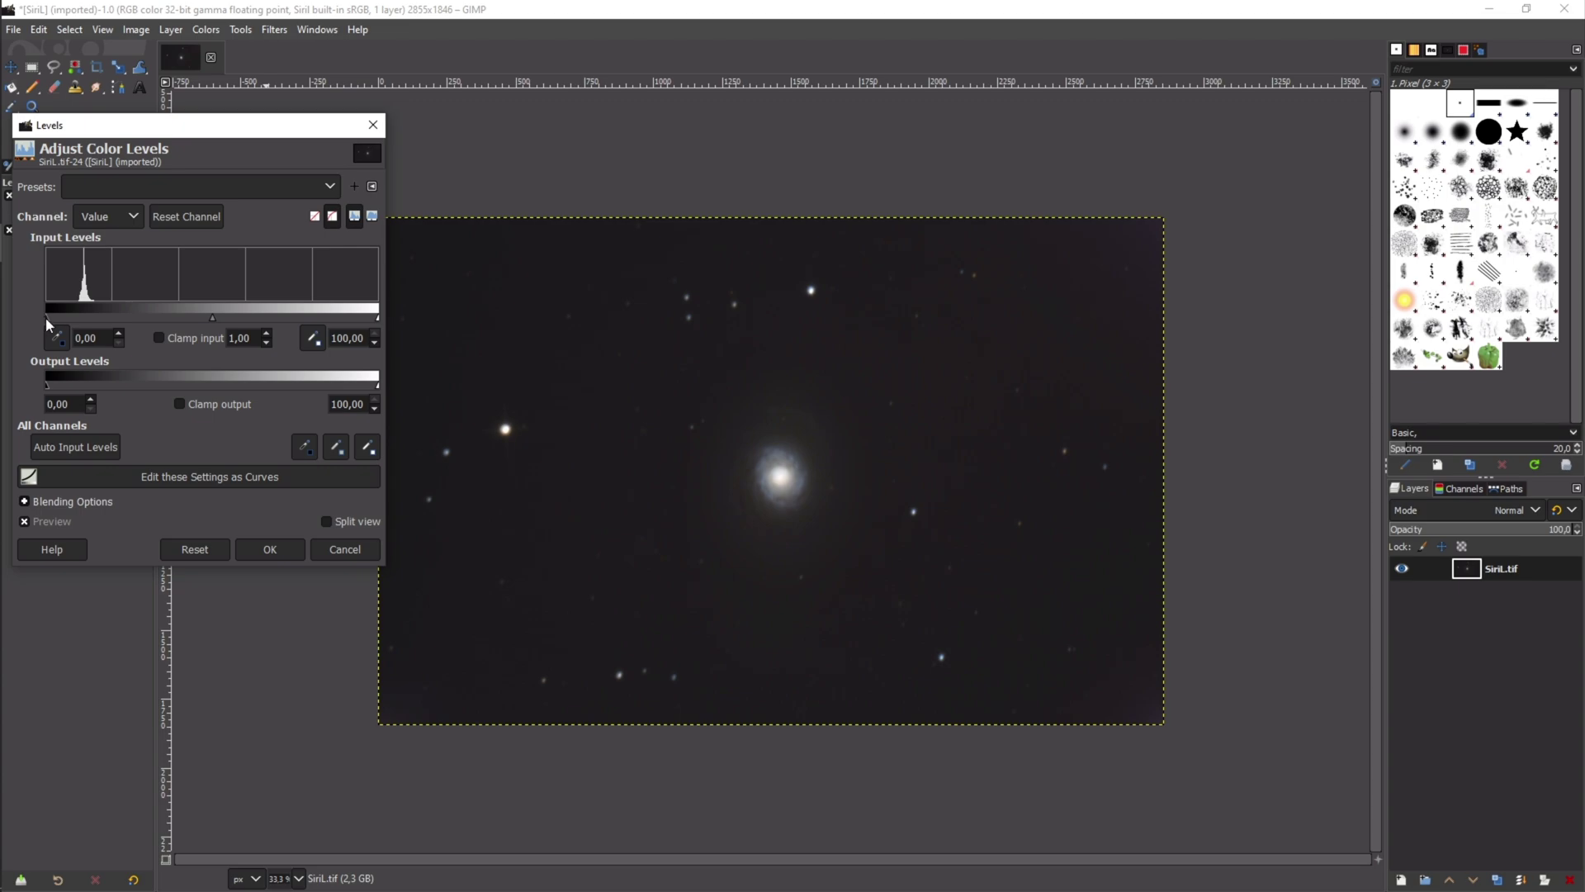
drag(45, 318, 62, 314)
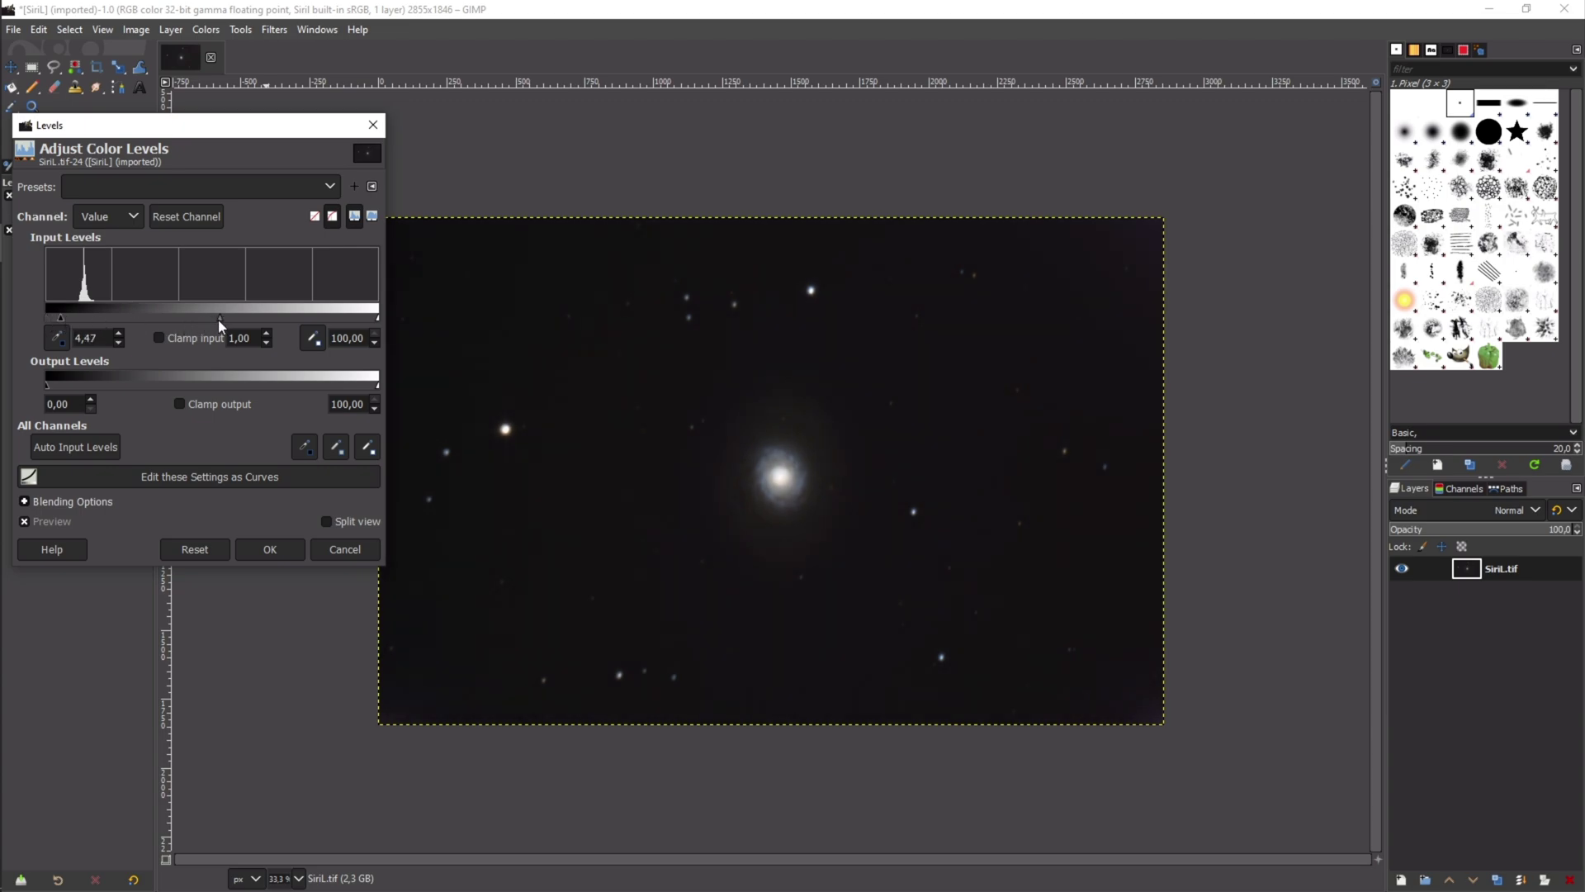
drag(59, 317, 72, 317)
drag(209, 125, 202, 122)
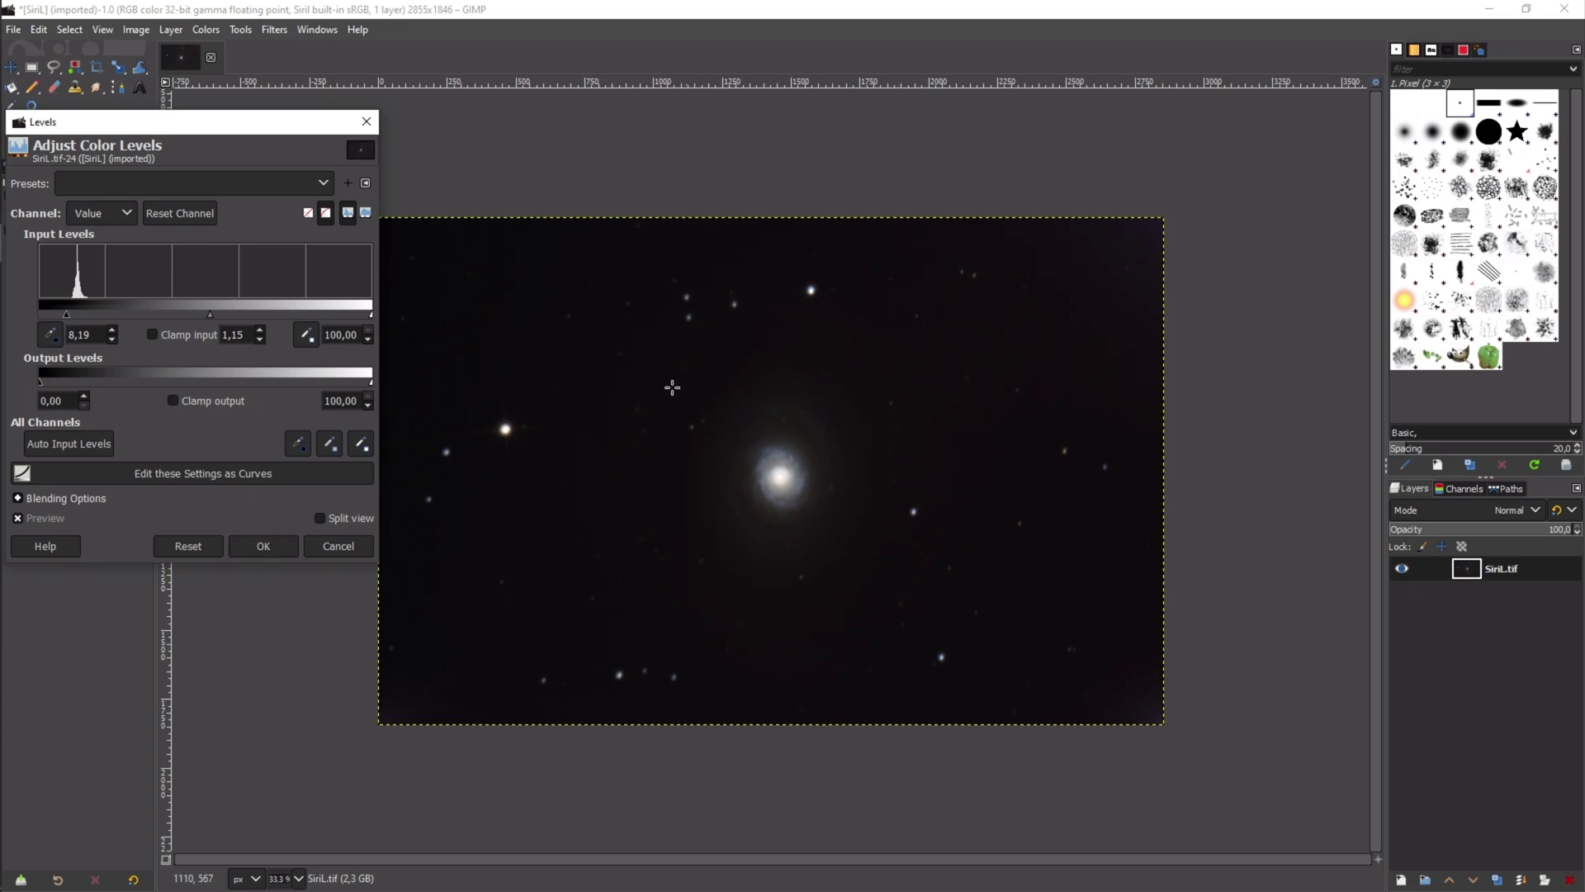
click(265, 546)
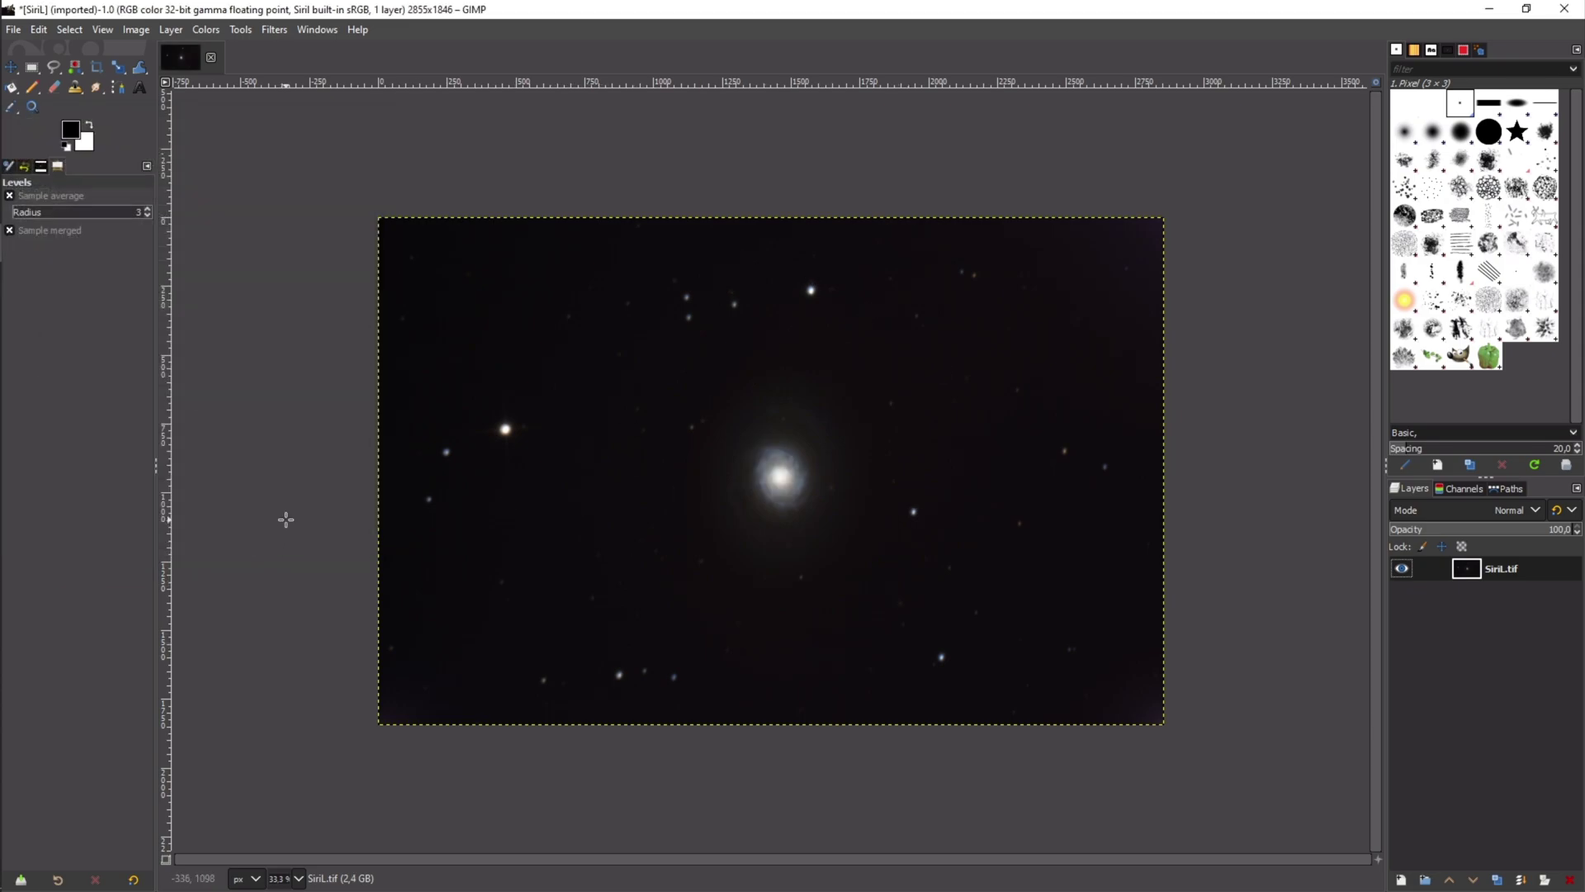
click(206, 31)
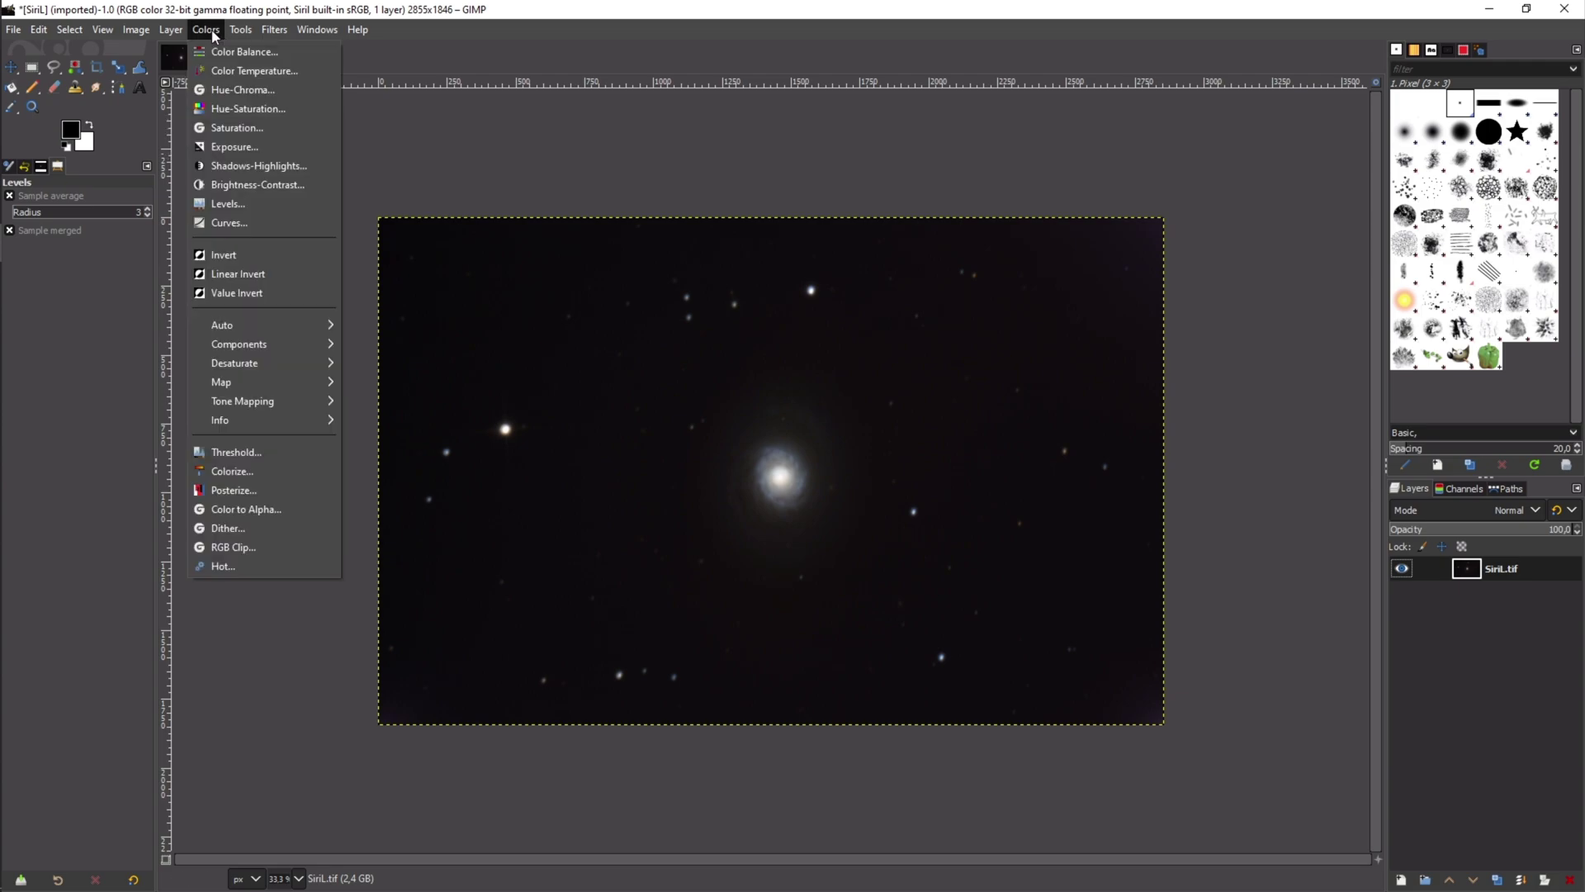
Step: Apply Hue-Saturation with saturation about 20,1, comparing the galaxy core in split view
click(217, 108)
drag(223, 99, 114, 127)
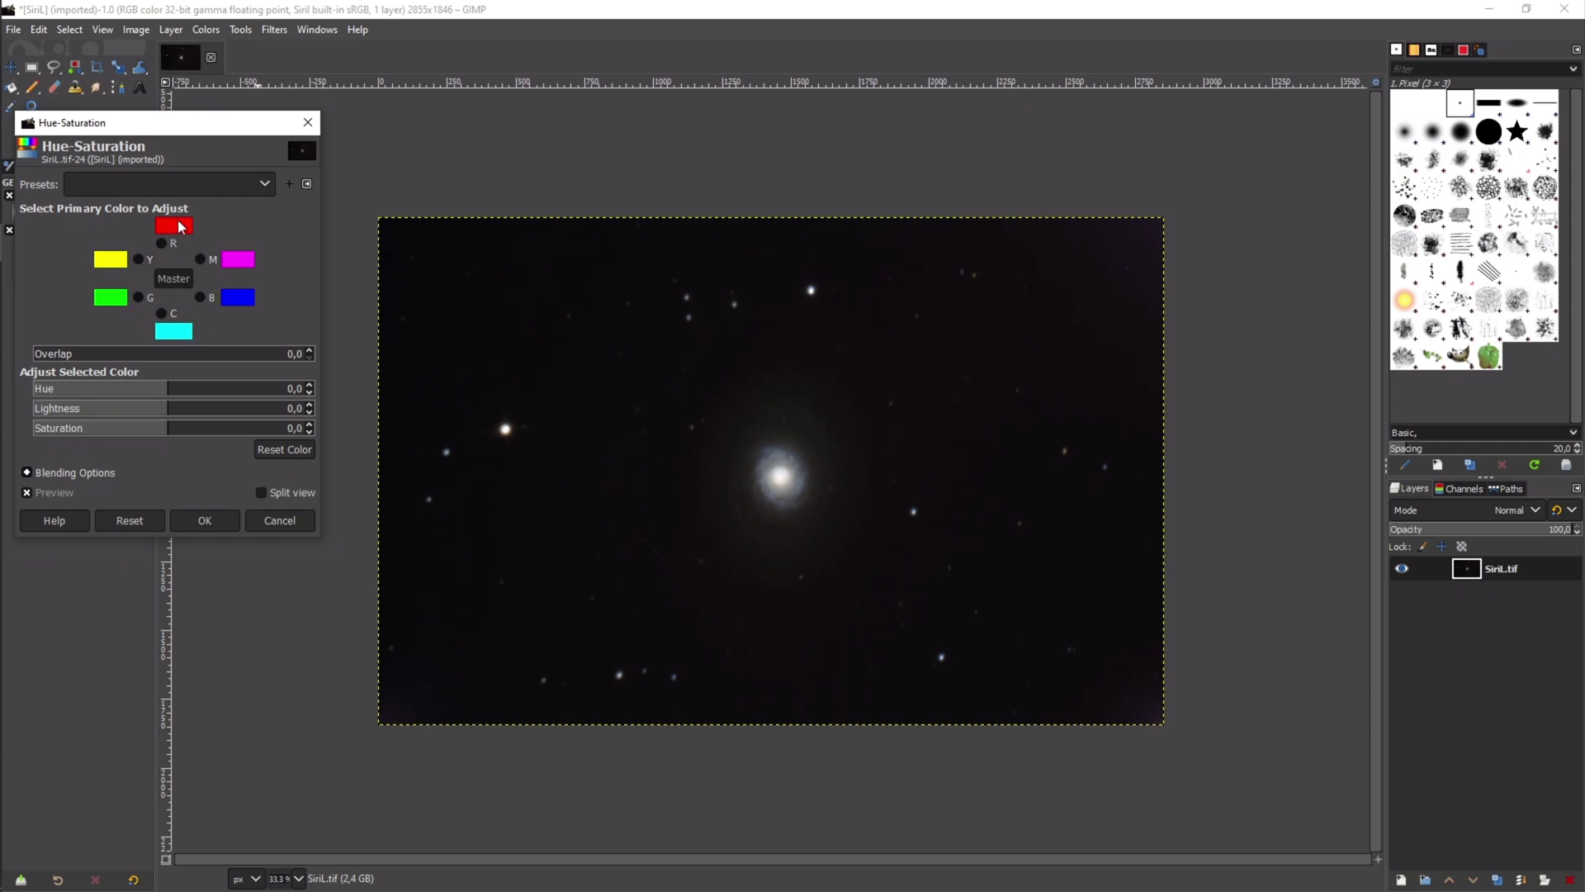
click(262, 491)
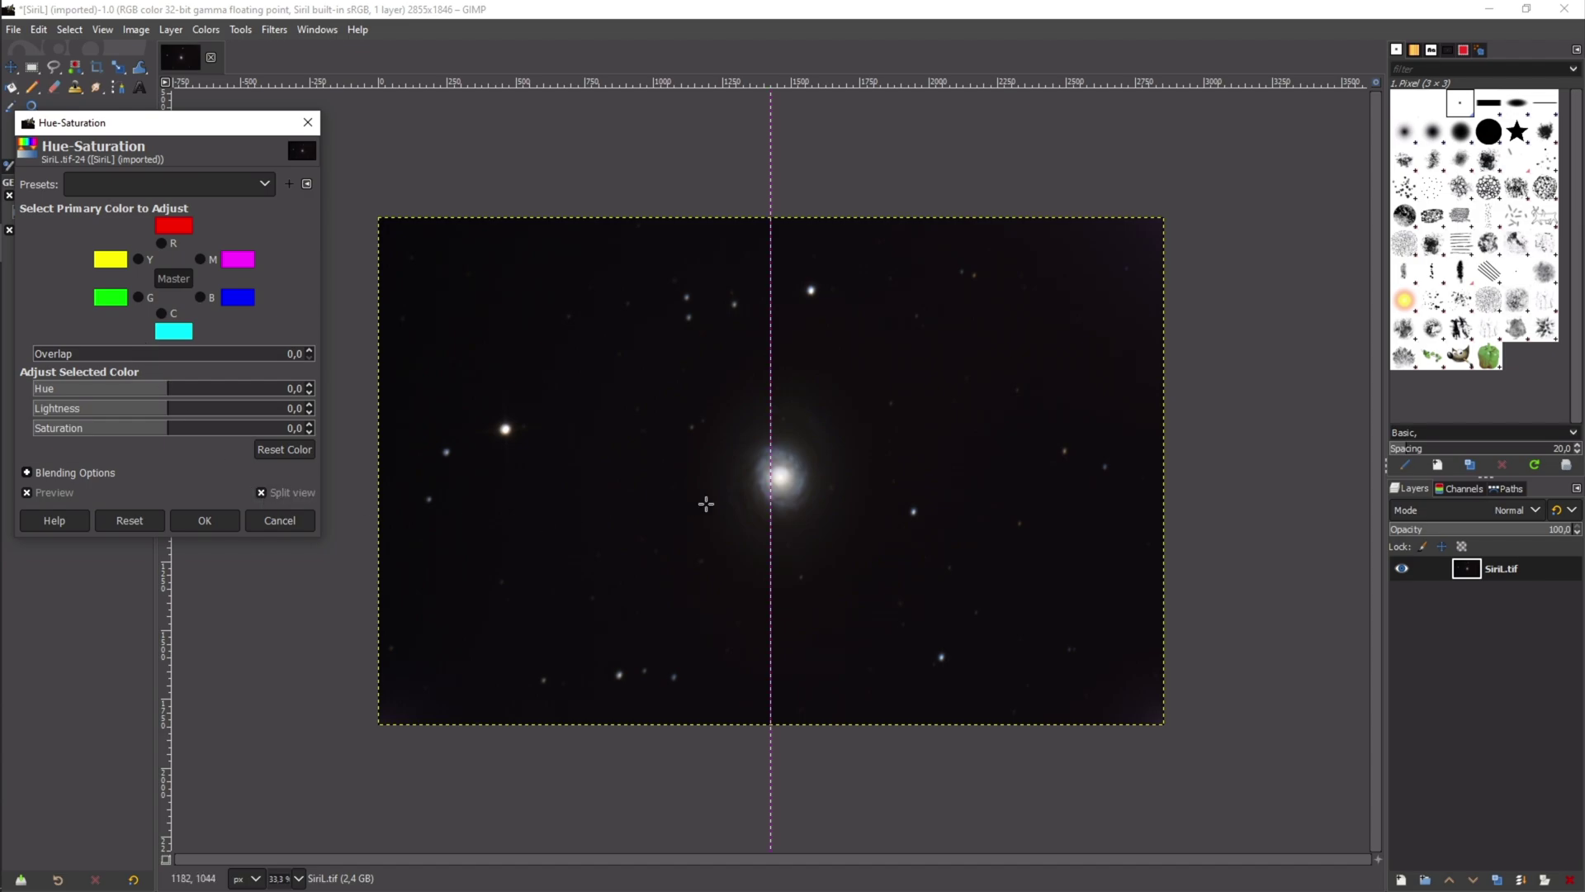
drag(771, 493, 778, 498)
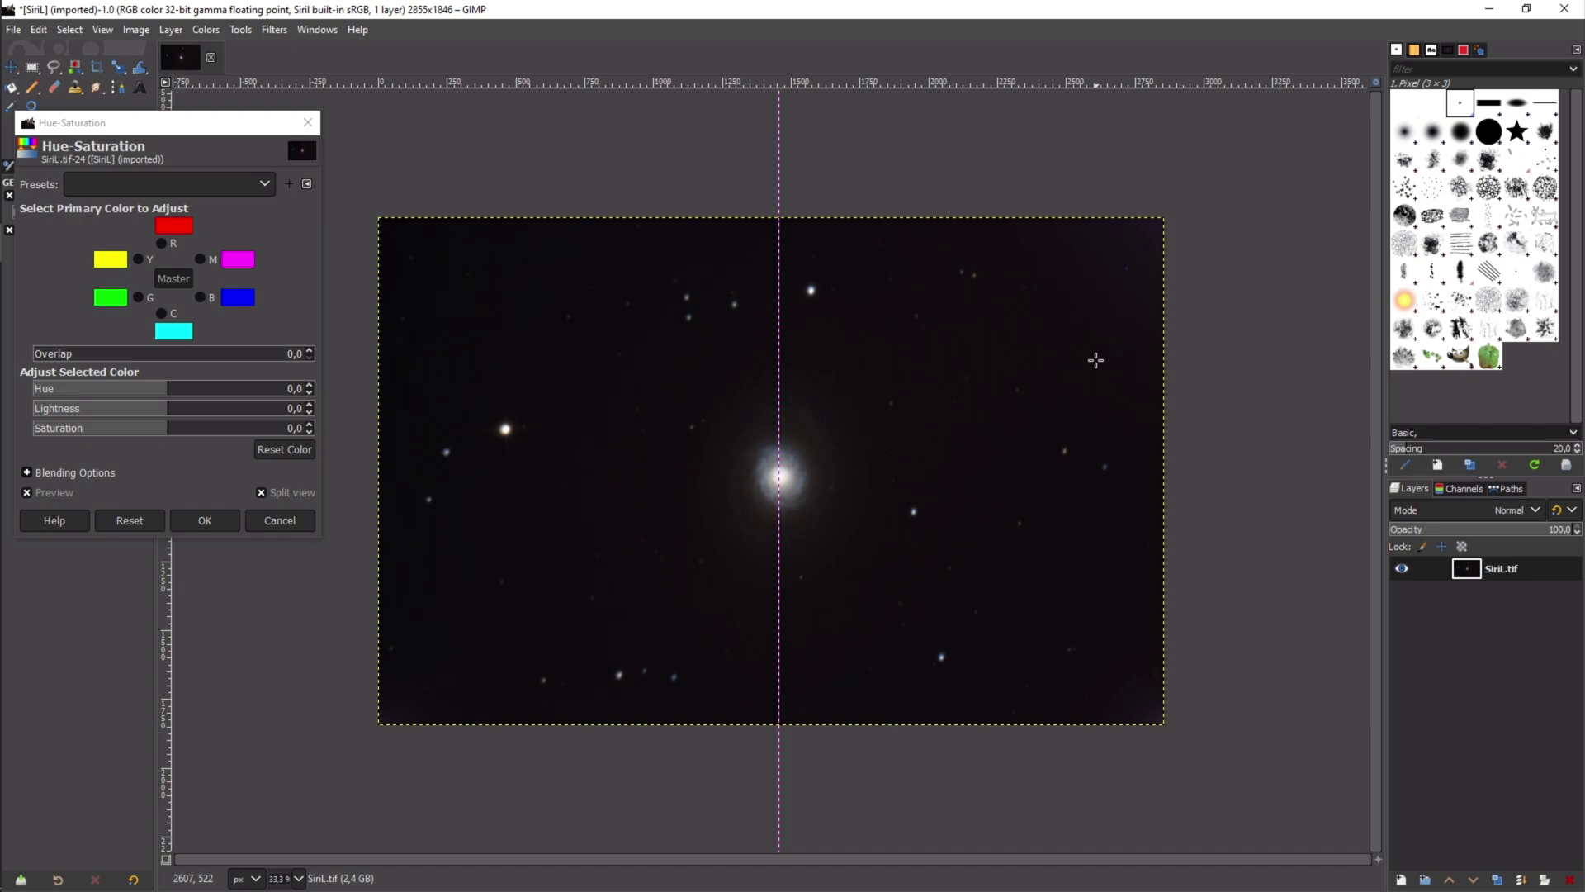
mouse_move(777, 496)
mouse_down()
mouse_move(518, 471)
mouse_move(913, 471)
mouse_move(781, 476)
mouse_up()
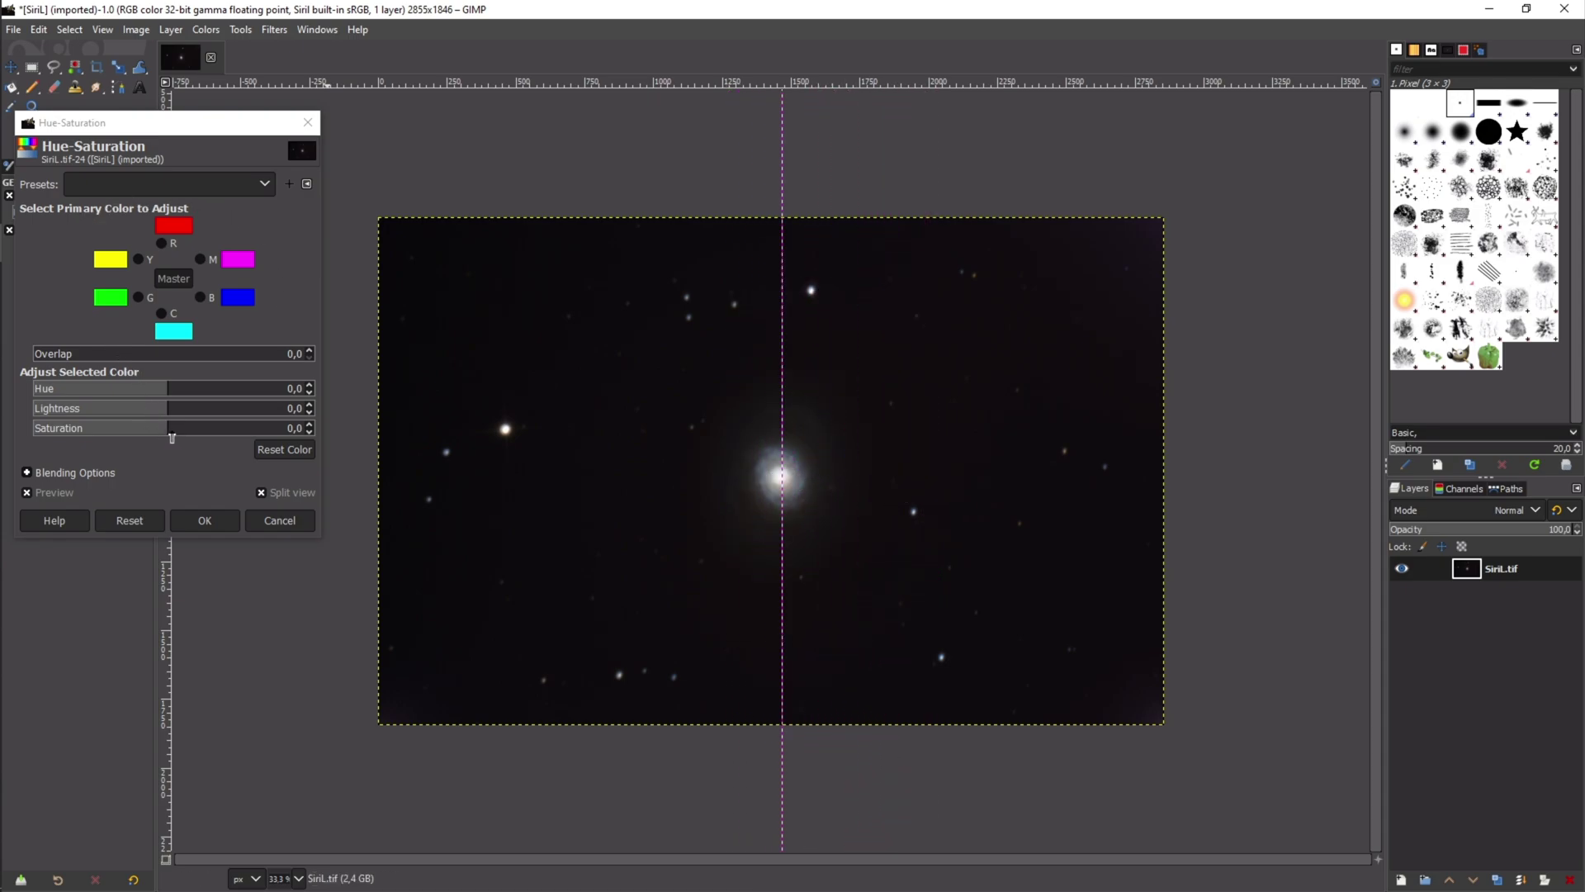
drag(171, 436, 195, 436)
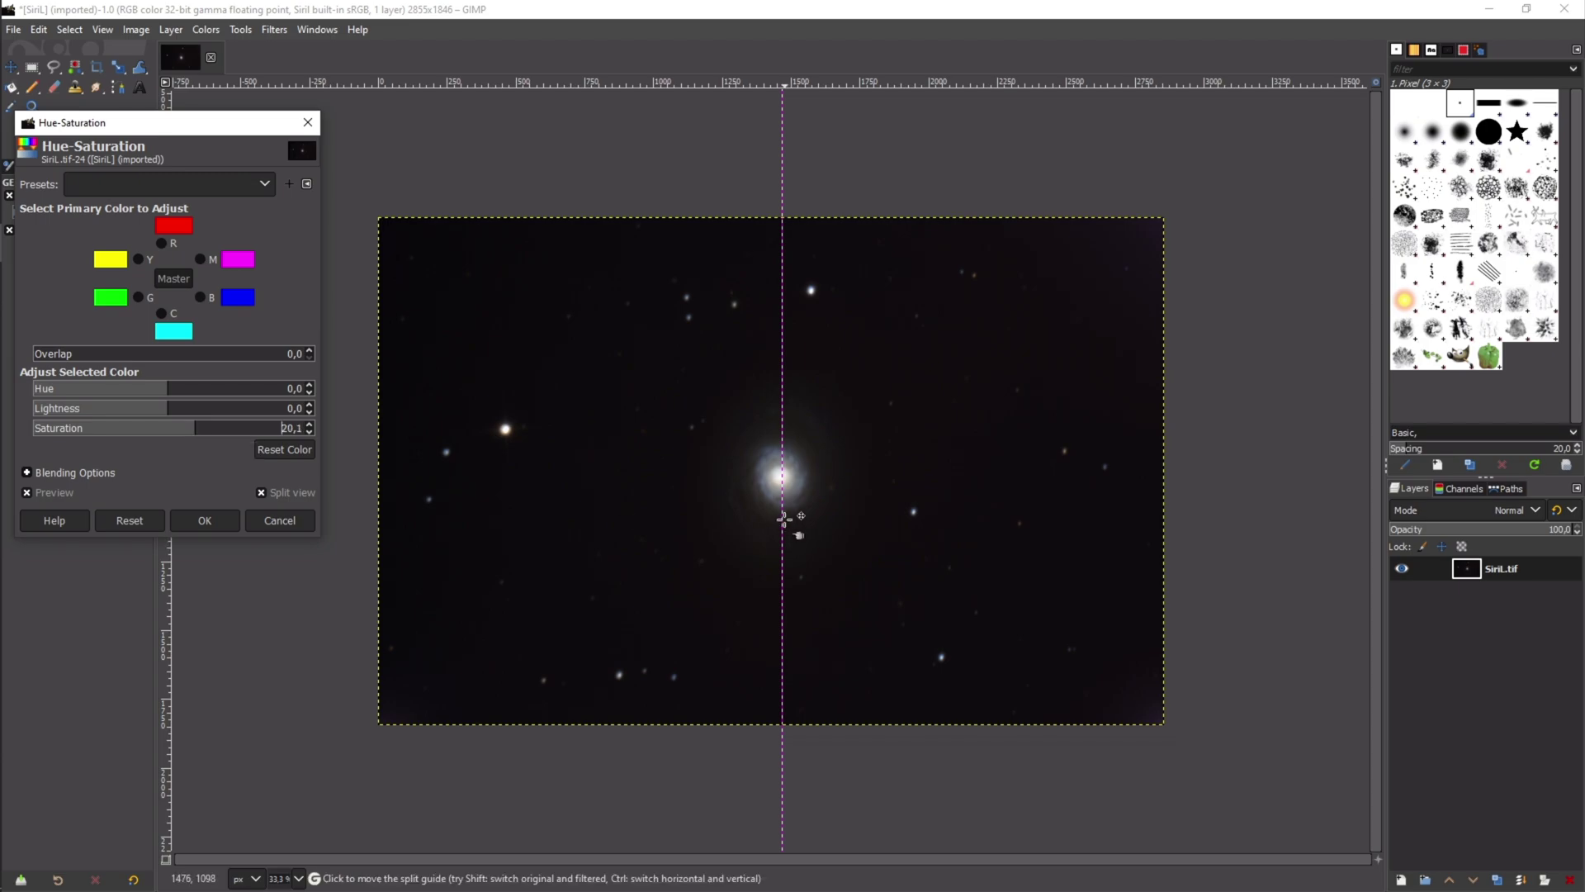
mouse_move(782, 526)
mouse_down()
mouse_move(833, 520)
mouse_move(692, 524)
mouse_move(913, 520)
mouse_move(785, 532)
mouse_move(488, 512)
mouse_move(722, 546)
mouse_move(843, 541)
mouse_up()
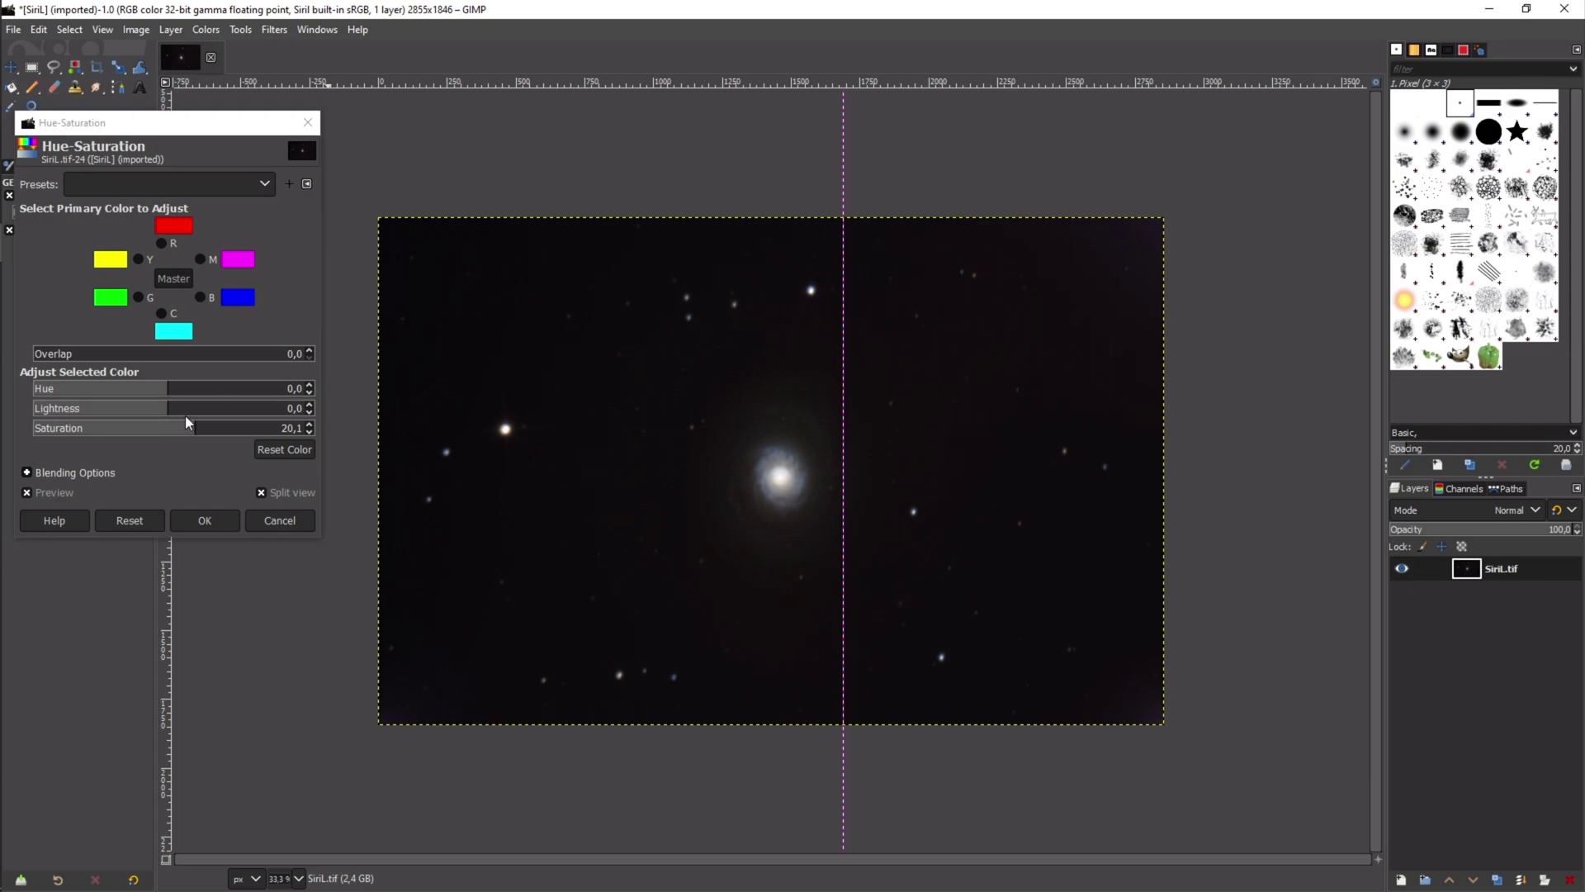
click(204, 521)
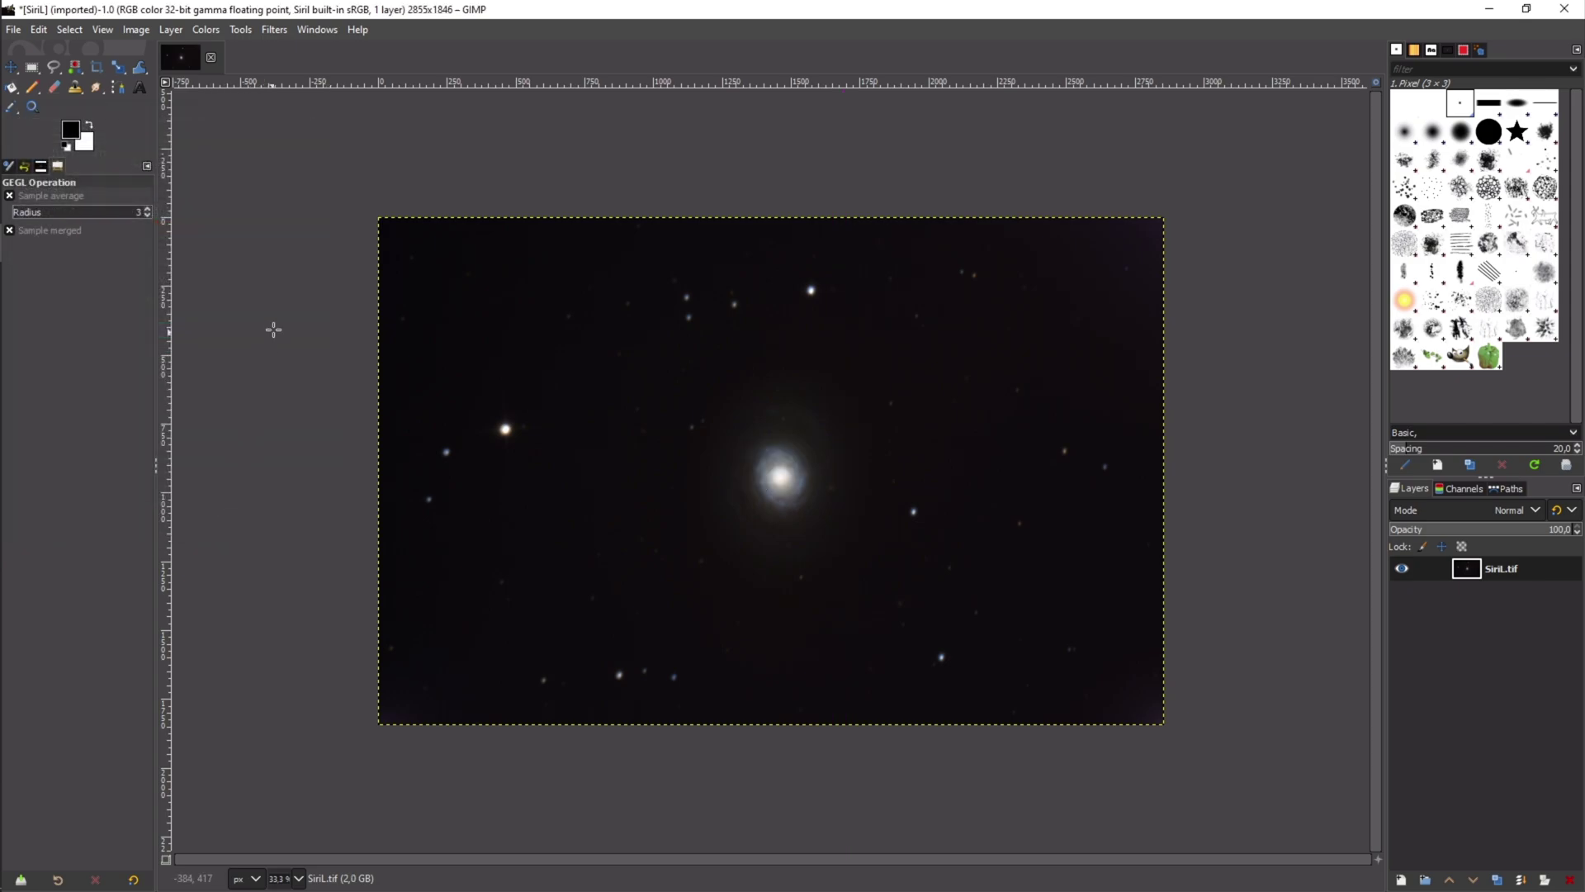
Step: Export the image as Gimp.tif in the Siril folder
click(13, 29)
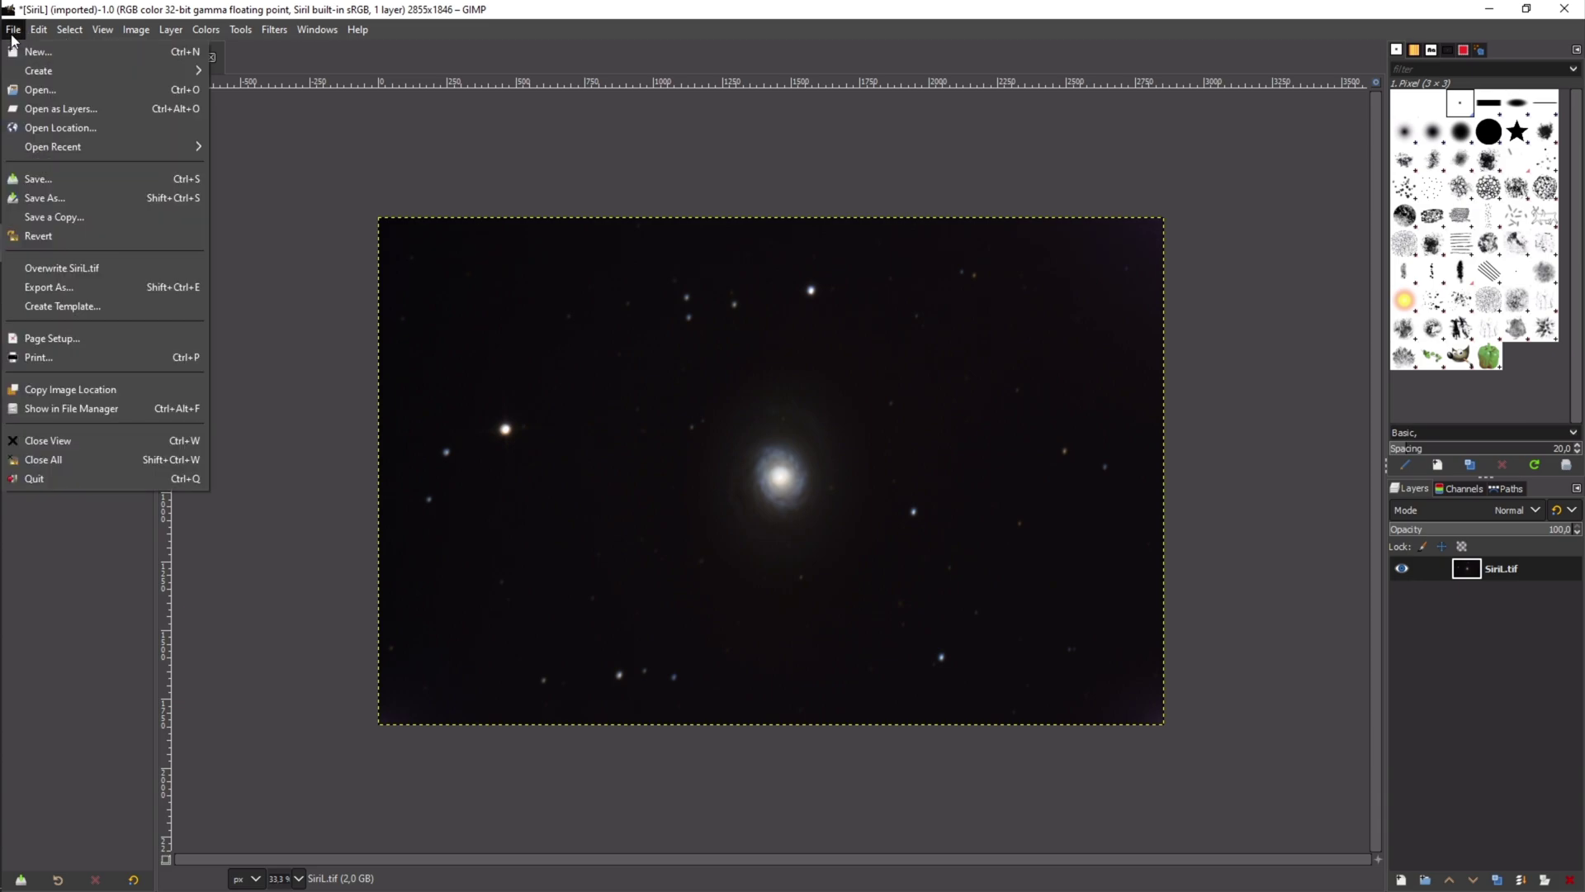
click(82, 285)
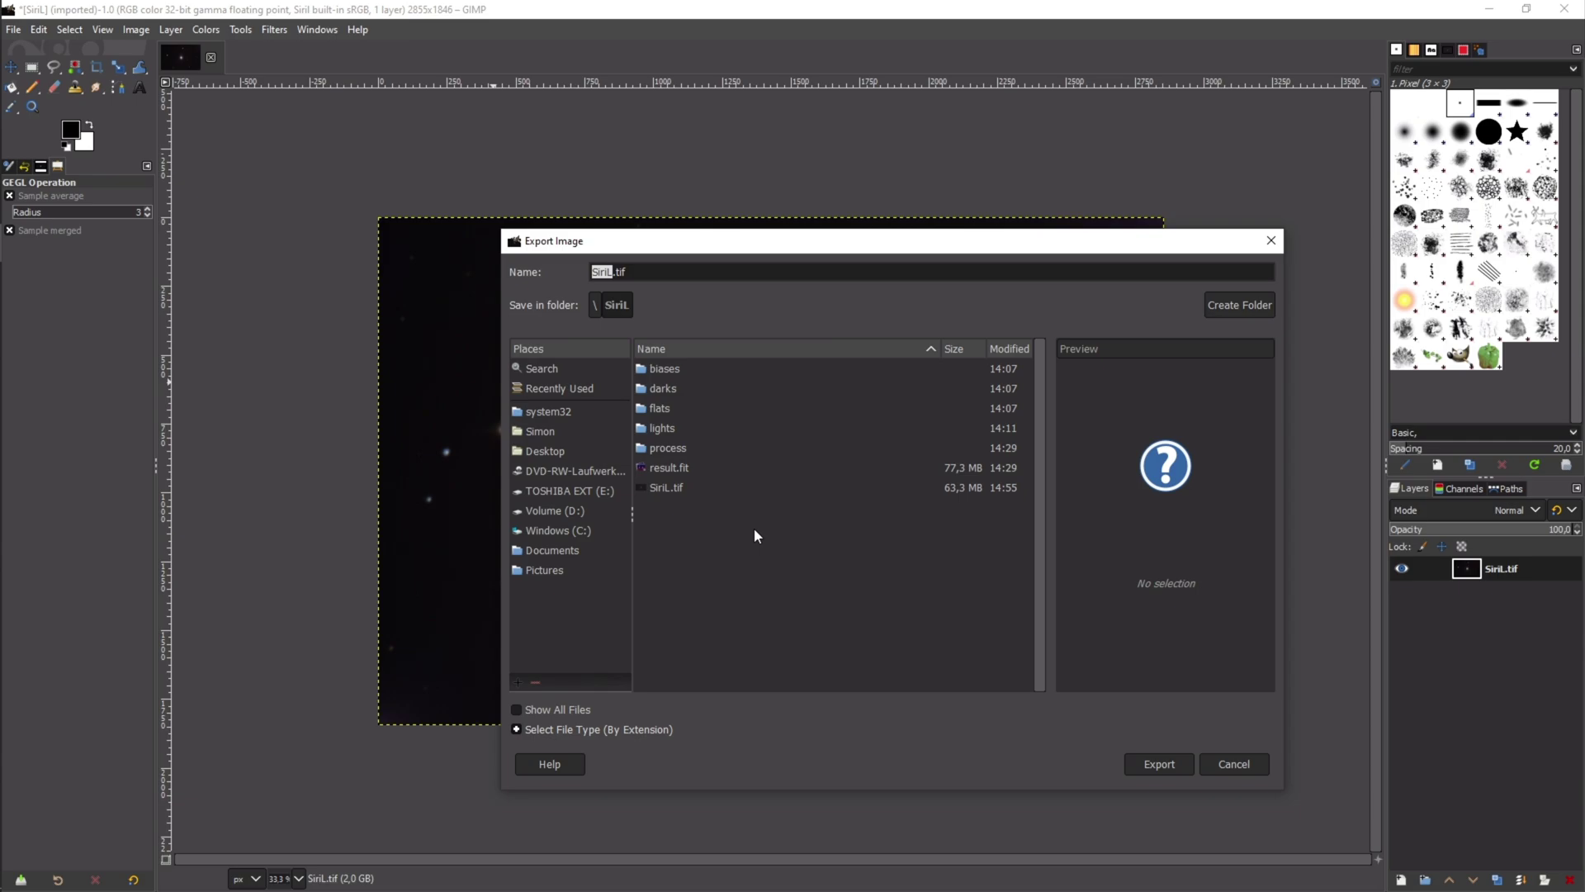
text(Gimp)
click(1158, 766)
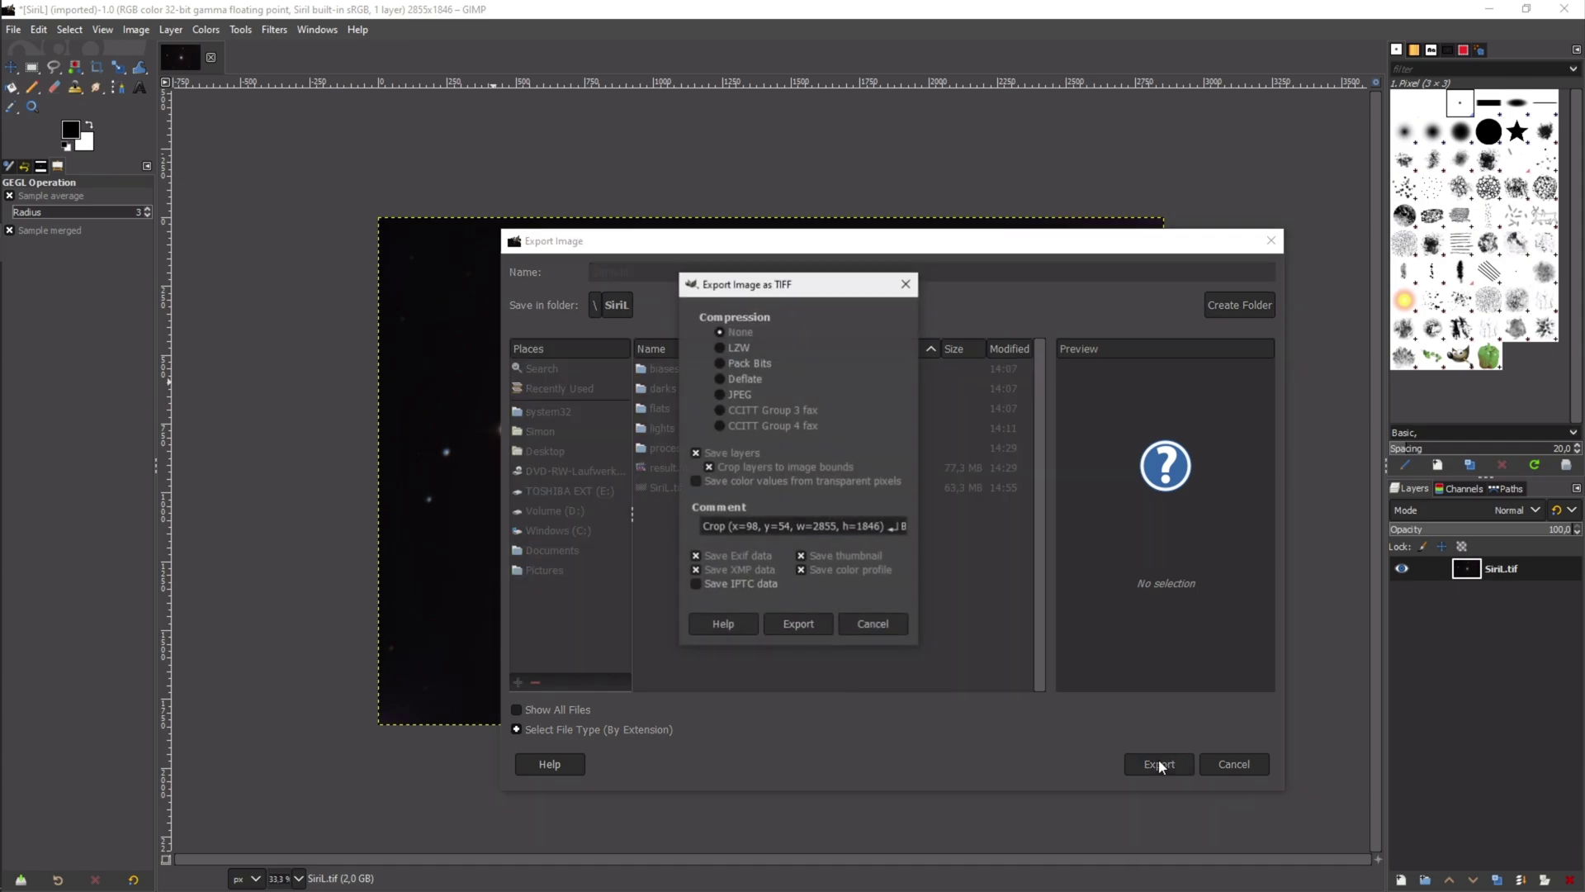